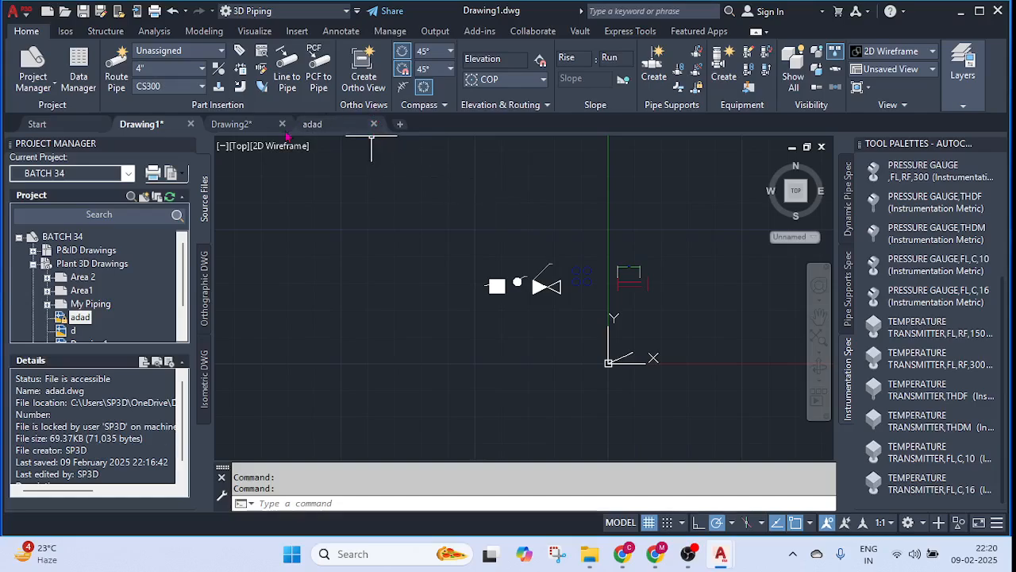
- Open the adad drawing from the project's Plant 3D Drawings and close the Project Manager and Tool Palettes
double_click(80, 317)
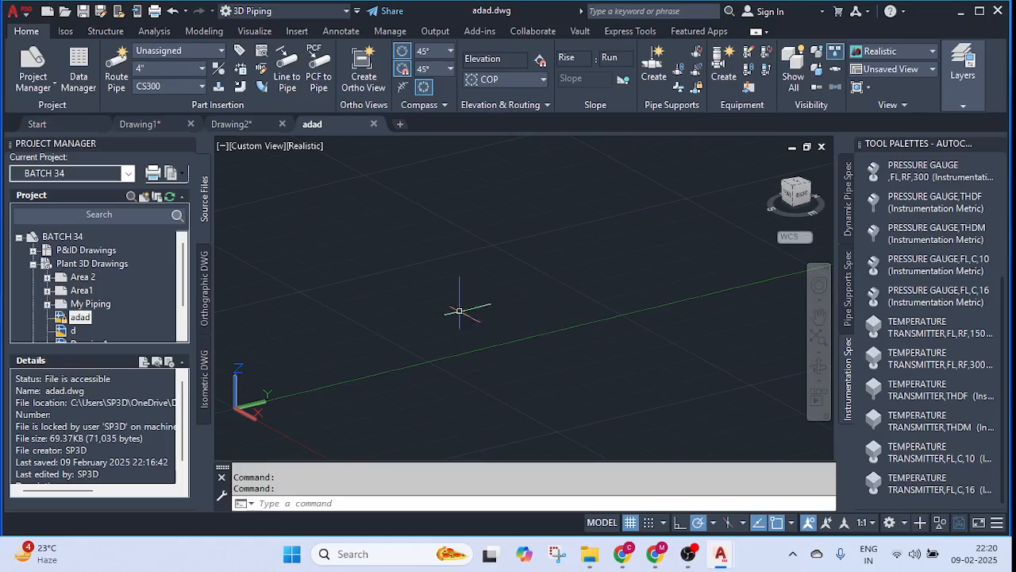
scroll(392, 261, "down", 4)
middle_click_drag(441, 243, 458, 278)
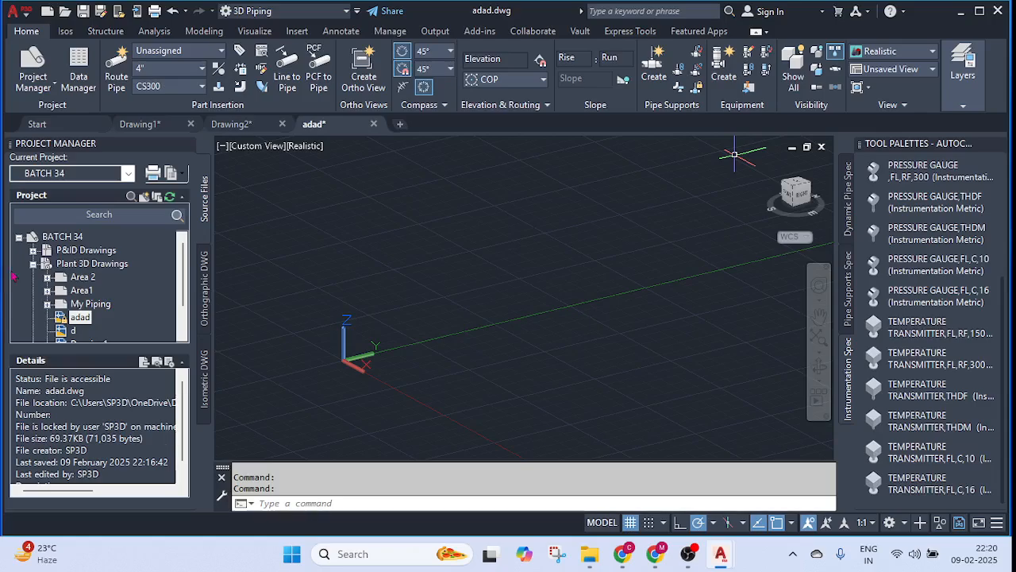
left_click(187, 144)
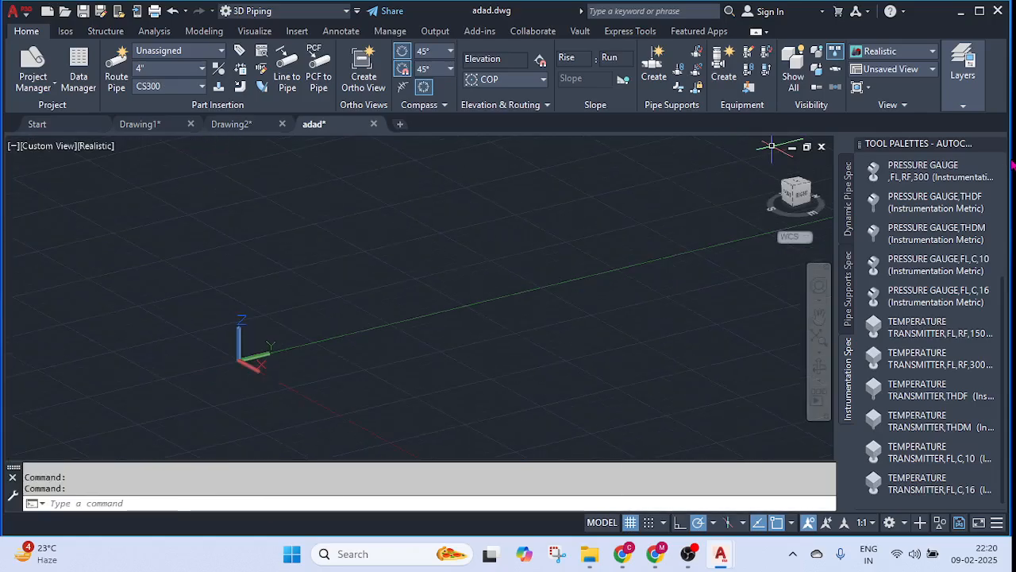
left_click(998, 145)
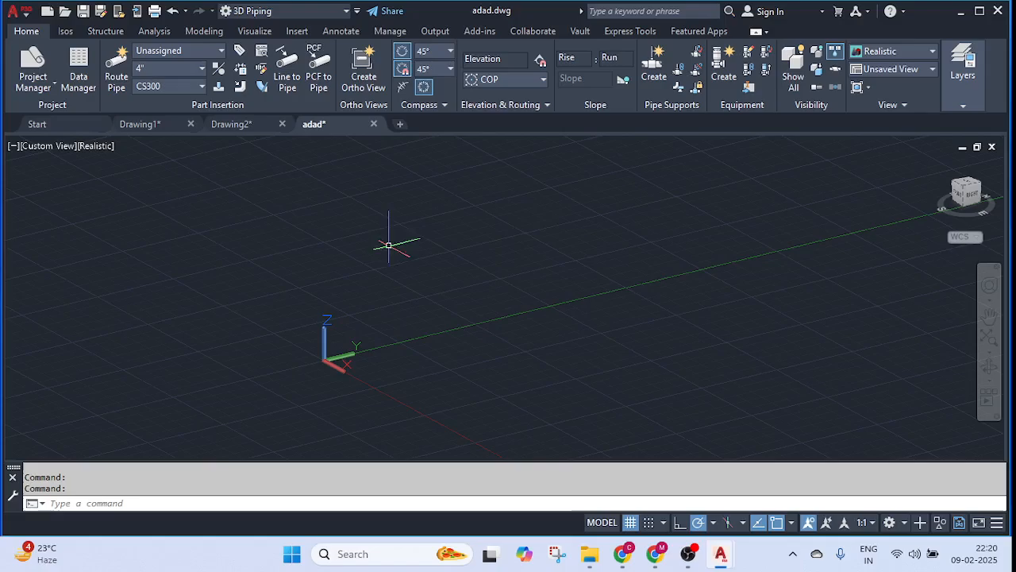
- Examine the model space from the top, left, front and isometric directions using the ViewCube
left_click(966, 190)
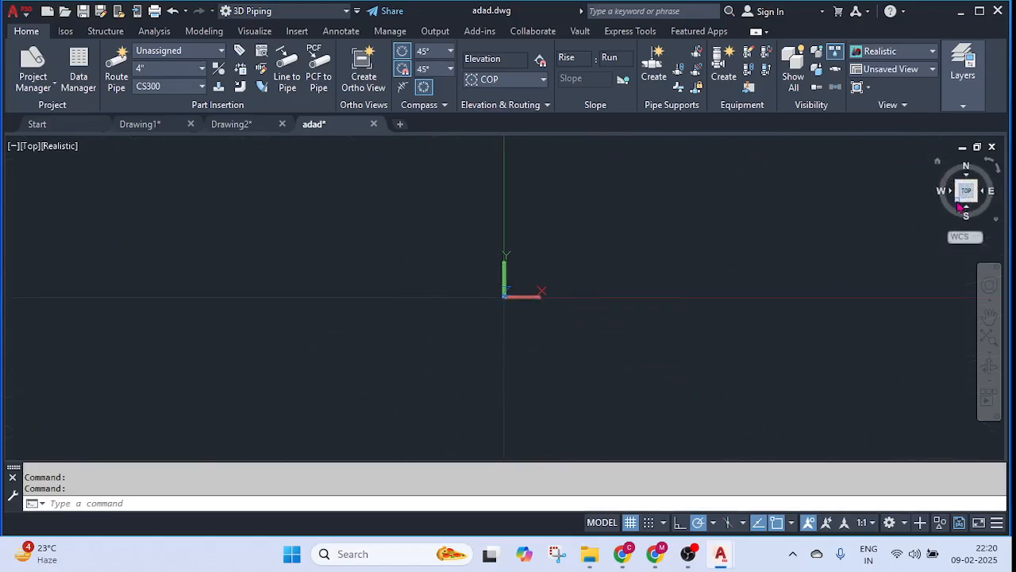
left_click_drag(960, 208, 979, 204)
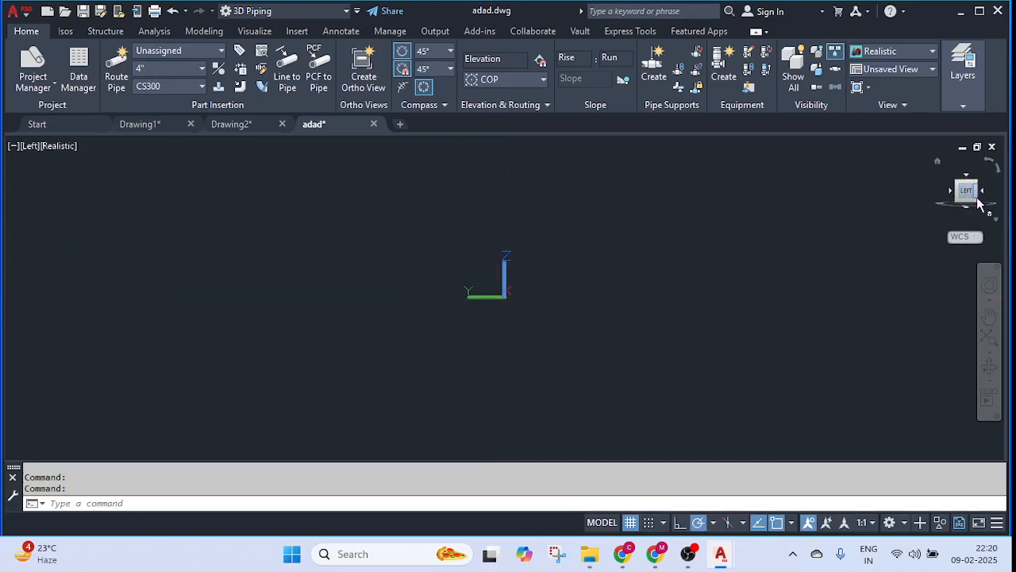
left_click(983, 192)
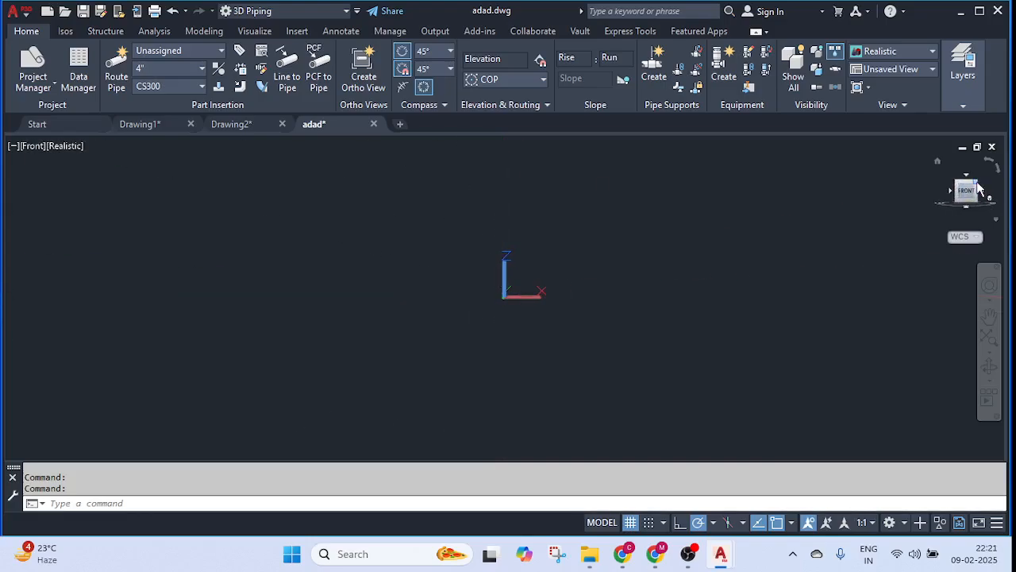
left_click(978, 188)
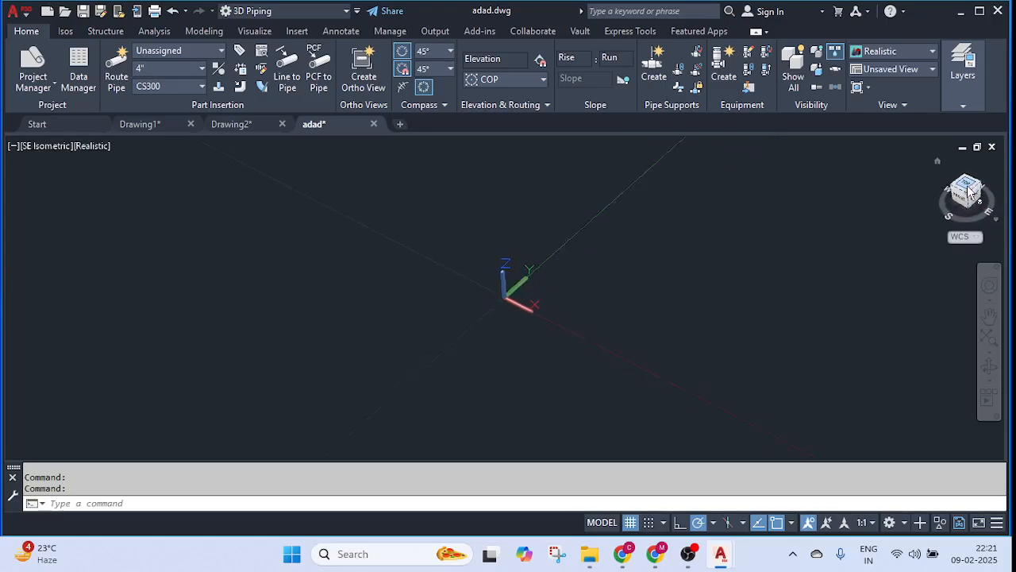
left_click(968, 188)
left_click(961, 188)
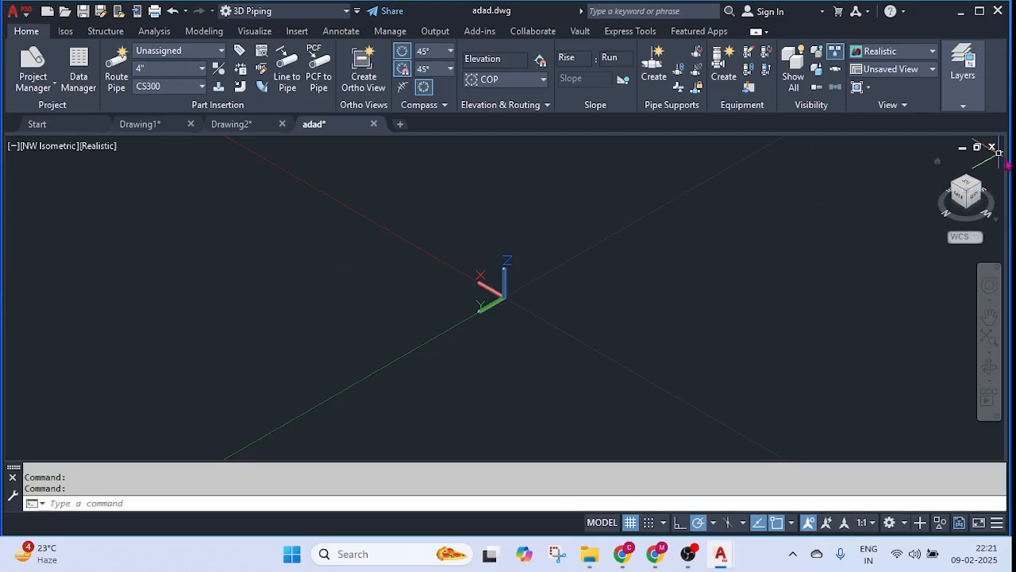
left_click(974, 196)
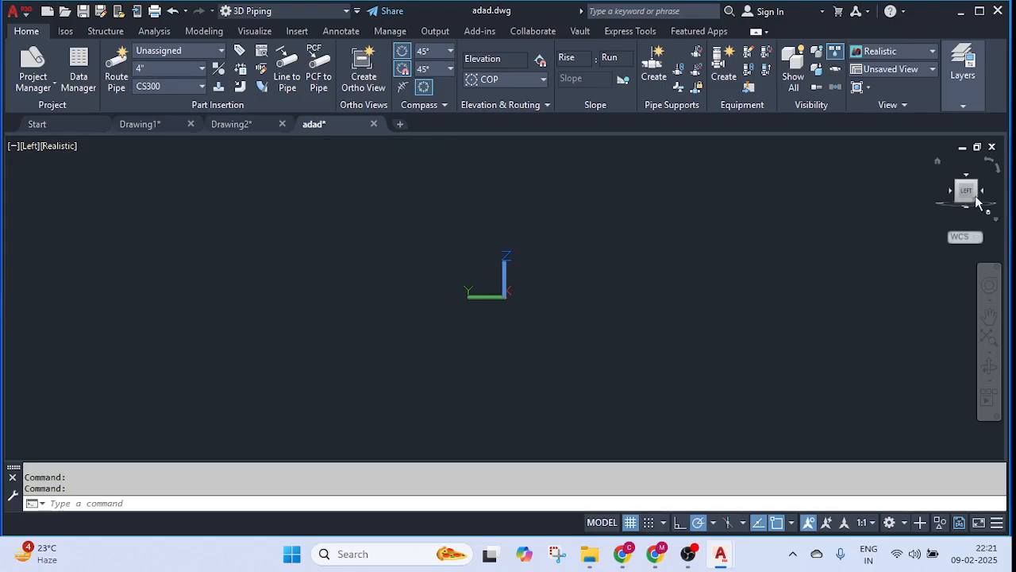
- Set the viewport to the preset Top view and centre it on the origin
left_click(30, 147)
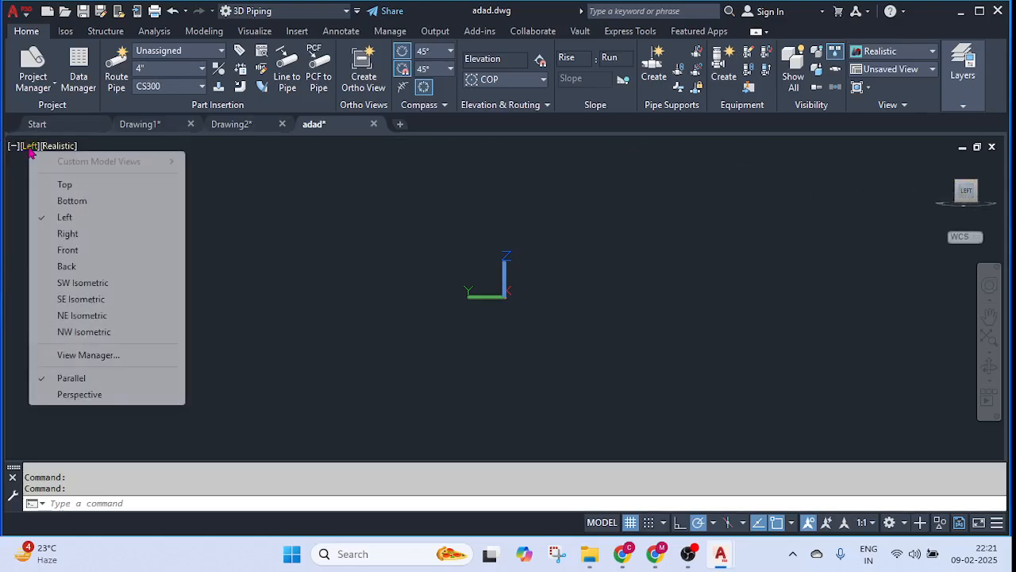
left_click(51, 188)
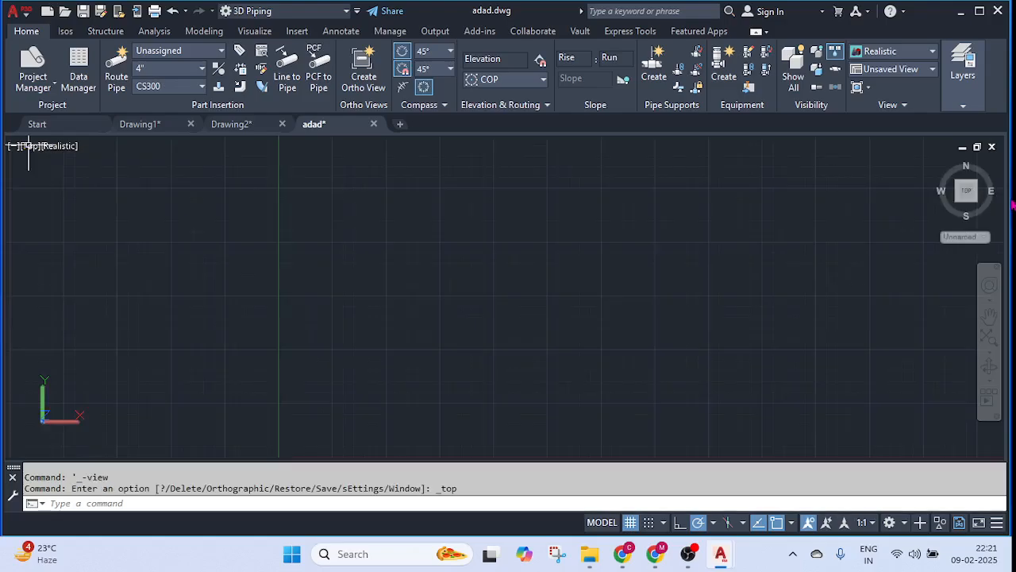
left_click(967, 191)
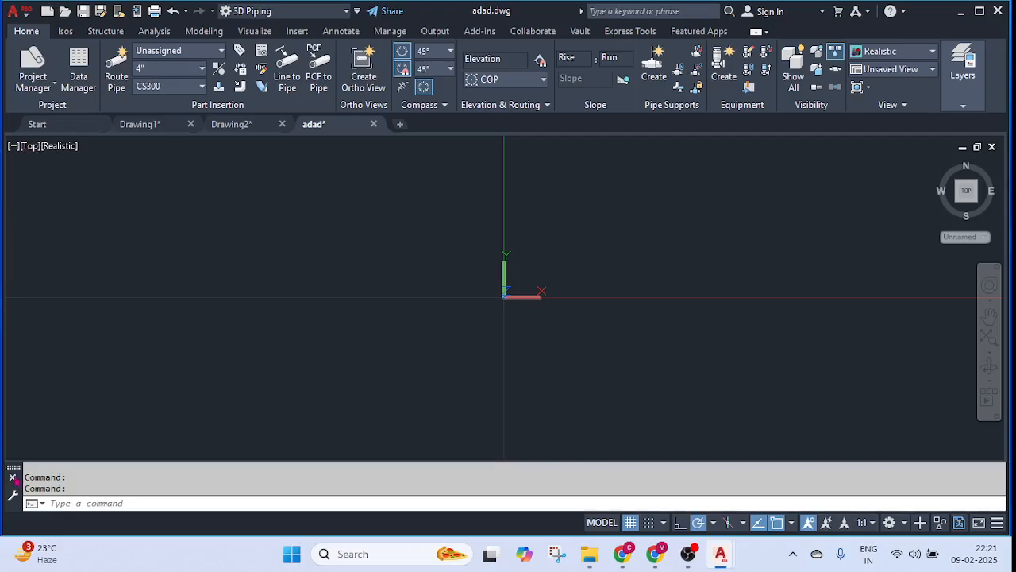
- Display the Project Manager and restore the Tool Palettes with the TOOLPALETTES command
left_click(34, 79)
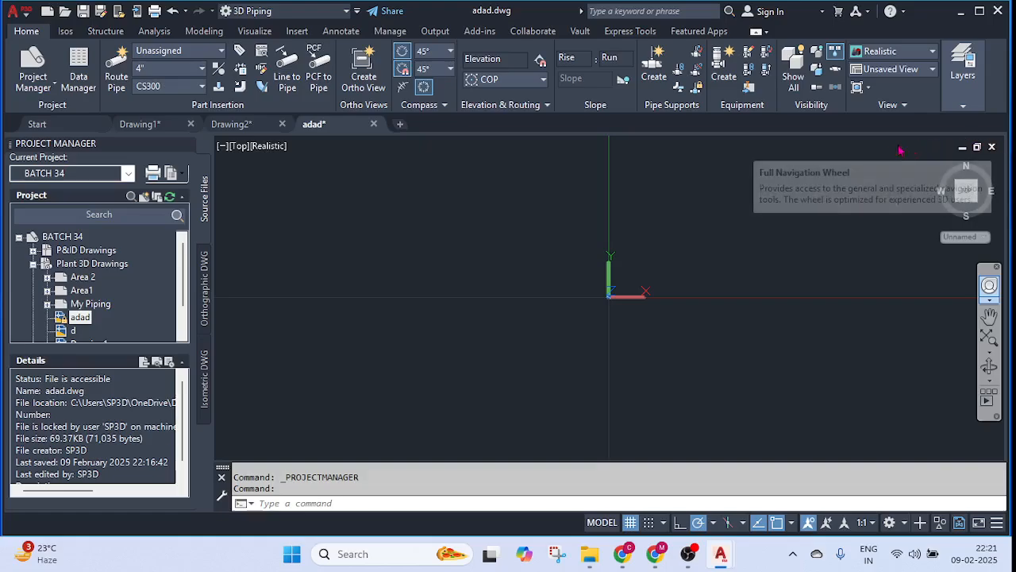
left_click(597, 503)
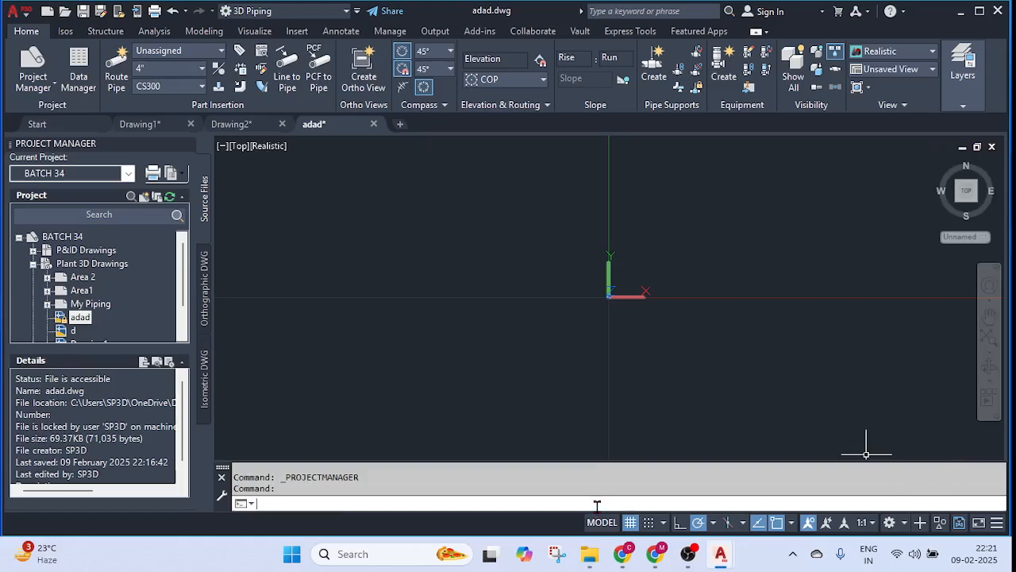
type("tool")
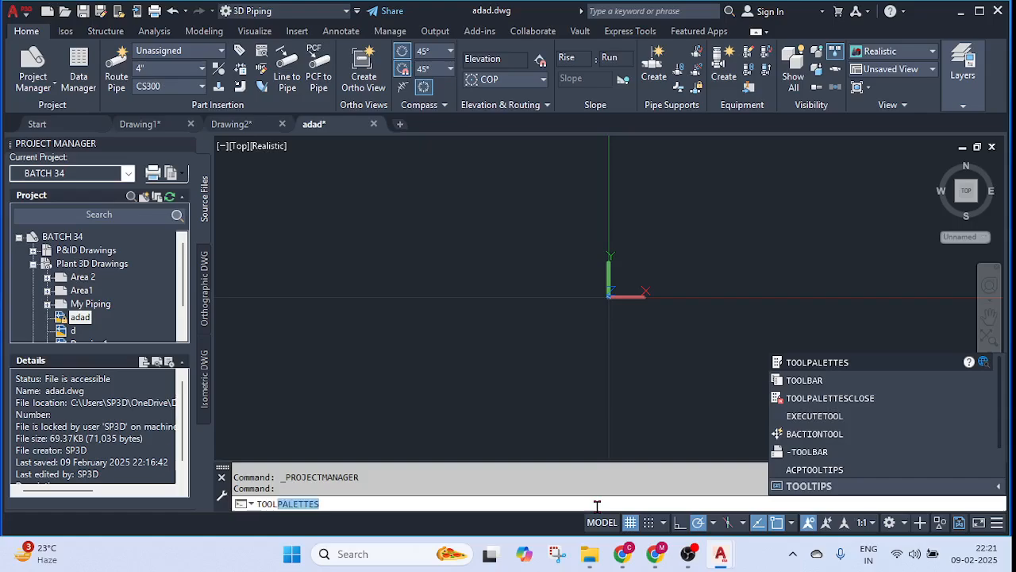
key("Return")
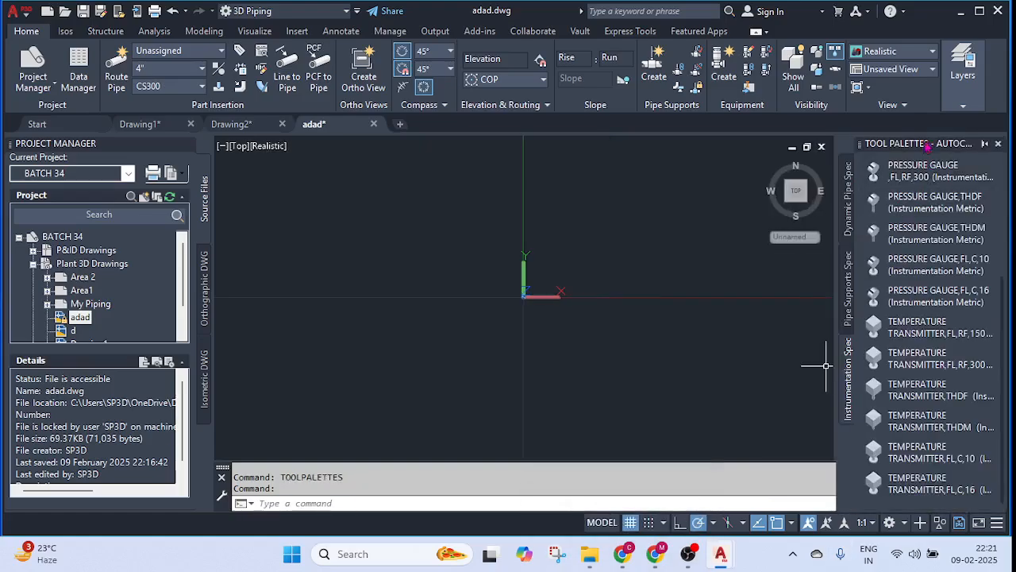
- Review the Dynamic Pipe Spec, Pipe Supports Spec and Instrumentation Spec palettes and the Isos tools
left_click(848, 219)
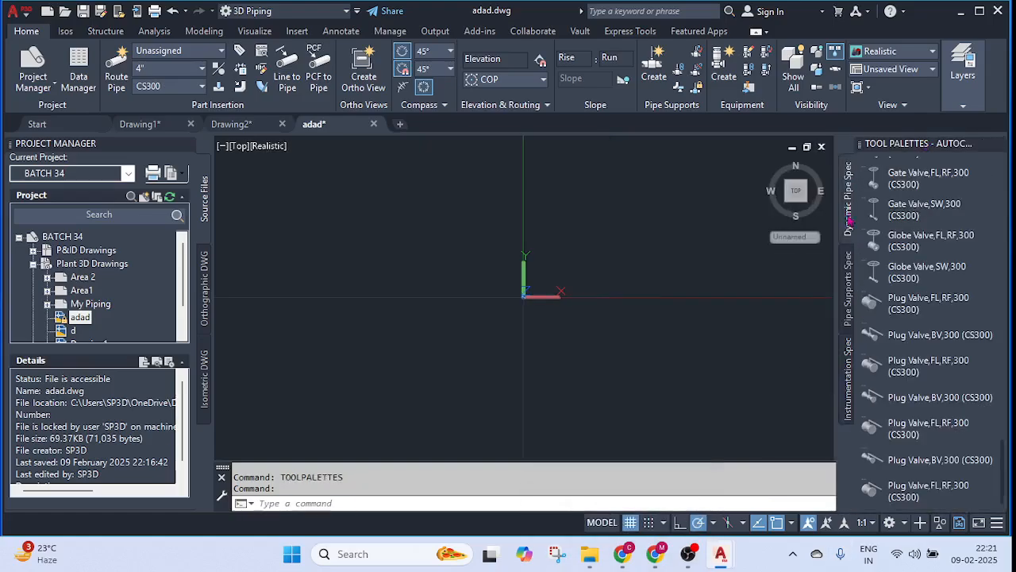
left_click(846, 277)
left_click(846, 382)
left_click(847, 270)
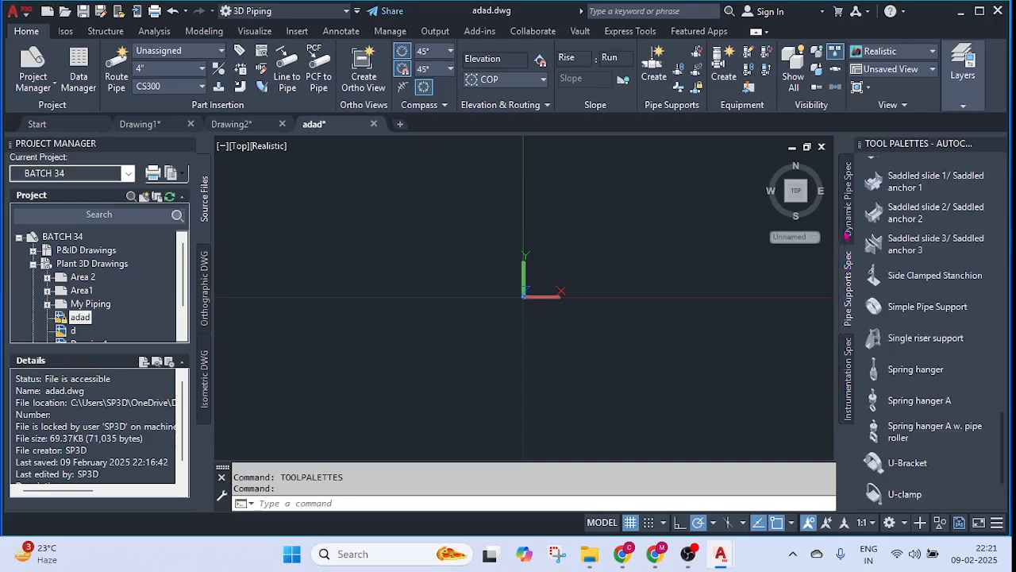
left_click(848, 205)
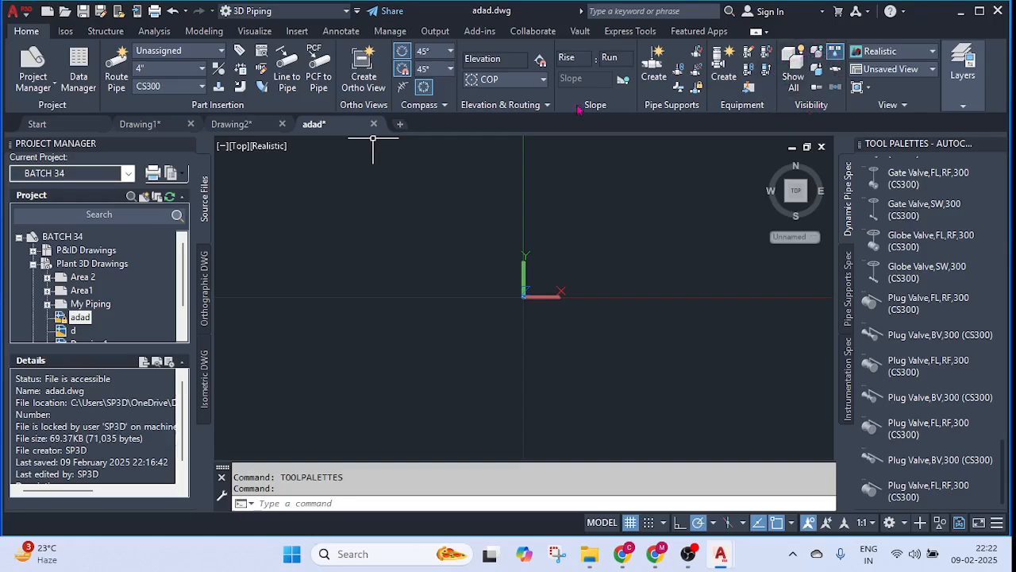
left_click(65, 31)
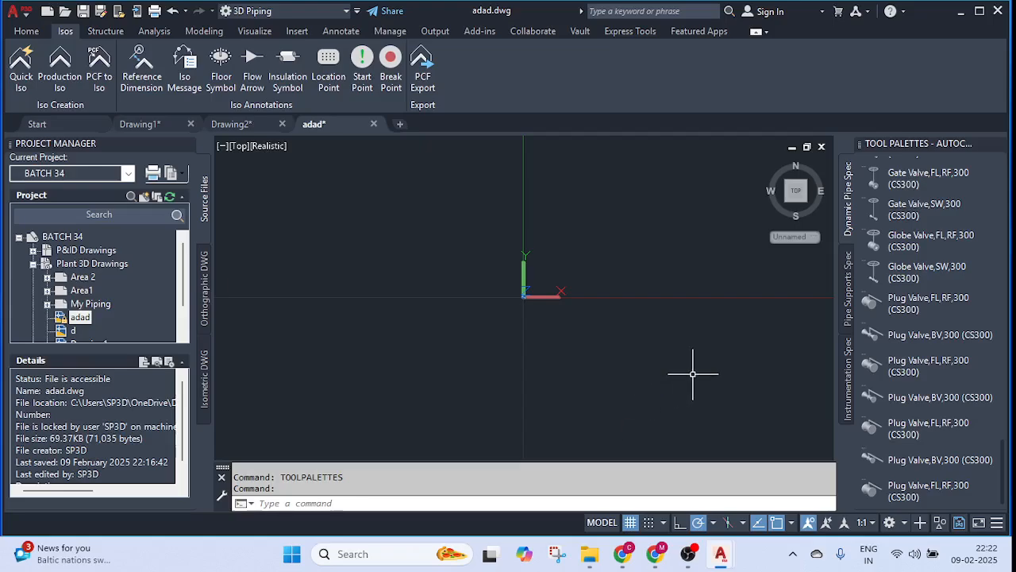
left_click(26, 31)
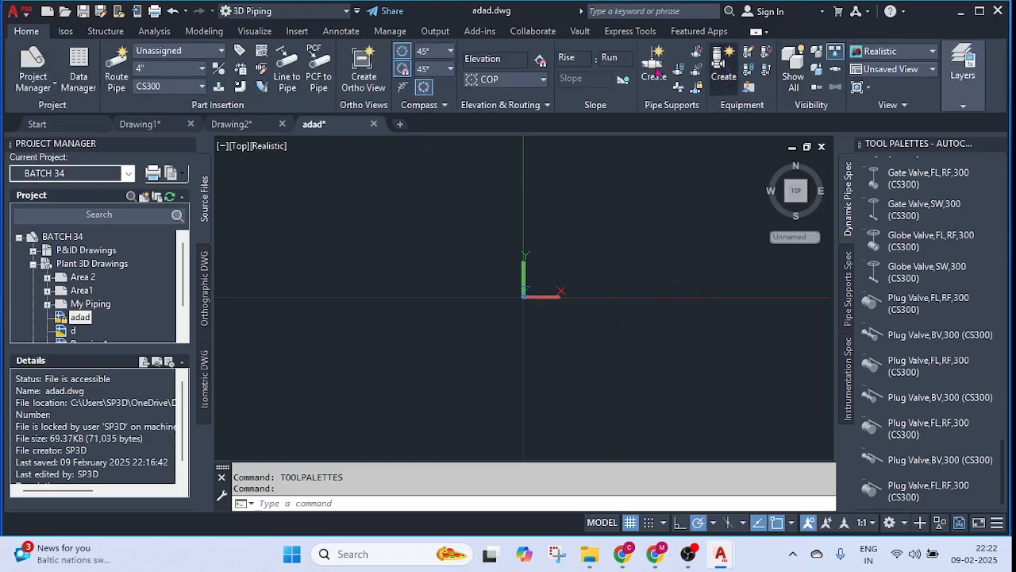
- Start creating a piece of equipment and choose Centrifugal Pump as its type
left_click(727, 67)
left_click(231, 119)
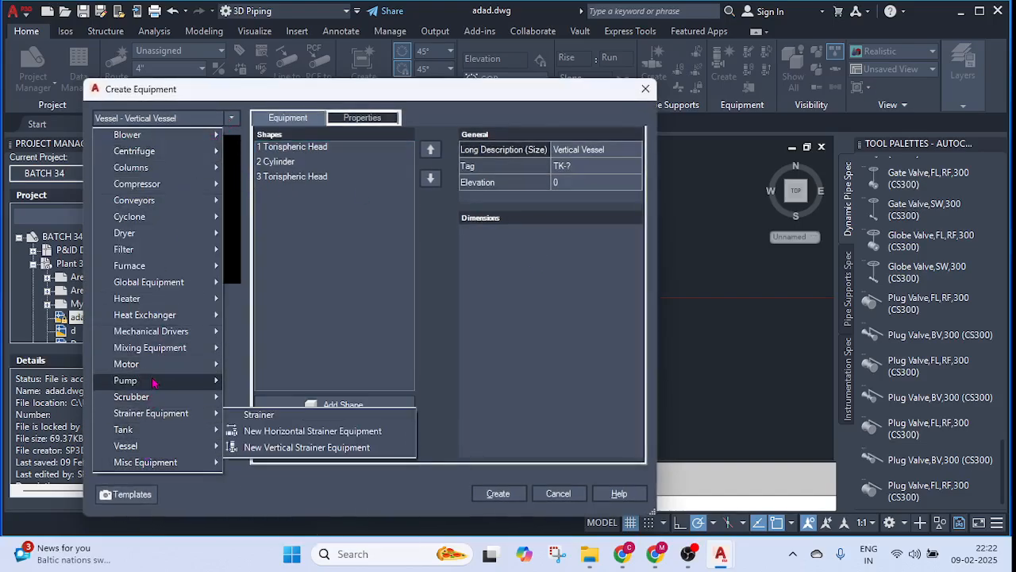
mouse_move(145, 387)
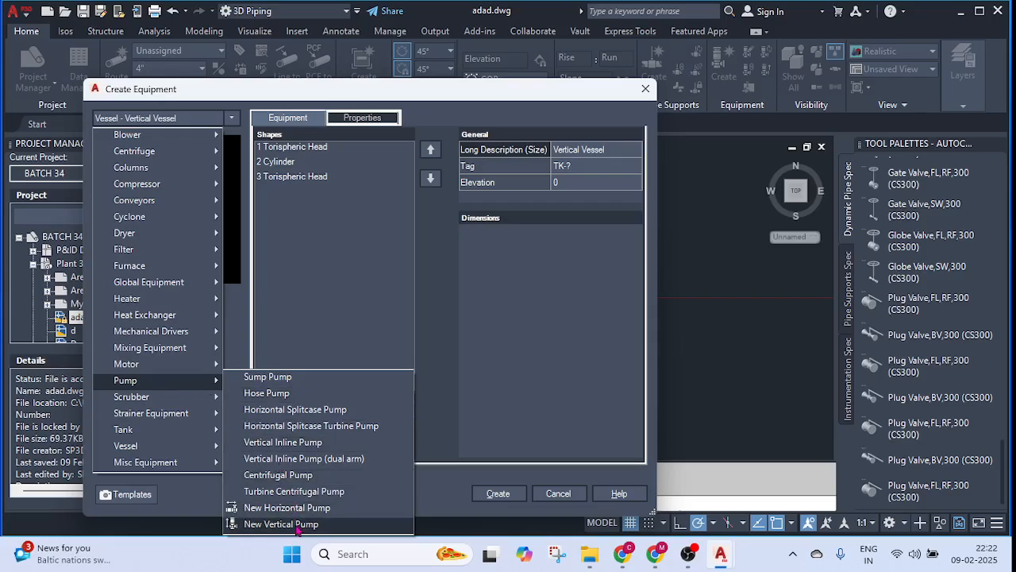
left_click(281, 475)
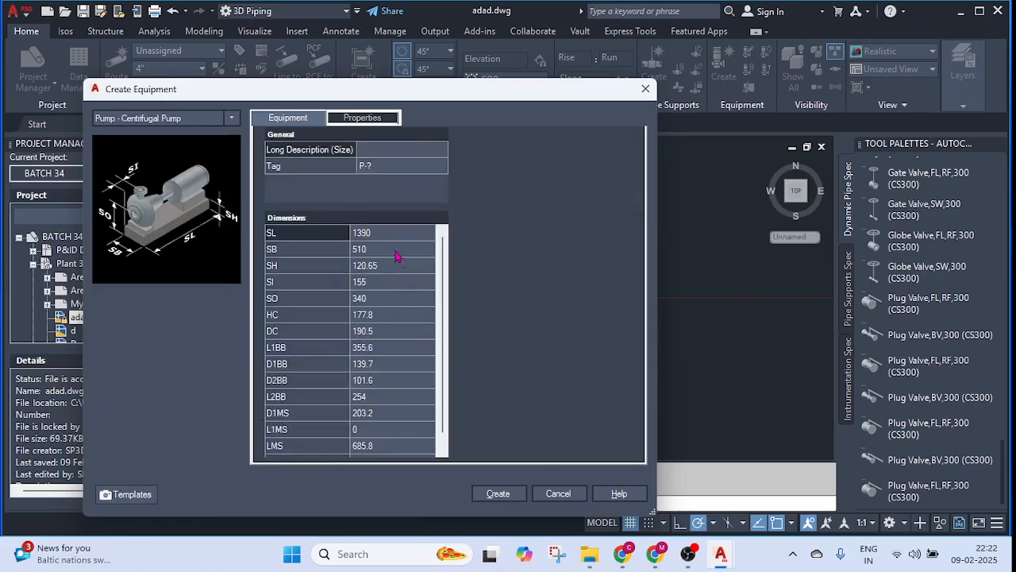
- Examine the centrifugal pump's properties, comparing the size, pressure class and description of its Suction and Discharge nozzles
left_click(359, 117)
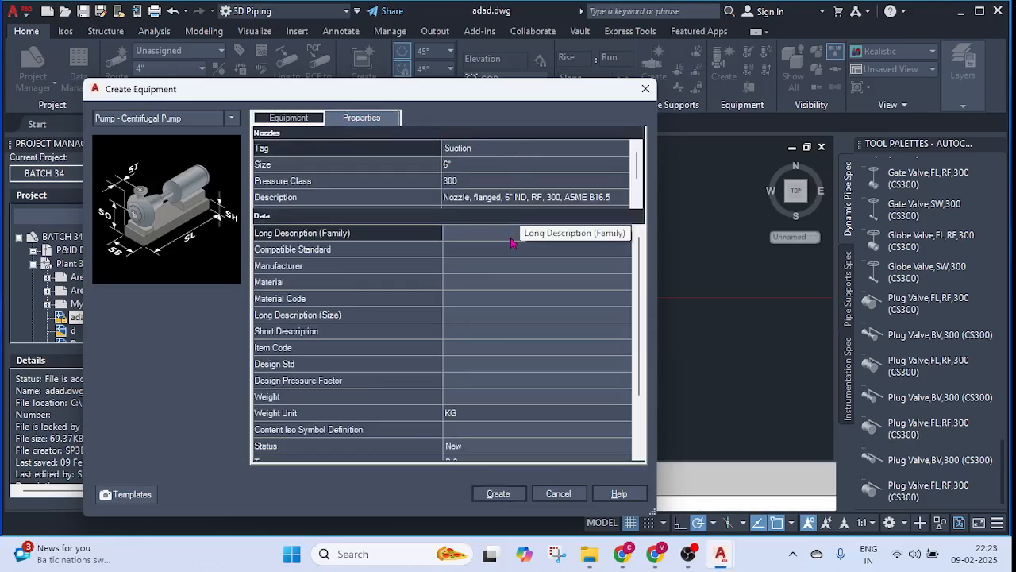
left_click(472, 181)
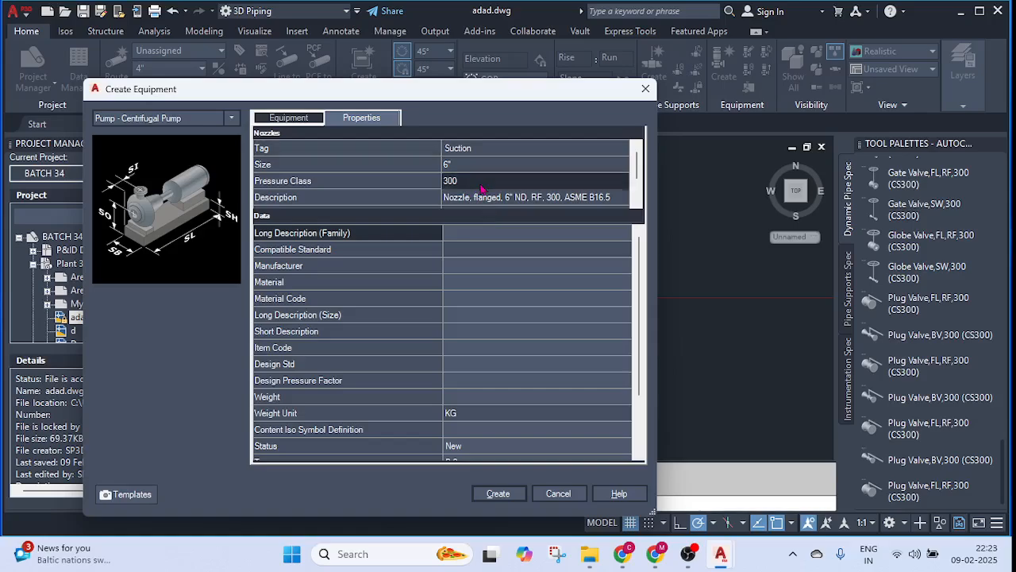
left_click(512, 150)
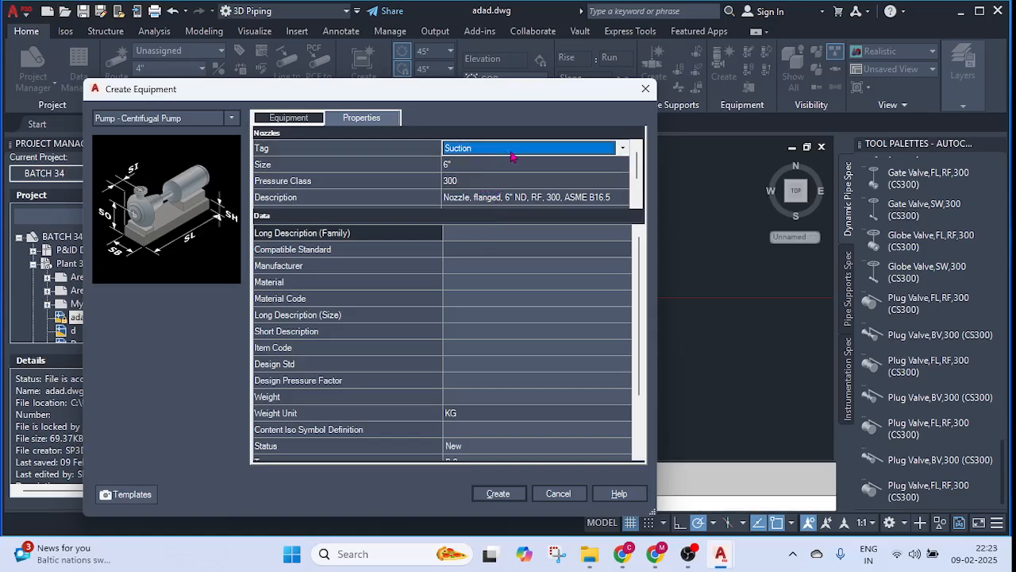
left_click(496, 149)
left_click(476, 171)
left_click(487, 151)
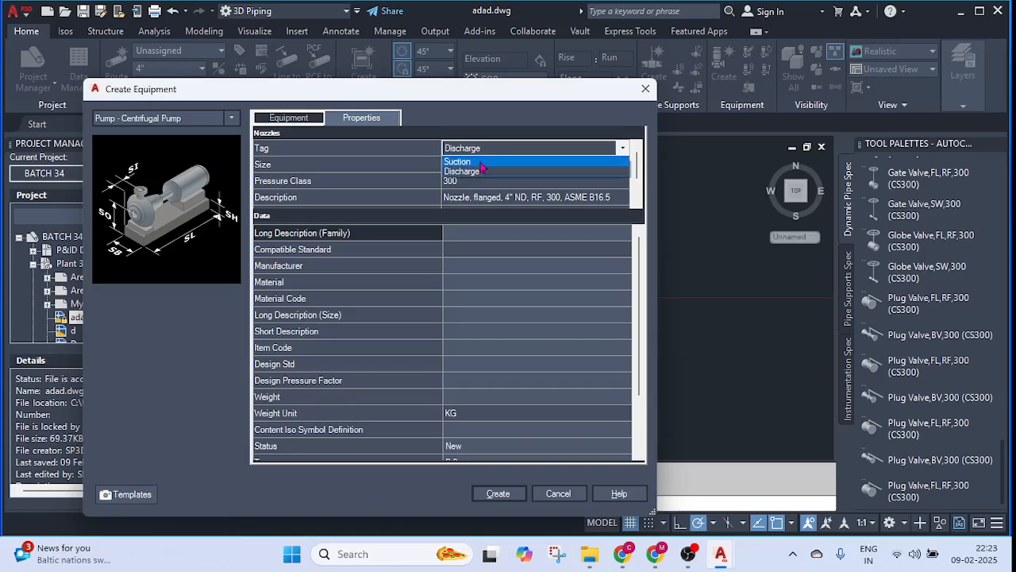
left_click(481, 162)
left_click(494, 149)
left_click(486, 172)
left_click(490, 150)
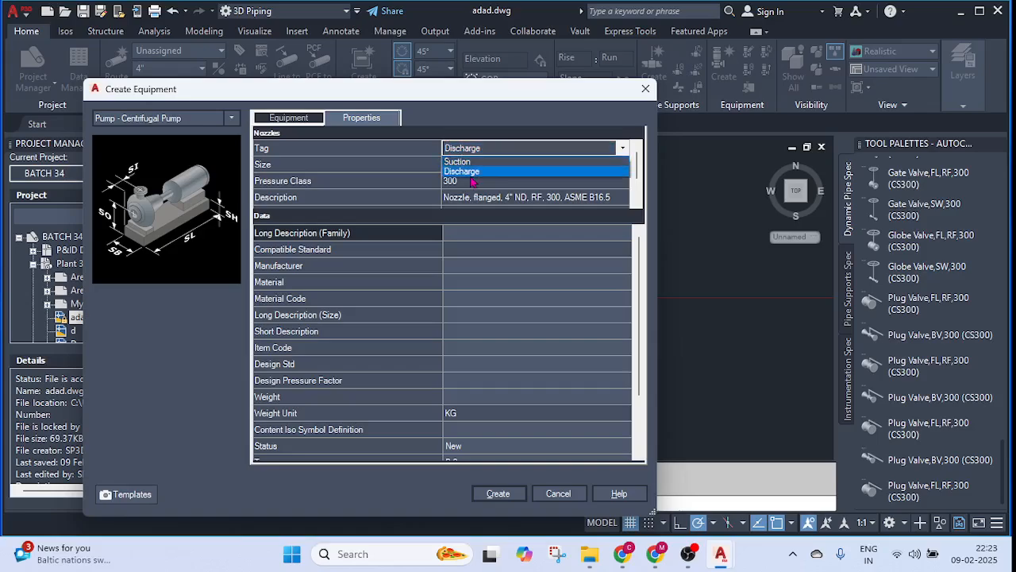
left_click(492, 173)
scroll(500, 351, "down", 2)
scroll(486, 378, "up", 3)
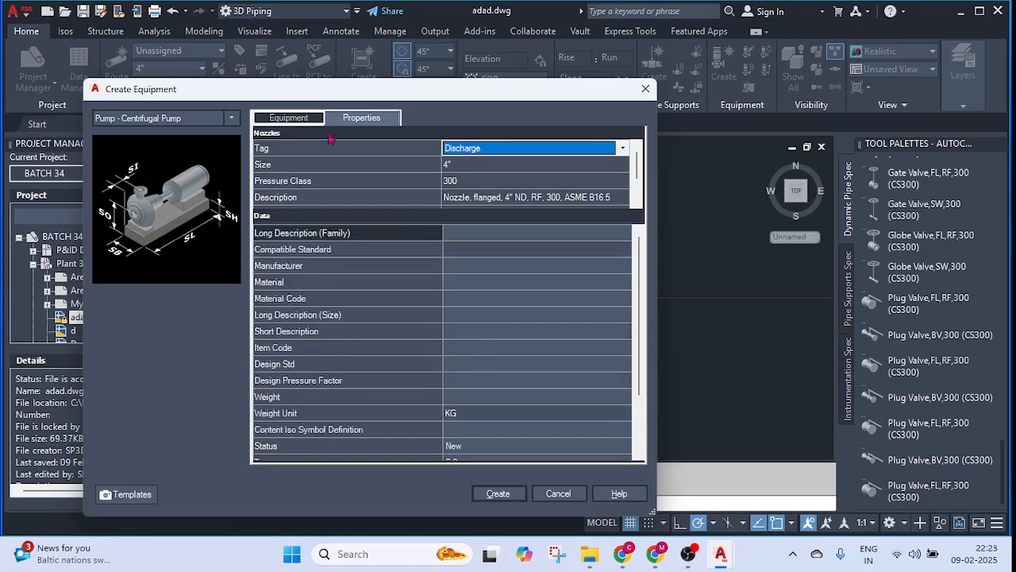
- Look through the Vessel and Misc Equipment types and change the equipment type to a new horizontal tank
left_click(290, 118)
left_click(227, 120)
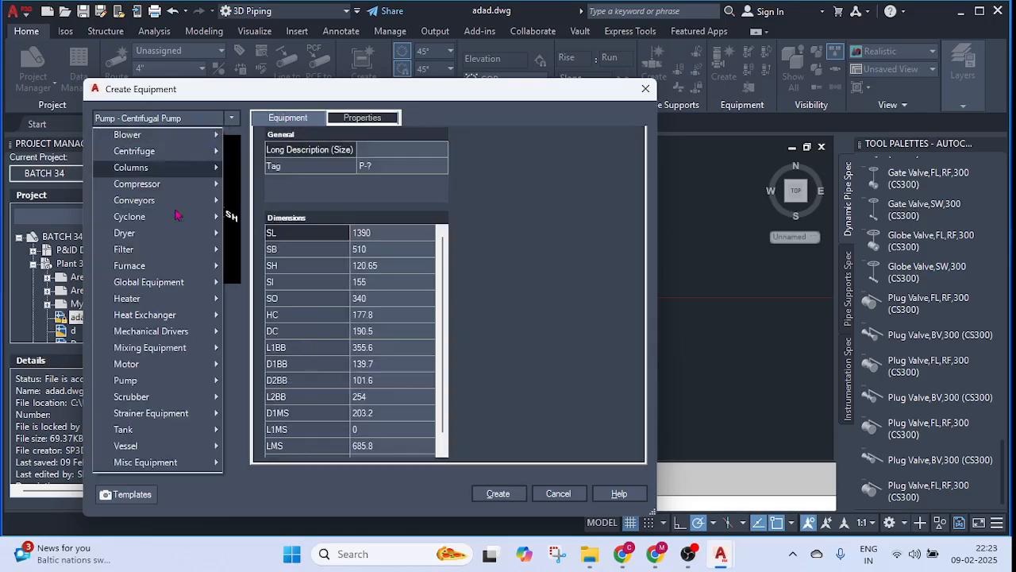
mouse_move(148, 451)
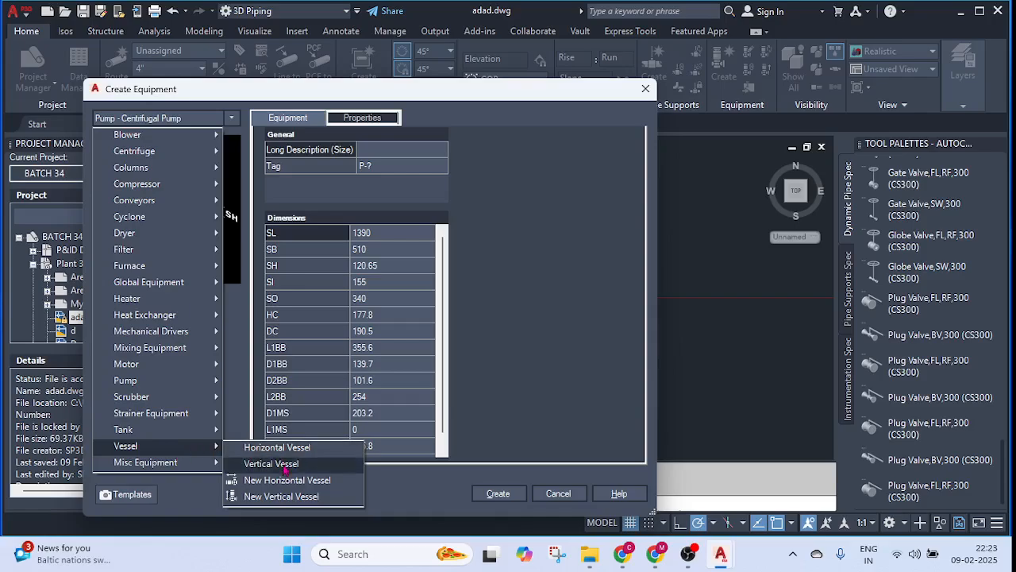
mouse_move(210, 462)
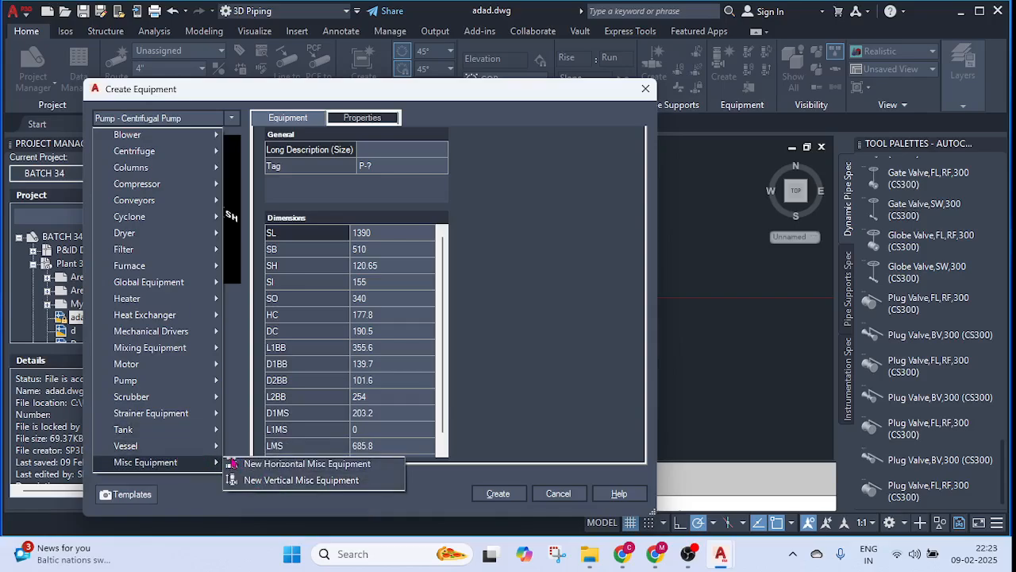
mouse_move(176, 430)
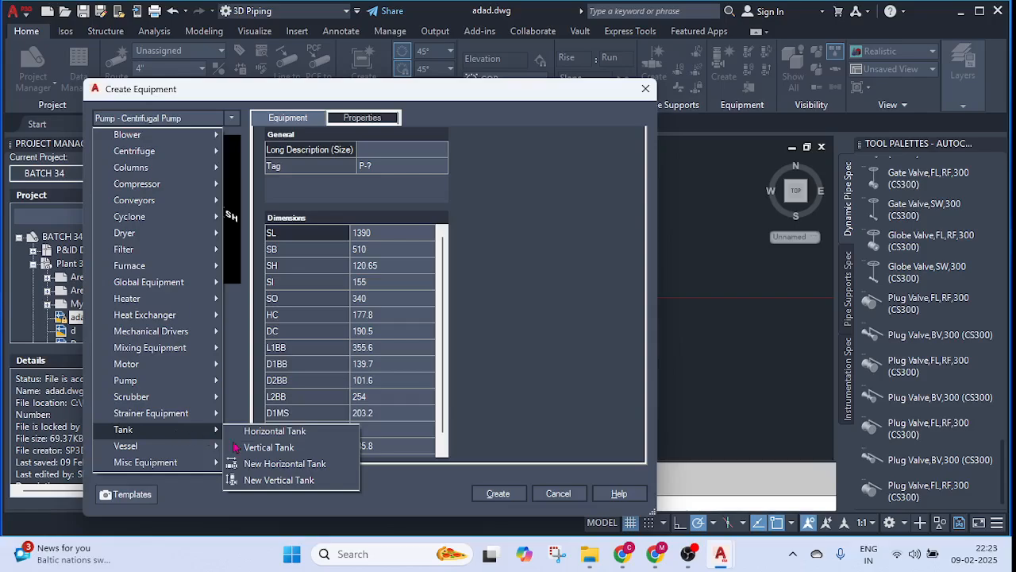
left_click(274, 465)
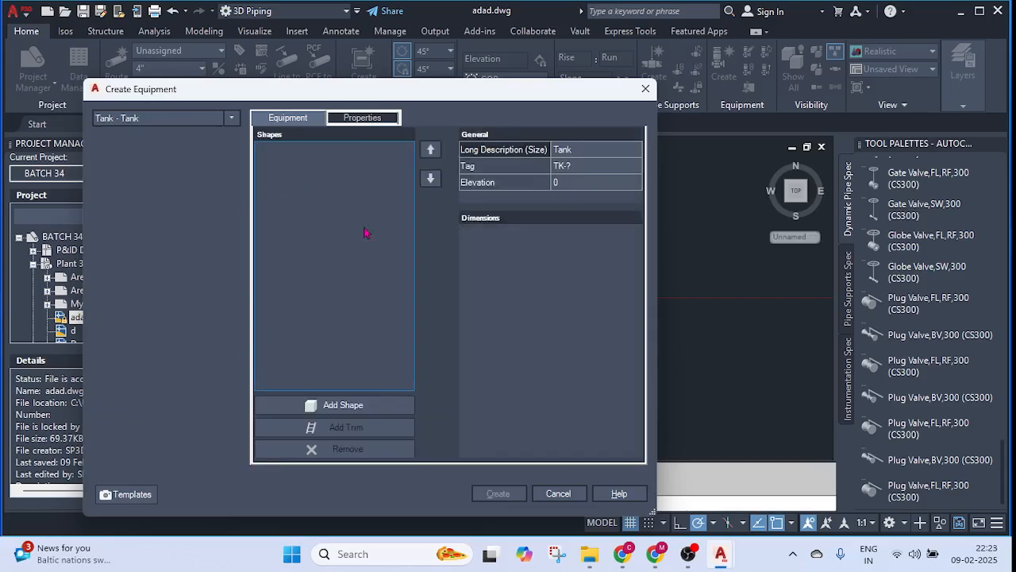
- Build the tank from a Semi Ellipsoidal Head followed by a Cylinder
left_click(294, 408)
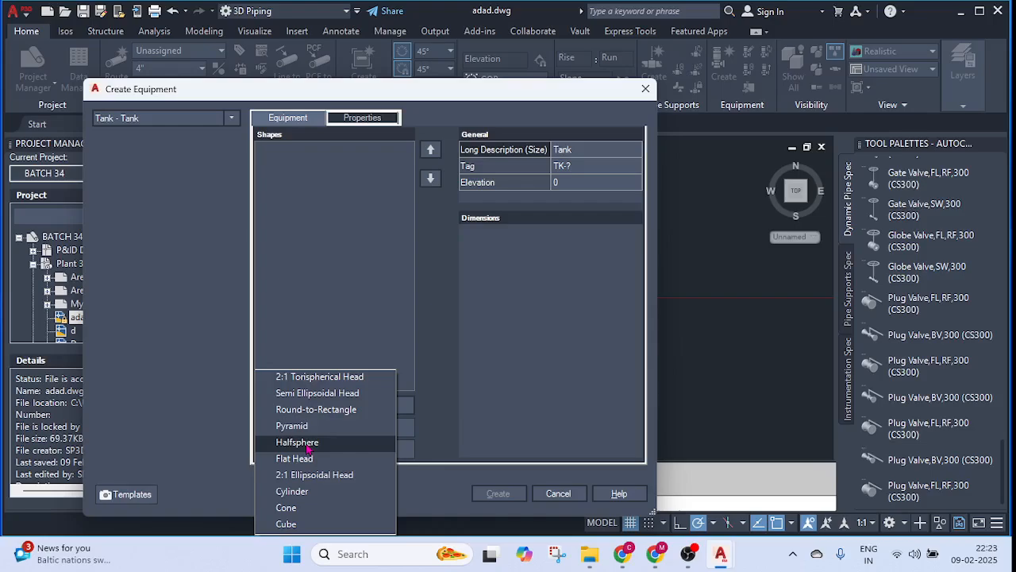
left_click(317, 393)
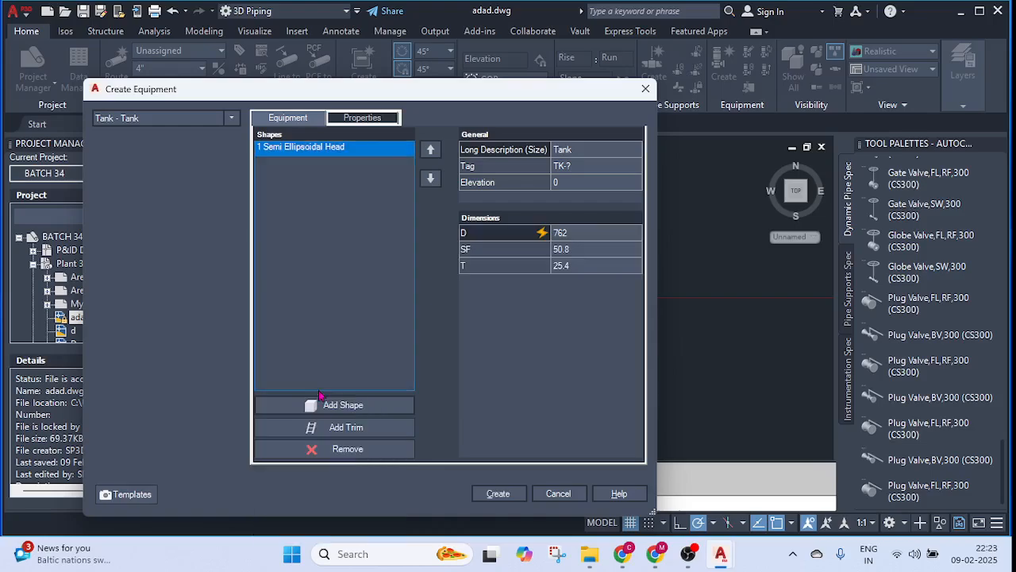
left_click(336, 412)
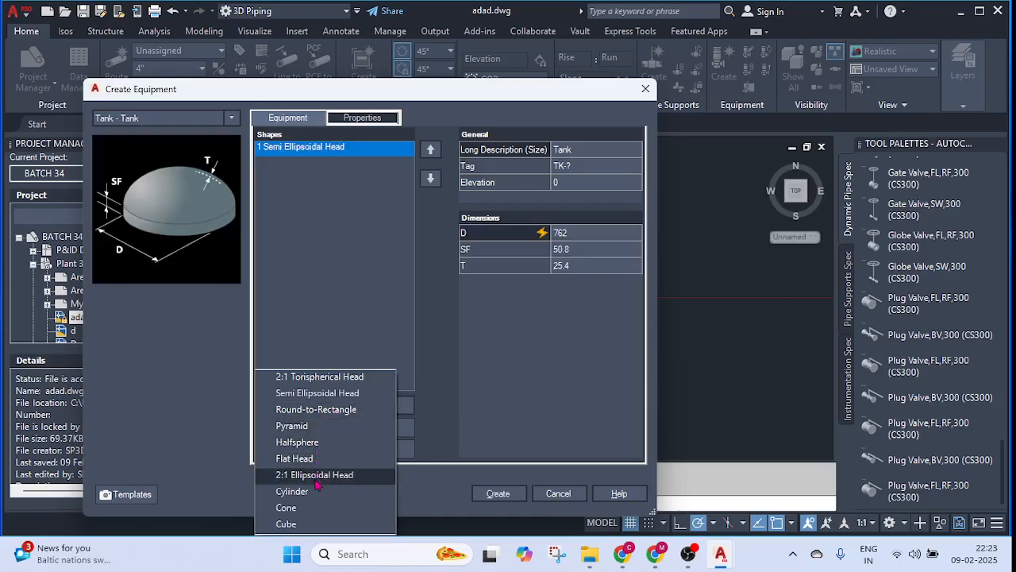
left_click(292, 491)
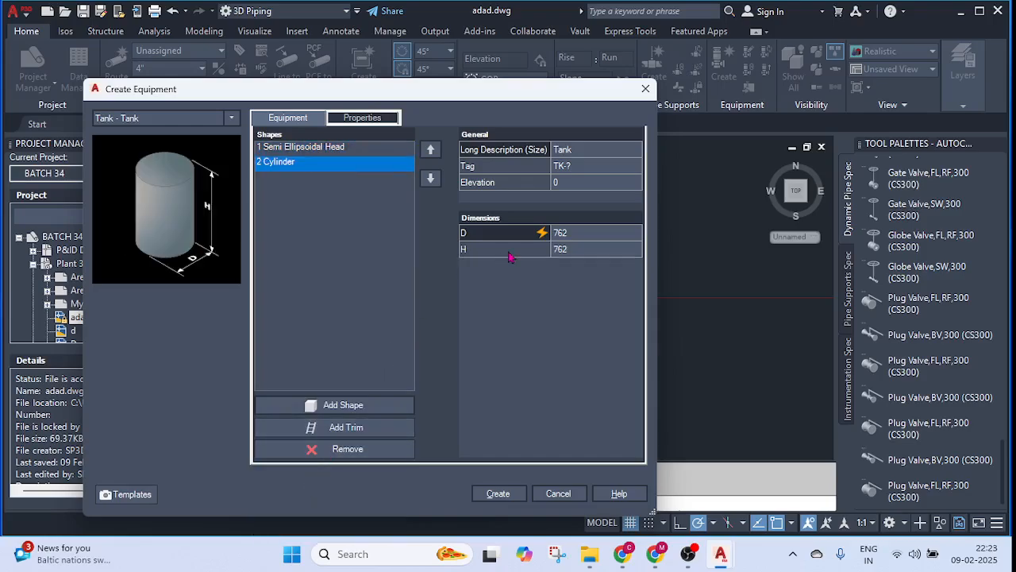
- Preview the tank at an insertion point in the drawing, then cancel its placement
left_click(560, 232)
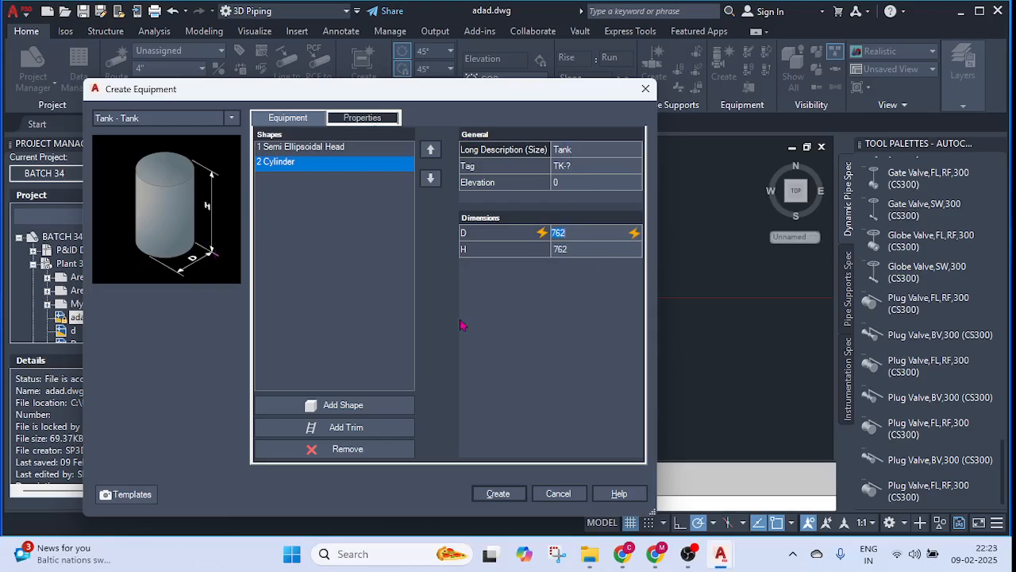
left_click(498, 492)
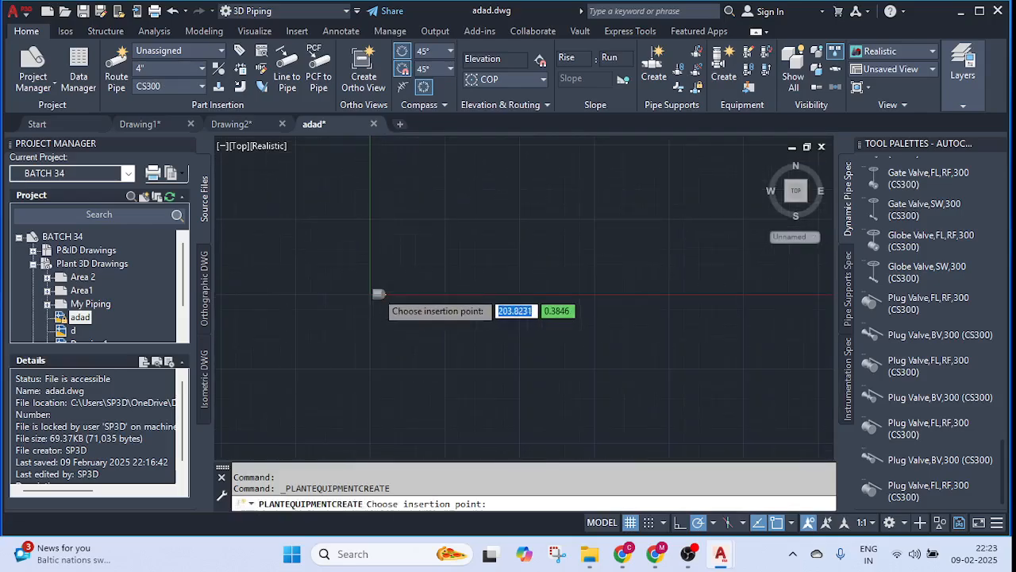
scroll(373, 295, "up", 5)
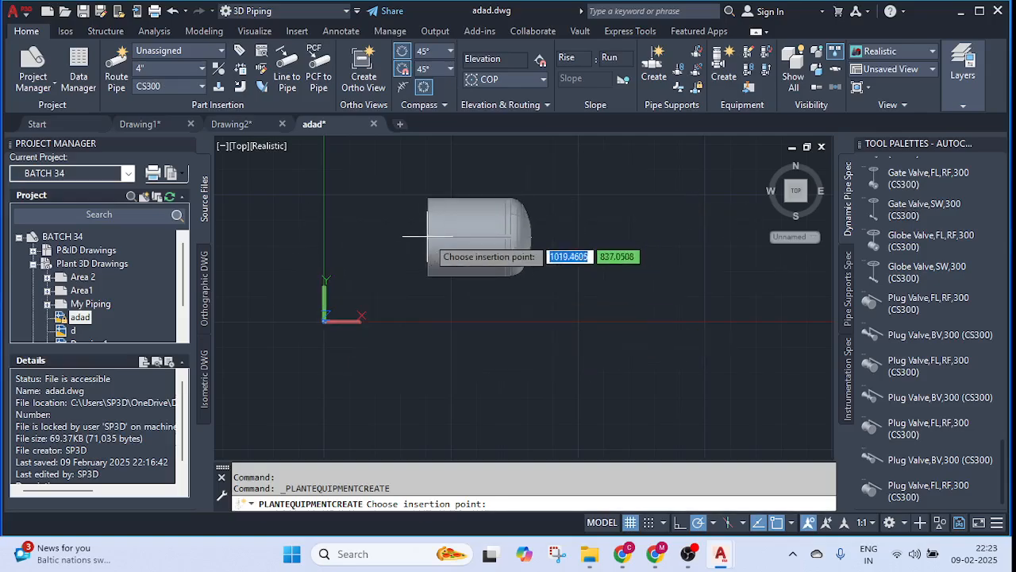
key("Escape")
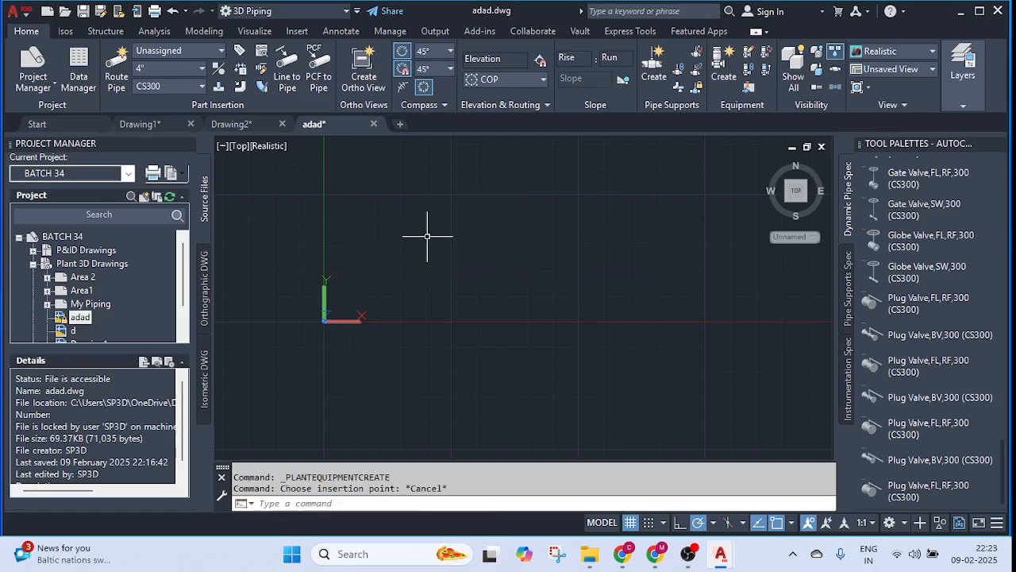
- Create a new piece of equipment of type Centrifugal Pump with its default dimensions
left_click(722, 70)
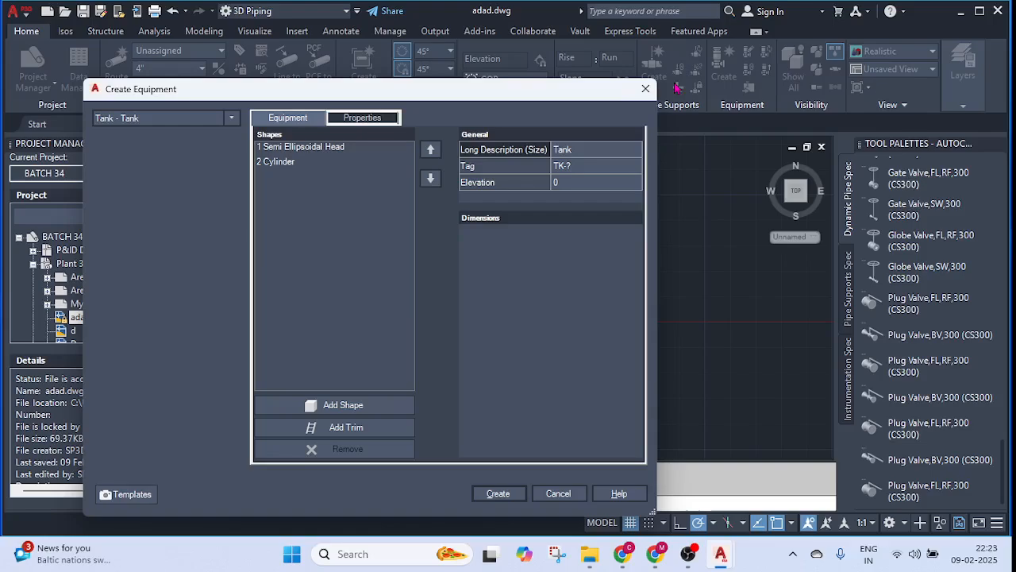
left_click(232, 120)
mouse_move(192, 386)
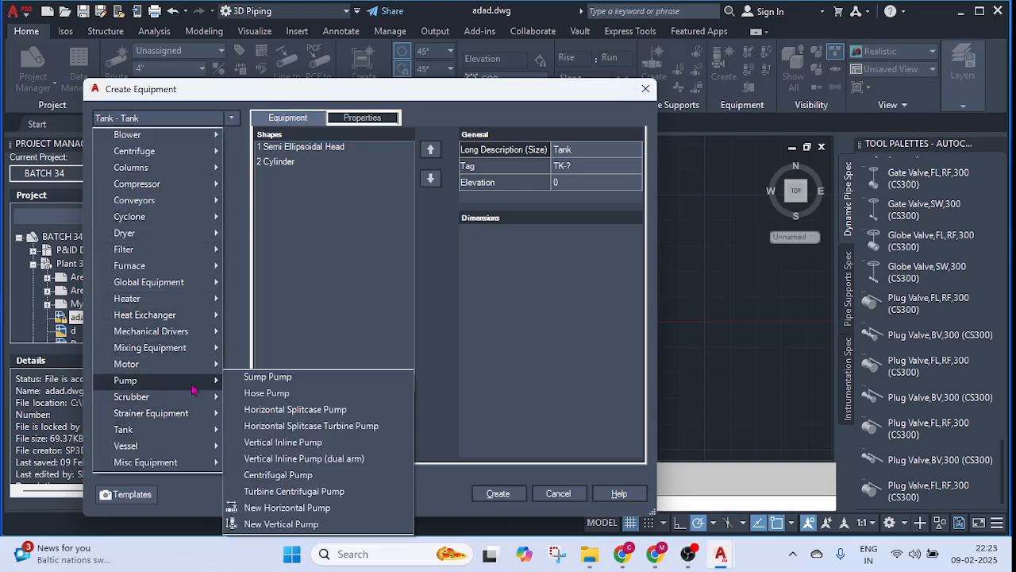
left_click(278, 476)
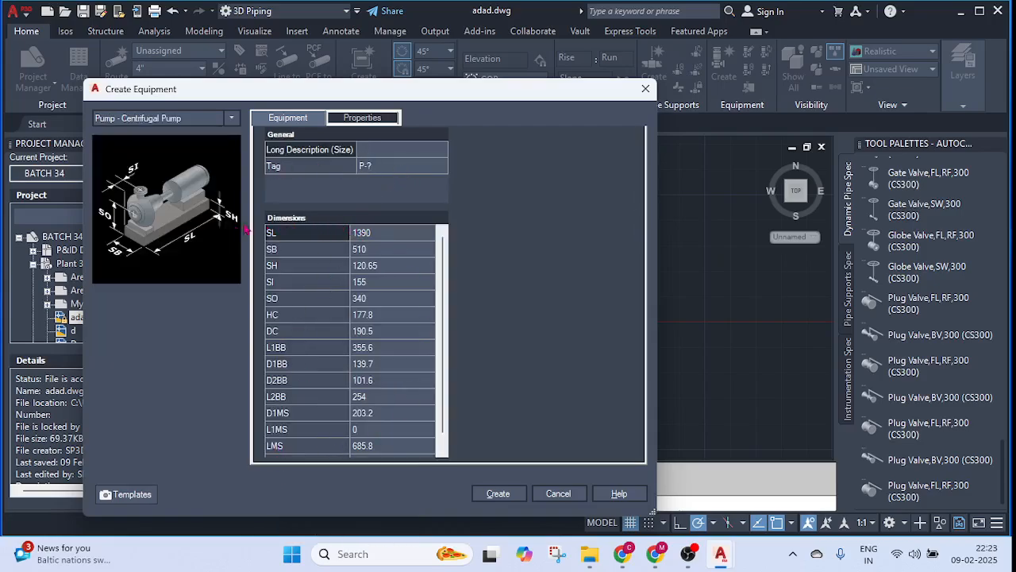
left_click(499, 494)
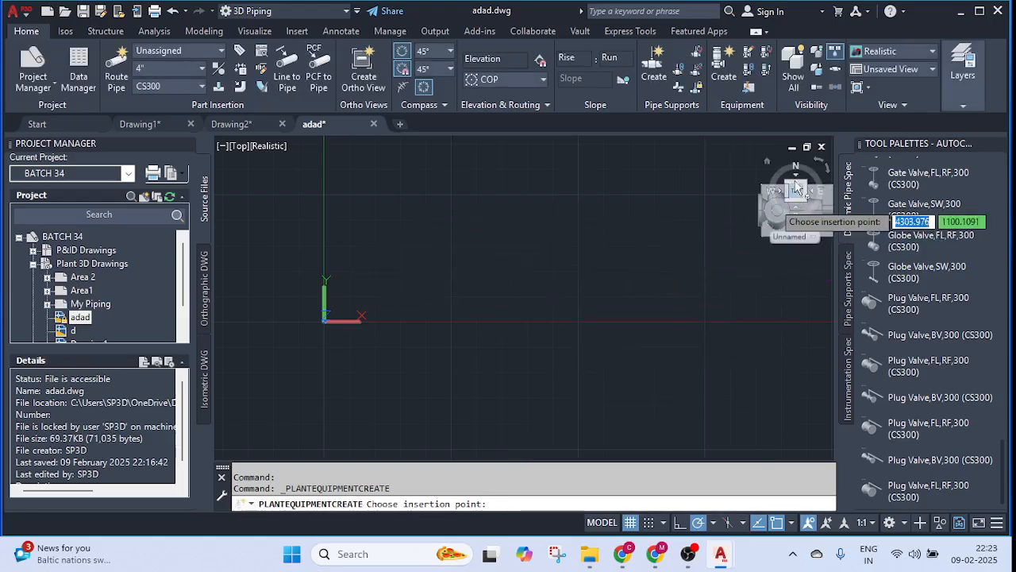
- Insert the centrifugal pump at 0,0,0 and rotate it to 90 degrees
middle_click_drag(676, 235, 609, 274)
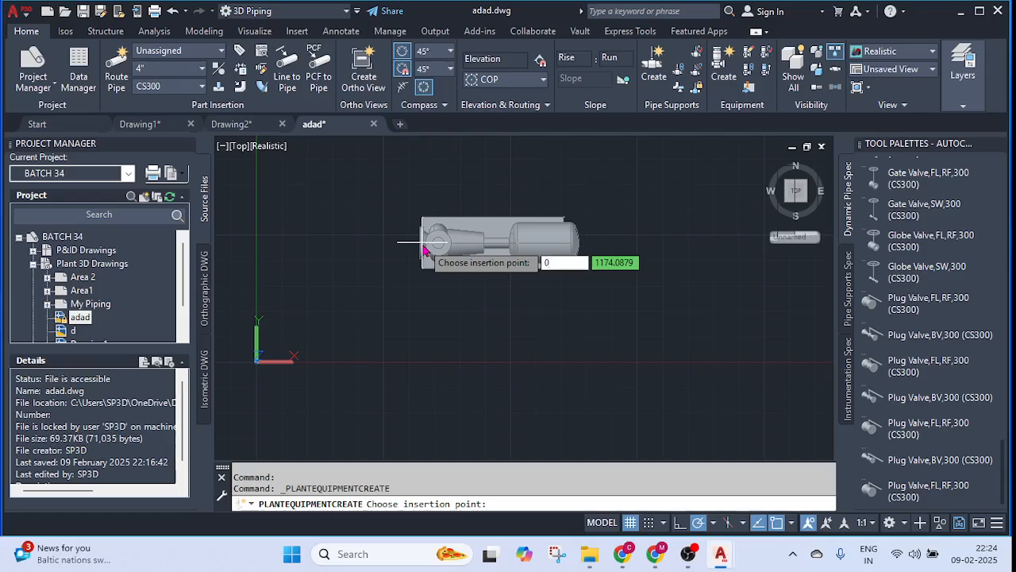
key("Tab")
key("Tab")
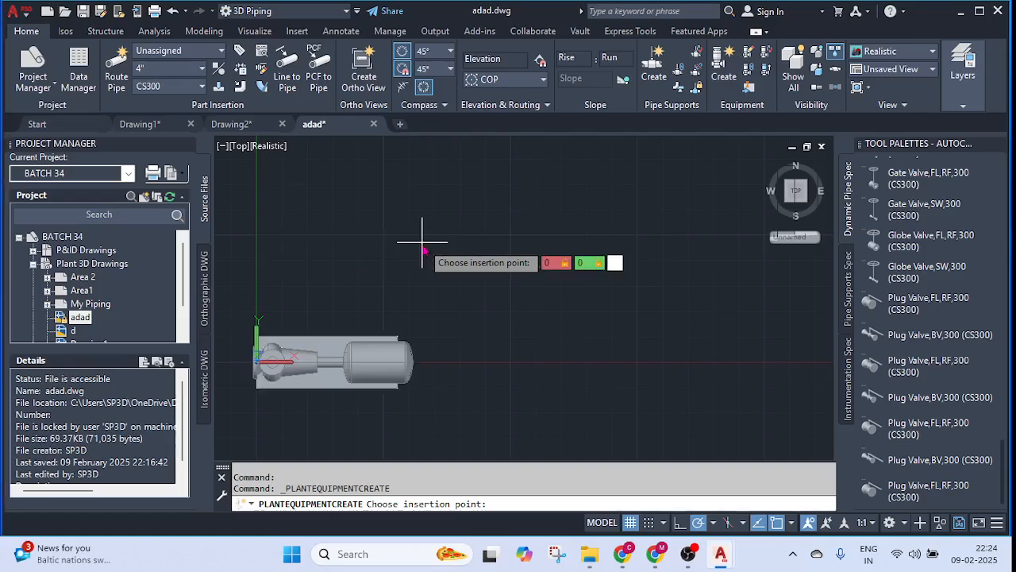
key("Return")
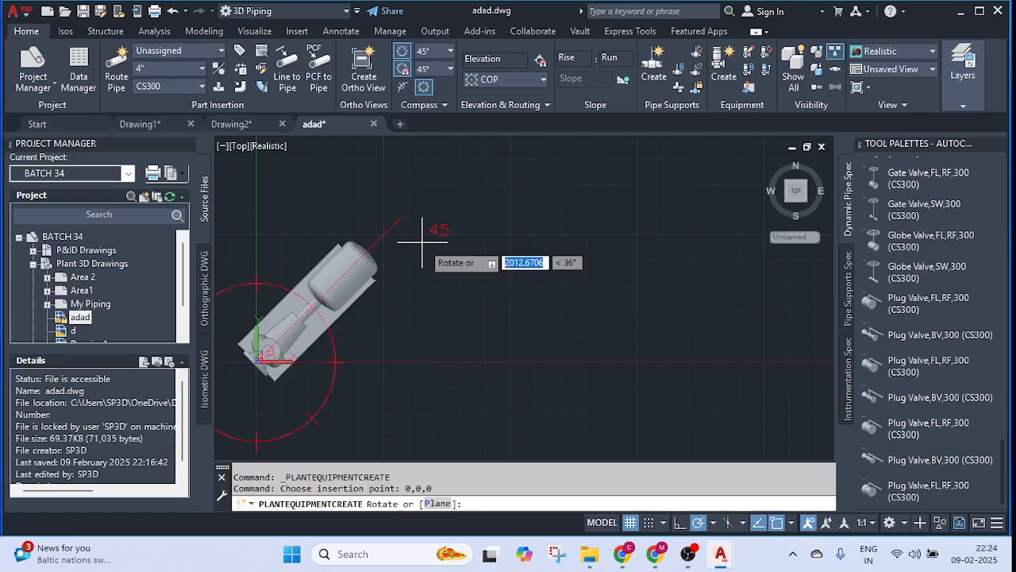
scroll(269, 388, "up", 3)
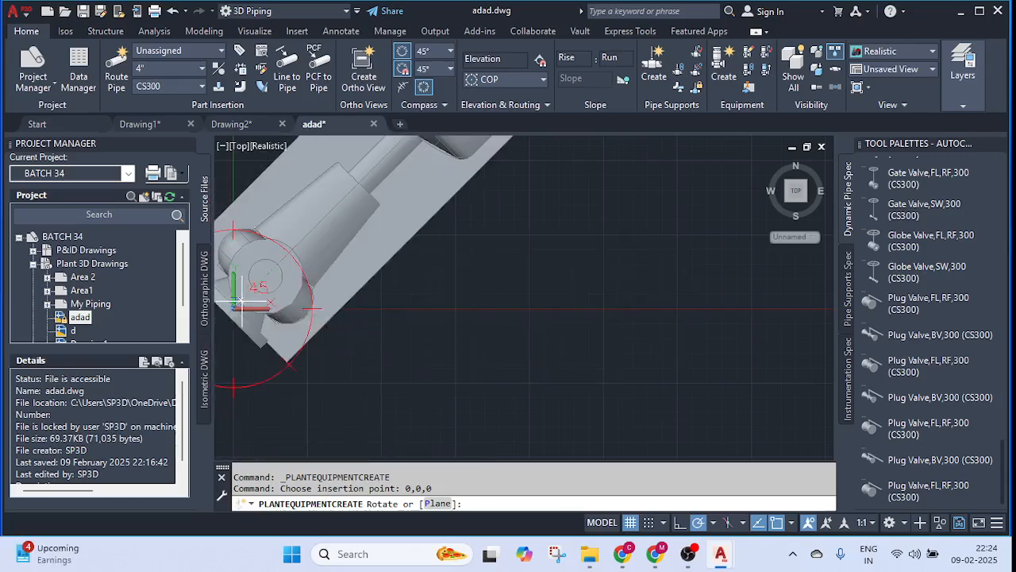
scroll(318, 318, "down", 3)
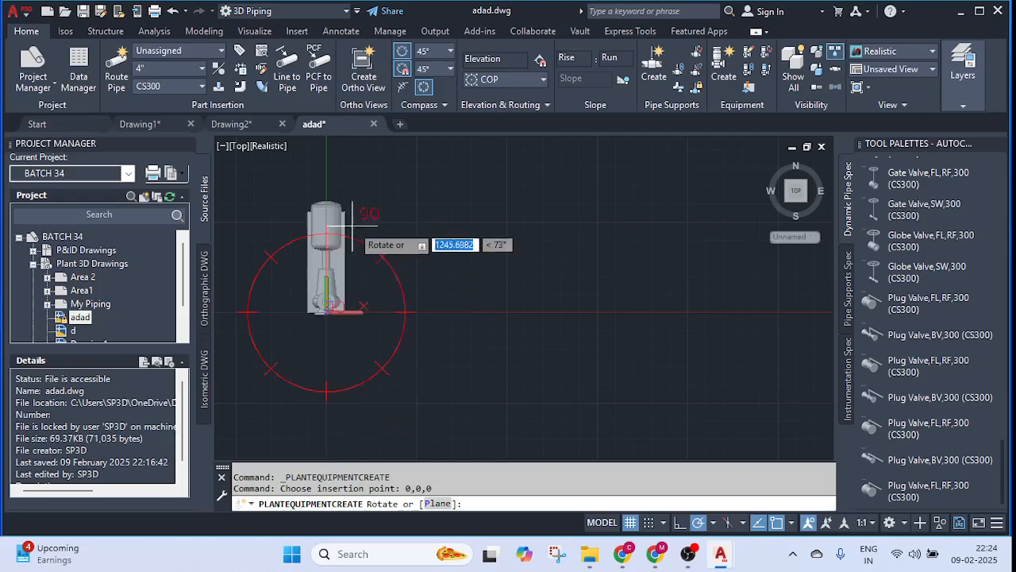
left_click(326, 188)
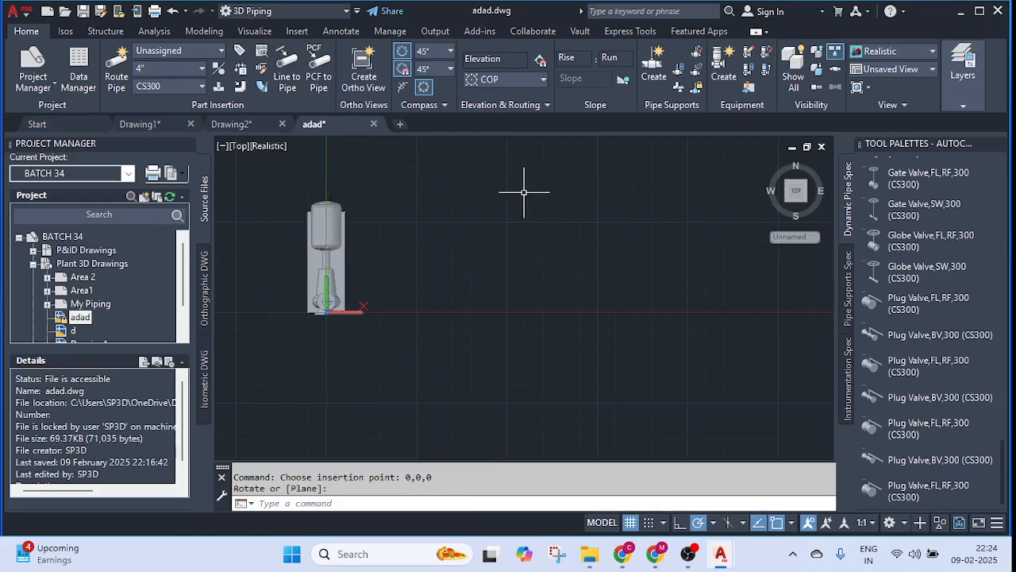
- Examine the placed pump in a 3D view, checking where its base meets the origin and reviewing its properties
mouse_move(406, 260)
middle_mouse_down()
mouse_move(503, 215)
mouse_move(509, 225)
mouse_move(472, 178)
mouse_move(474, 150)
middle_mouse_up()
scroll(490, 227, "up", 5)
scroll(405, 349, "up", 4)
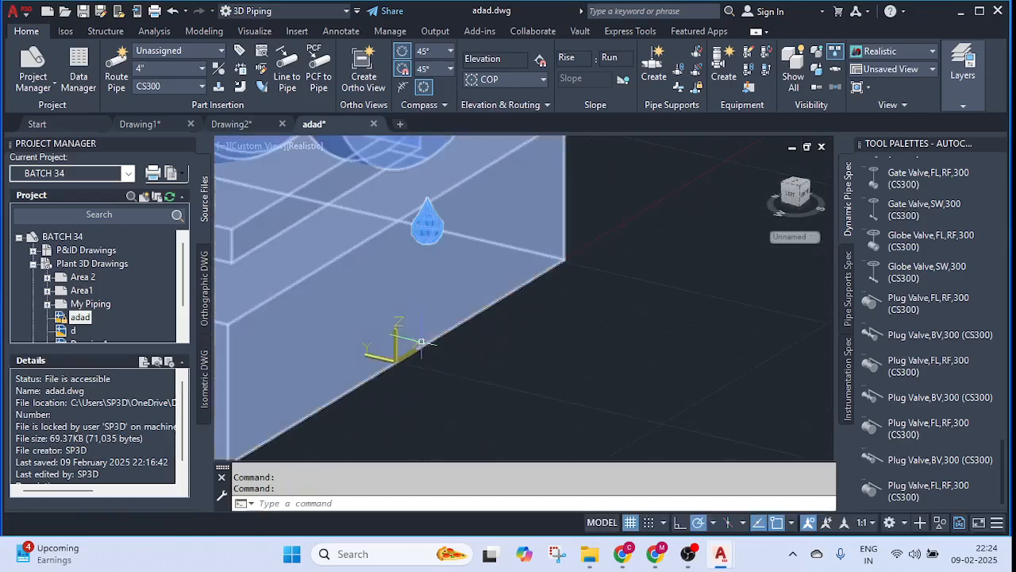
scroll(385, 359, "down", 6)
scroll(385, 360, "up", 2)
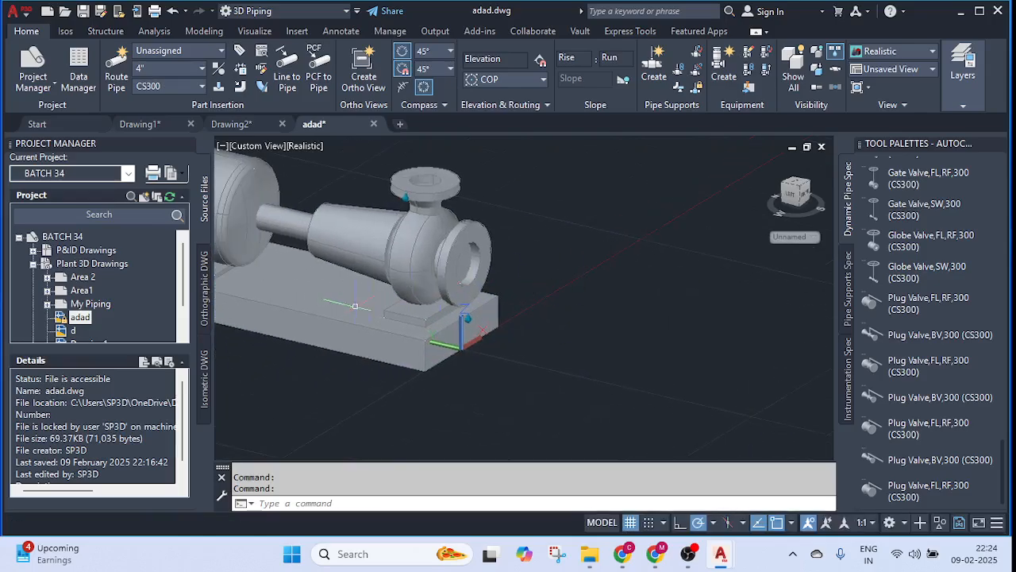
double_click(401, 270)
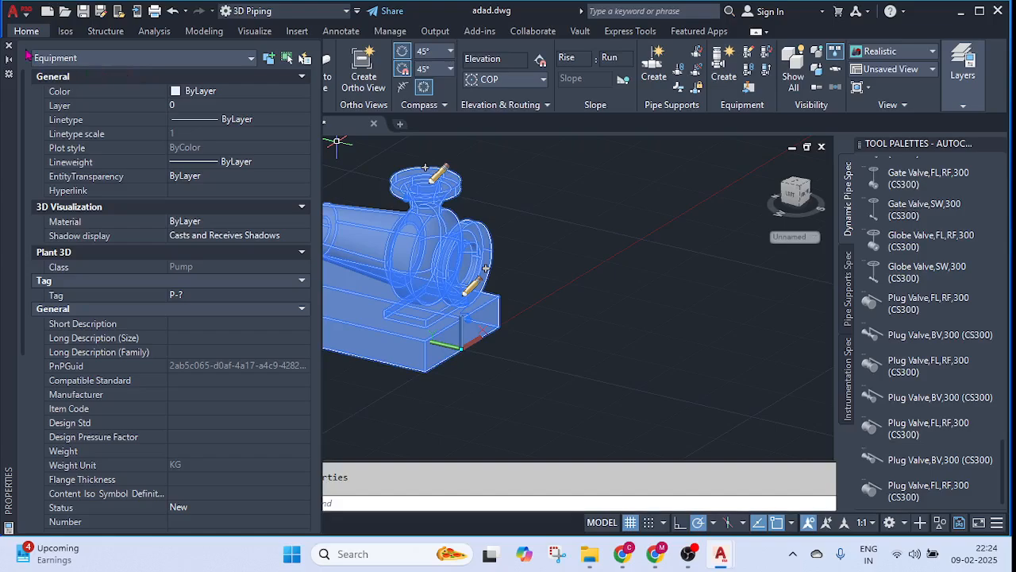
left_click(8, 46)
scroll(459, 343, "up", 3)
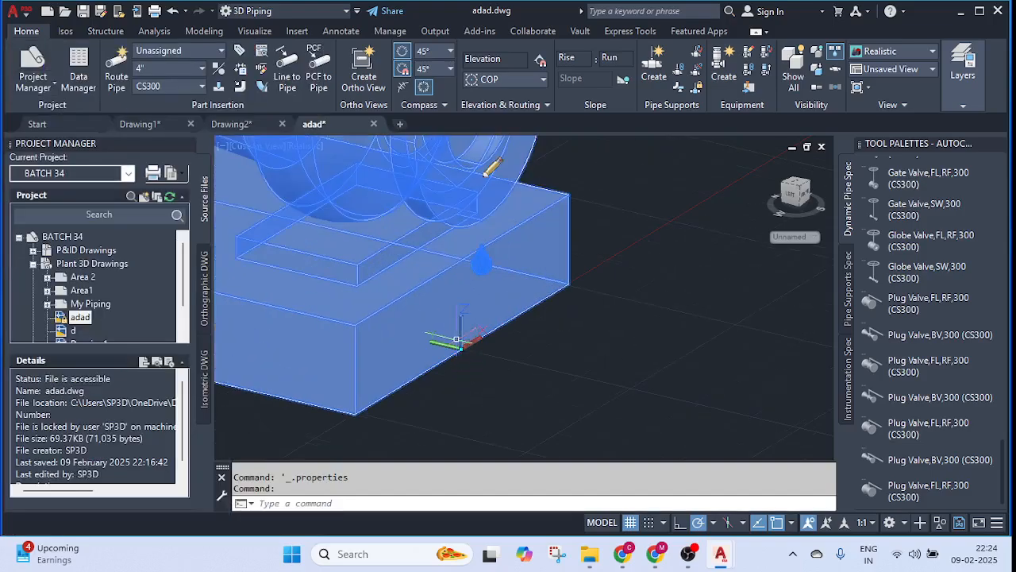
scroll(471, 350, "down", 5)
key("Escape")
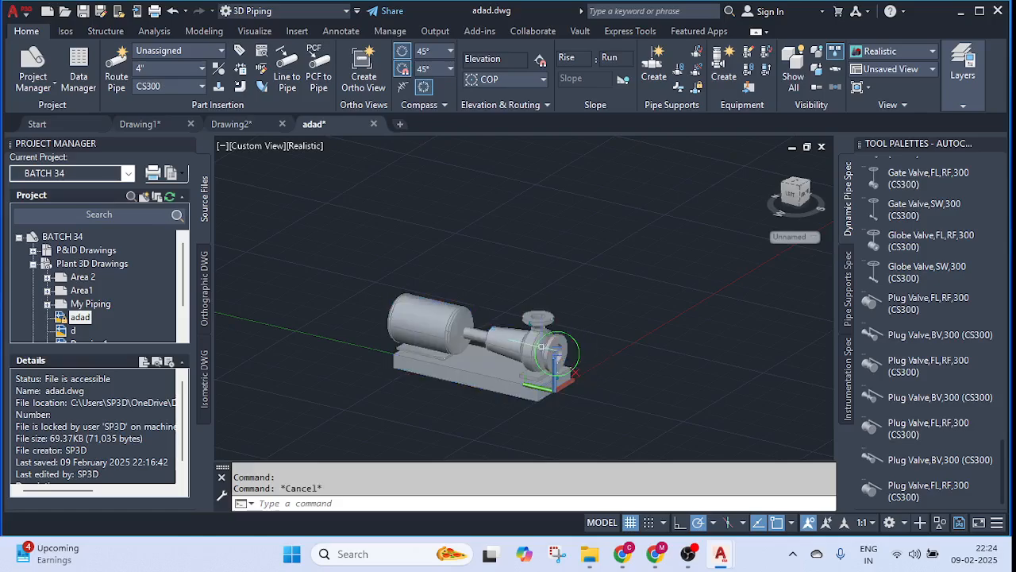
- Move the pump away from the origin to a free position in the drawing with the Move command
middle_click_drag(538, 369, 421, 343)
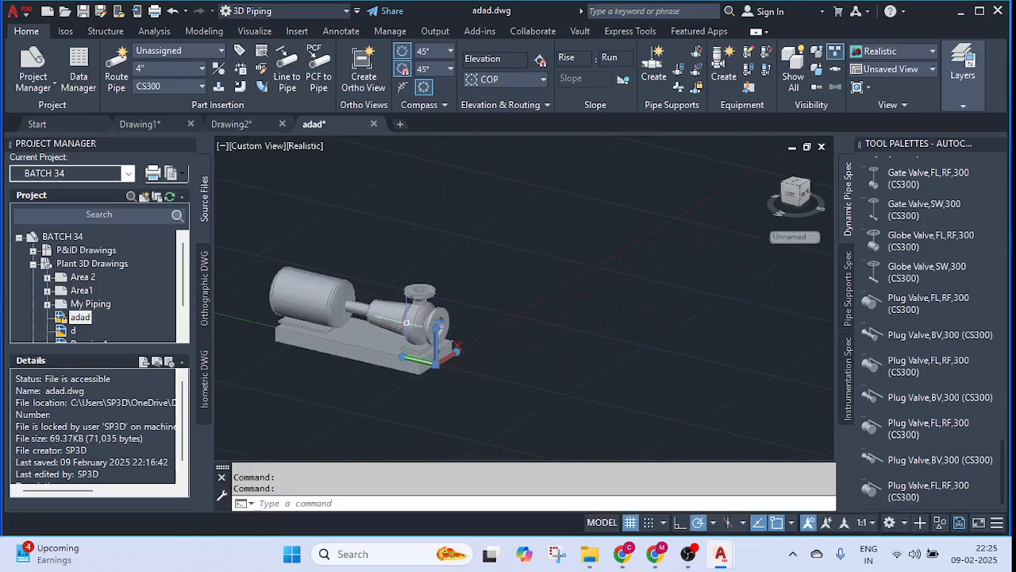
left_click(410, 308)
key("Escape")
left_click(411, 334)
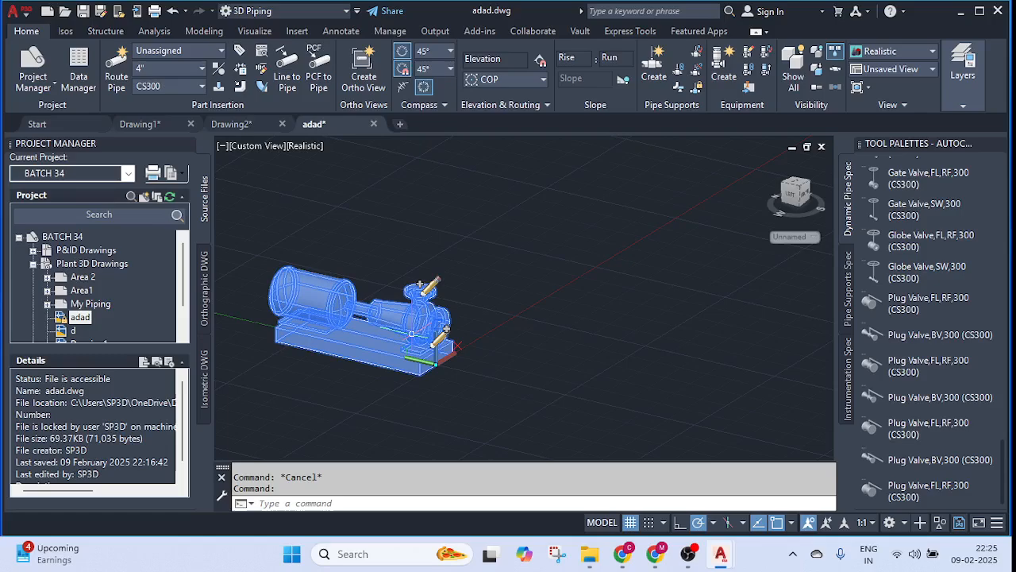
key("Return")
left_click(430, 357)
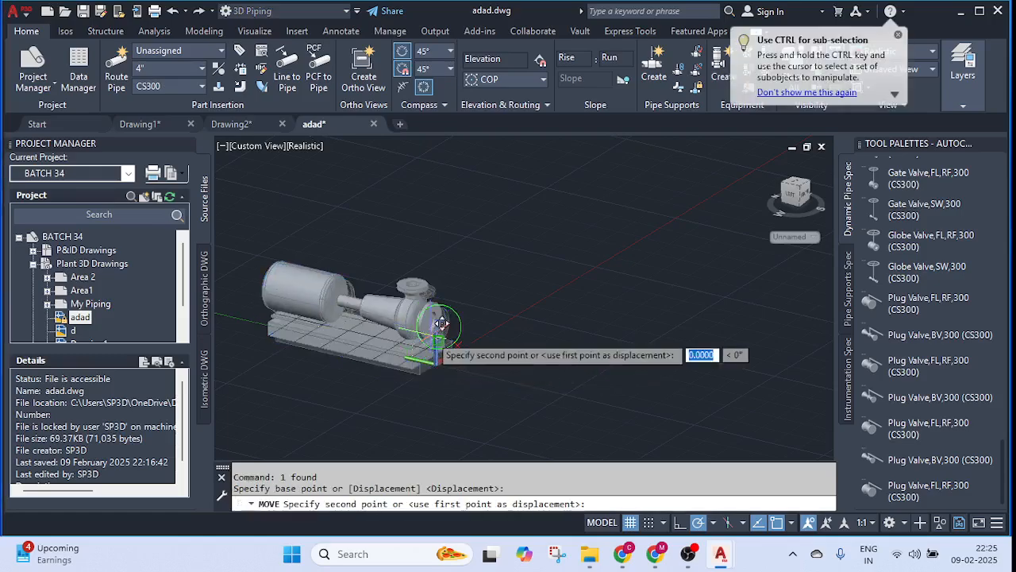
left_click(403, 200)
key("Escape")
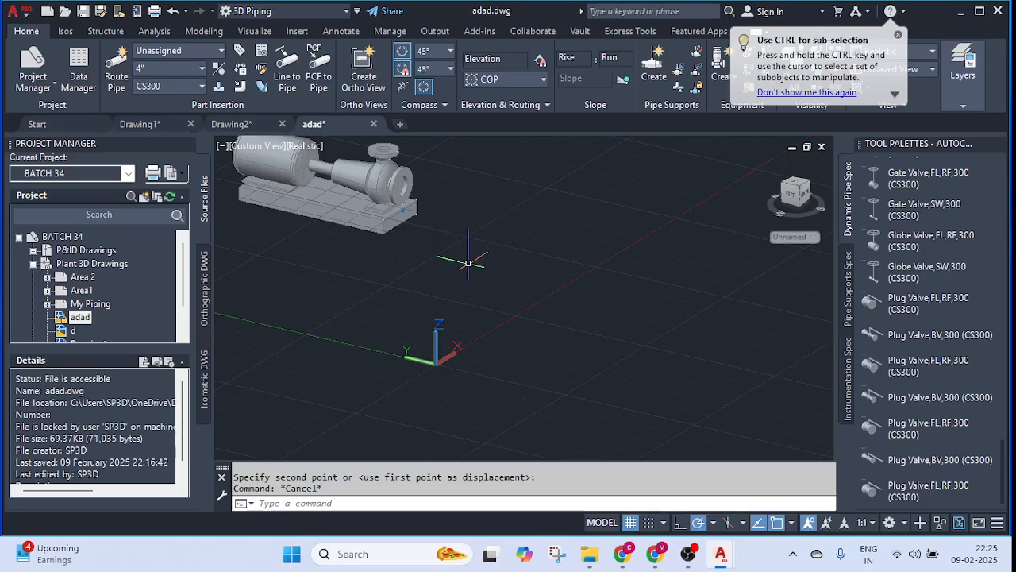
- Try to relocate the pump by its base grip, entering 0 as the new point location
middle_click_drag(468, 263, 440, 243, "shift")
left_click(384, 214)
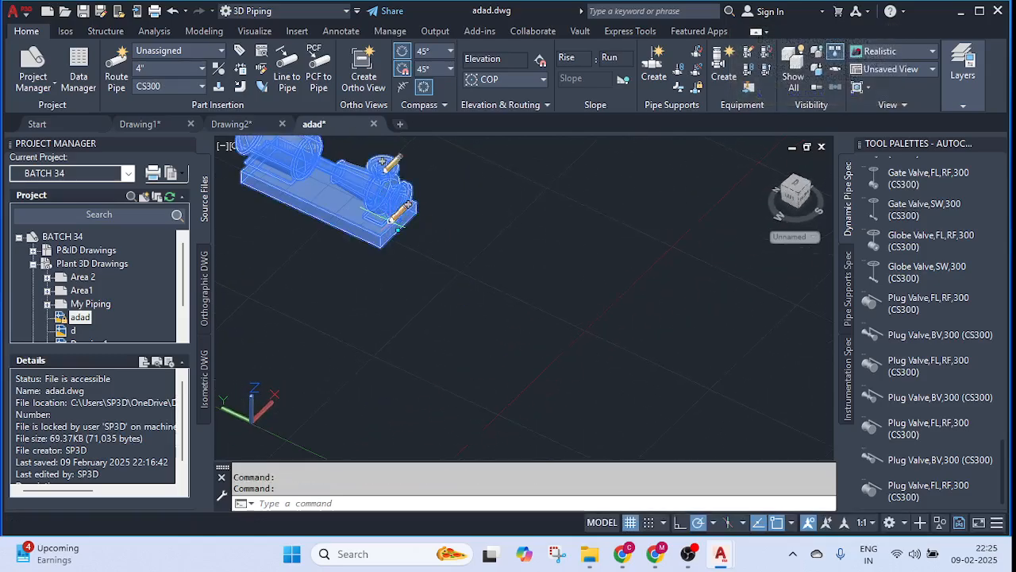
left_click(397, 231)
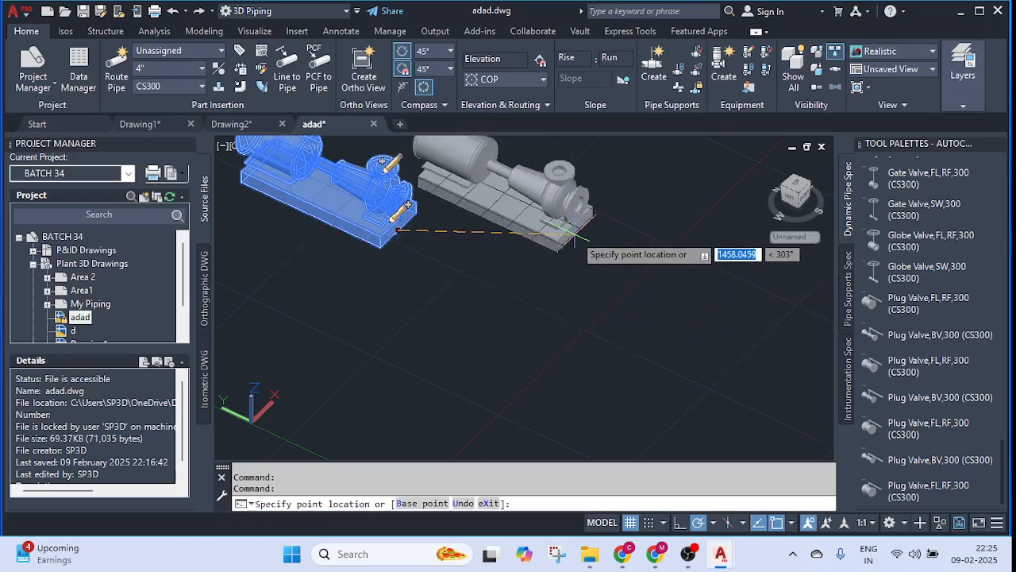
type("0")
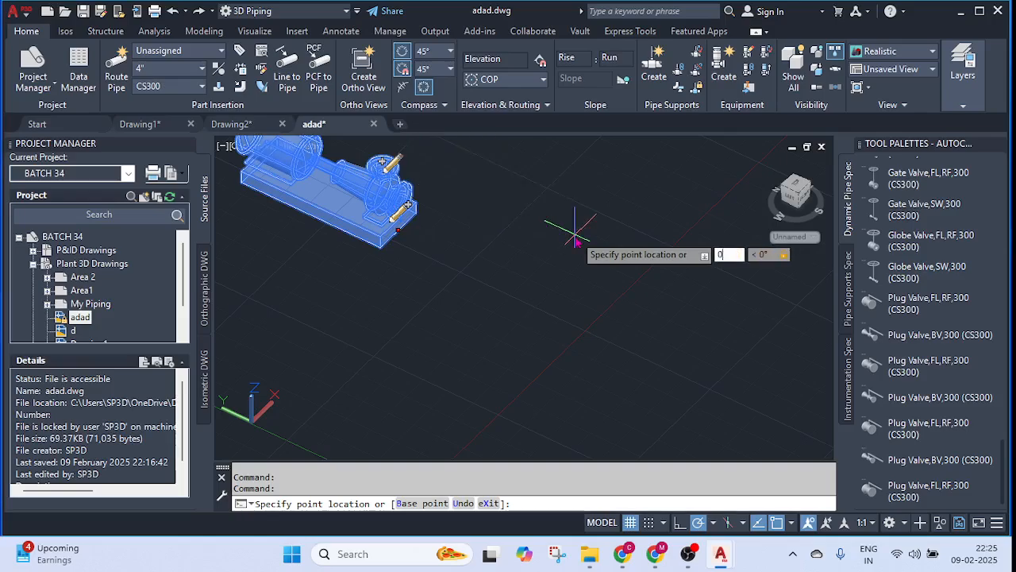
key("Return")
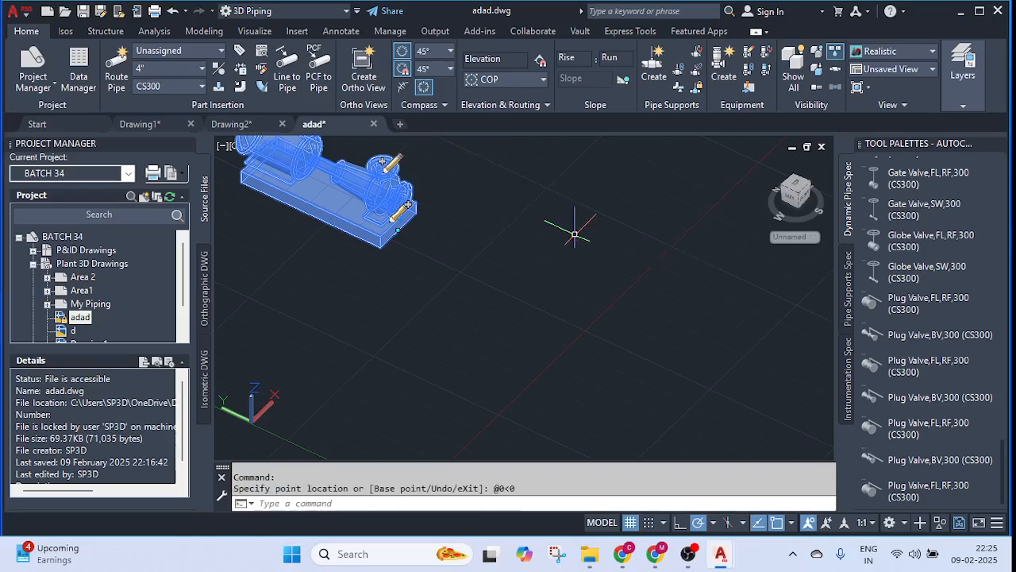
left_click(397, 231)
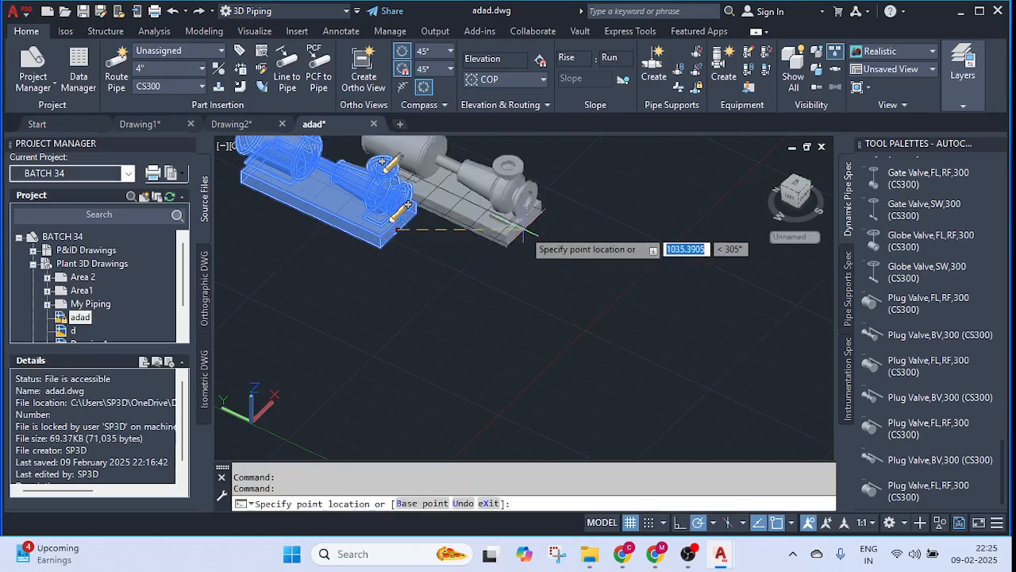
type("0")
key("Tab")
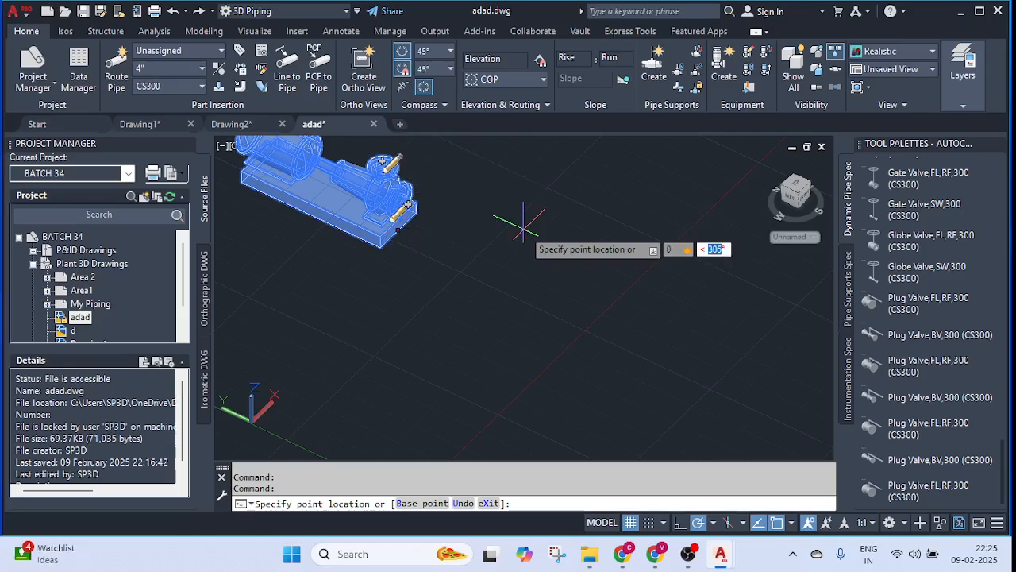
key("Escape")
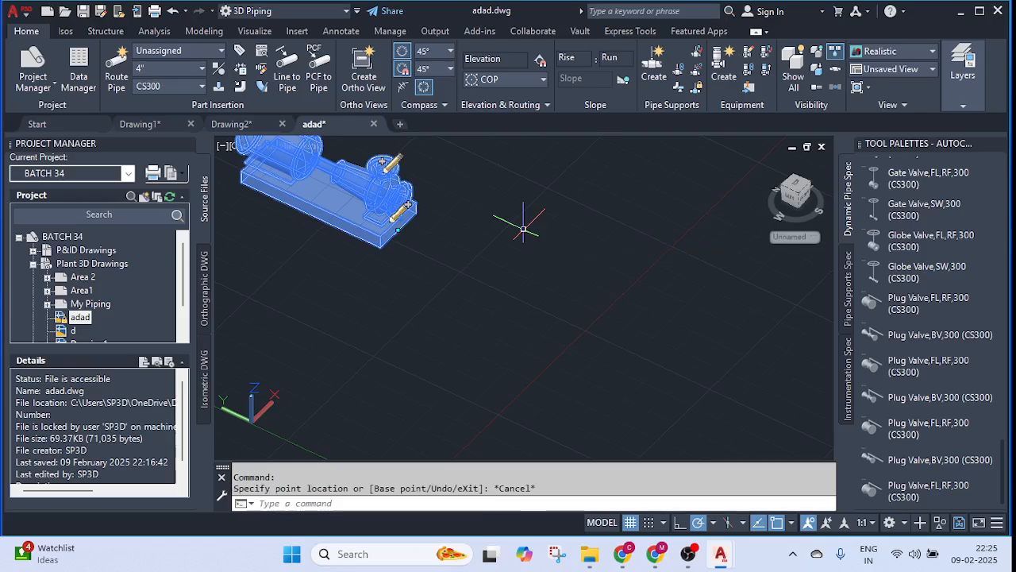
key("Escape")
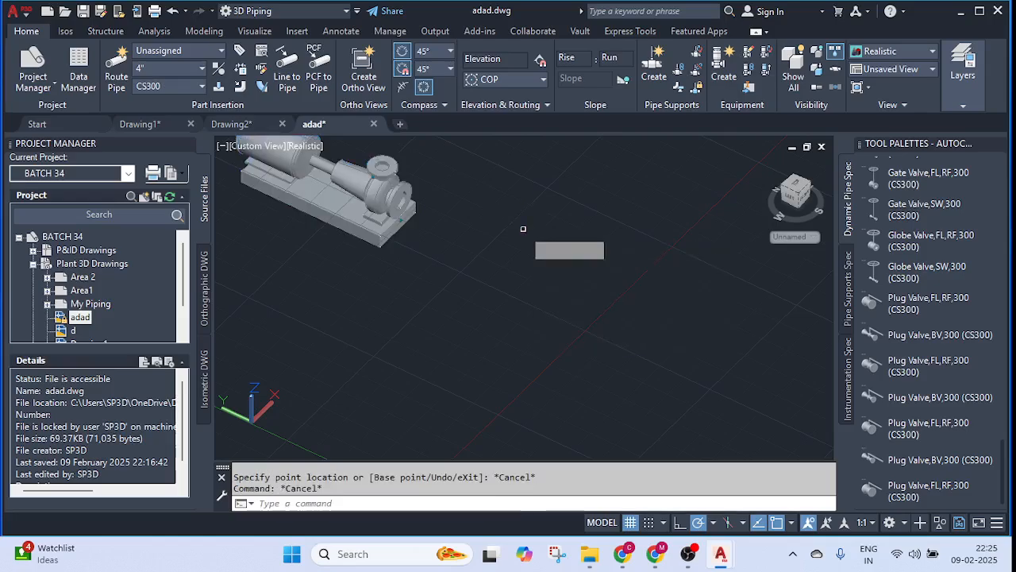
- Try to move the pump with the Move command from its base corner, entering 0,0,0 for the second point
key("Return")
left_click(390, 229)
key("Return")
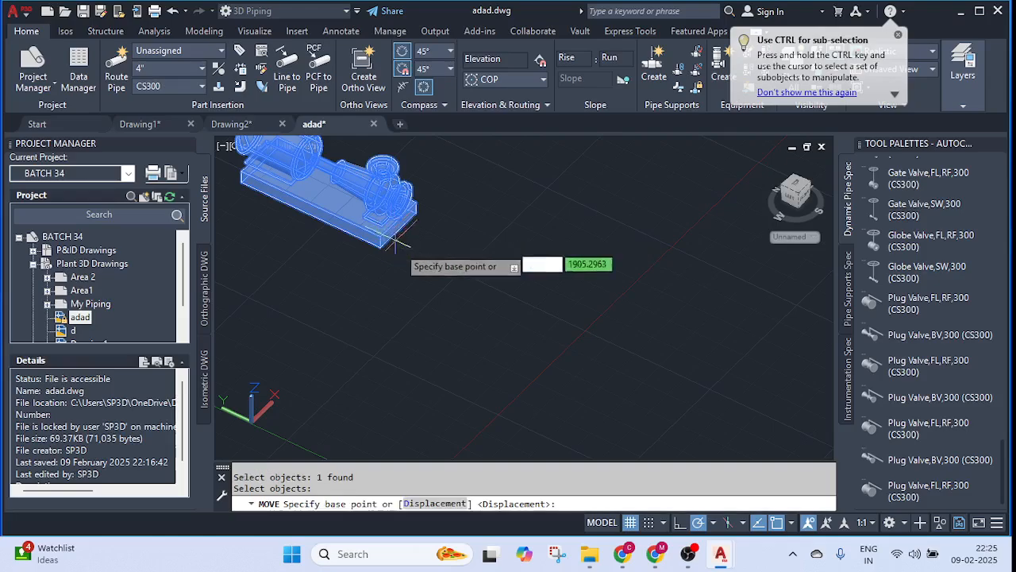
left_click(413, 216)
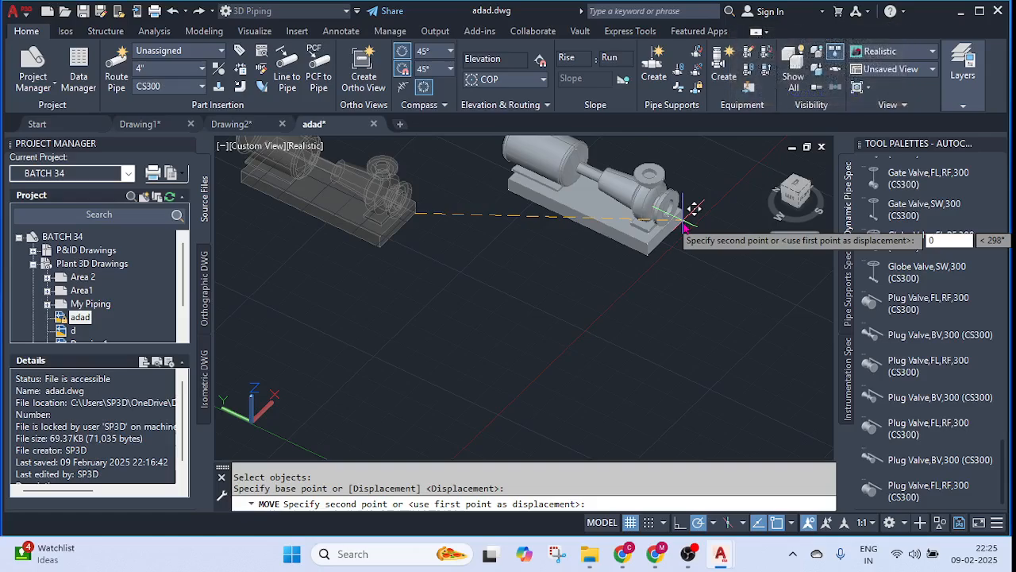
key("Tab")
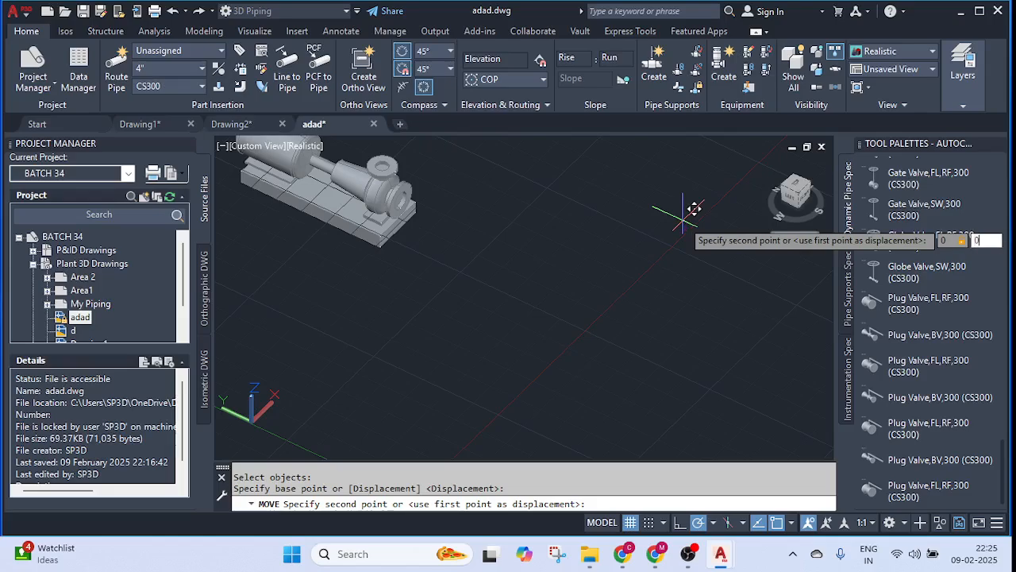
key("Tab")
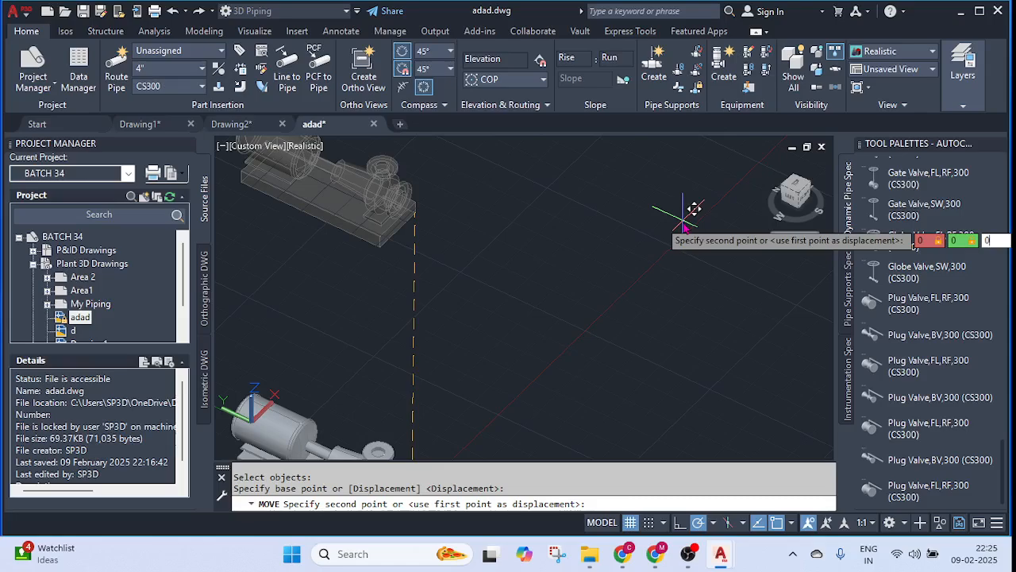
key("Return")
key("Escape")
- Try to relocate the pump to the origin by its base grip, entering 0,0,0 as the point location
left_click(398, 229)
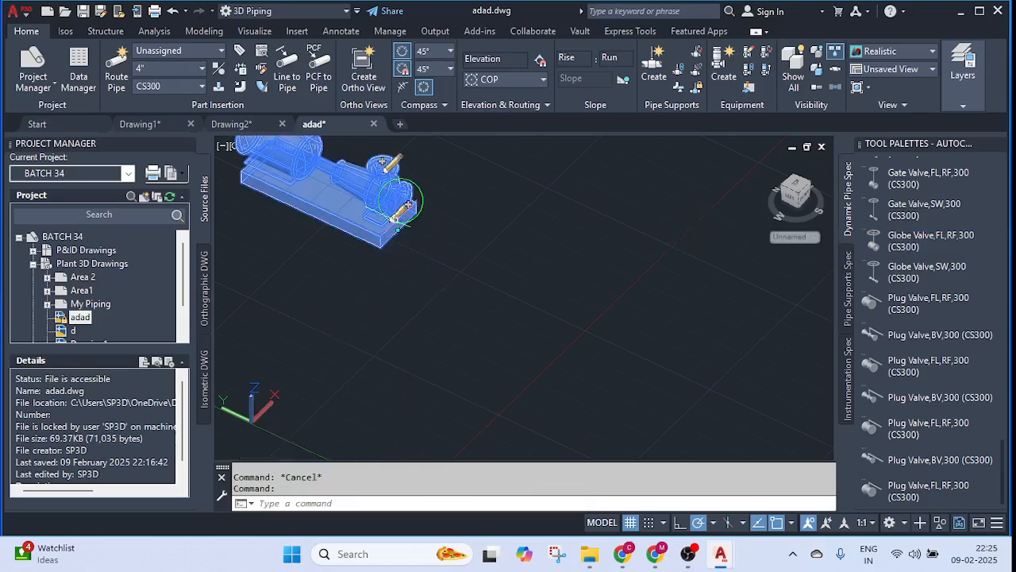
left_click(398, 229)
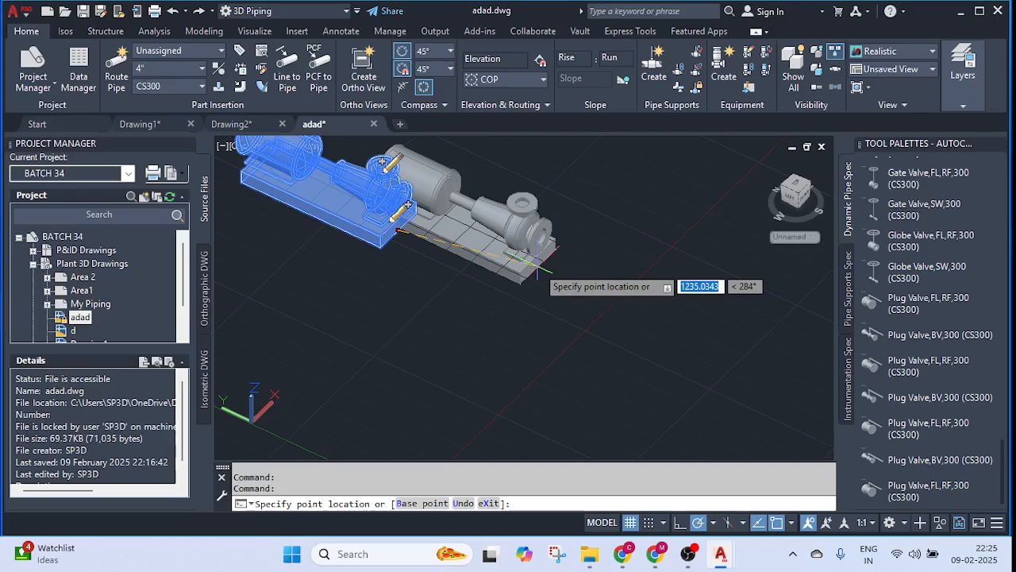
type("#0,0,")
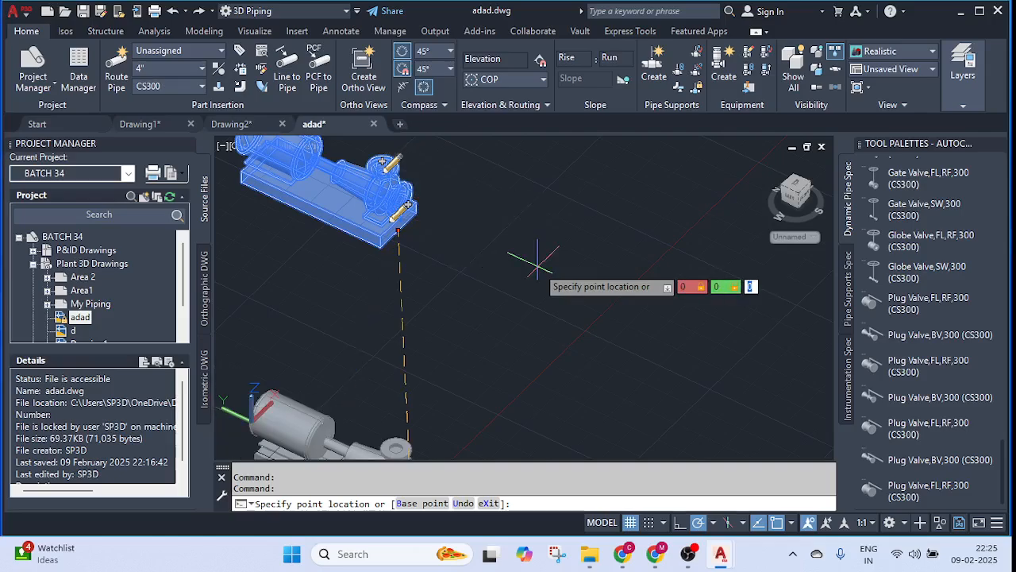
type("0")
key("Return")
scroll(538, 266, "down", 5)
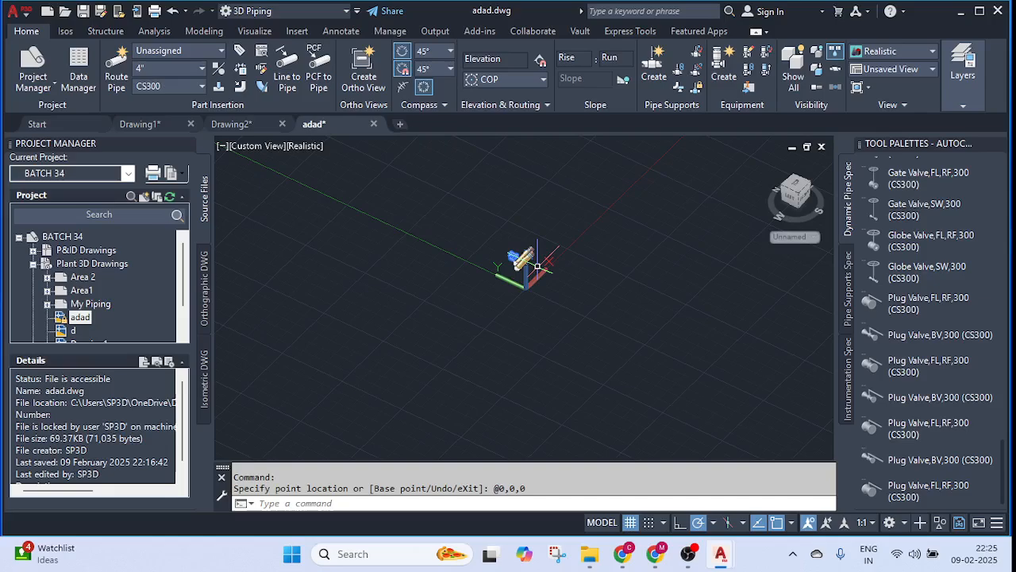
scroll(537, 266, "up", 3)
key("Escape")
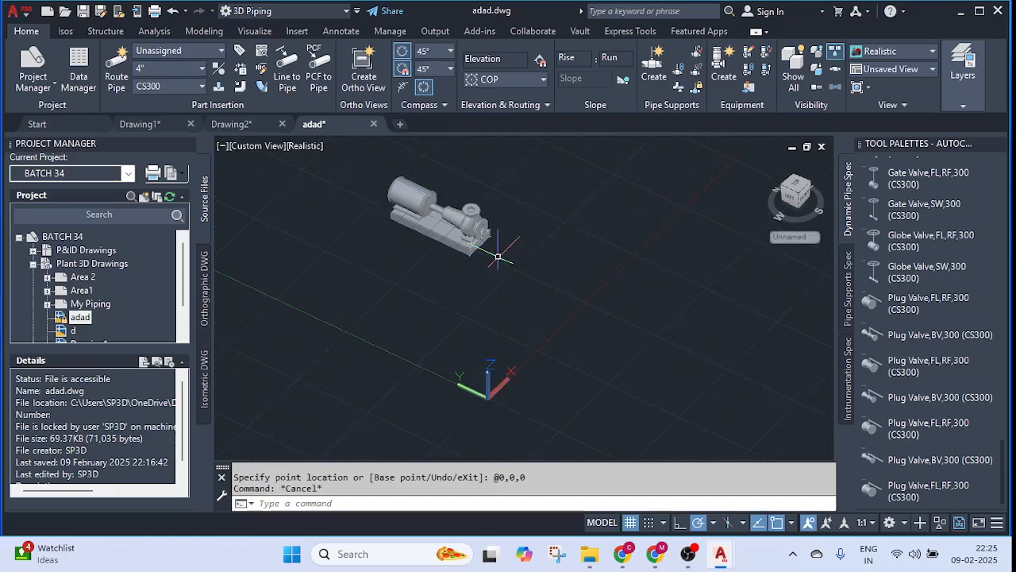
- Relocate the pump by its base grip to the point 0,10,10
middle_click_drag(561, 279, 526, 334)
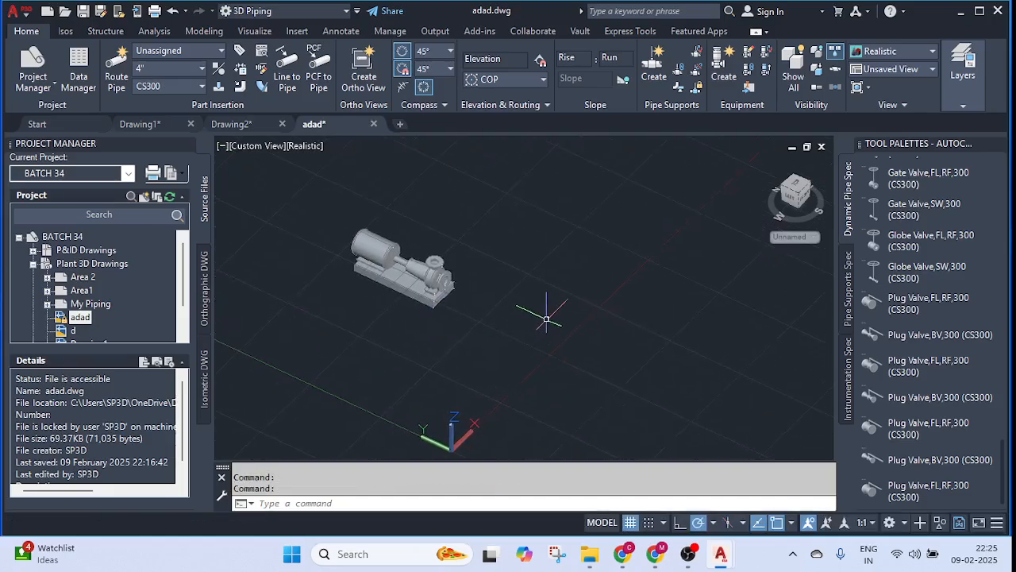
scroll(457, 297, "up", 3)
left_click(422, 280)
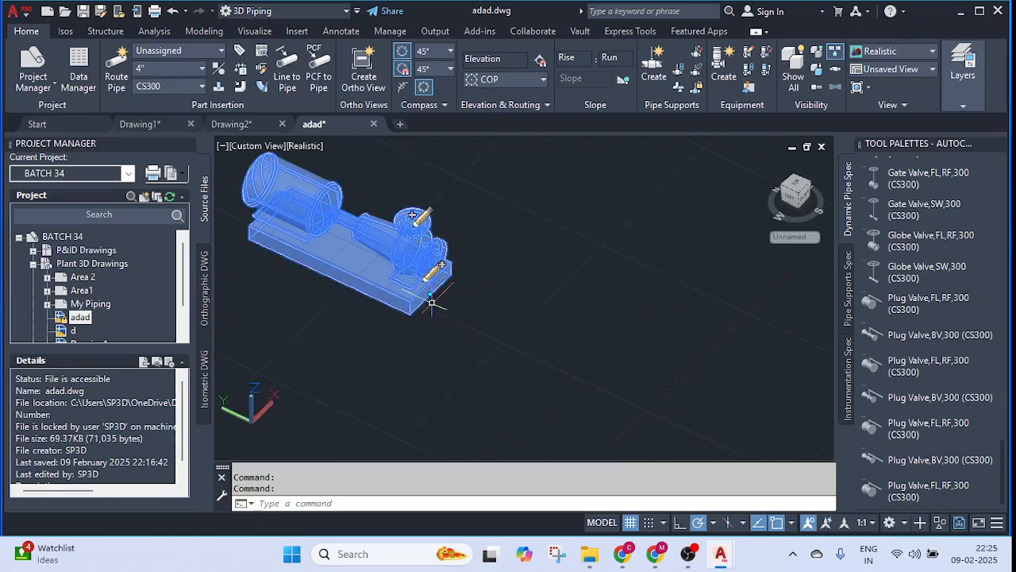
left_click(421, 281)
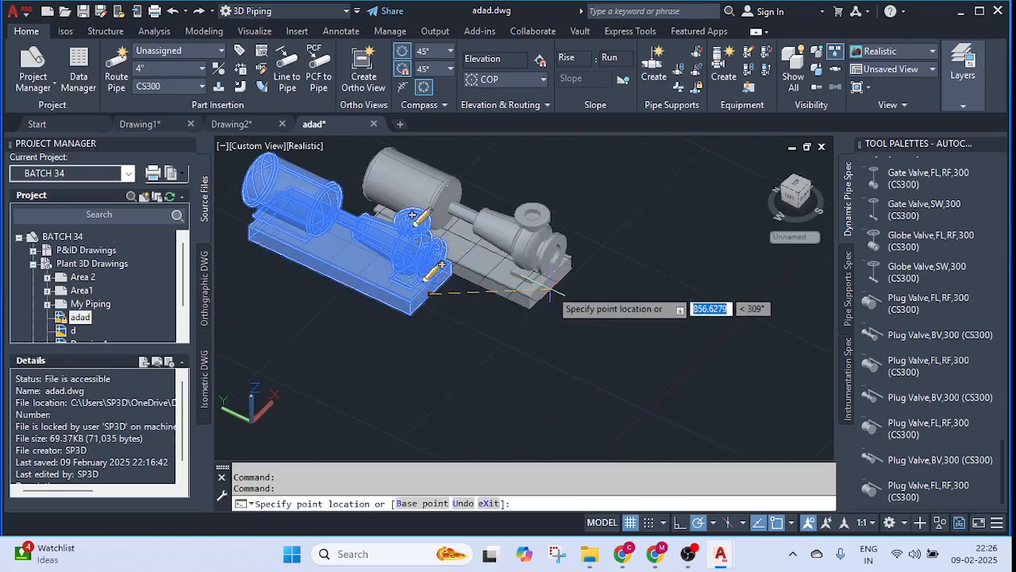
type("0,")
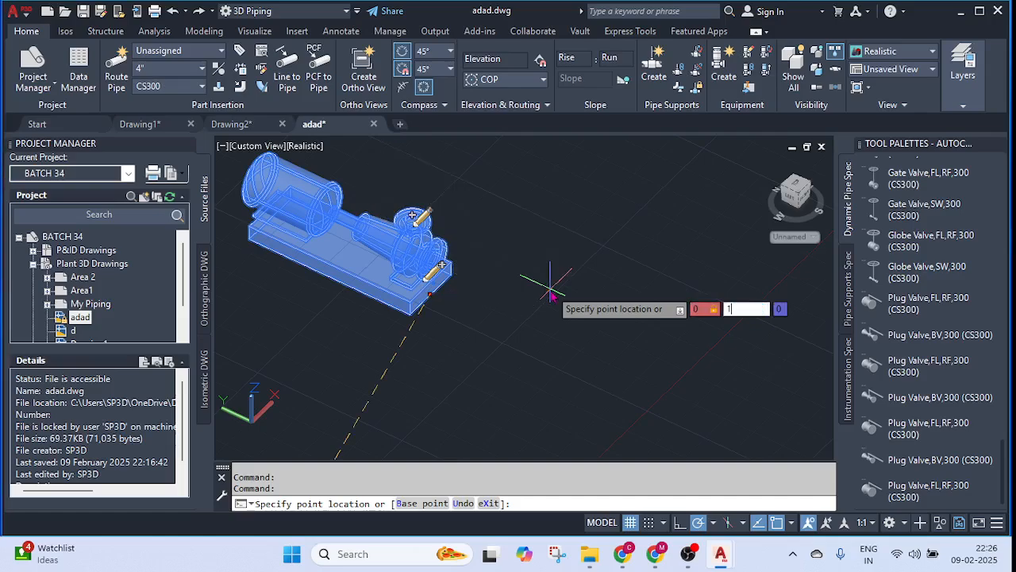
type("0,")
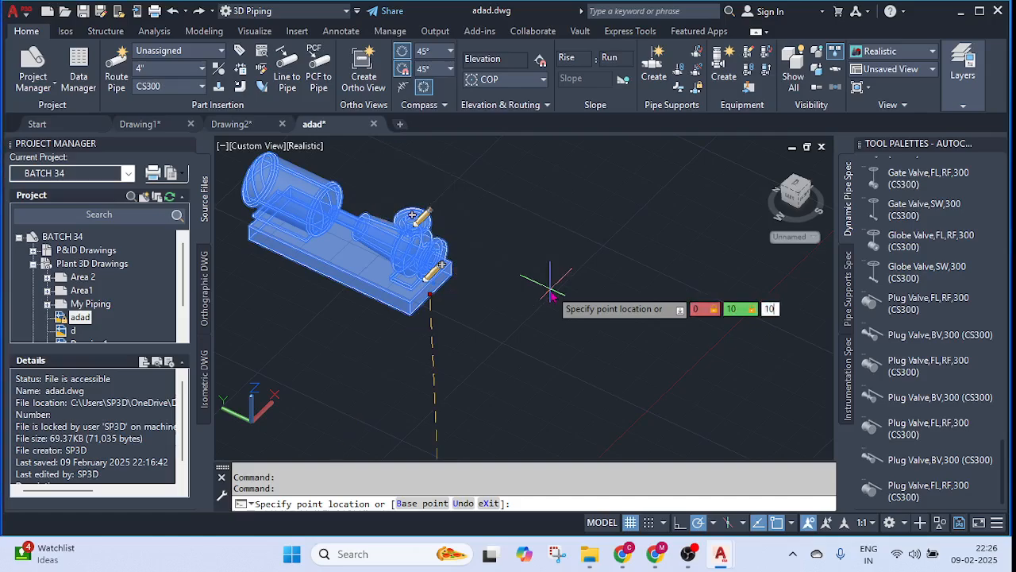
key("Tab")
scroll(664, 269, "down", 2)
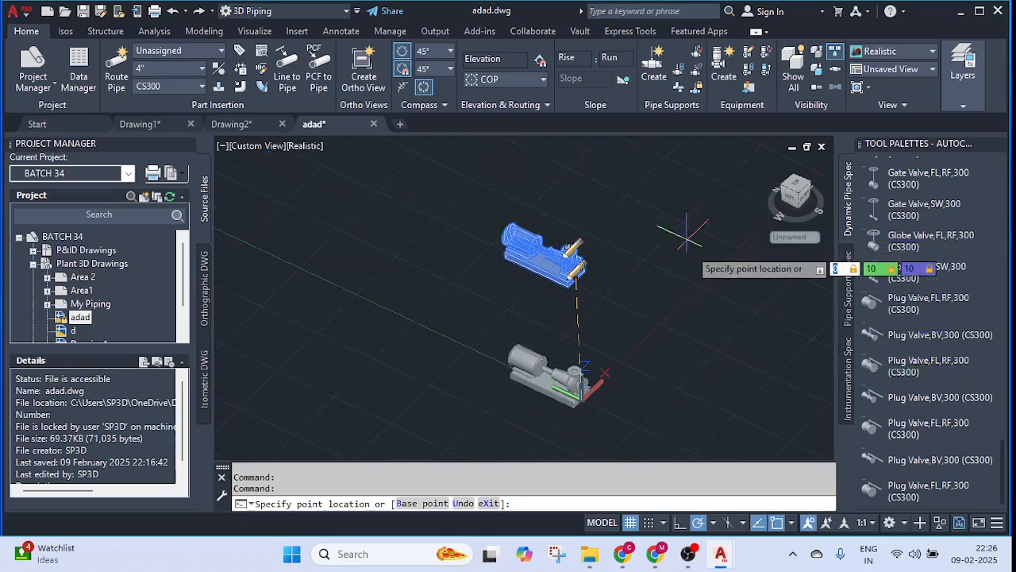
key("Escape")
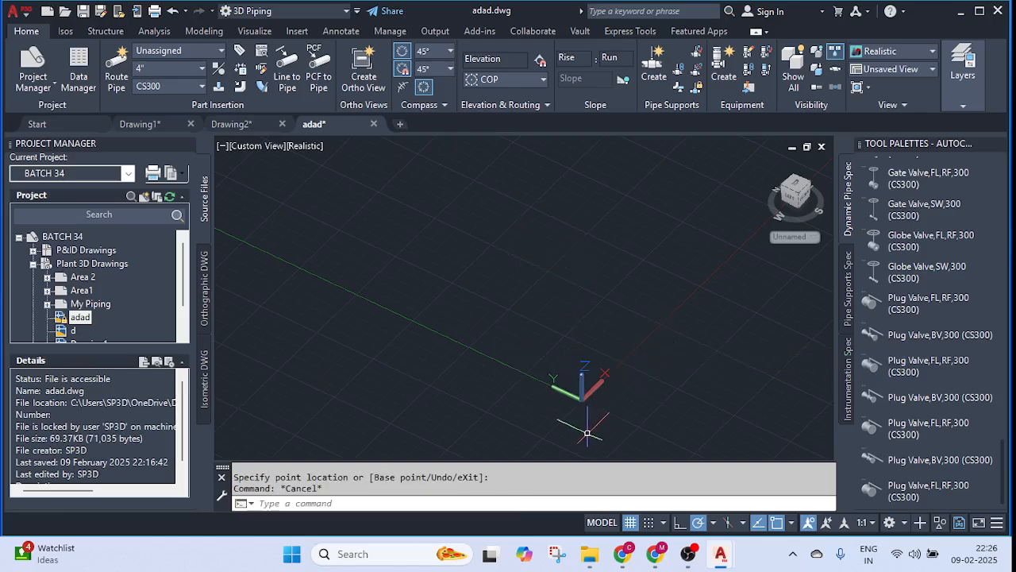
- Examine the pump's base from close up and from another angle to check its position relative to the origin
scroll(579, 395, "up", 7)
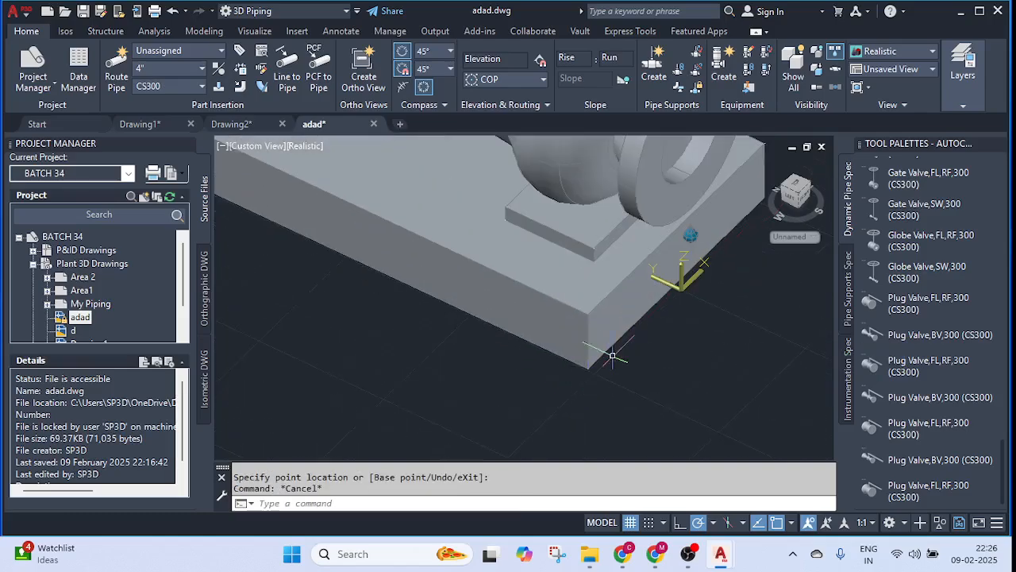
scroll(608, 354, "down", 4)
middle_click_drag(634, 306, 587, 334, "shift")
scroll(616, 309, "up", 10)
scroll(614, 311, "up", 6)
scroll(616, 324, "down", 9)
scroll(690, 347, "up", 8)
scroll(689, 346, "down", 8)
scroll(587, 333, "down", 10)
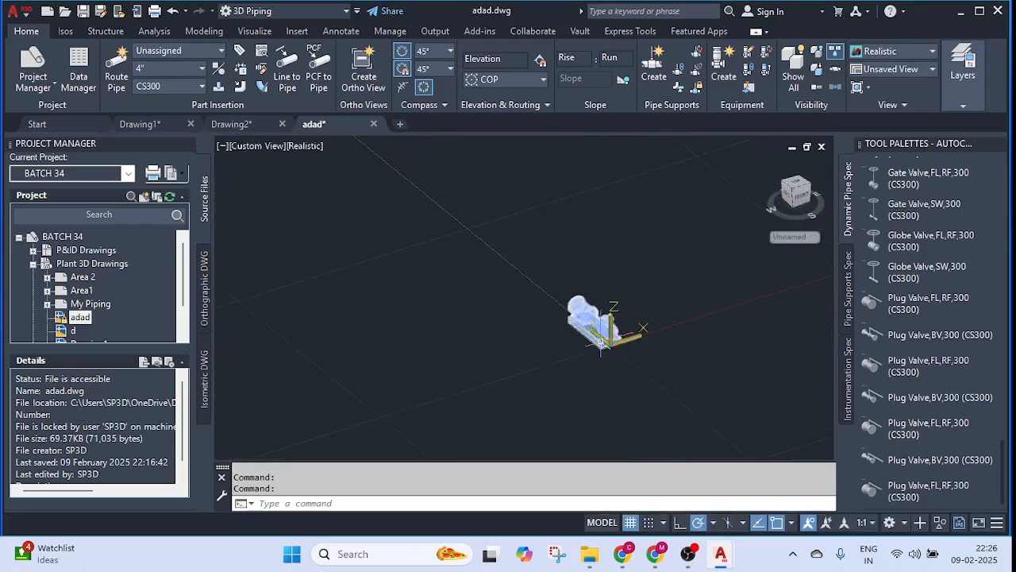
scroll(617, 279, "up", 9)
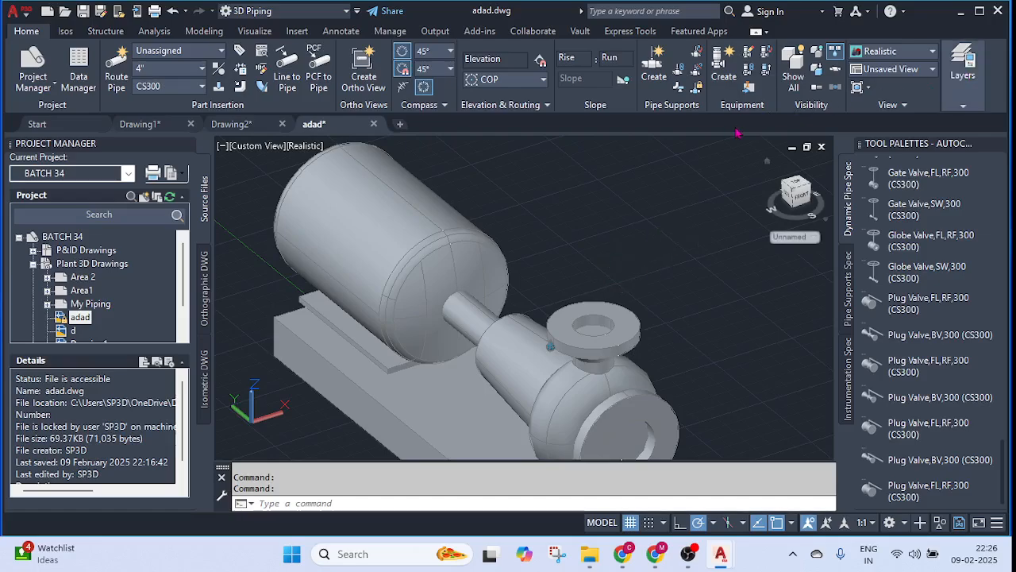
- Read the coordinates of the centre of the pump's upward-facing nozzle flange with the ID command and a Center snap
left_click(870, 88)
left_click(448, 498)
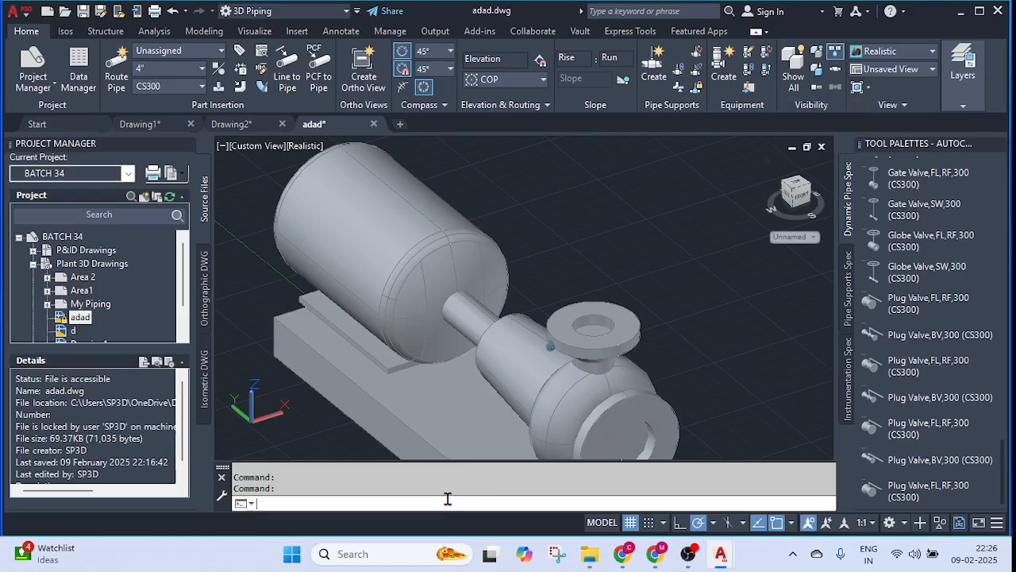
type("id")
key("Return")
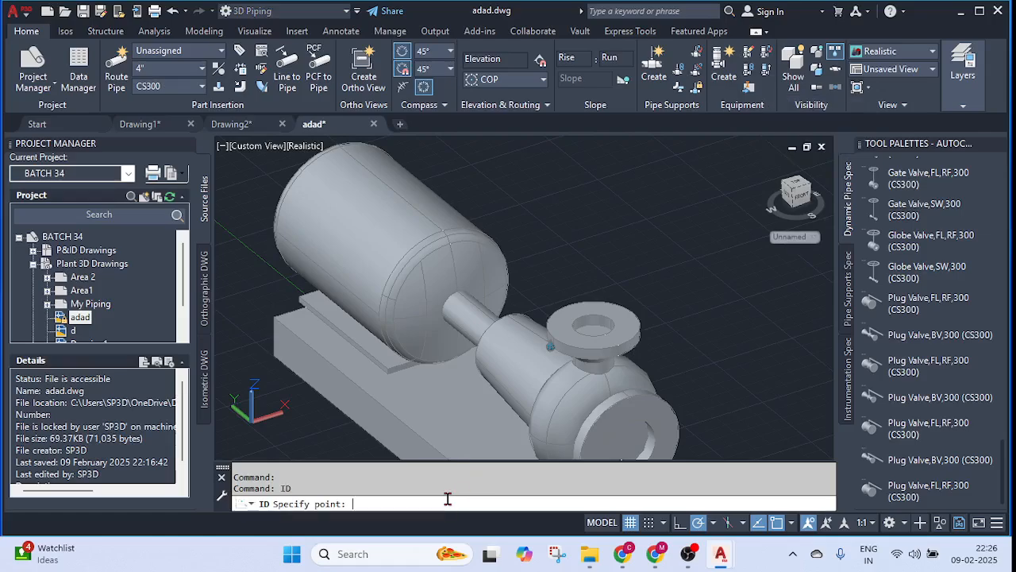
right_click(601, 331, "shift")
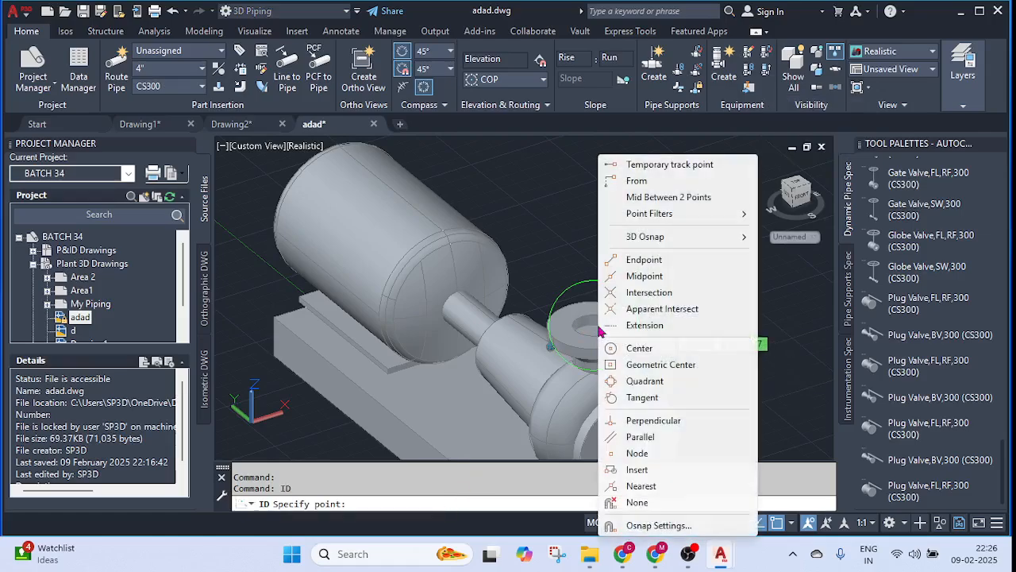
left_click(639, 347)
left_click(593, 325)
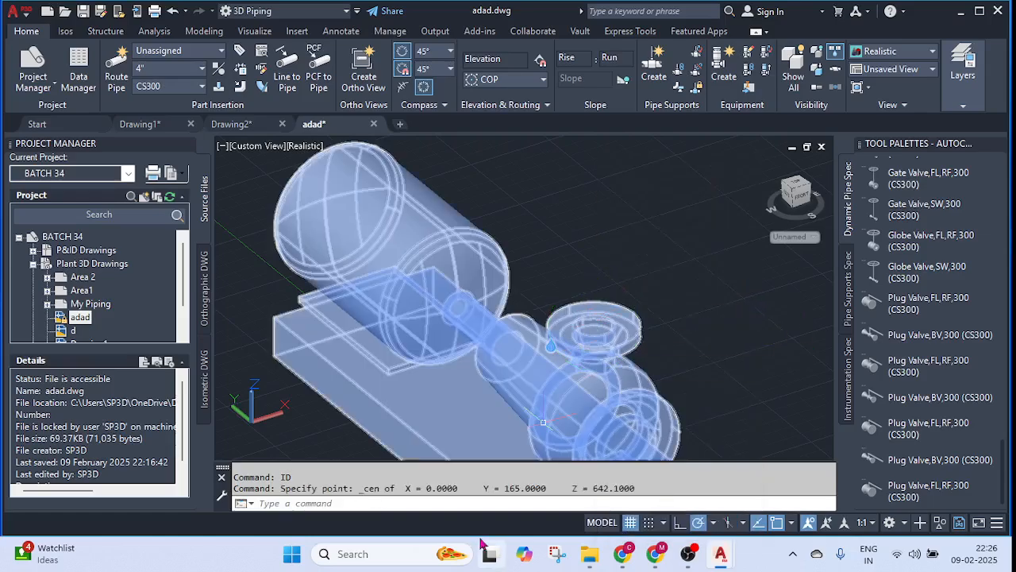
left_click_drag(417, 487, 647, 490)
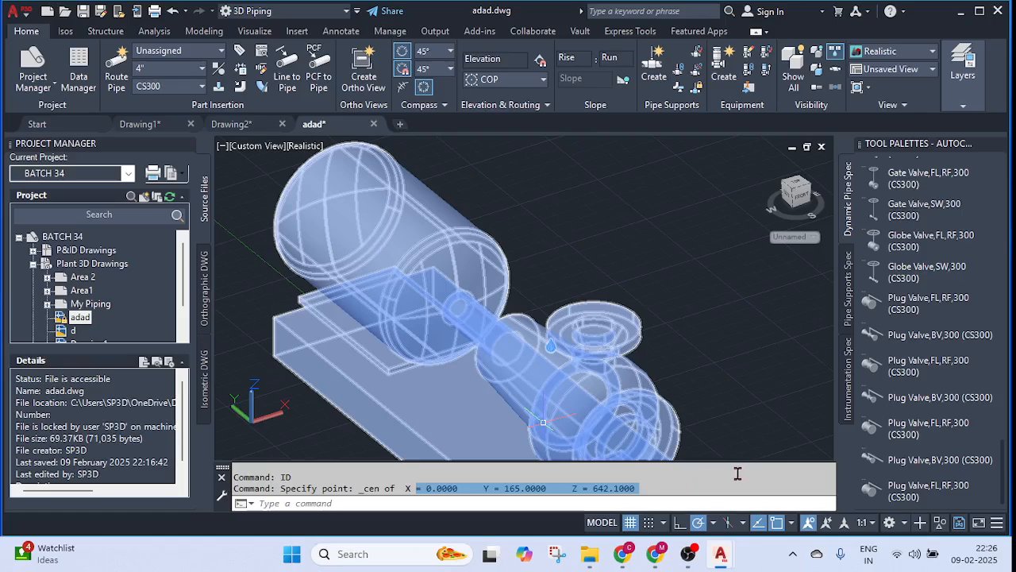
left_click(691, 278)
key("Escape")
- Open the pump for modification, review its equipment dimensions, and close it without changes
scroll(691, 277, "down", 5)
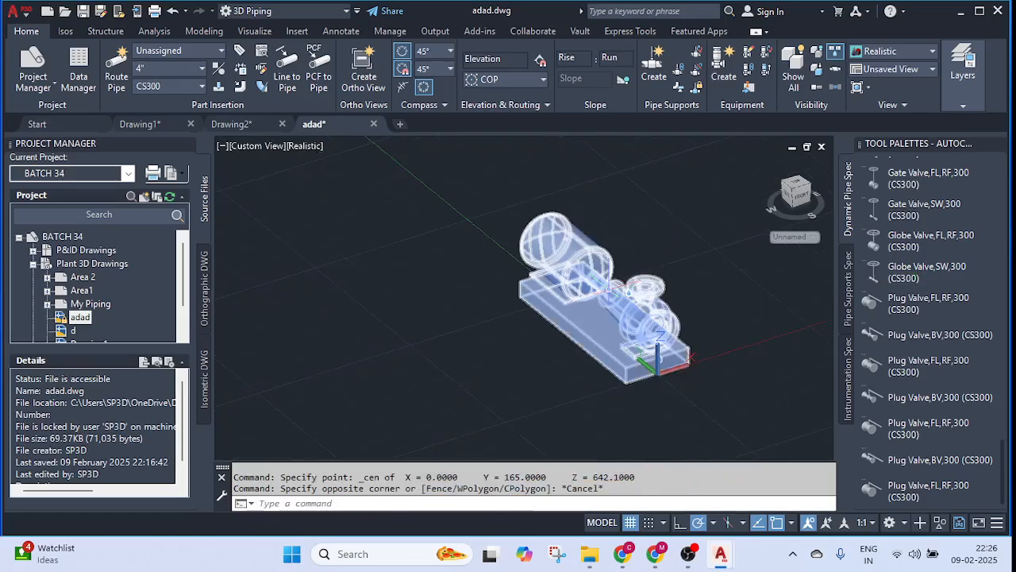
middle_click_drag(603, 317, 608, 385)
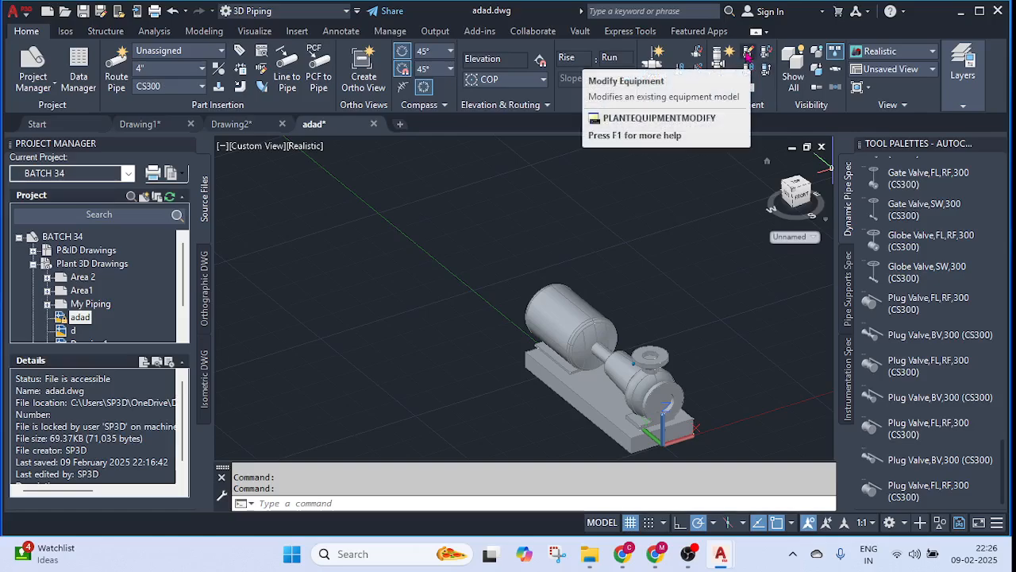
left_click(747, 54)
left_click(587, 337)
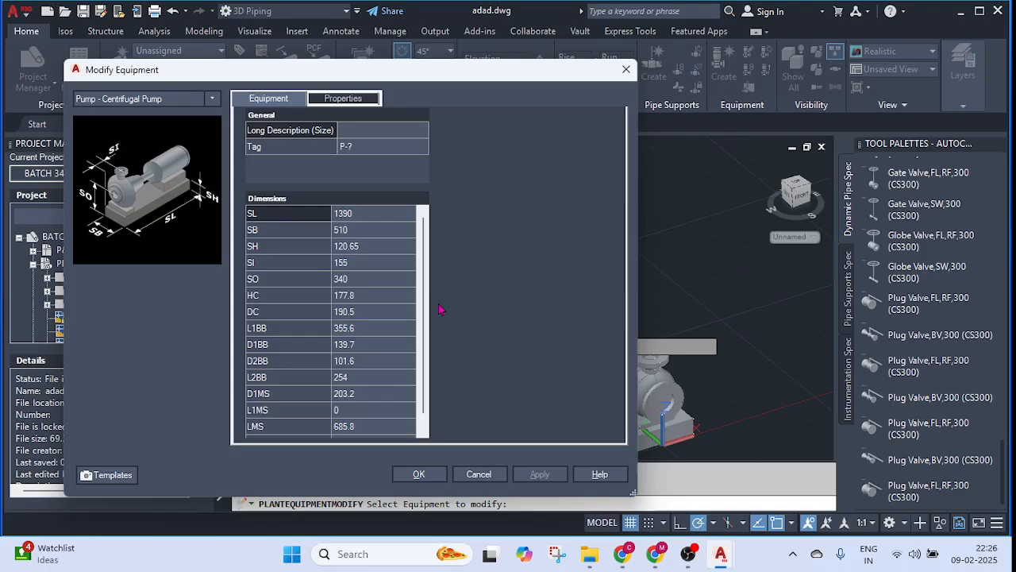
left_click(479, 474)
- Assign the number 123 to the pump's equipment tag
right_click(588, 342)
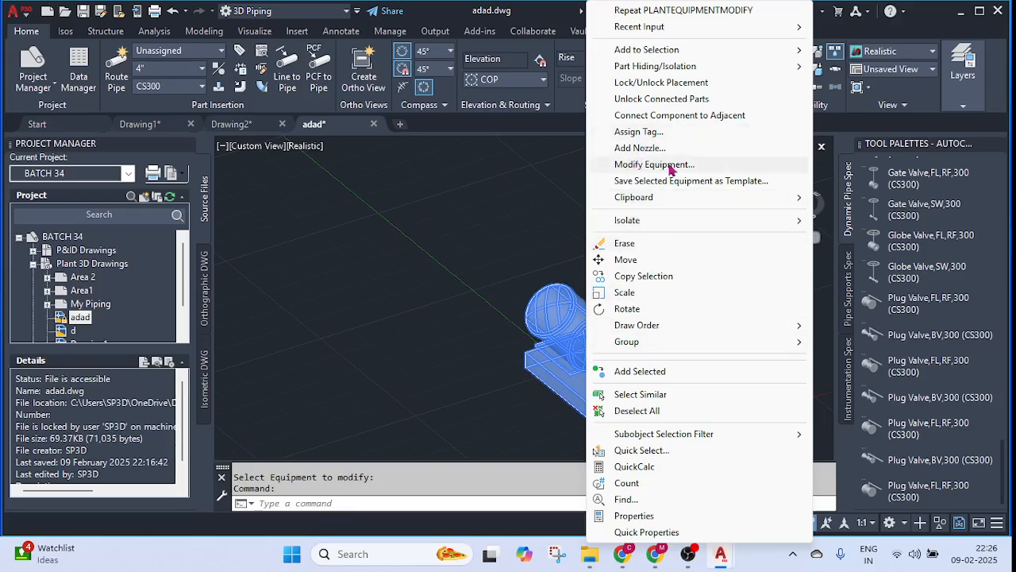
left_click(647, 132)
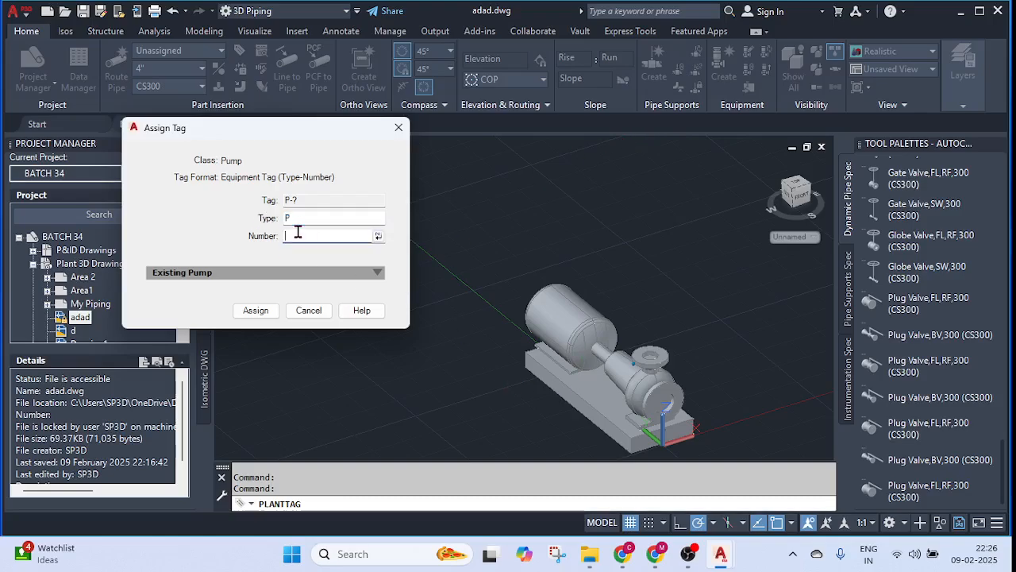
left_click(255, 310)
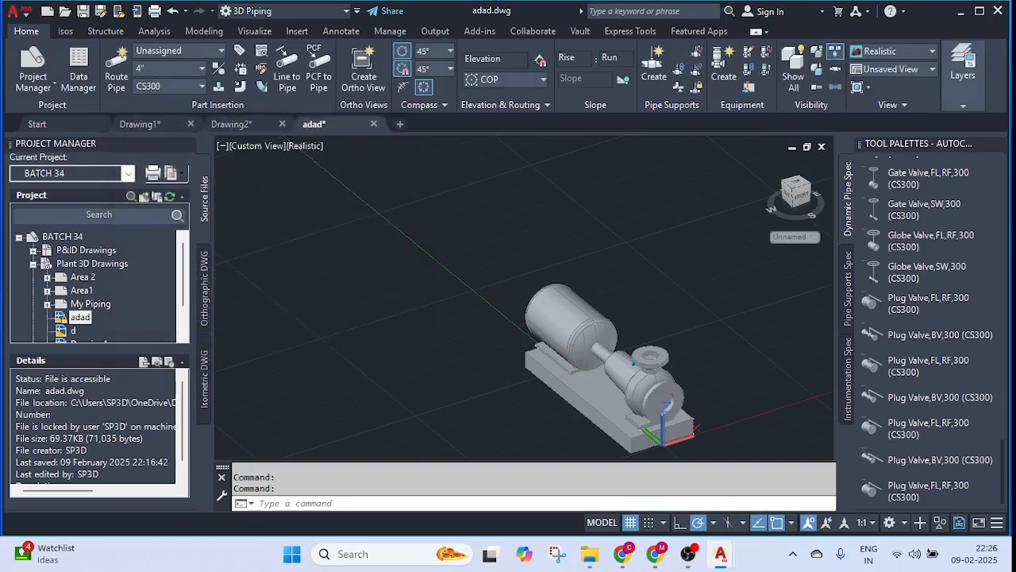
key("Escape")
- Change the pump's tag number to qweqwe through its properties, then close the properties and deselect the pump
left_click(590, 344)
right_click(590, 344)
left_click(639, 515)
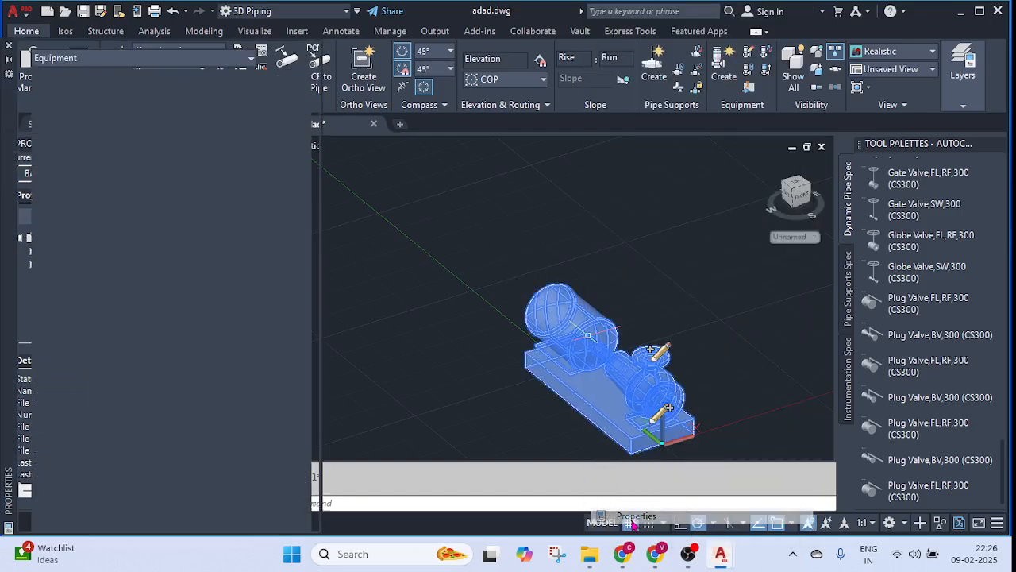
left_click(303, 308)
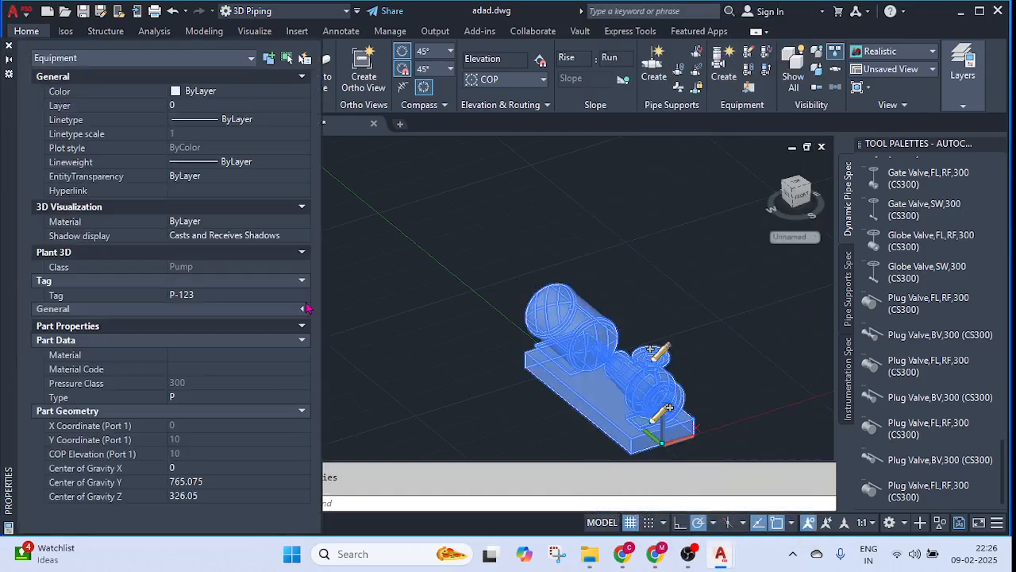
left_click(256, 296)
left_click(305, 295)
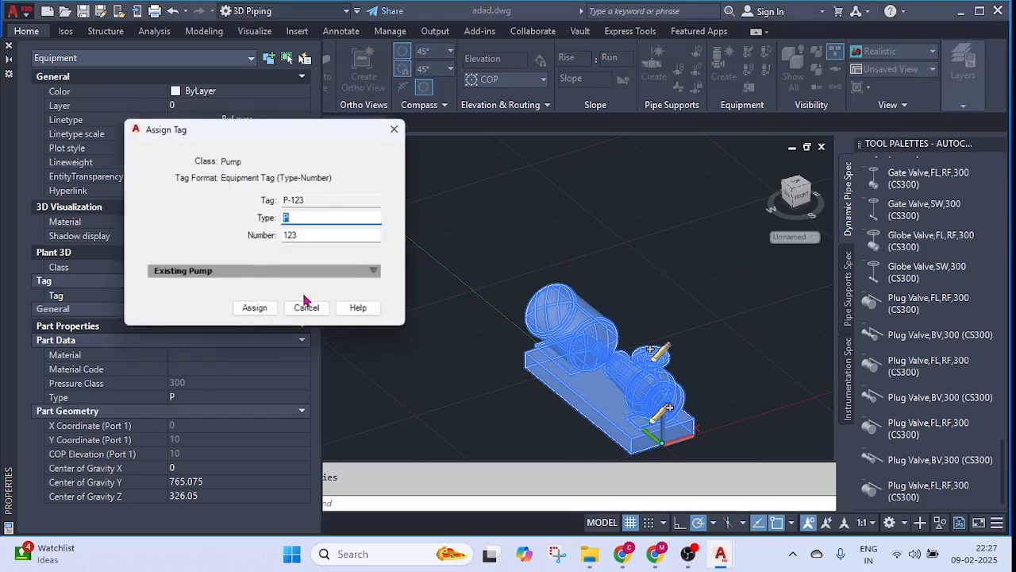
double_click(312, 236)
type("qweqwe")
left_click(255, 311)
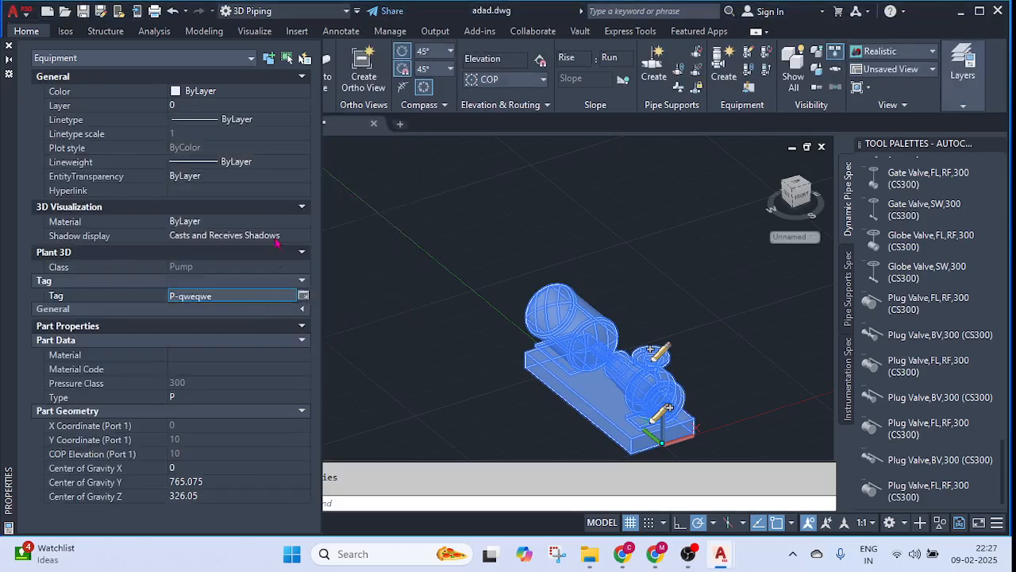
left_click(10, 45)
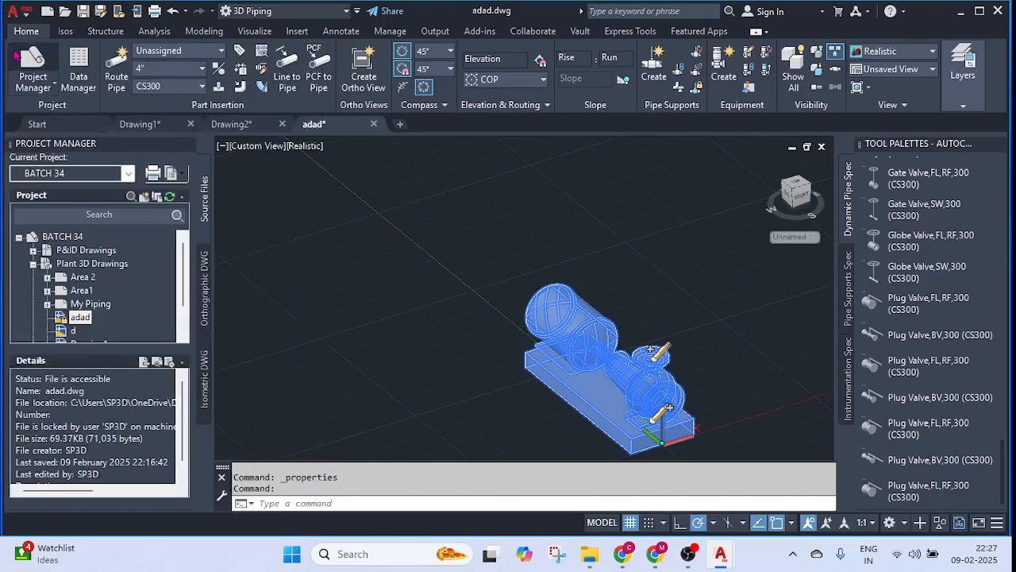
key("Escape")
key("Escape")
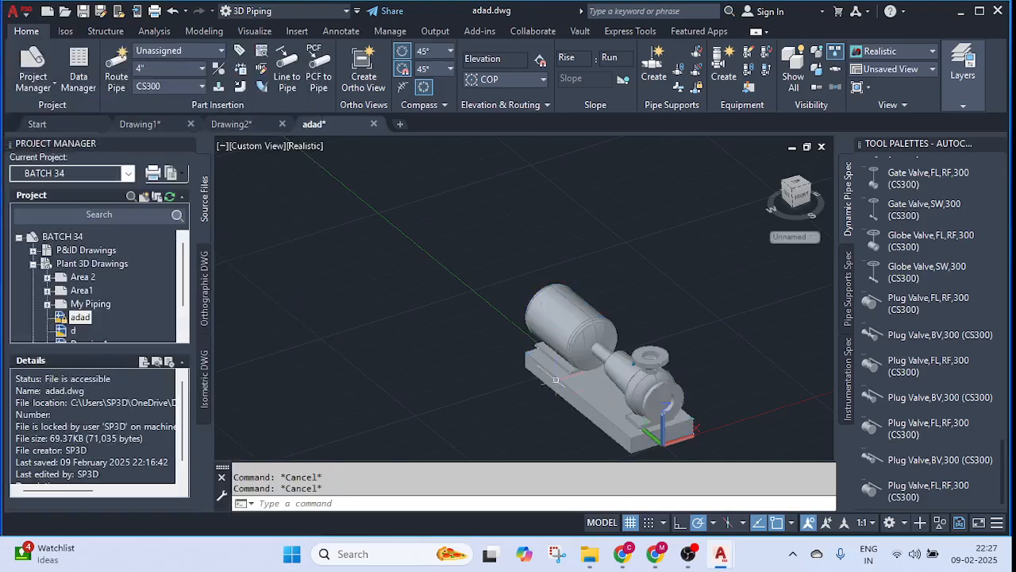
- Edit the pump's upward-facing nozzle N-2, view its location settings, and change its type to flanged, 4" ND, RTJ, 300, ASME B16.5
scroll(692, 339, "up", 3)
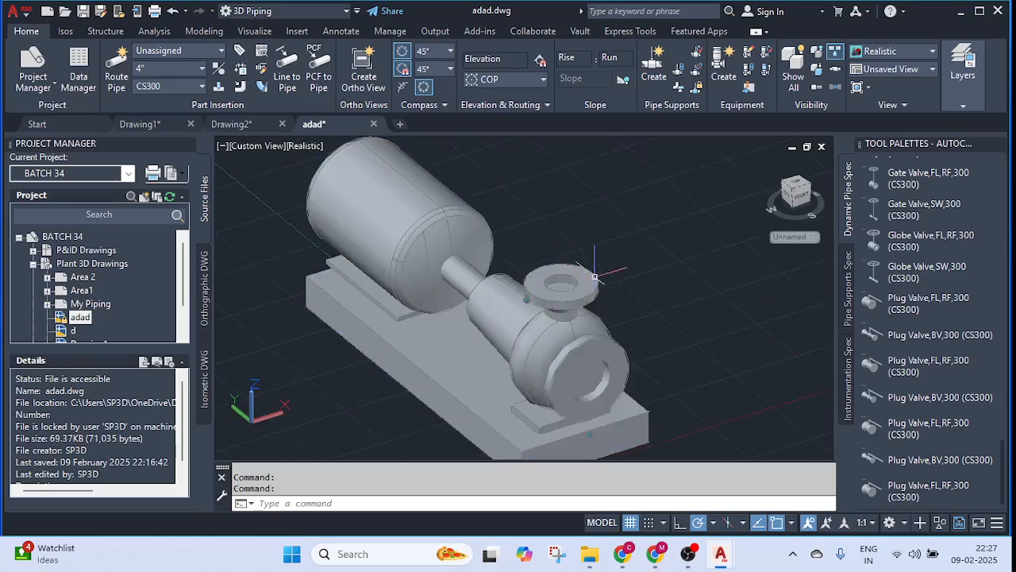
left_click(607, 367)
middle_click_drag(608, 366, 619, 272, "shift")
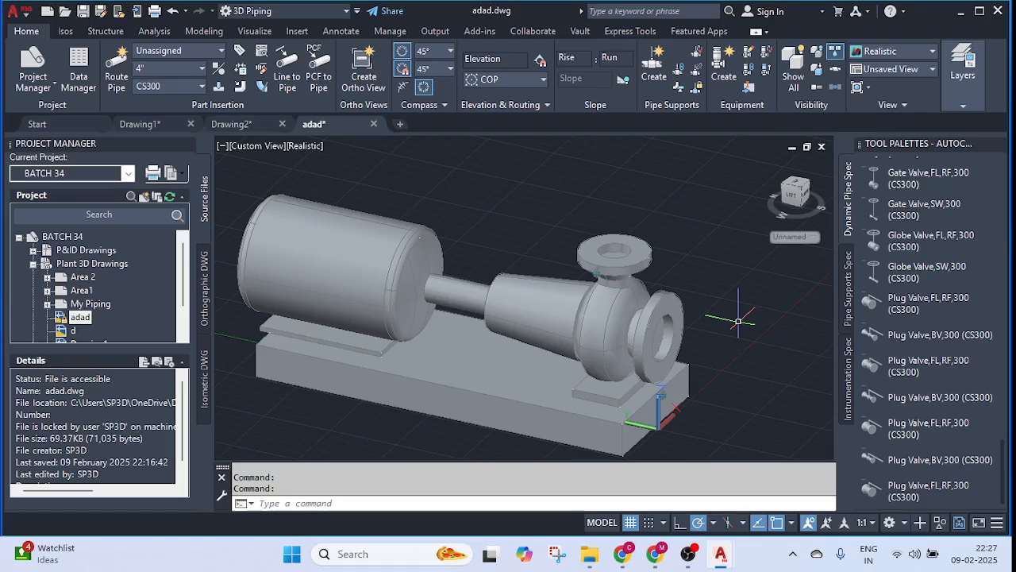
left_click(618, 304)
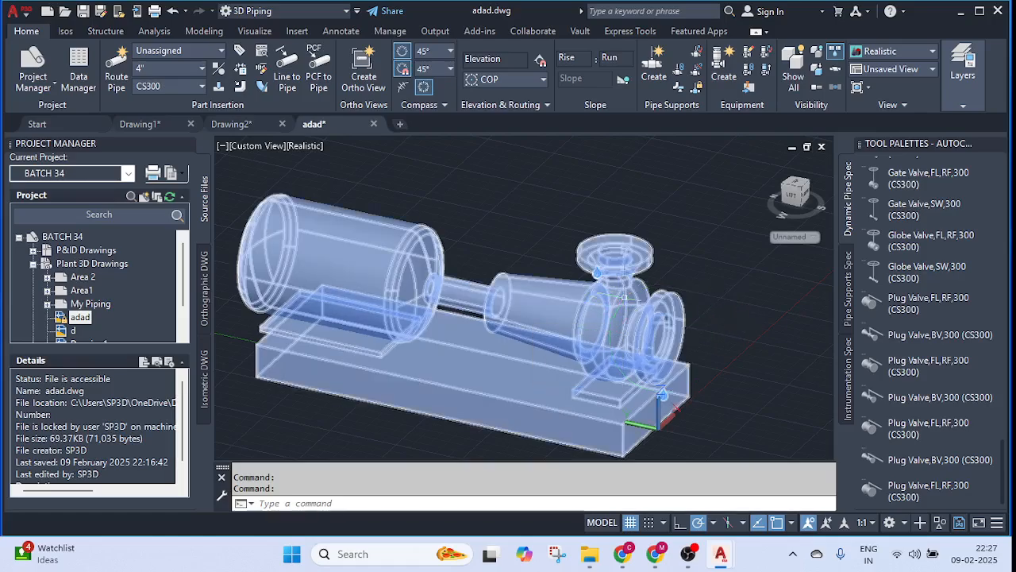
key("Escape")
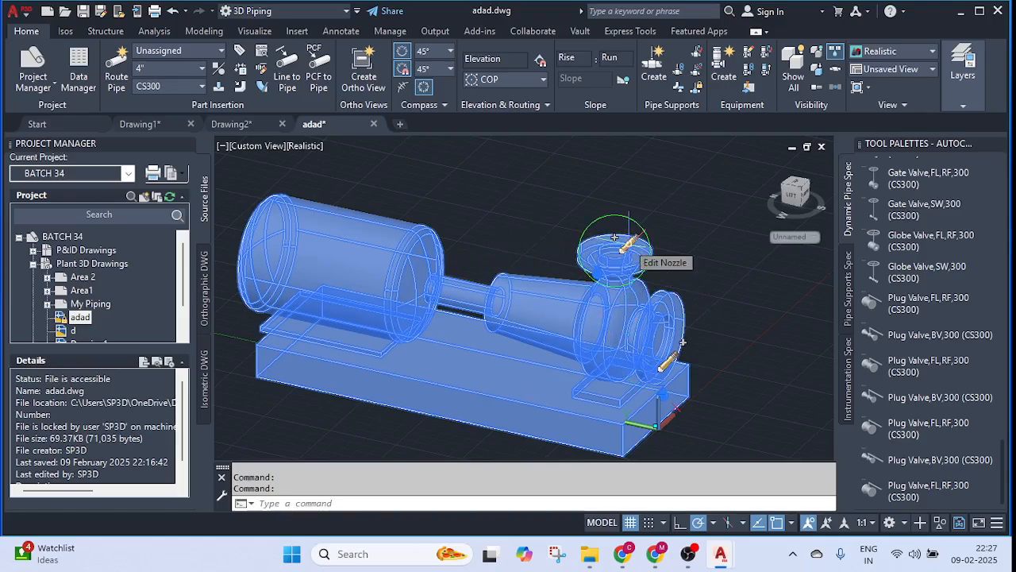
left_click(624, 243)
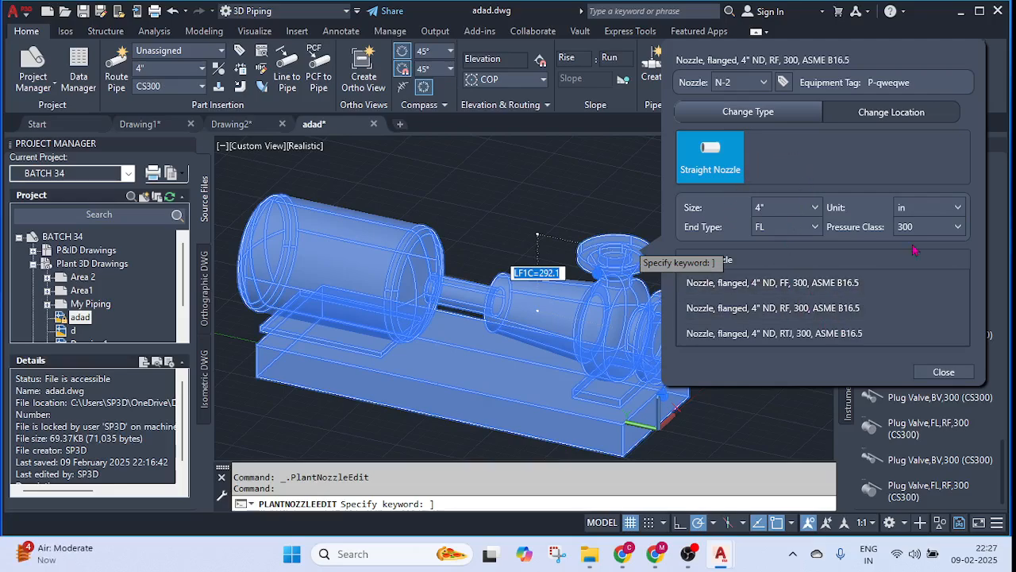
left_click(901, 112)
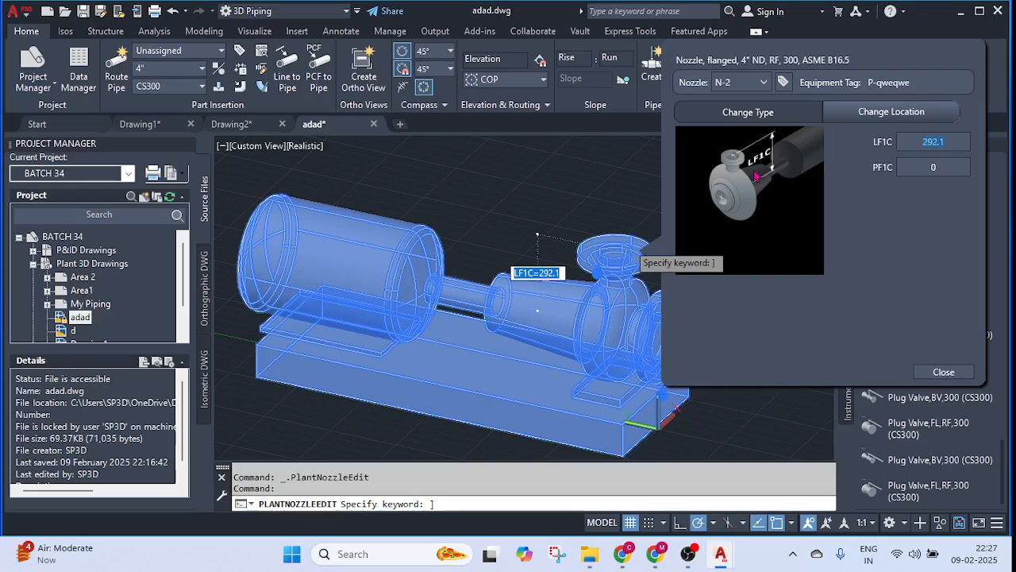
left_click(780, 117)
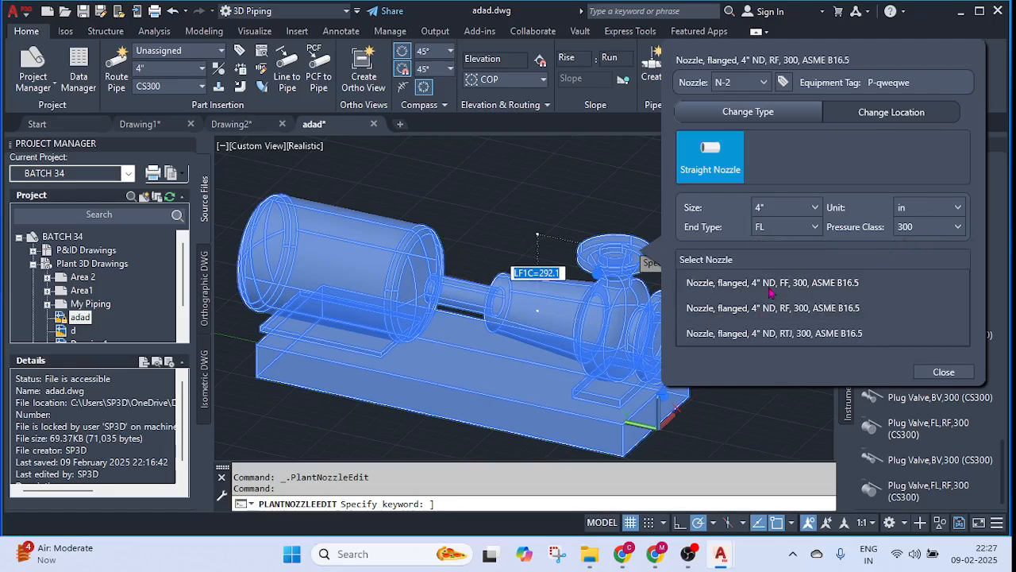
left_click(789, 334)
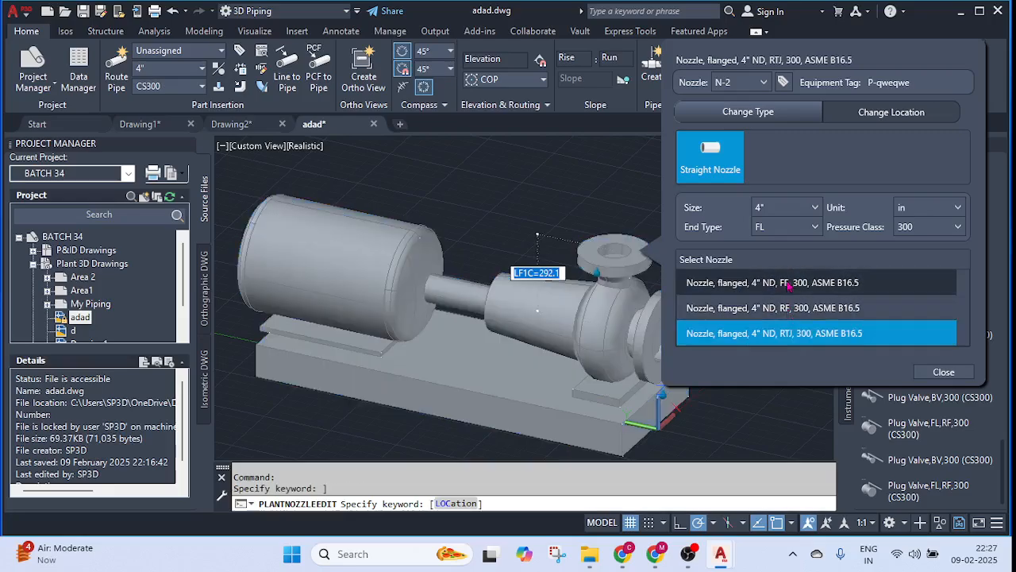
left_click(943, 373)
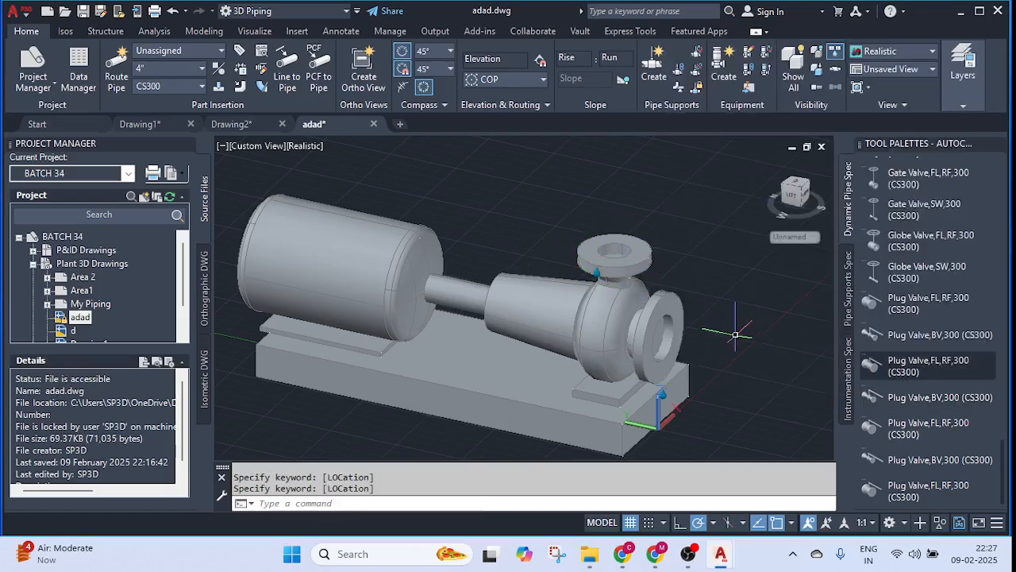
scroll(711, 230, "up", 3)
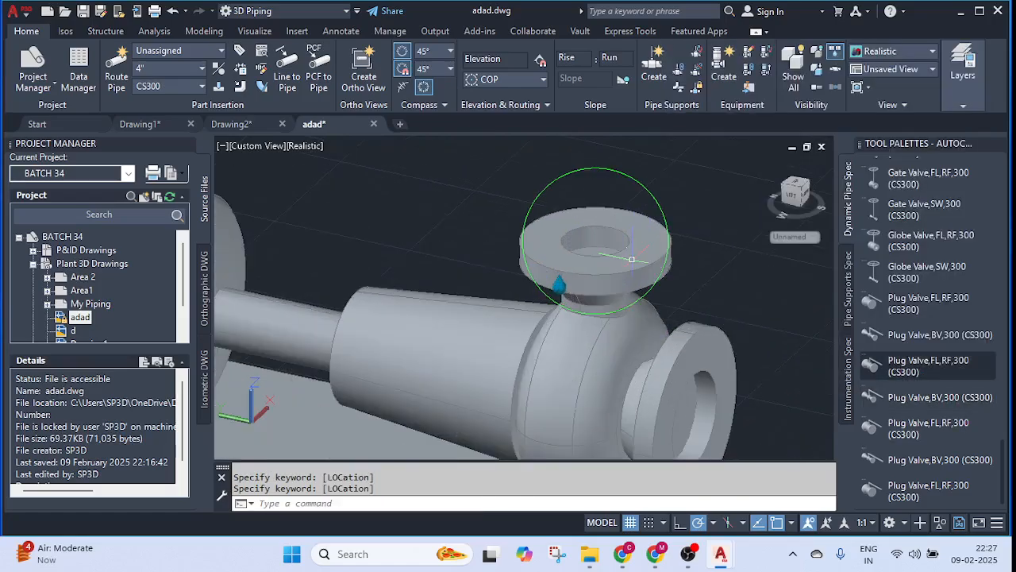
- Model a solid box beside the pump's motor with a base of about 544 by 86
scroll(711, 226, "down", 6)
middle_click_drag(712, 220, 652, 224)
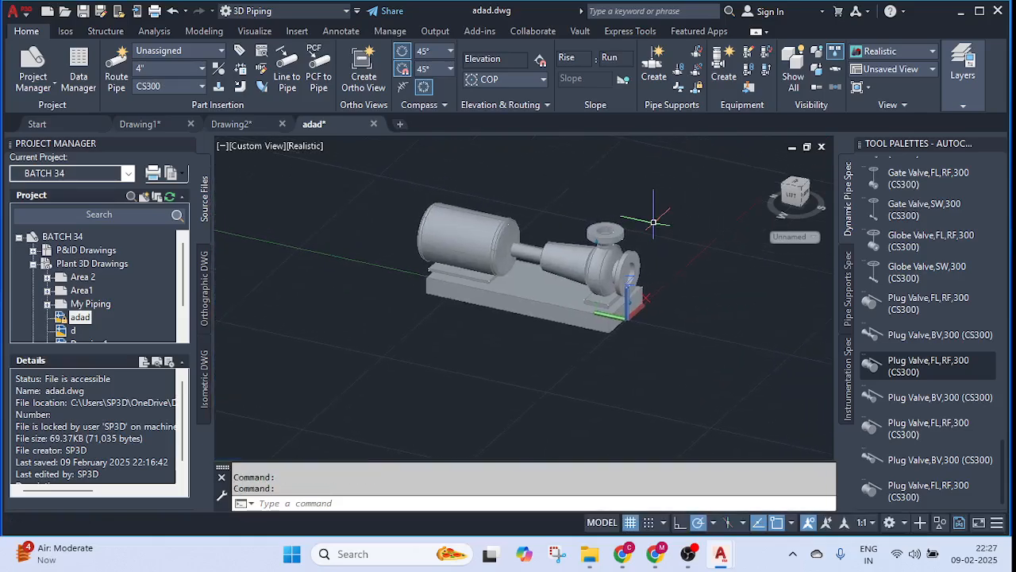
middle_click_drag(652, 223, 626, 254)
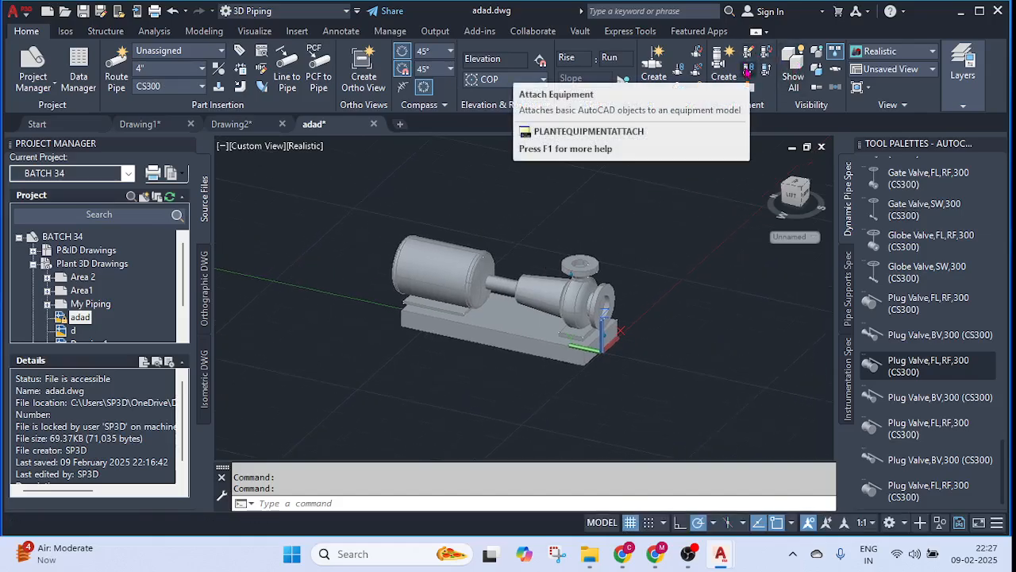
scroll(406, 259, "up", 4)
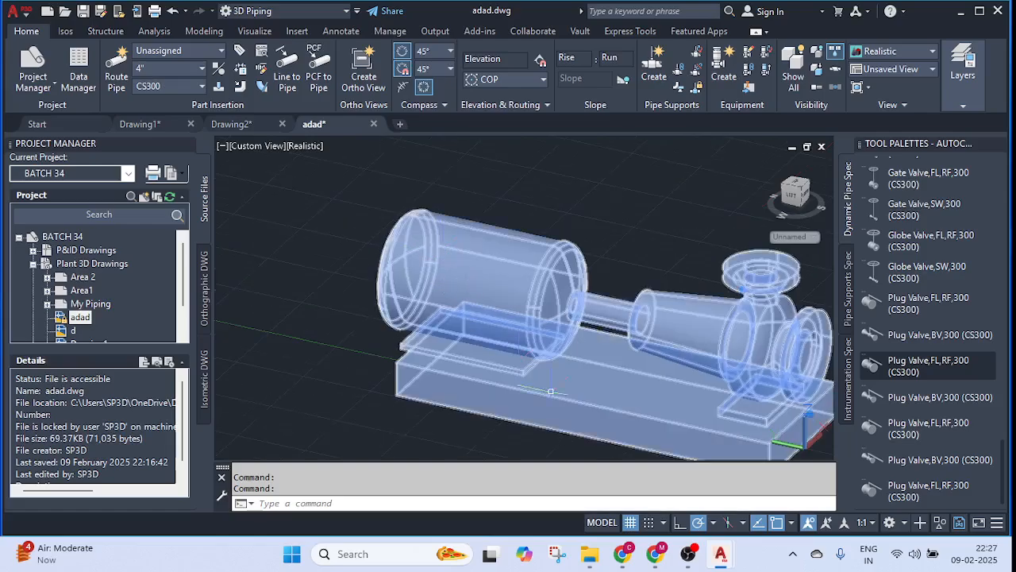
middle_click_drag(635, 413, 409, 238)
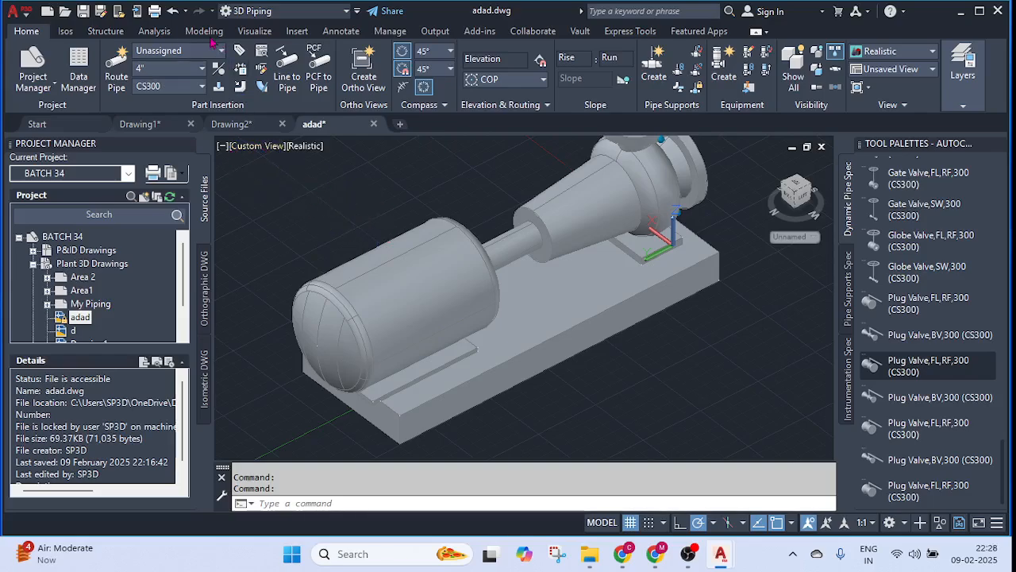
left_click(204, 31)
left_click(25, 83)
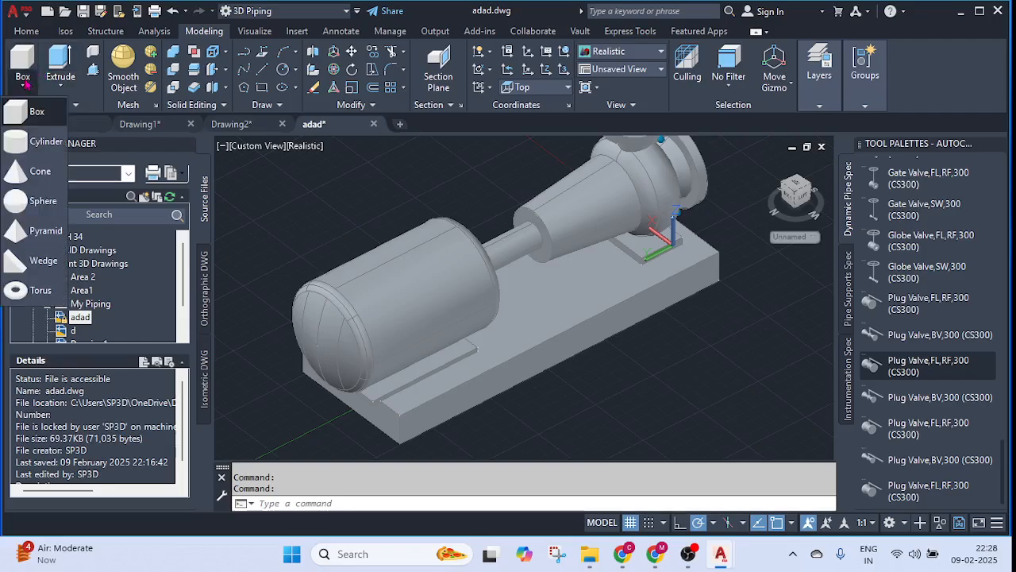
left_click(18, 118)
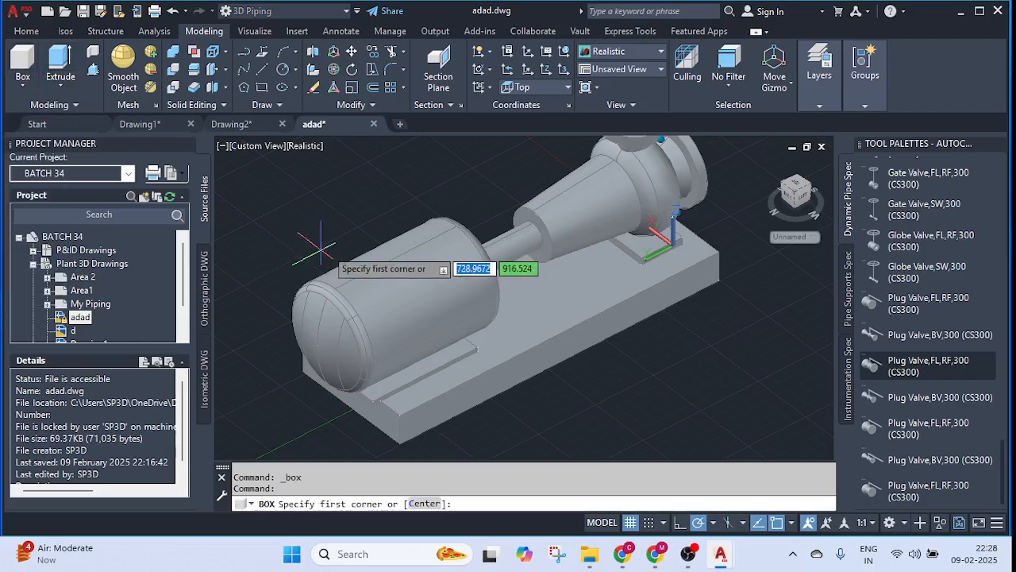
left_click(338, 288)
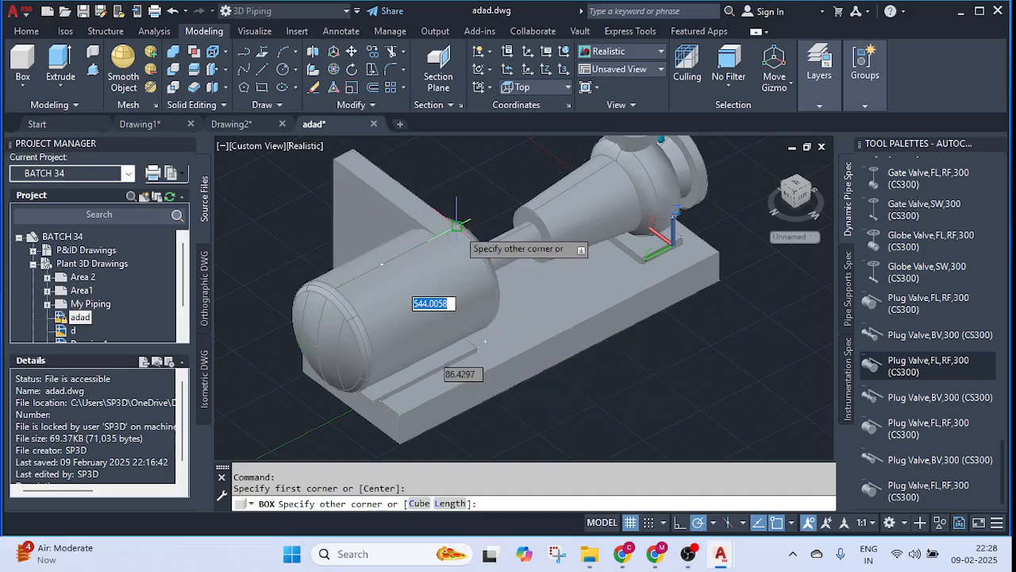
scroll(456, 226, "down", 2)
left_click(411, 216)
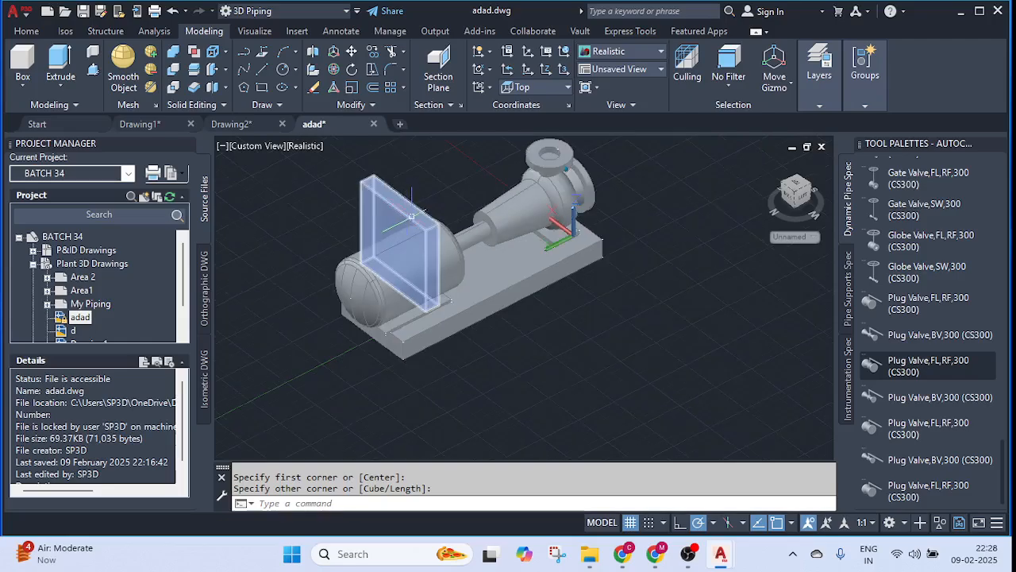
middle_click_drag(411, 216, 421, 270)
key("Escape")
- Attach the solid box beside the motor to the pump equipment, checking the selection before and after attaching
scroll(450, 197, "up", 2)
left_click(393, 252)
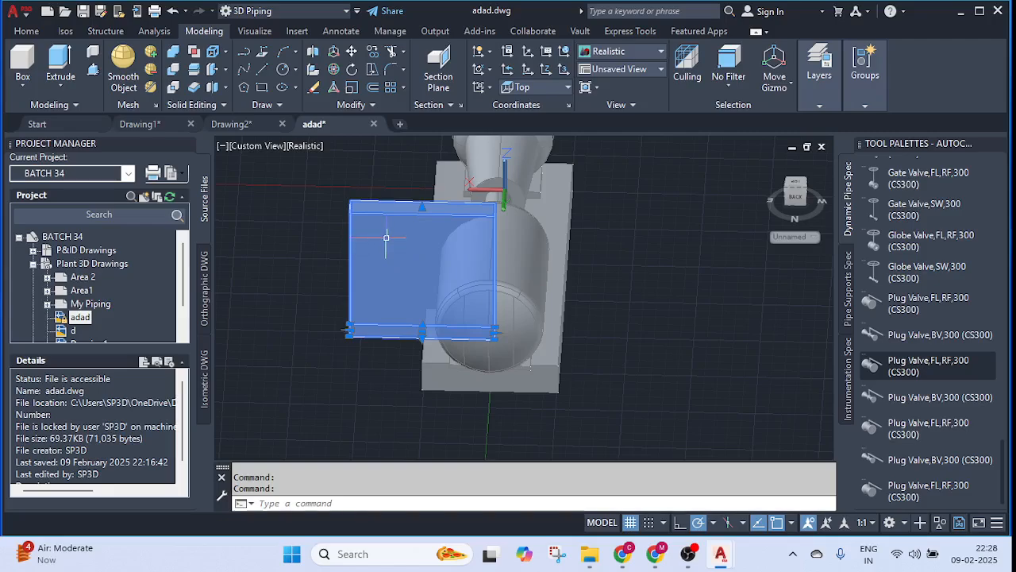
key("Escape")
left_click(572, 227)
key("Escape")
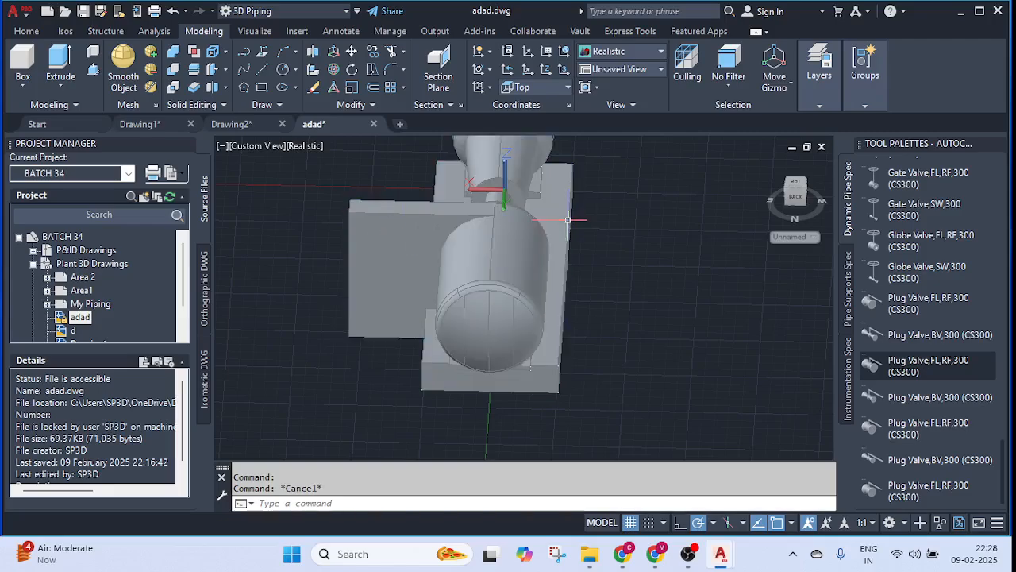
left_click(26, 31)
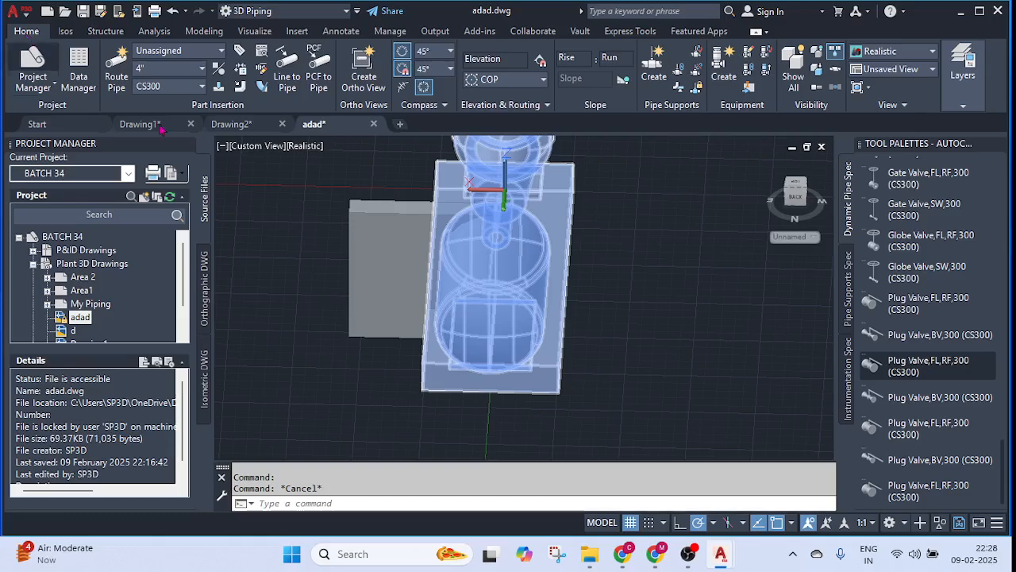
left_click(749, 77)
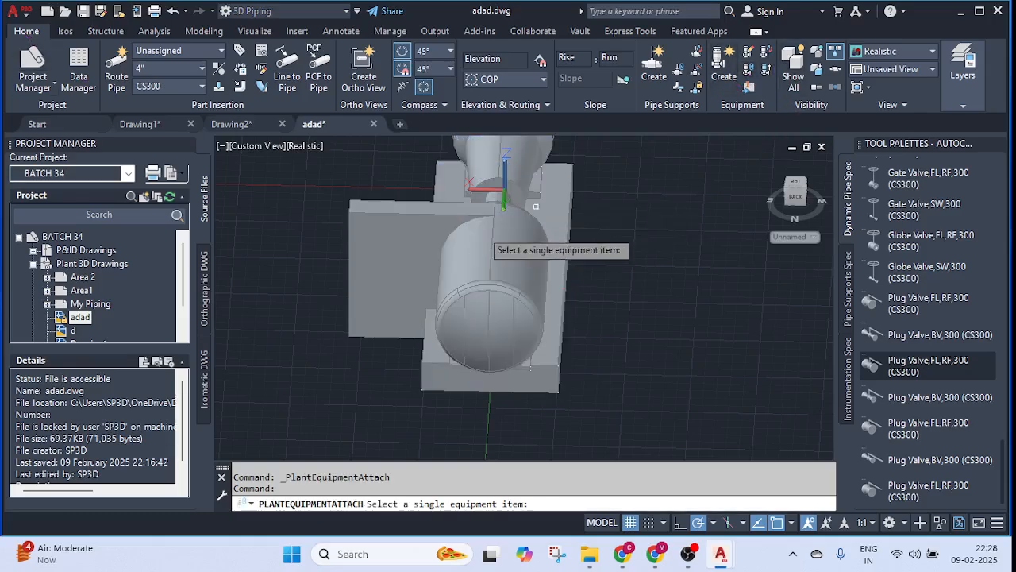
left_click(526, 246)
left_click(390, 220)
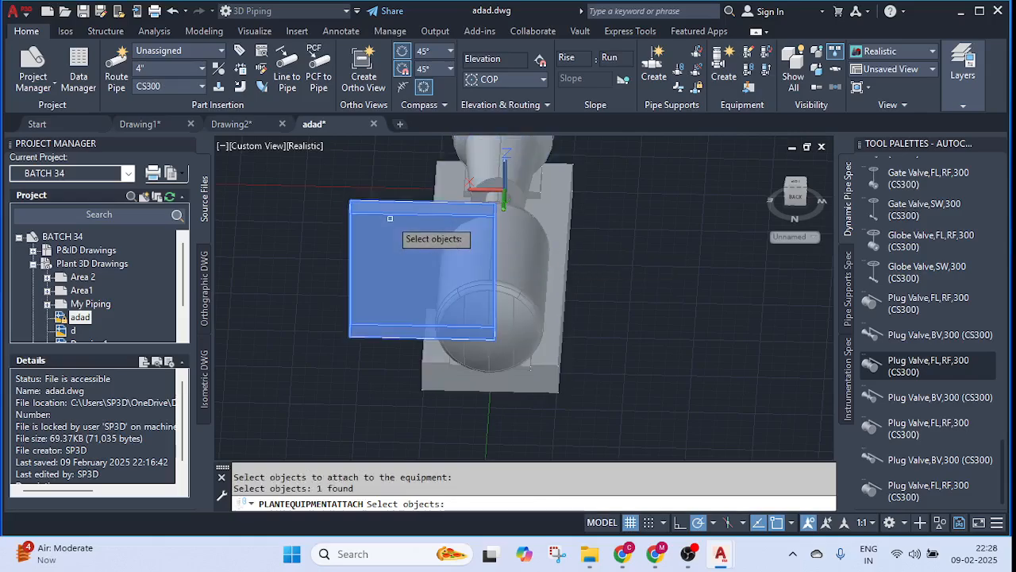
key("Return")
left_click(595, 401)
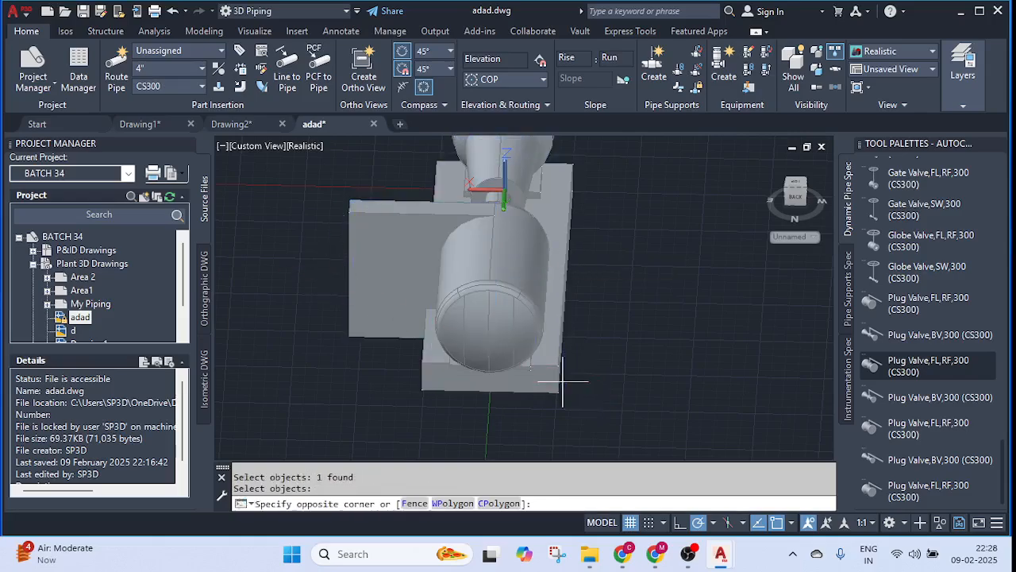
scroll(428, 238, "down", 4)
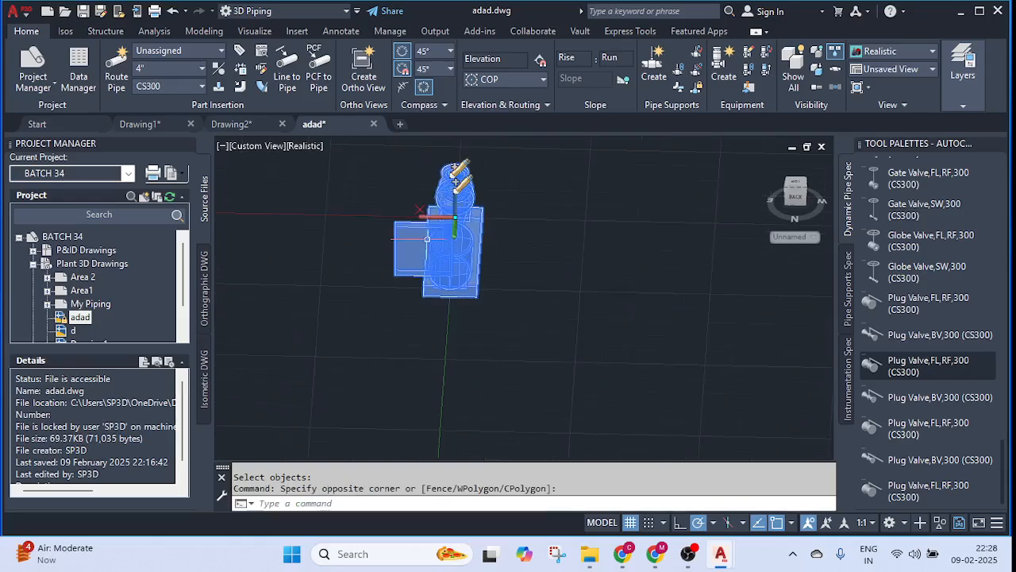
middle_click_drag(443, 245, 520, 334, "shift")
key("Escape")
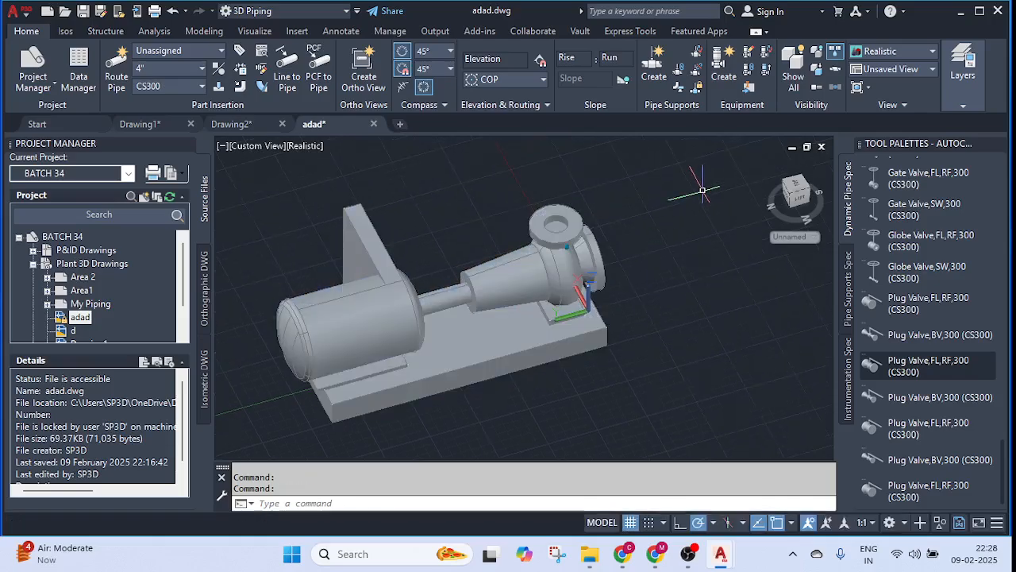
- Detach all attached objects from the pump and delete the freed solid box beside the motor
left_click(766, 69)
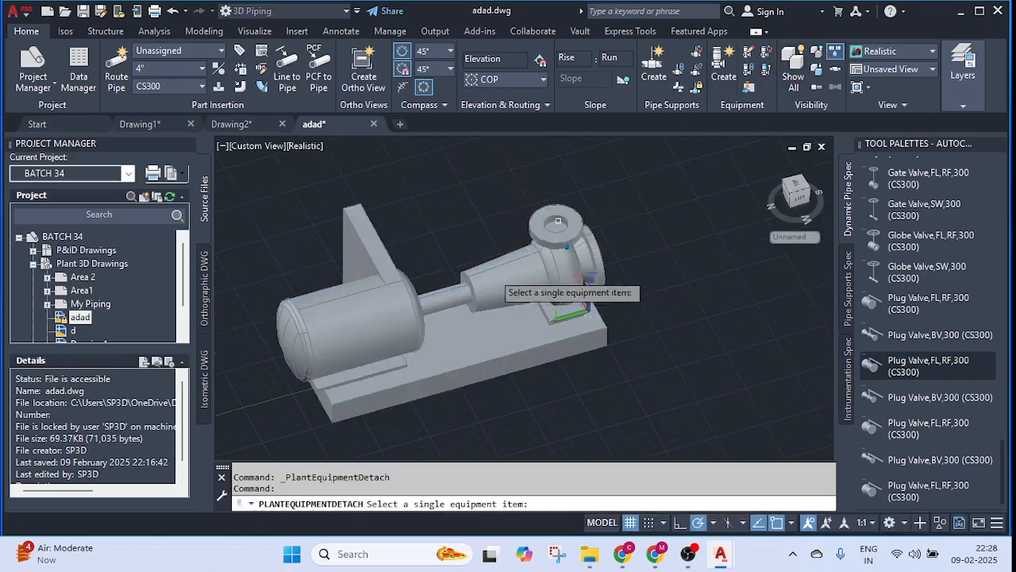
left_click(349, 324)
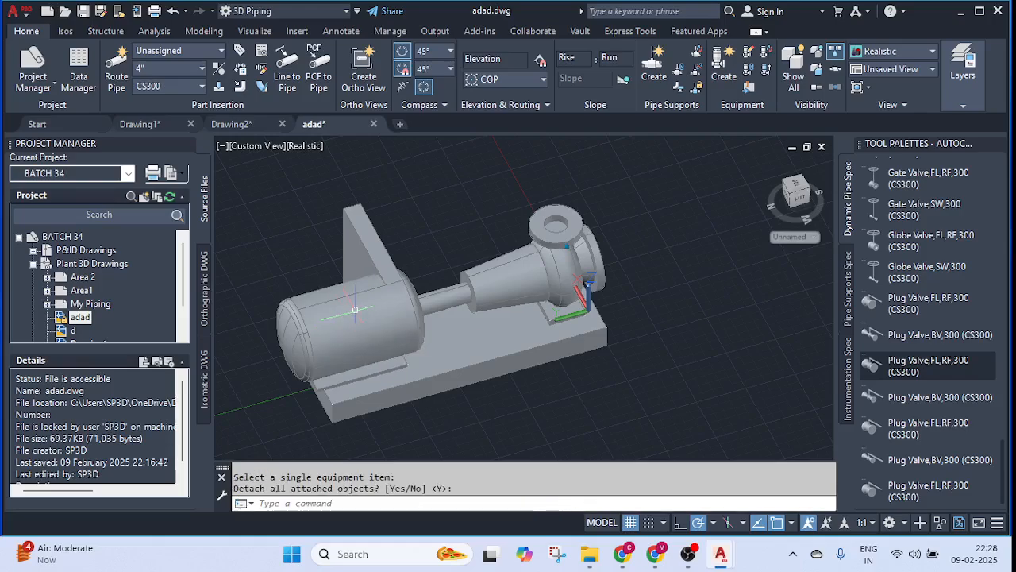
key("Escape")
left_click(372, 226)
left_click(315, 334)
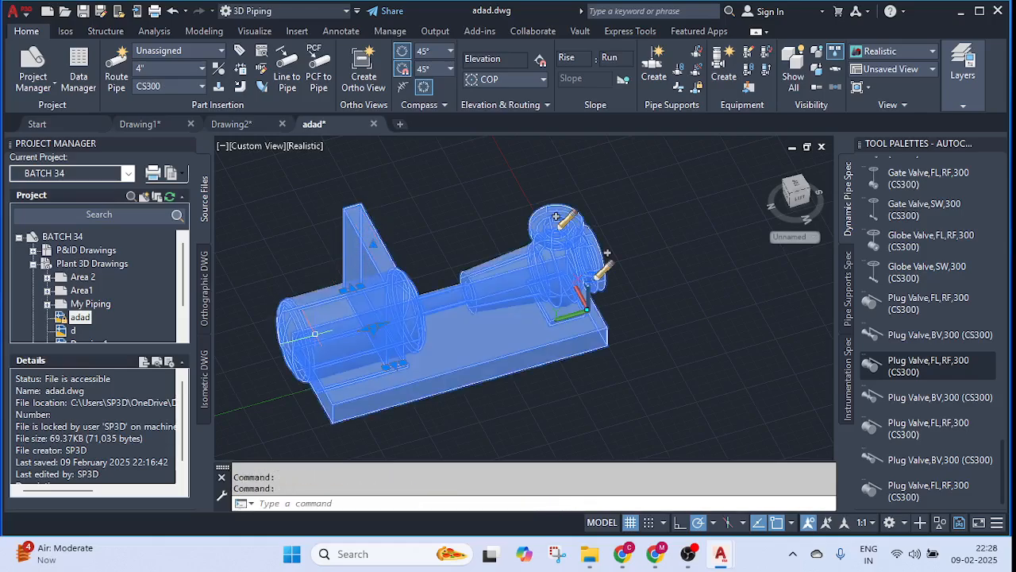
key("Escape")
left_click(362, 231)
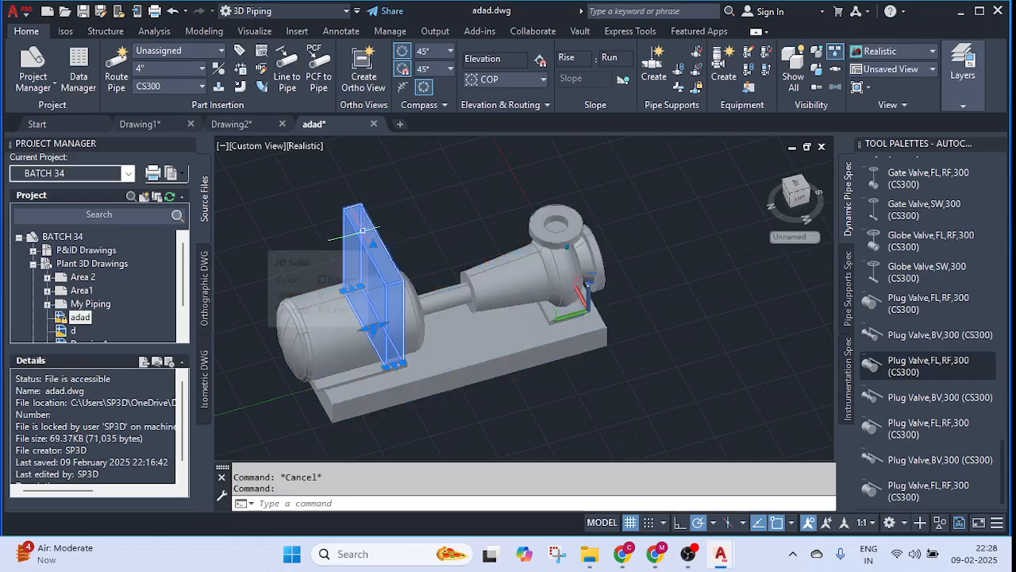
key("Delete")
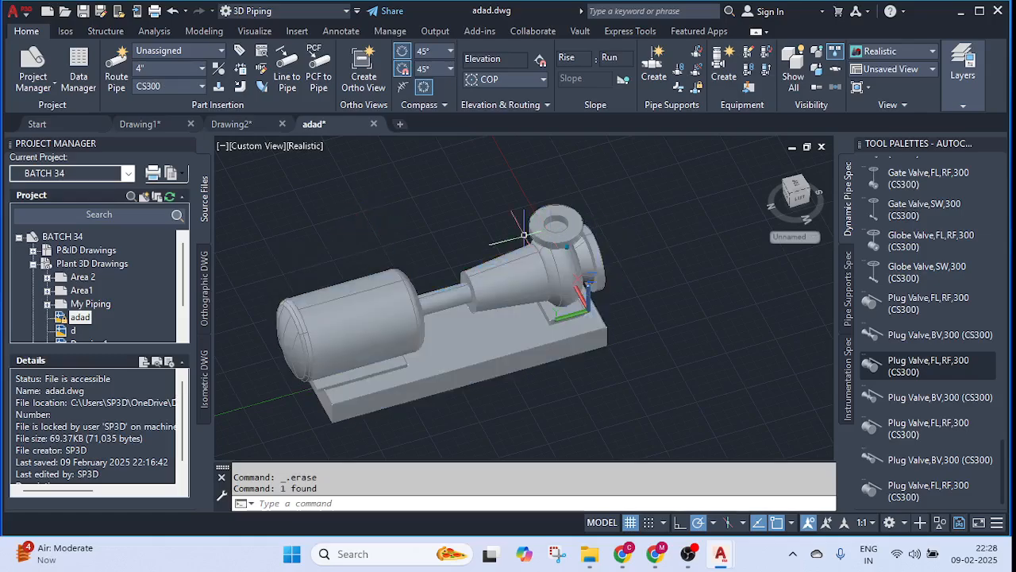
- Move the pump from its place at the coordinate origin to an open spot farther away on the grid
middle_click_drag(455, 227, 495, 236)
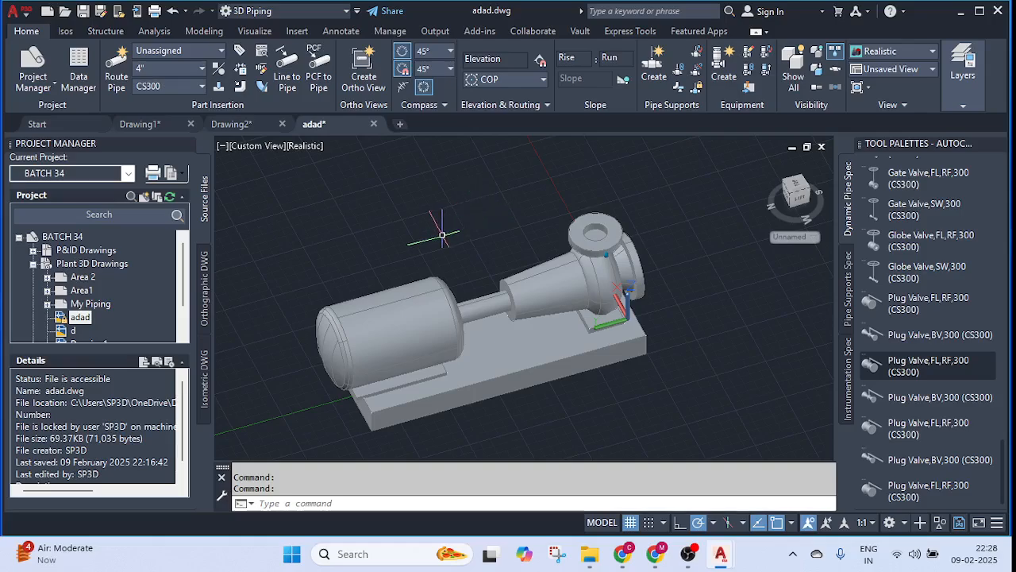
middle_click_drag(461, 242, 566, 208)
key("Escape")
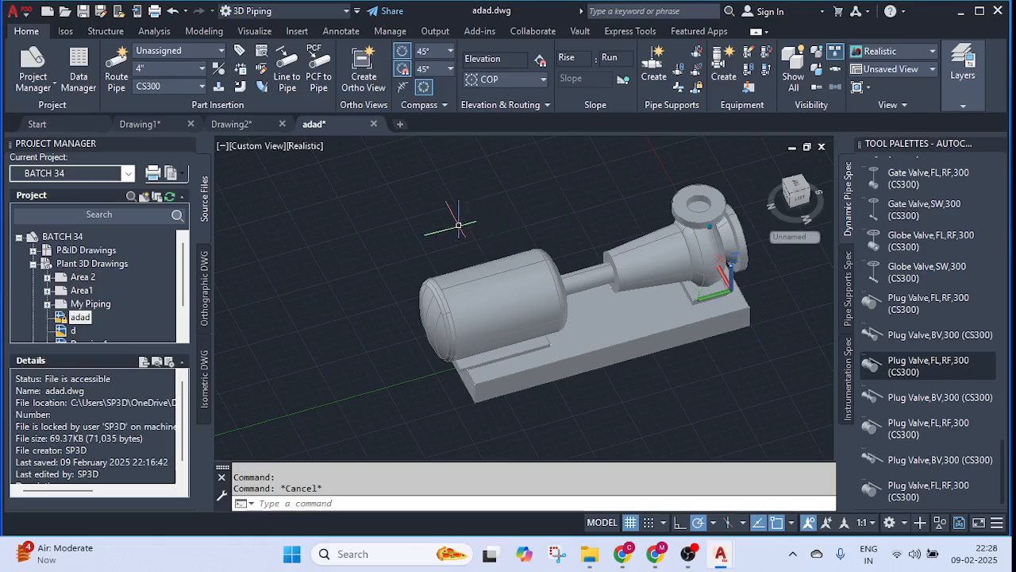
scroll(448, 224, "down", 2)
middle_click_drag(565, 222, 456, 211)
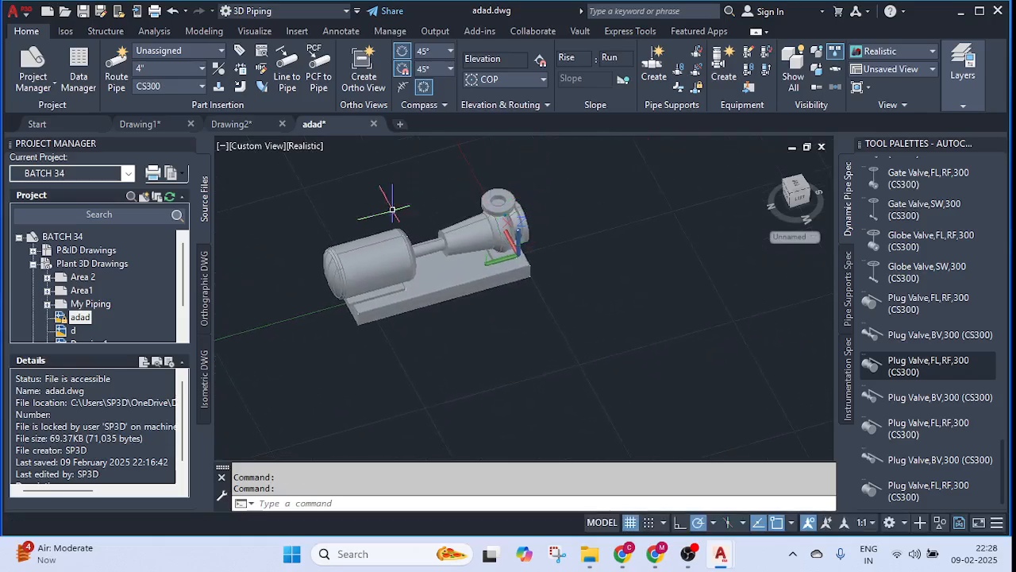
left_click(472, 262)
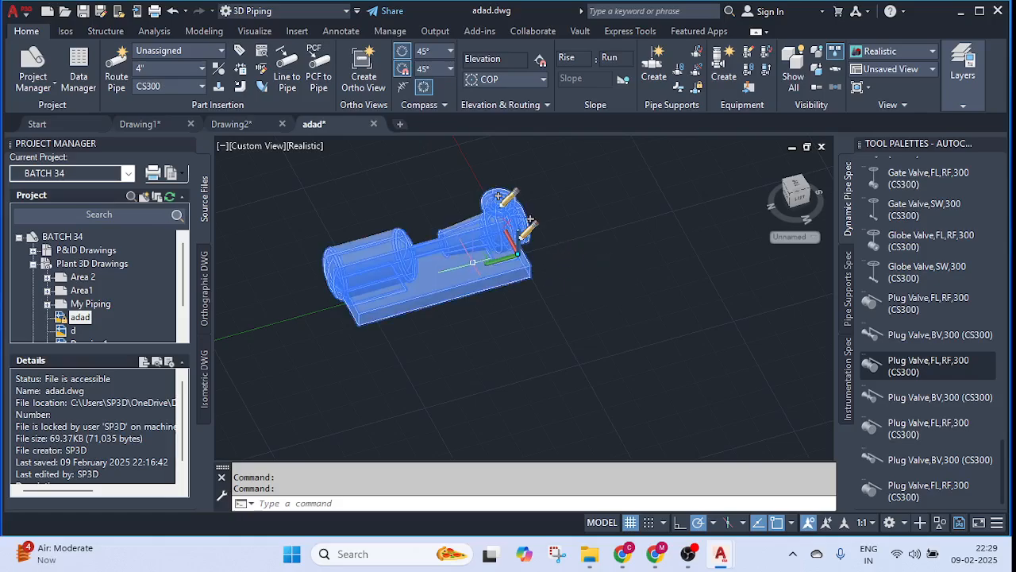
type("m")
key("Return")
left_click(473, 263)
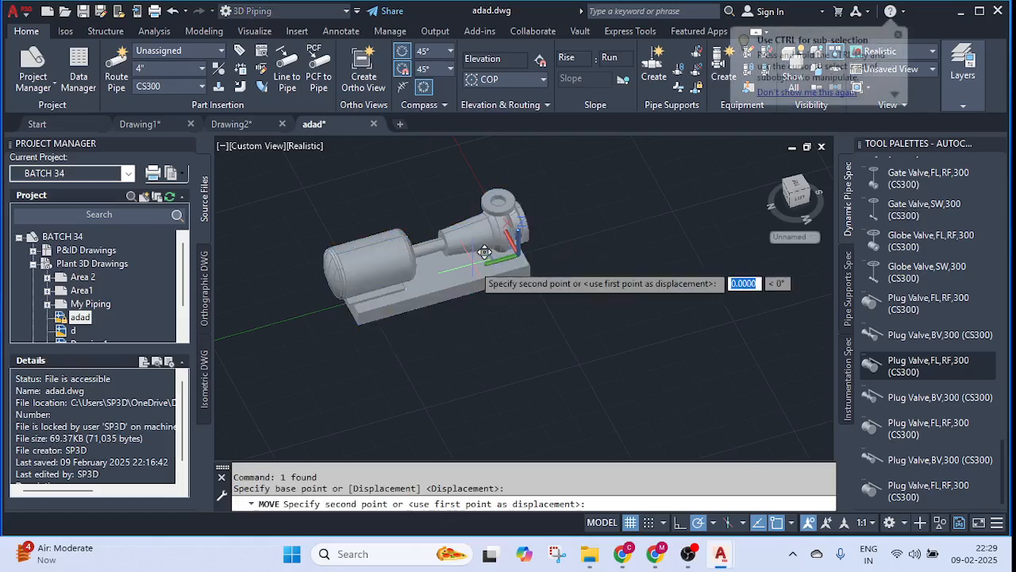
left_click(719, 375)
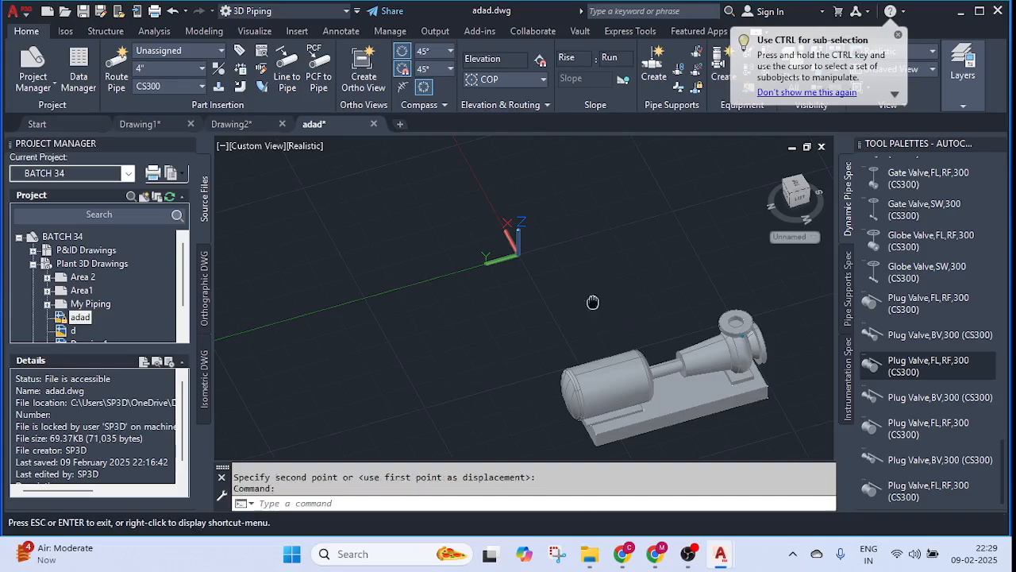
middle_click_drag(592, 302, 448, 206)
scroll(686, 212, "down", 4)
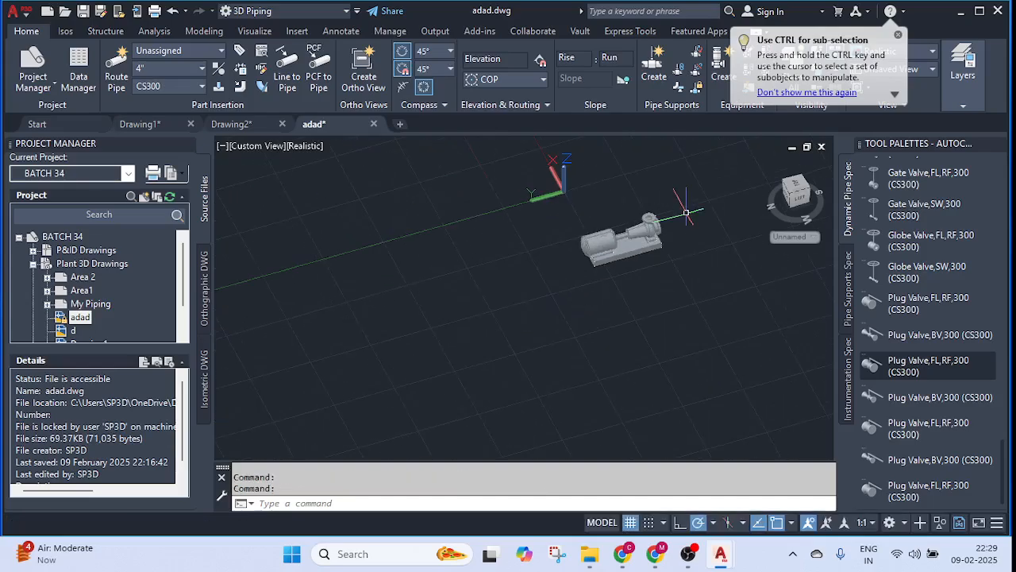
- Set the coordinate system to WCS and orient the view through a north-up Top view to SW Isometric
scroll(674, 212, "up", 4)
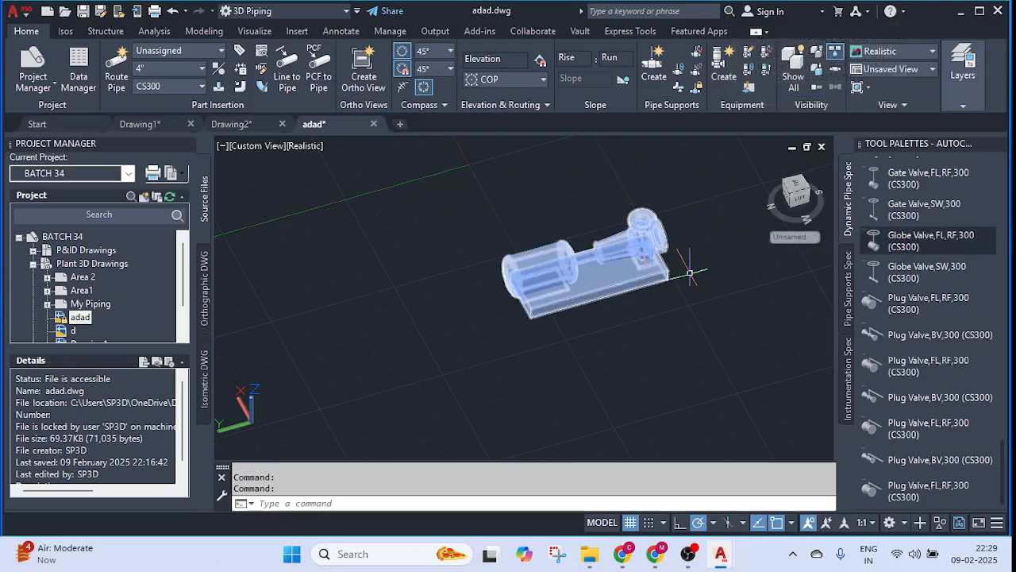
left_click(793, 236)
left_click(830, 253)
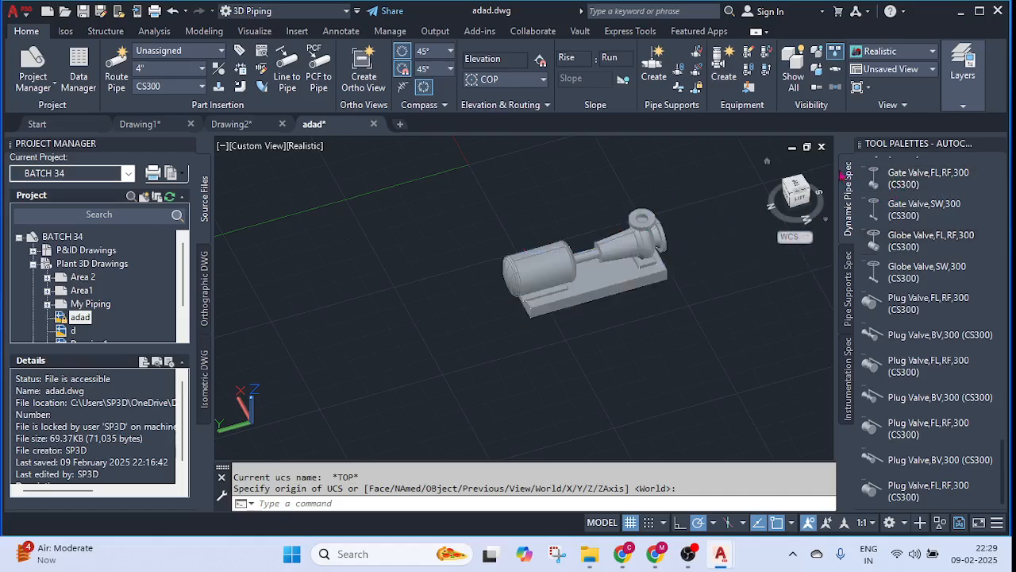
left_click(798, 189)
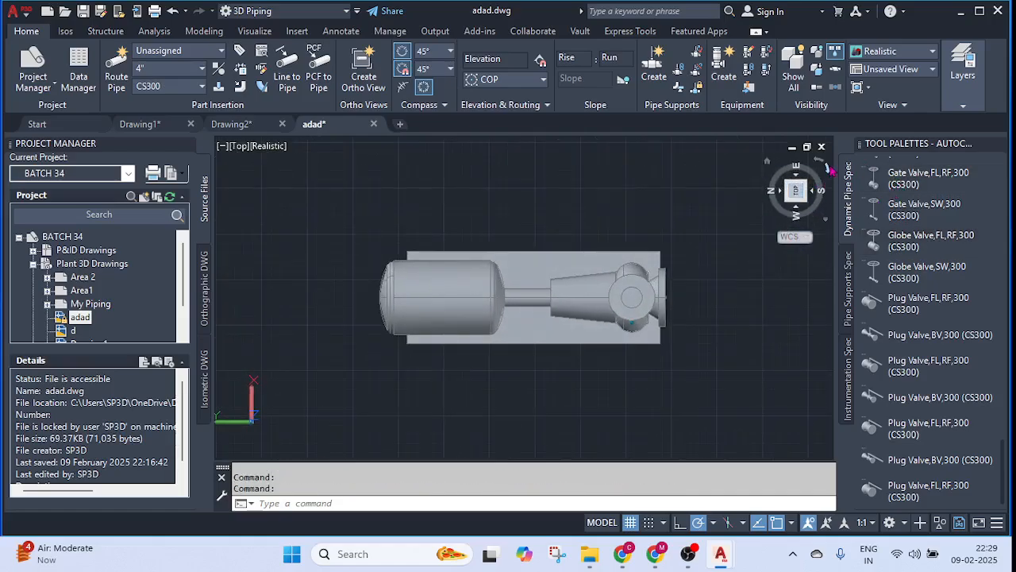
left_click(828, 169)
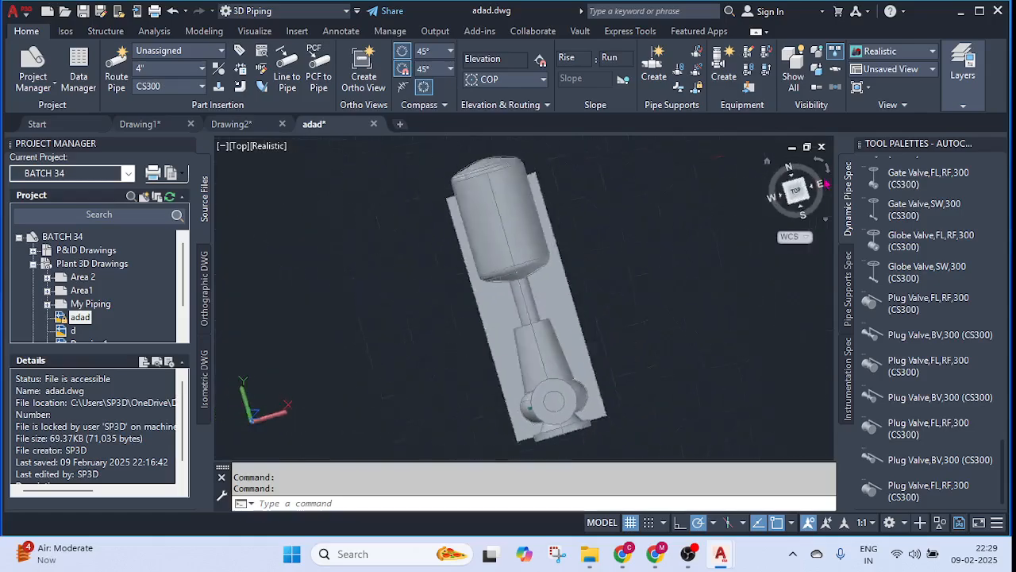
left_click(801, 237)
left_click(832, 253)
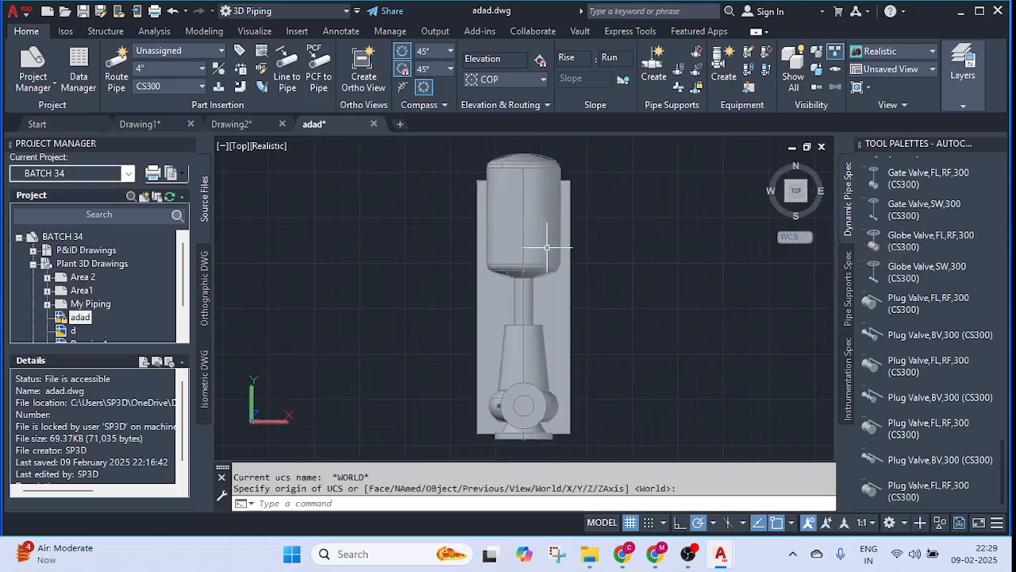
middle_click_drag(423, 227, 461, 214)
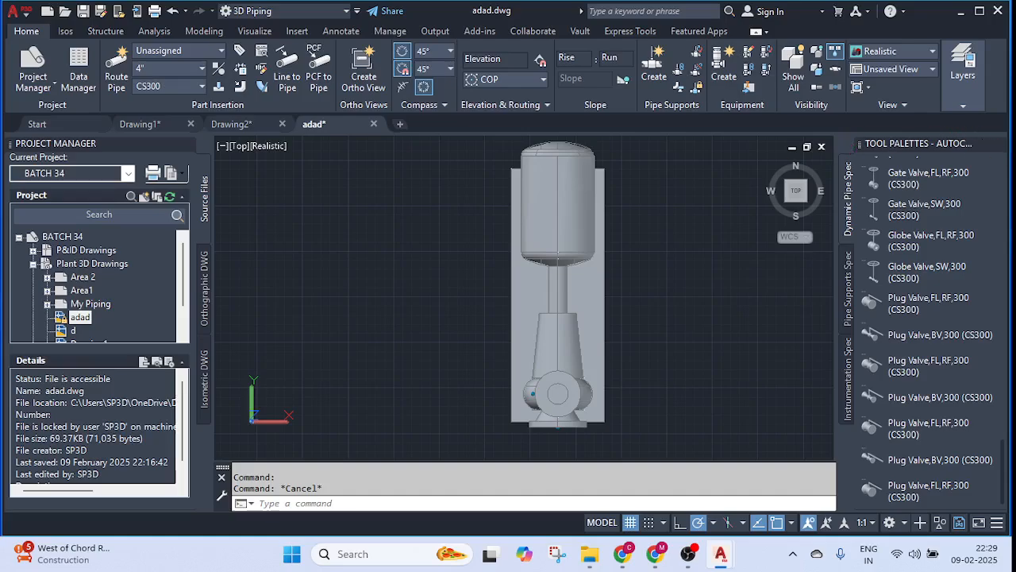
scroll(629, 213, "down", 3)
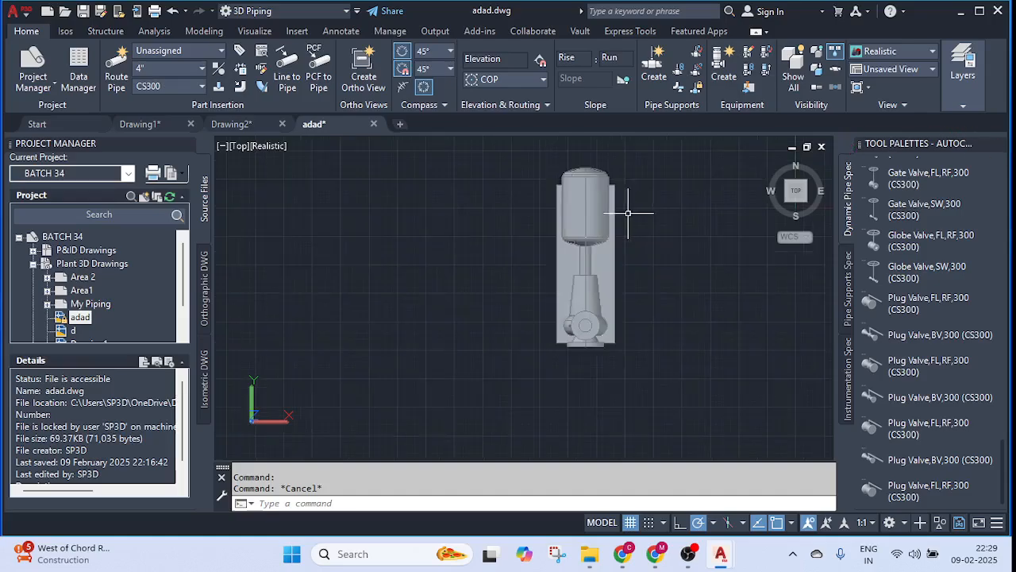
left_click(788, 204)
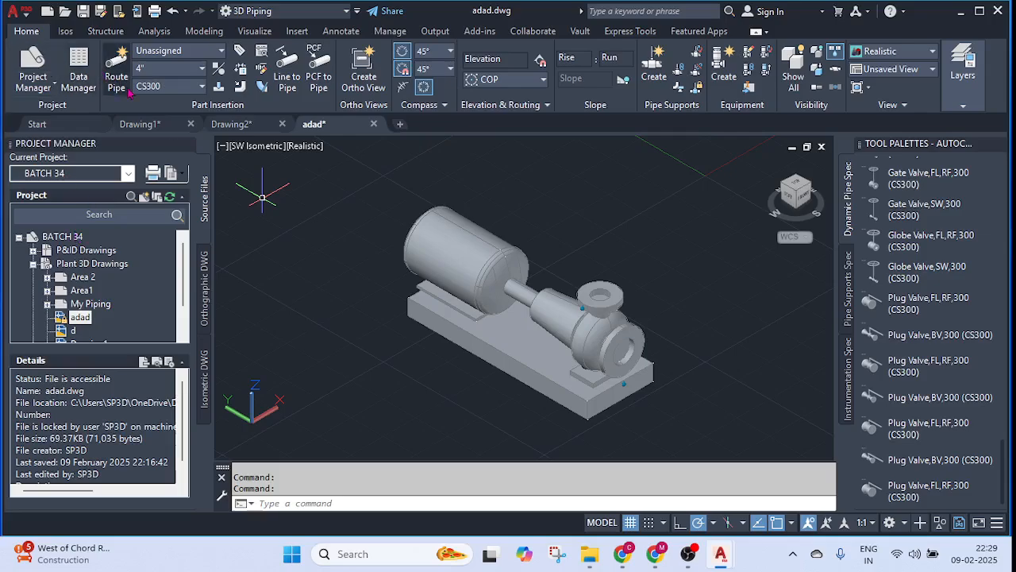
- Create a new pipe line with the number Water4", size 8" and spec CS300, and assign its tag
left_click(163, 51)
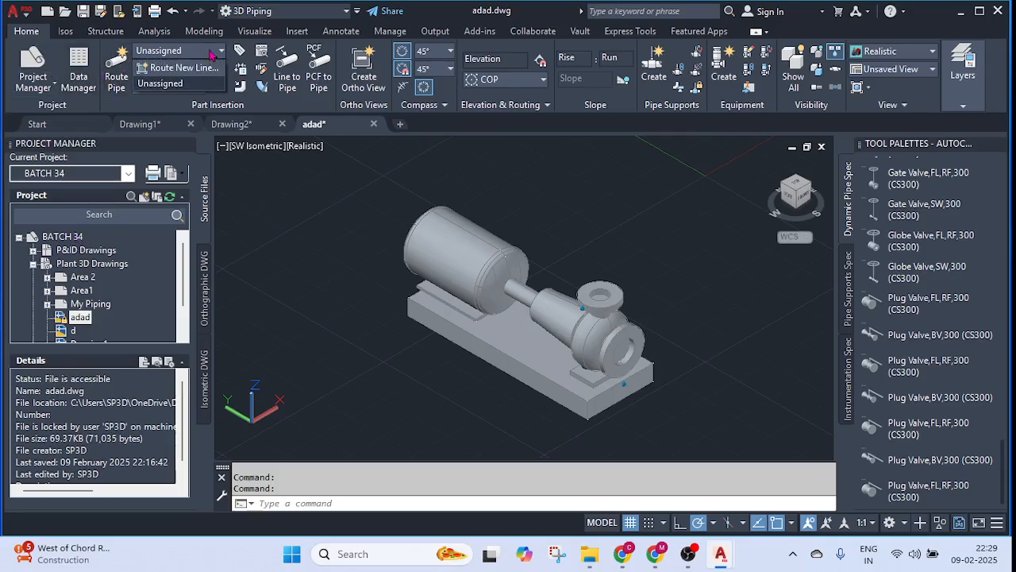
left_click(184, 69)
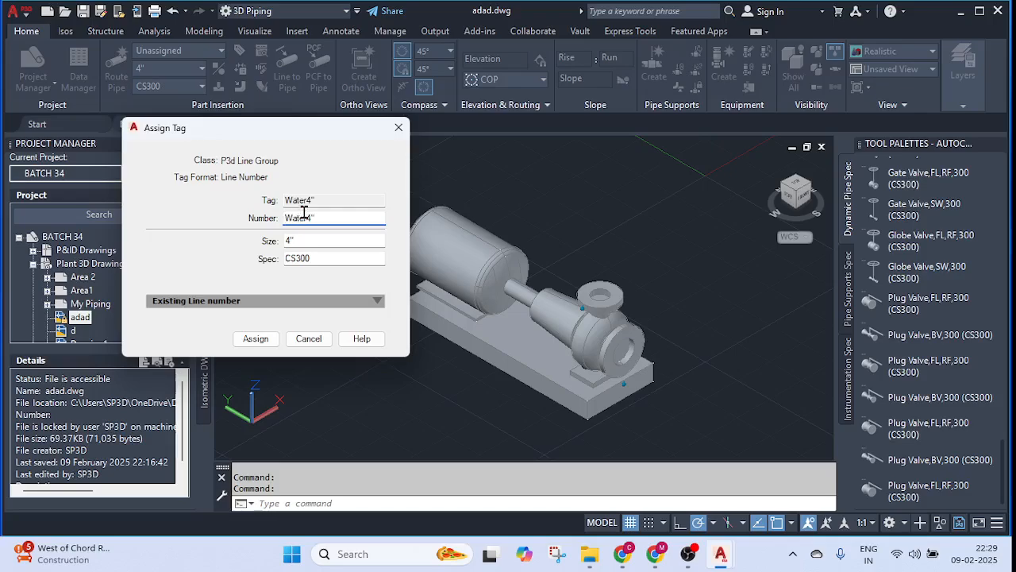
left_click(332, 240)
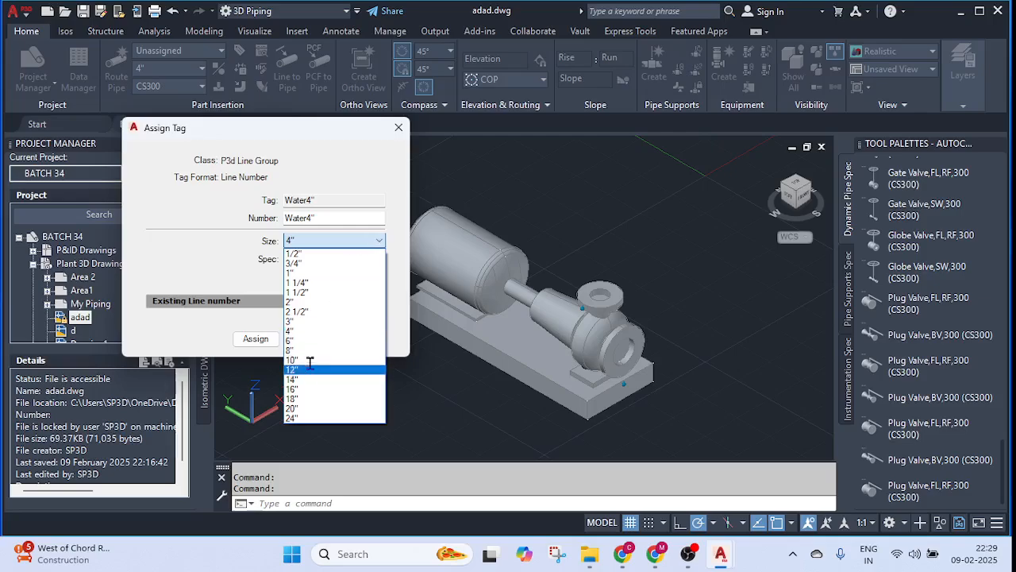
left_click(315, 356)
left_click(336, 258)
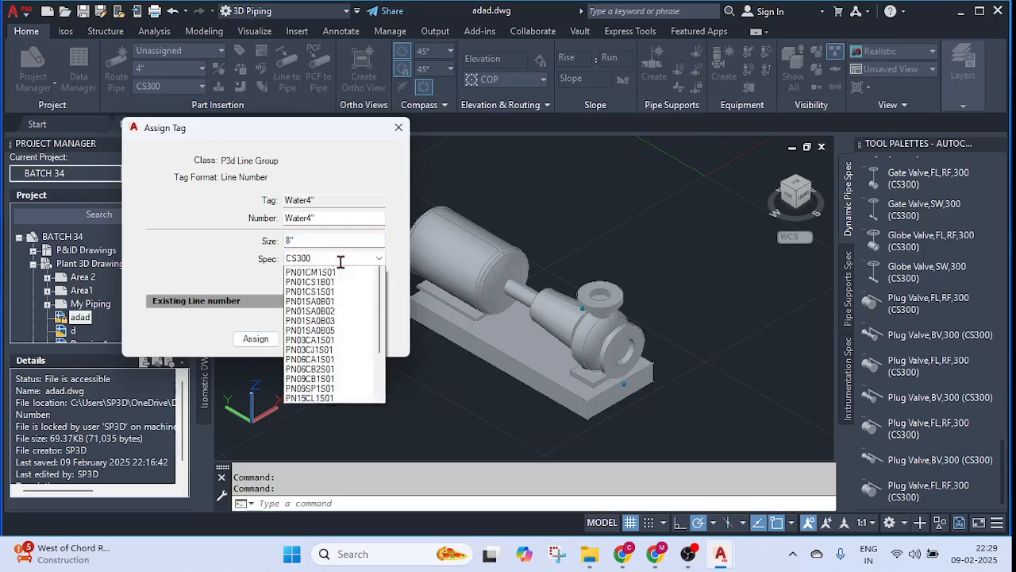
left_click(341, 268)
left_click(256, 338)
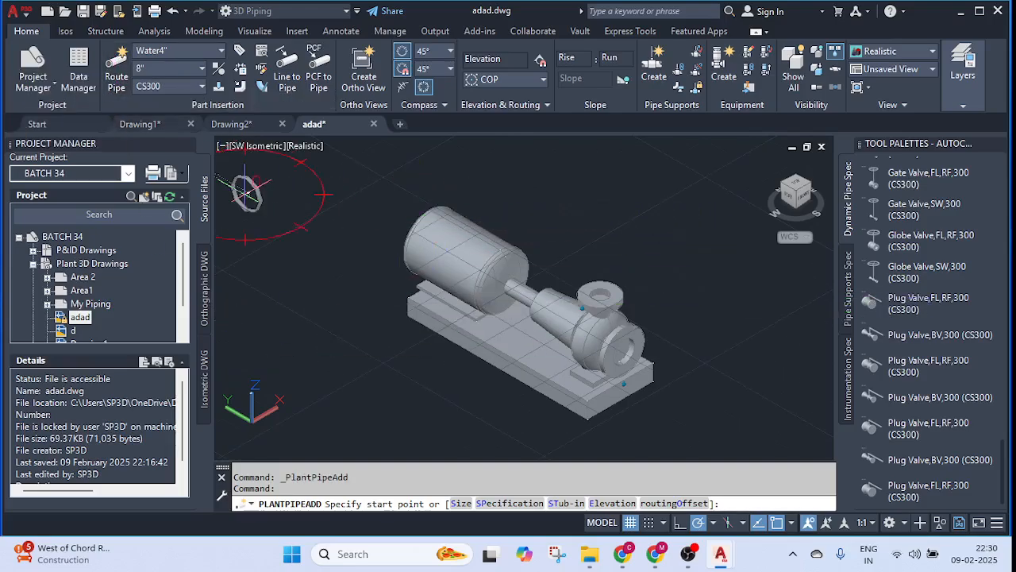
- Route an 8" Water4" pipe beside and around the pump as five segments joined by four right-angle elbows
left_click(272, 193)
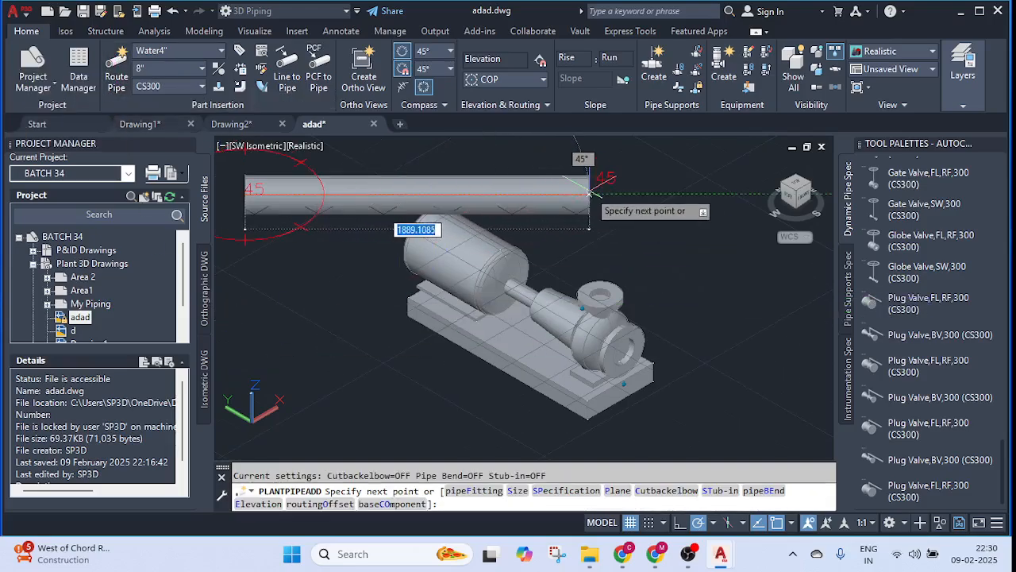
left_click(627, 193)
scroll(703, 267, "down", 3)
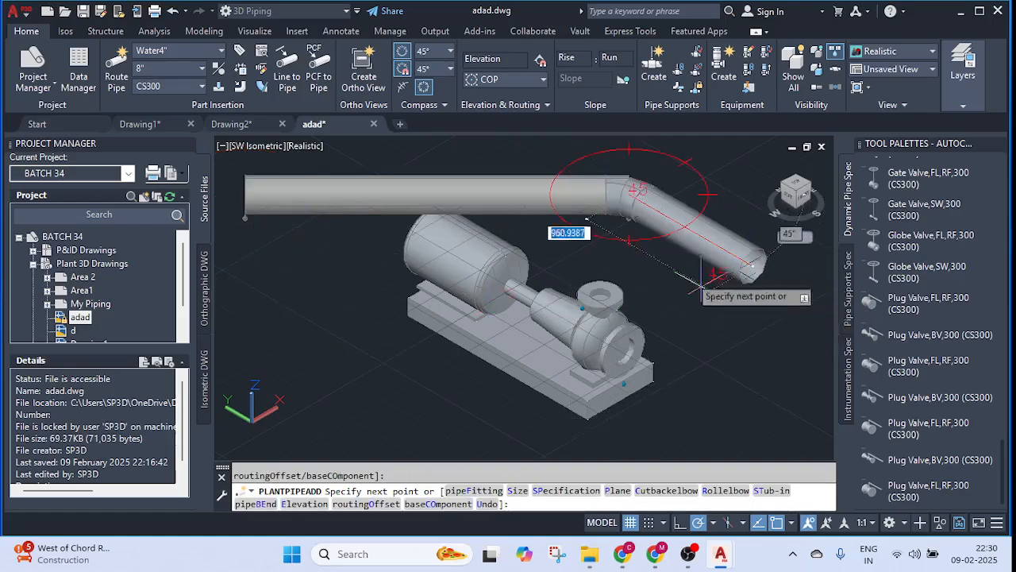
scroll(635, 333, "down", 3)
left_click(617, 362)
left_click(774, 362)
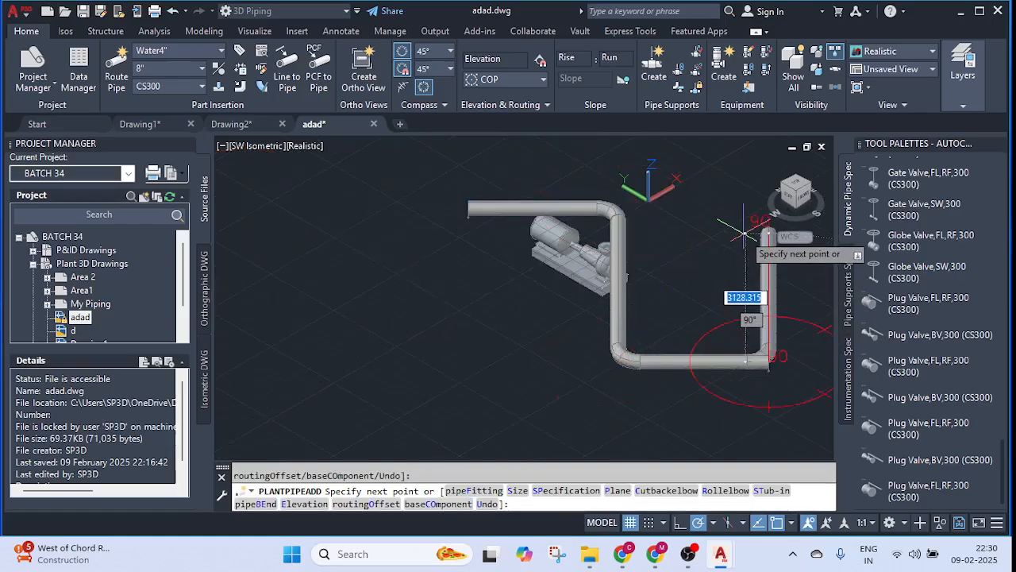
left_click(770, 234)
left_click(684, 247)
key("Escape")
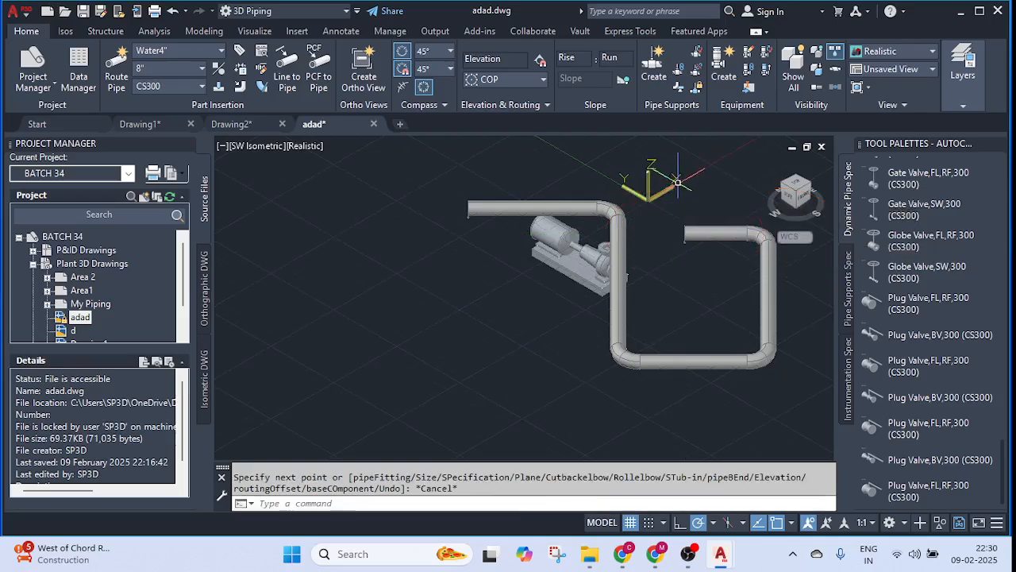
left_click(693, 362)
left_click(702, 343)
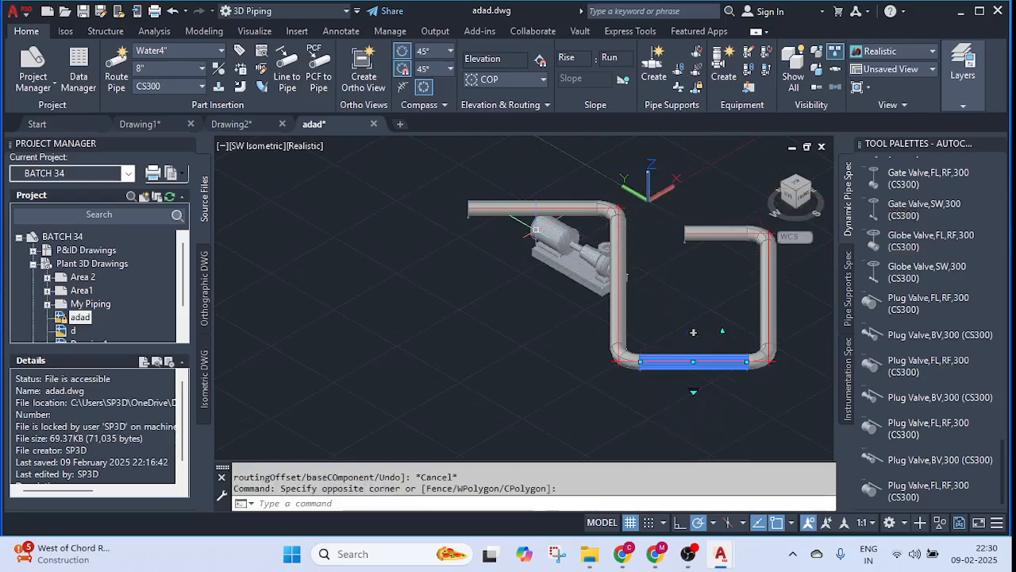
key("F1")
left_click(861, 77)
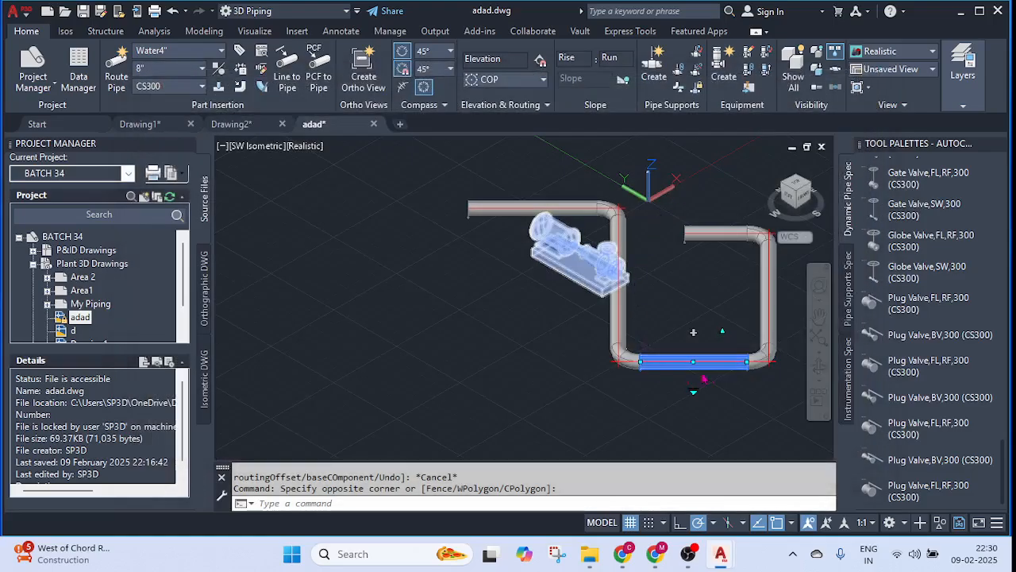
key("Escape")
left_click(724, 236)
left_click(721, 238)
key("Escape")
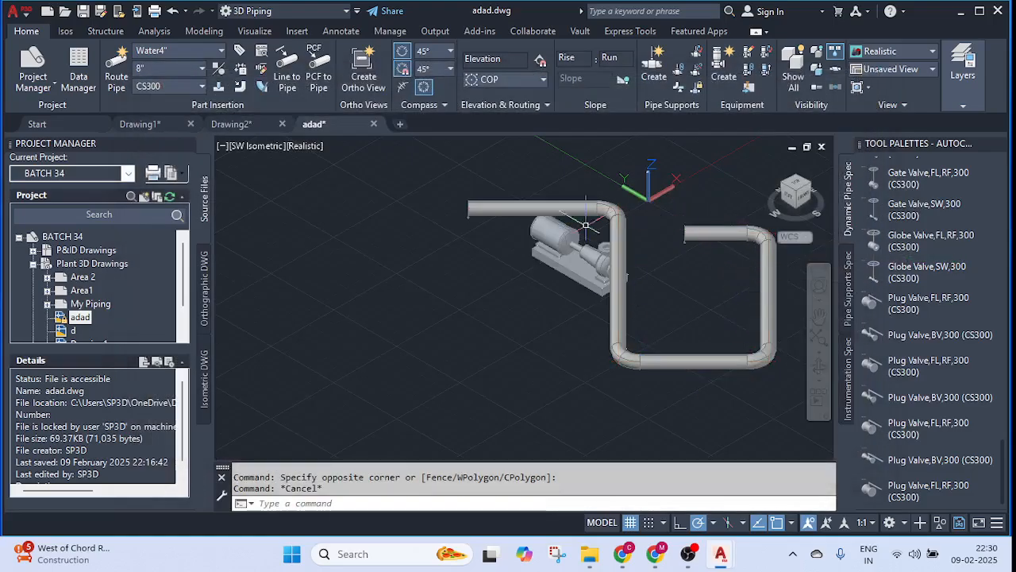
left_click(465, 208)
key("Escape")
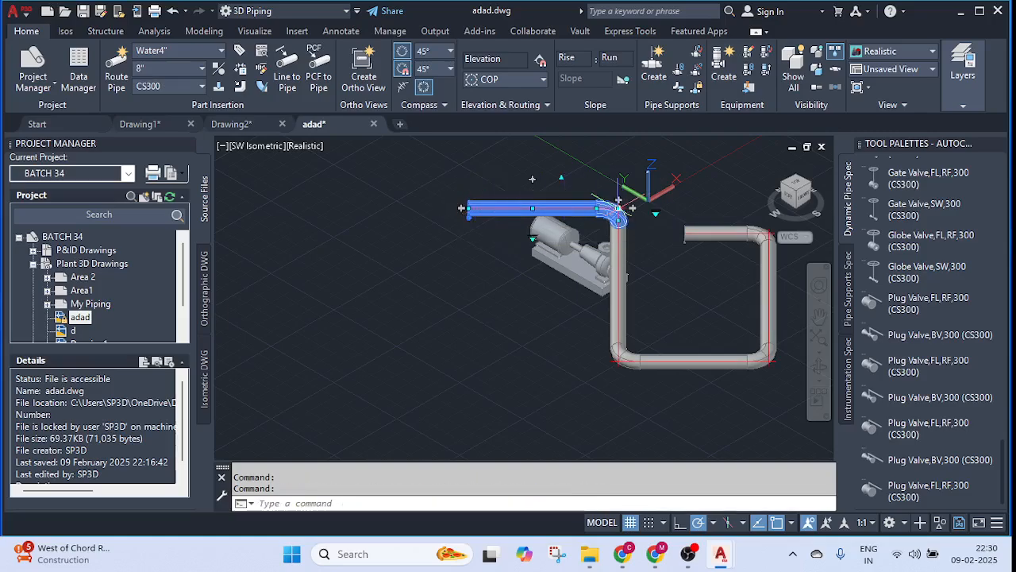
left_click(625, 238)
left_click(618, 350)
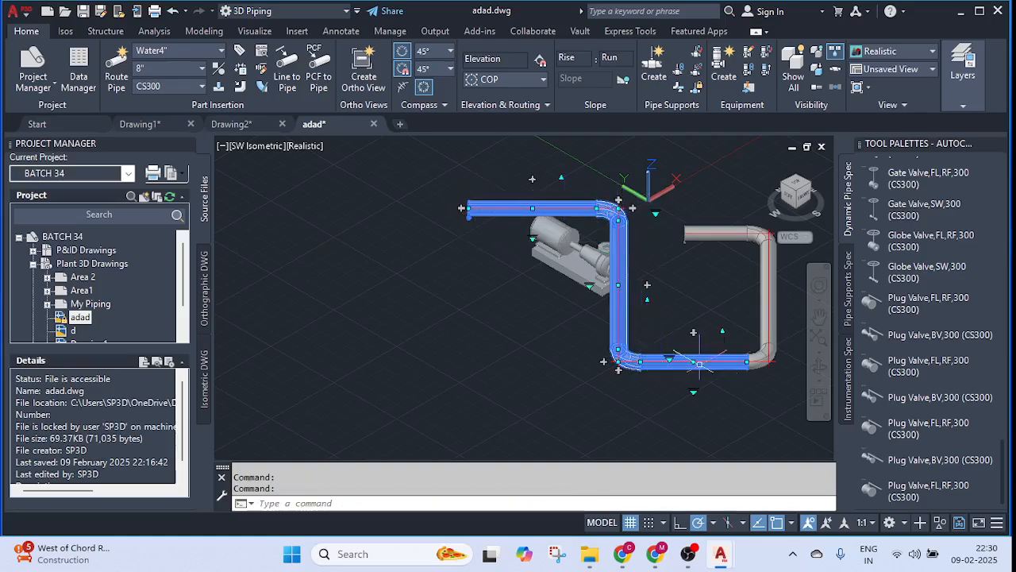
key("Escape")
key("Escape")
- Extend the selection from the pipe at the run's free end to all connected parts and delete the entire run
left_click(715, 233)
right_click(723, 234)
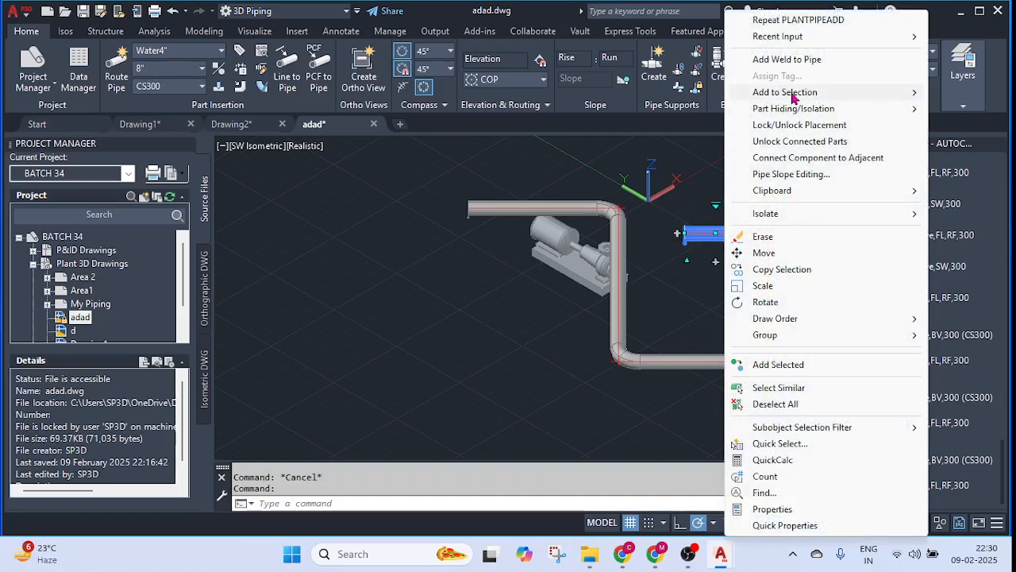
mouse_move(794, 93)
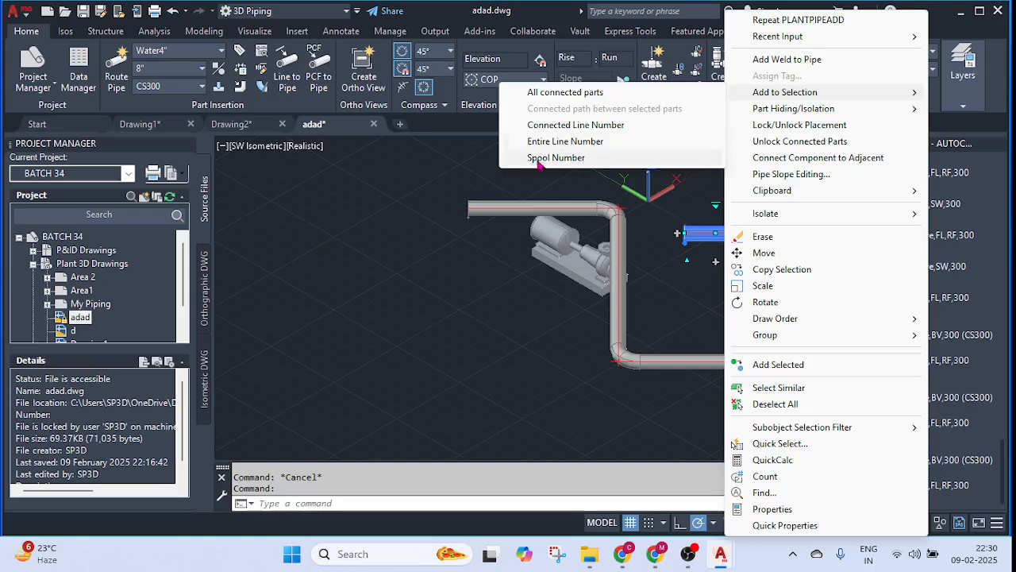
left_click(532, 93)
key("Delete")
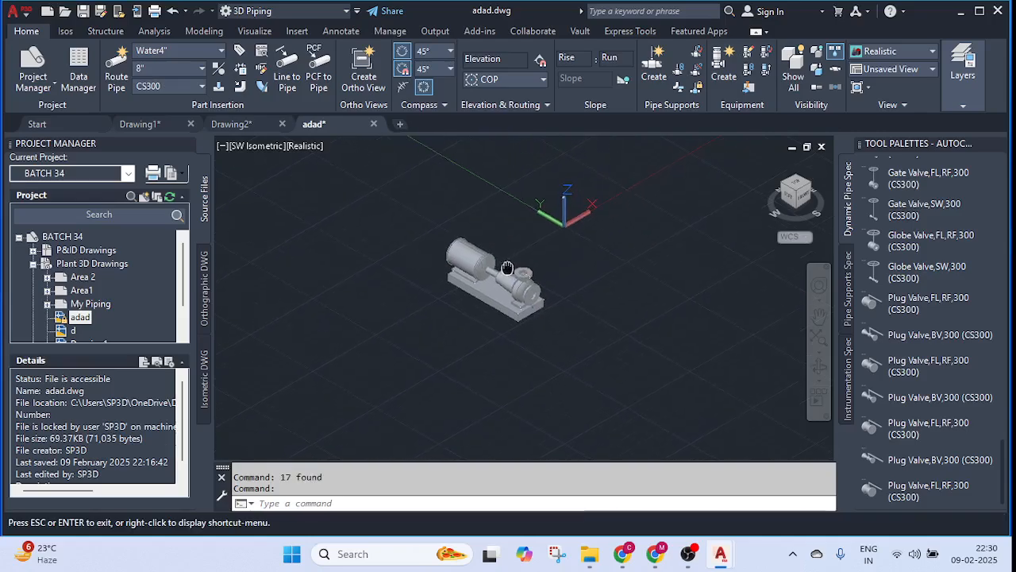
- Try to route a 4" pipe upward from the pump's top nozzle using the CS300 spec
scroll(535, 258, "up", 5)
scroll(561, 260, "up", 2)
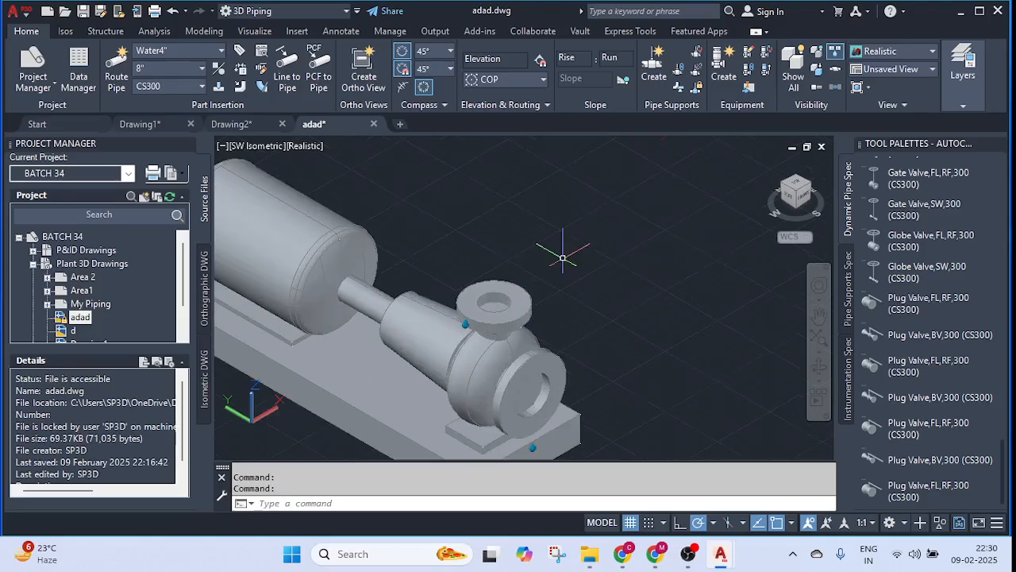
left_click(508, 290)
left_click(546, 406)
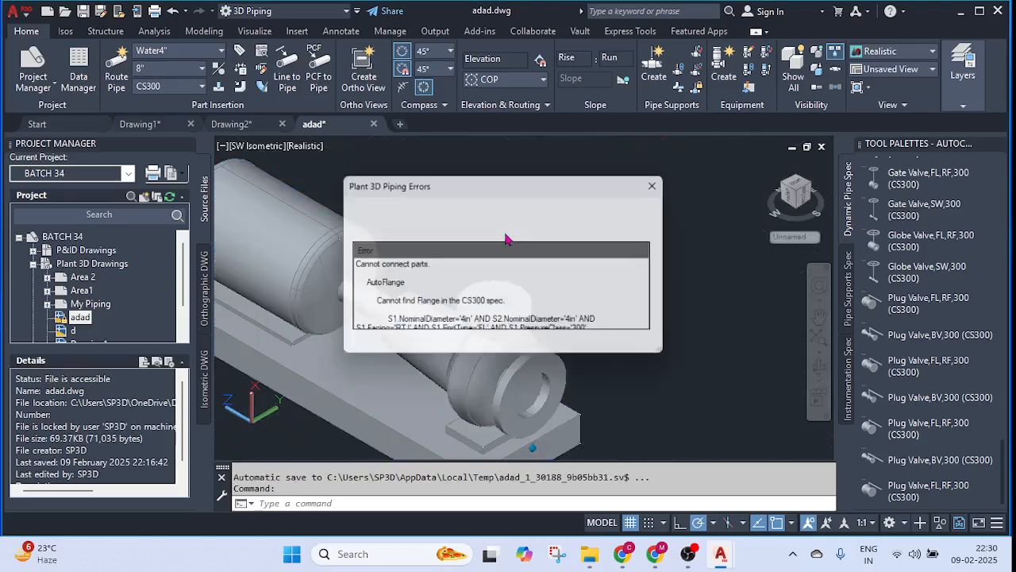
left_click(637, 349)
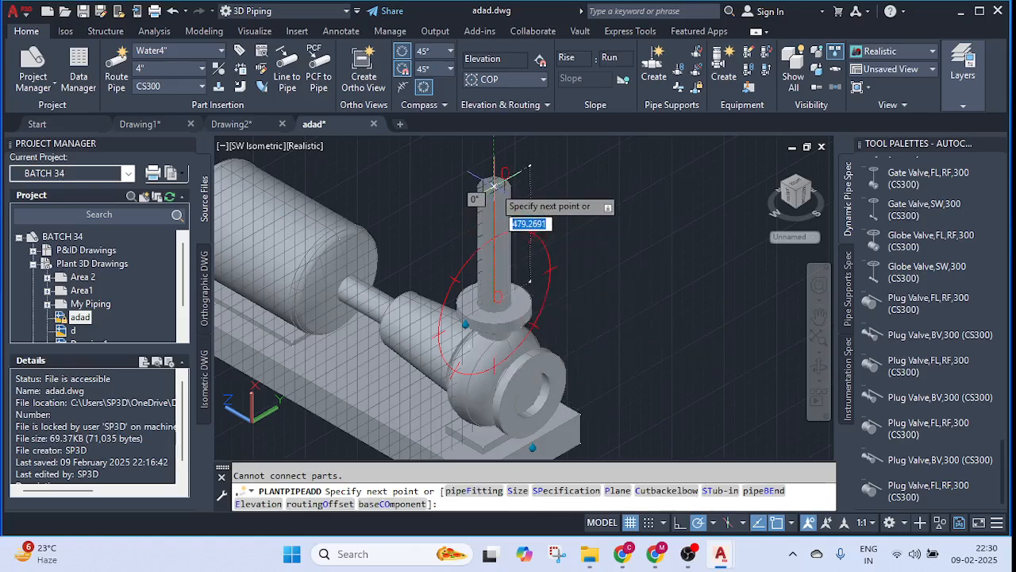
middle_click_drag(493, 186, 514, 163)
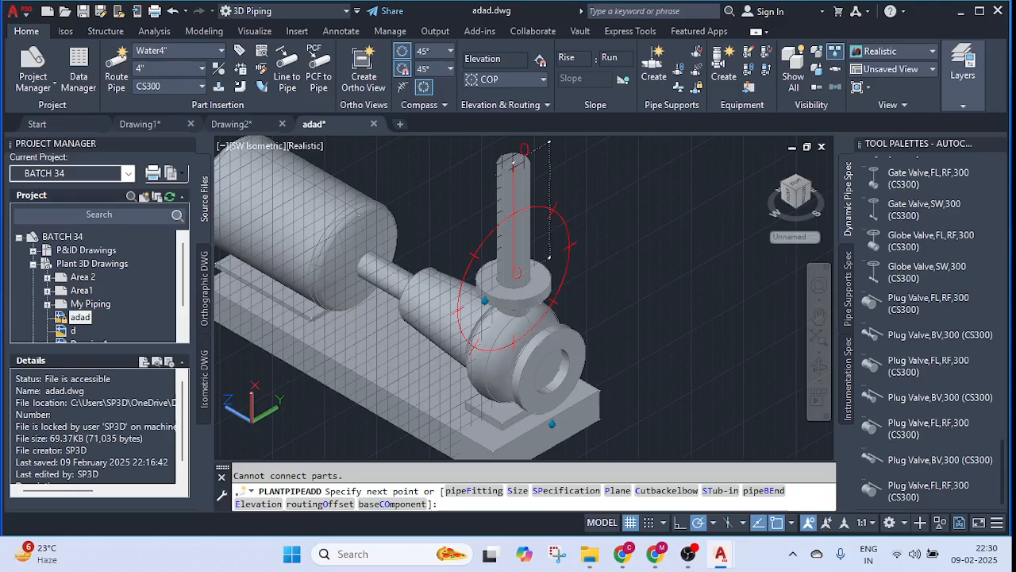
key("Escape")
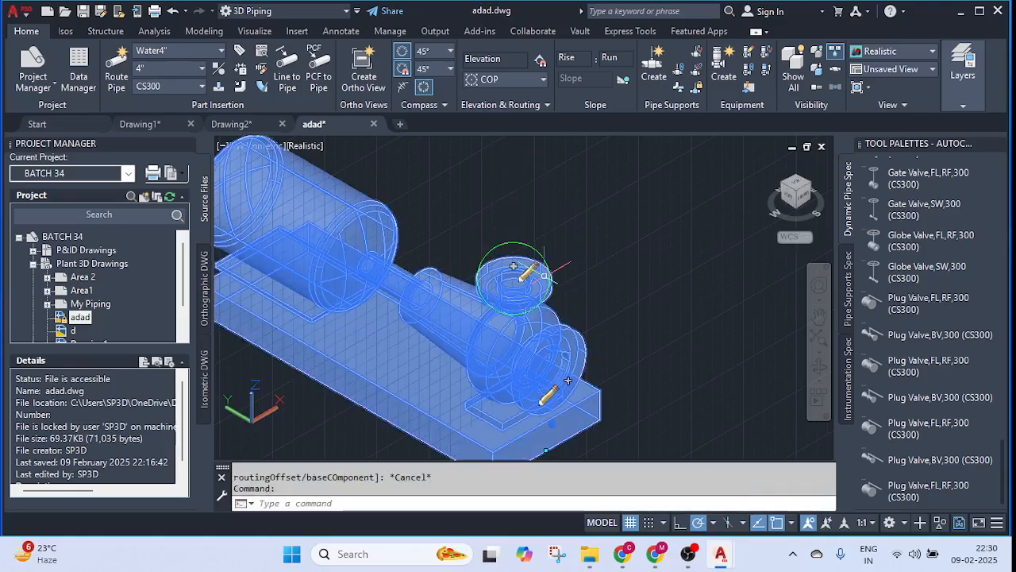
- Change the pump's top nozzle N-2 to millimetre units and the type "Nozzle, flanged, 100 ND, C, 1, DIN 2630"
left_click(528, 273)
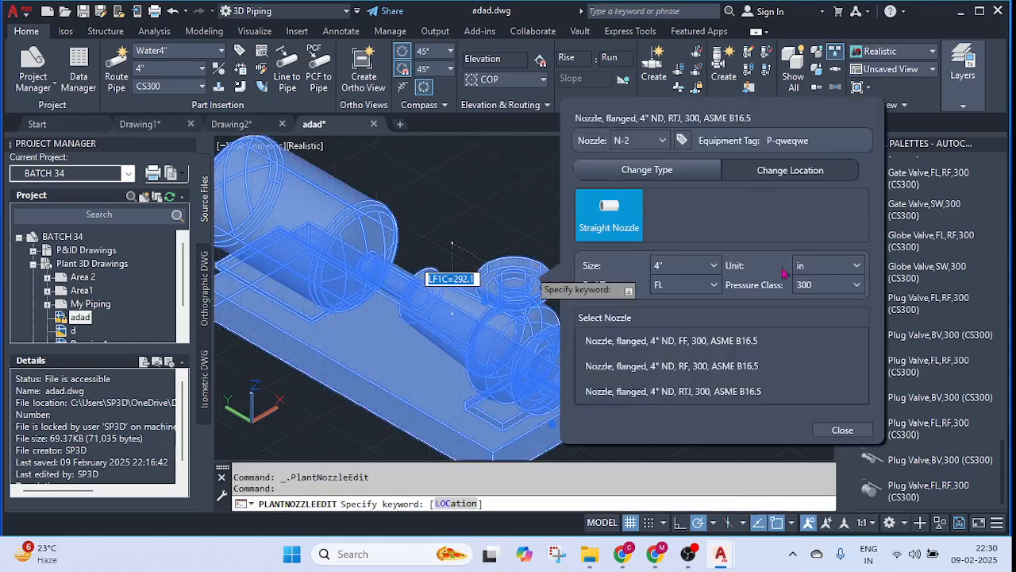
left_click(842, 271)
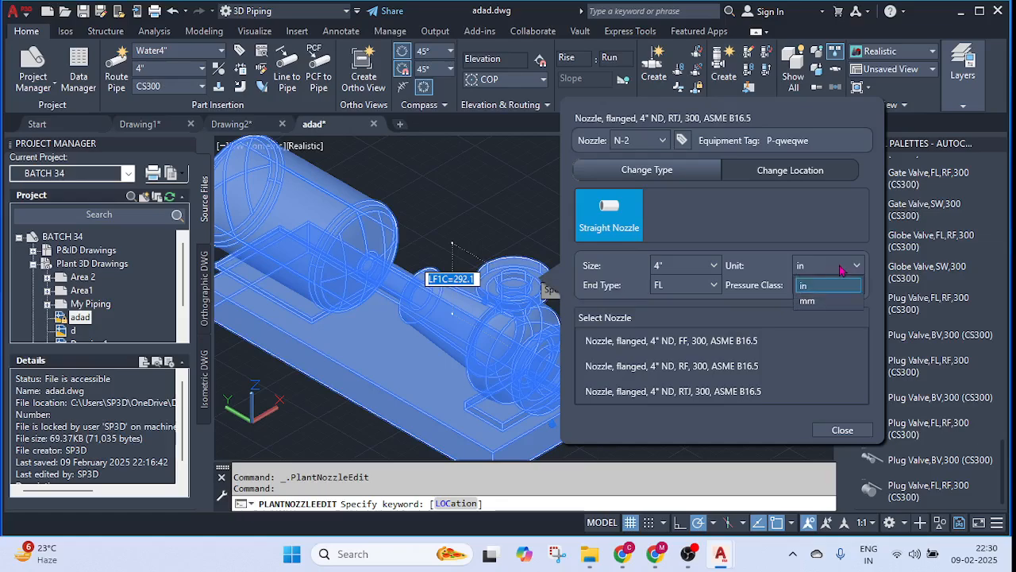
left_click(816, 302)
left_click(738, 346)
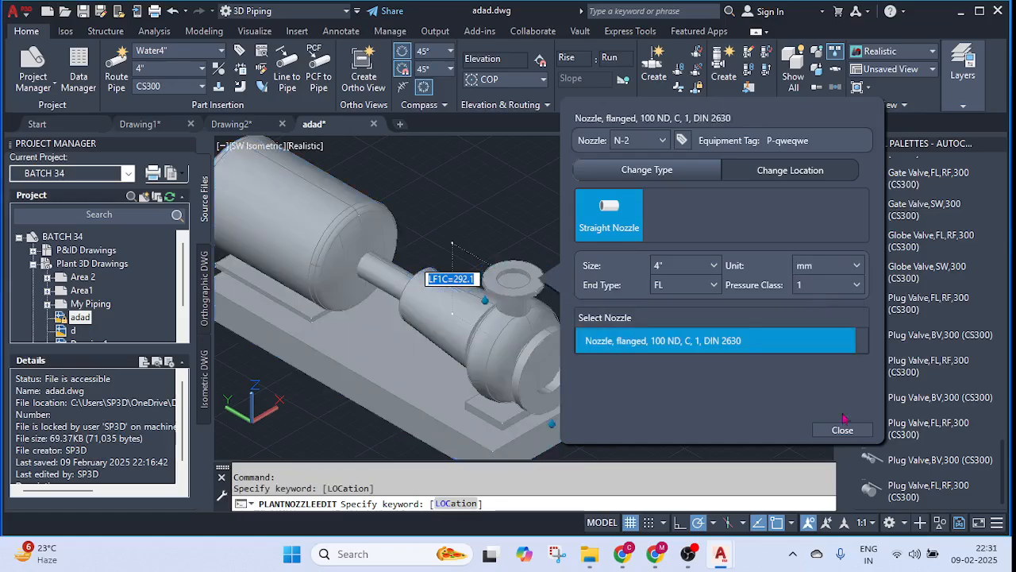
left_click(842, 430)
- Try again to route a 4" pipe upward from the pump's modified top nozzle
left_click(520, 267)
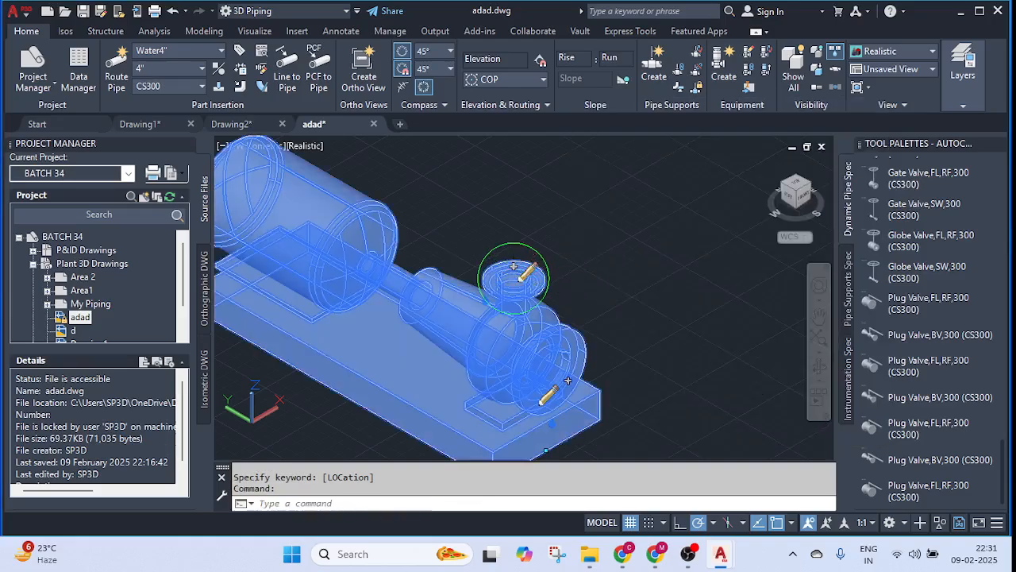
left_click(514, 267)
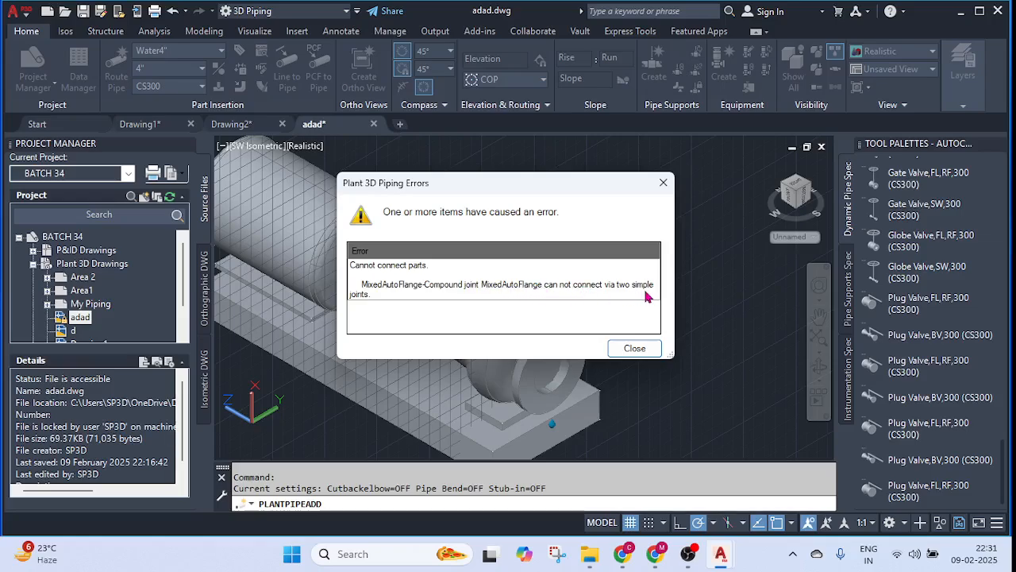
left_click(634, 350)
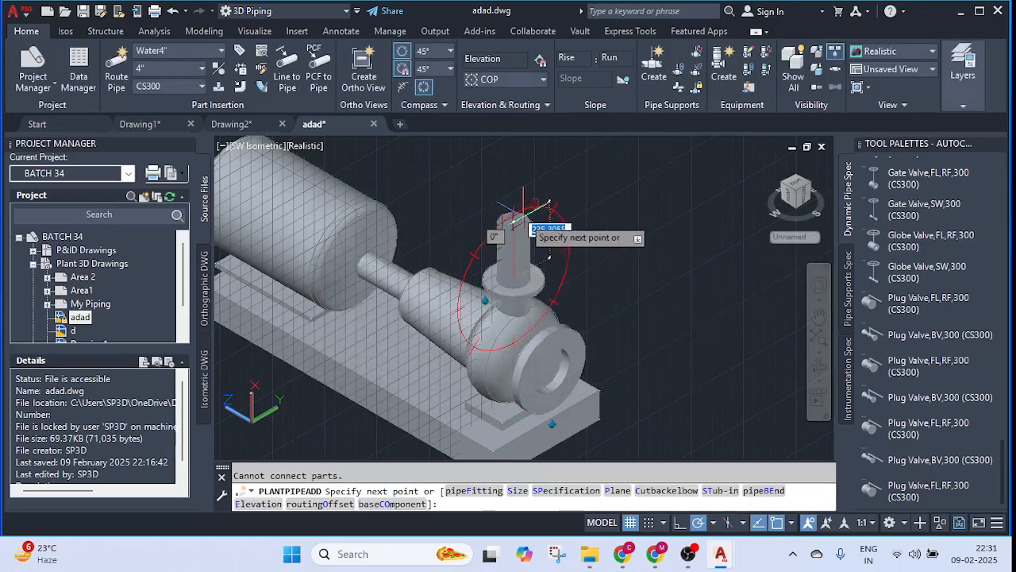
key("Escape")
- Try a 6" pipe from the pump's front suction nozzle, viewing the flanged connection from another angle, and abandon the routing
left_click(556, 371)
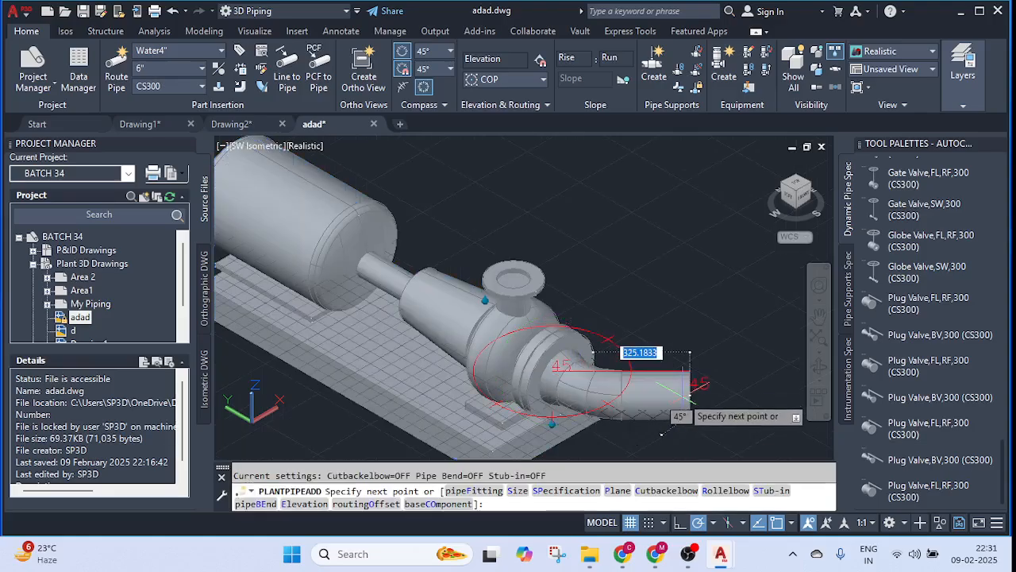
middle_click_drag(673, 395, 698, 282)
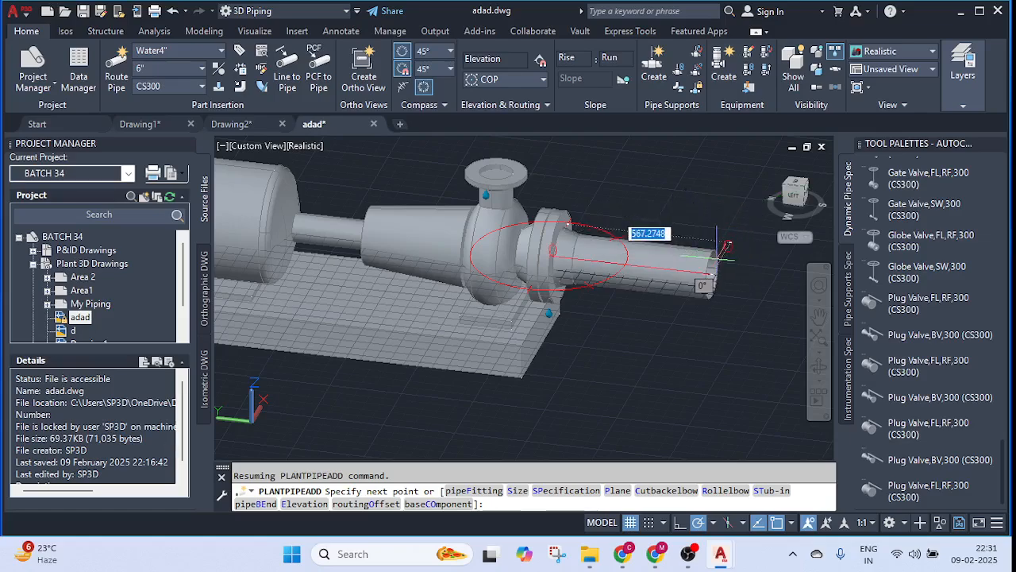
middle_click_drag(681, 251, 558, 223)
key("Escape")
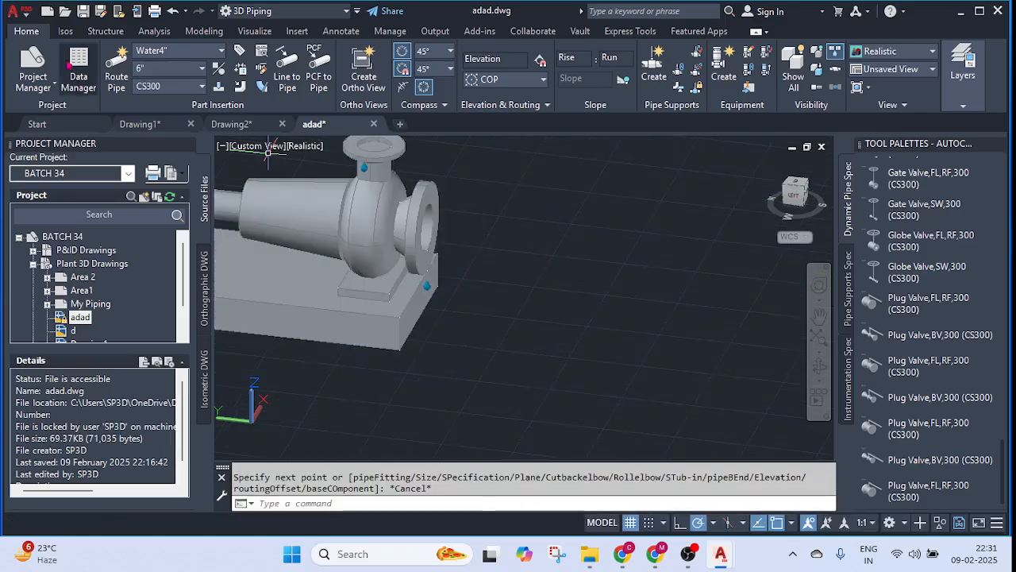
- Start a new pipe run in the open space beyond the pump and set its nominal size to 4"
left_click(113, 75)
left_click(585, 180)
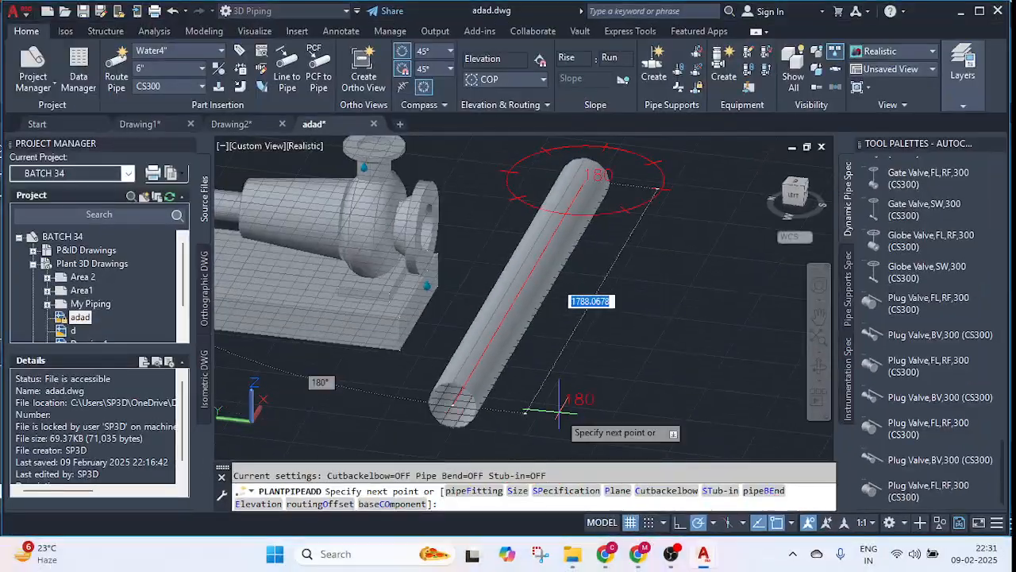
scroll(549, 322, "down", 3)
scroll(607, 40, "up", 2)
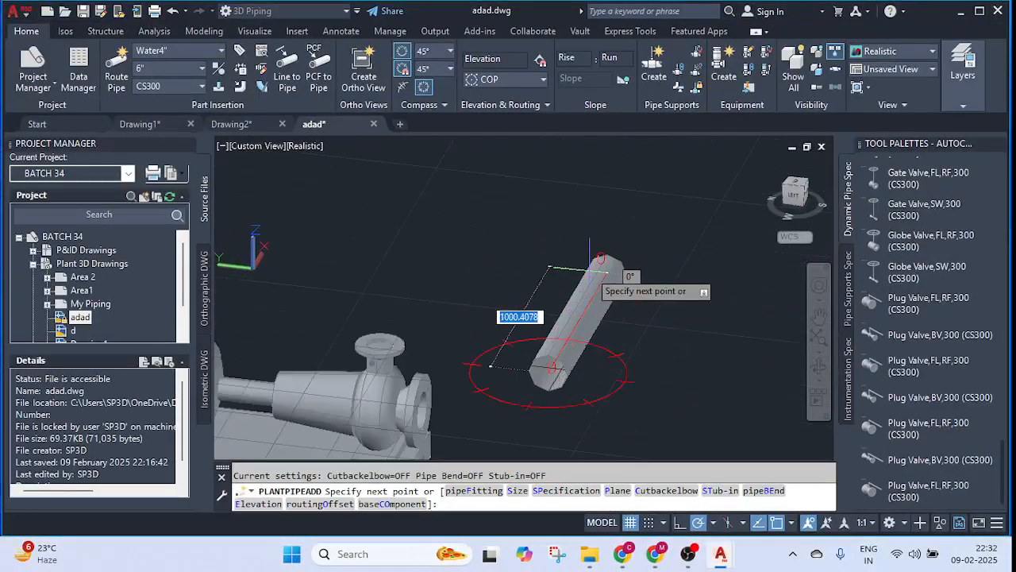
left_click(516, 494)
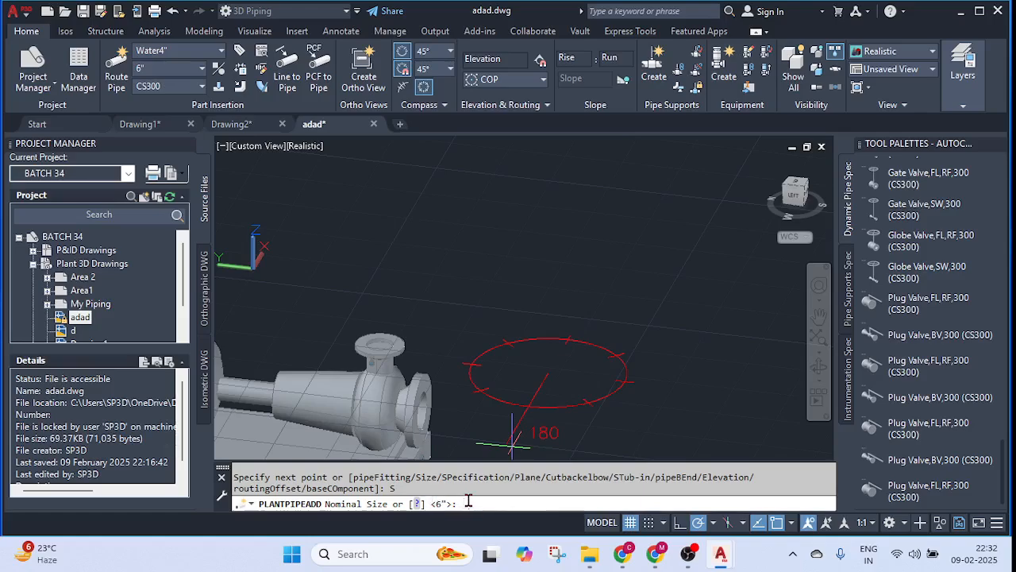
type("4")
key("Return")
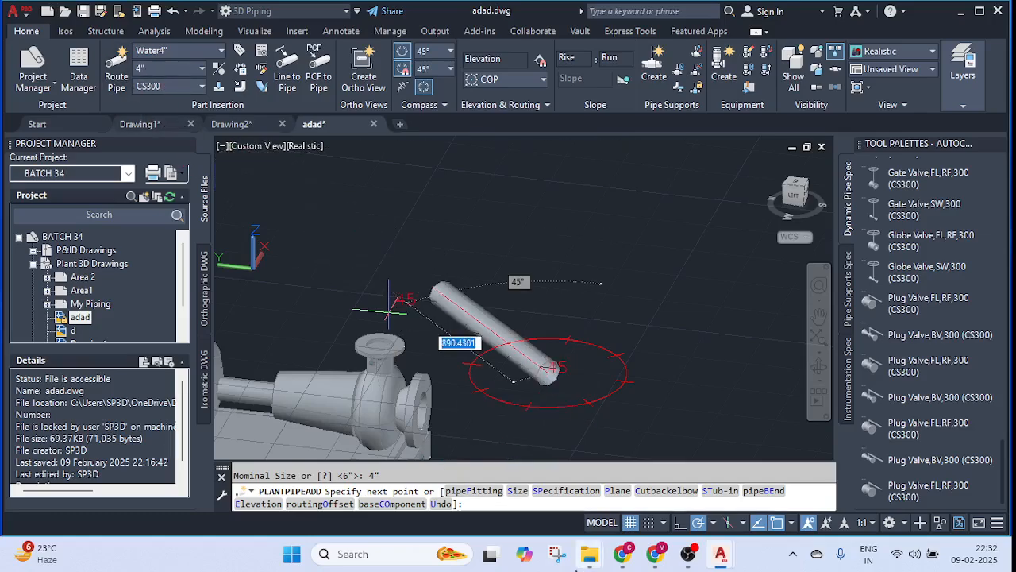
- Lay two 4" pipe segments on the horizontal plane, joined by a right-angle elbow
left_click(646, 200)
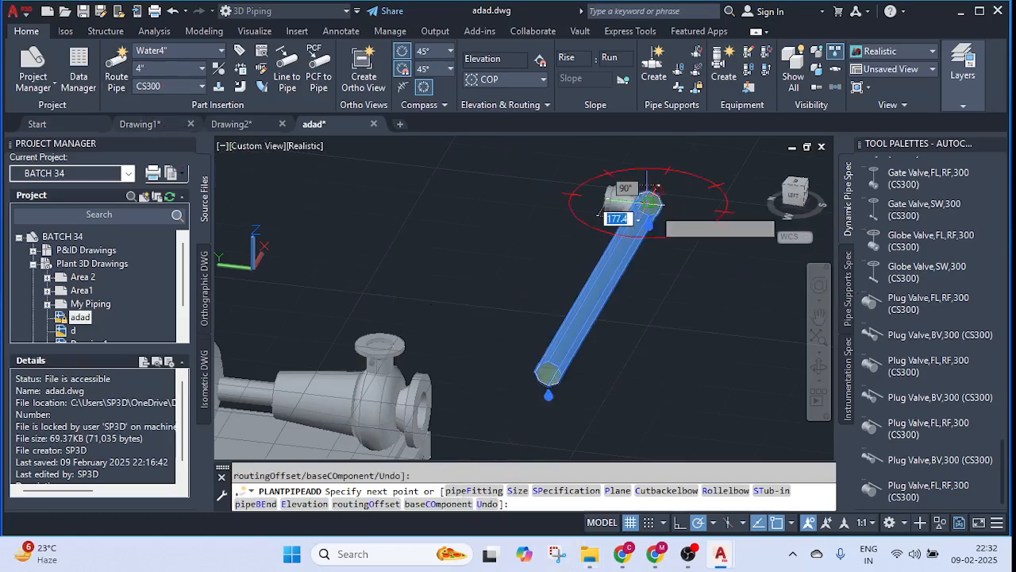
middle_click_drag(708, 227, 502, 228)
left_click(607, 213)
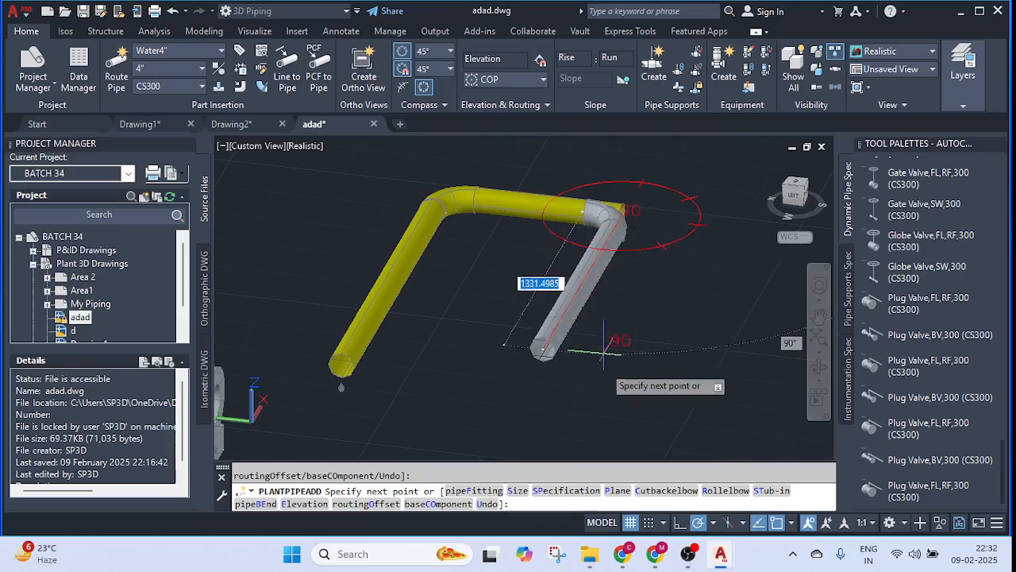
- Switch the routing compass to a vertical plane and lay a 4" pipe segment straight down to an elevation of about 7885
left_click(618, 497)
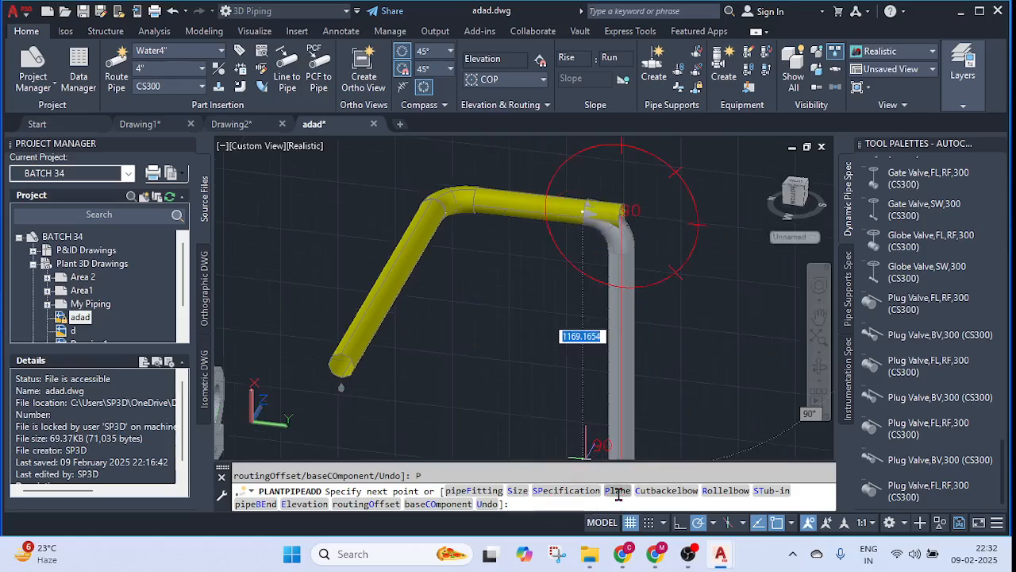
left_click(617, 497)
type("p")
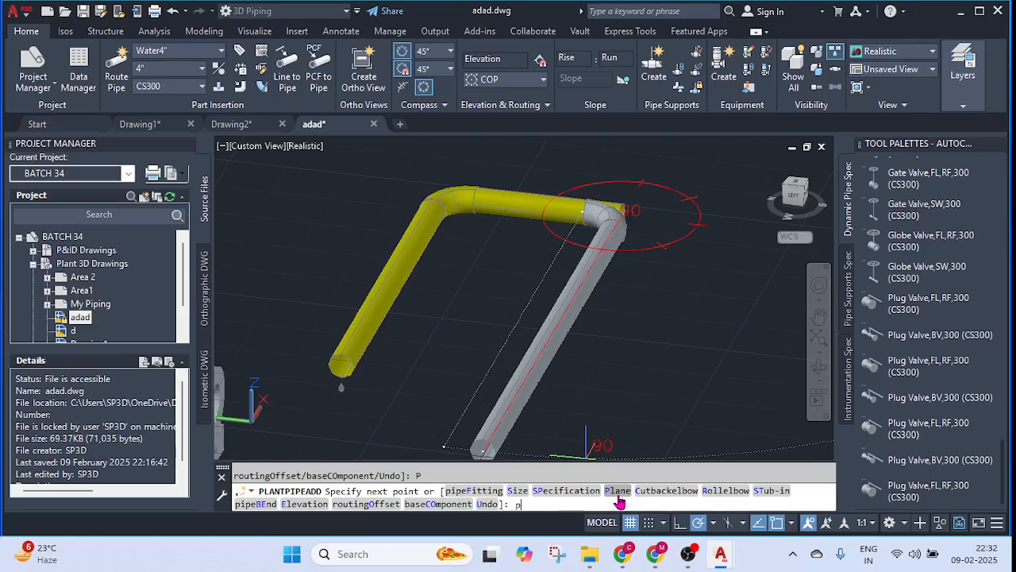
key("Return")
type("p")
key("Return")
type("p")
key("Return")
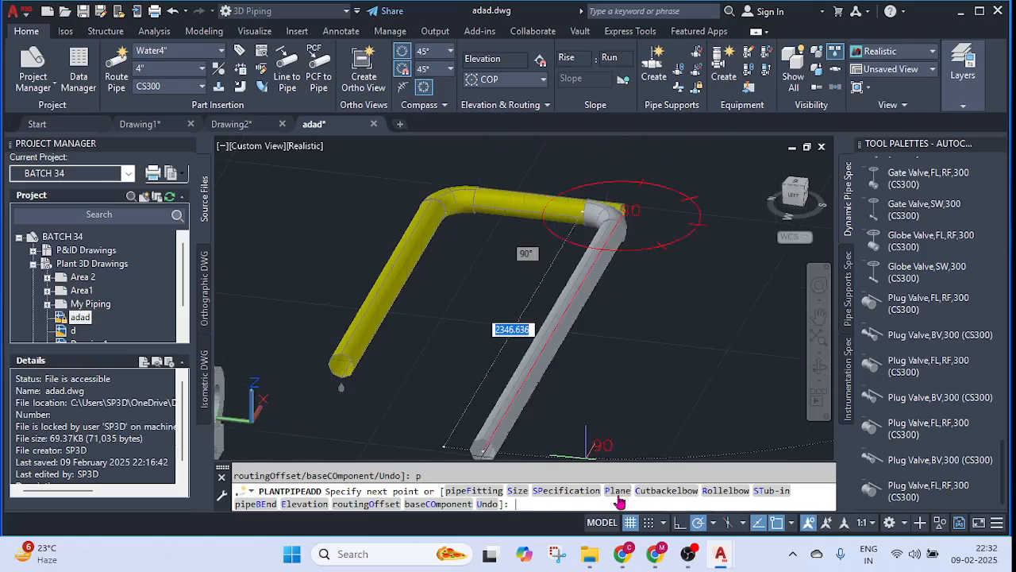
left_click(617, 497)
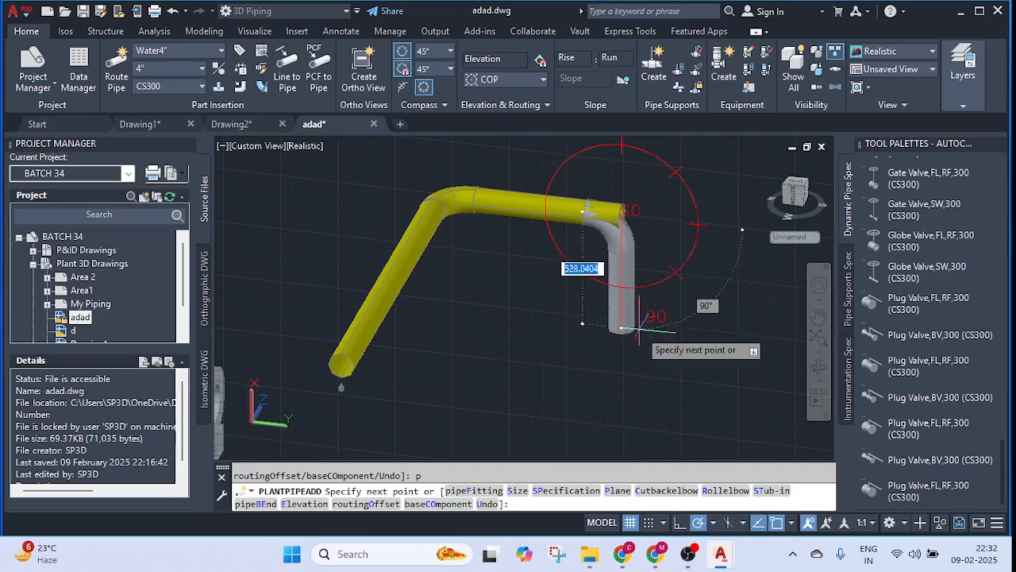
key("F8")
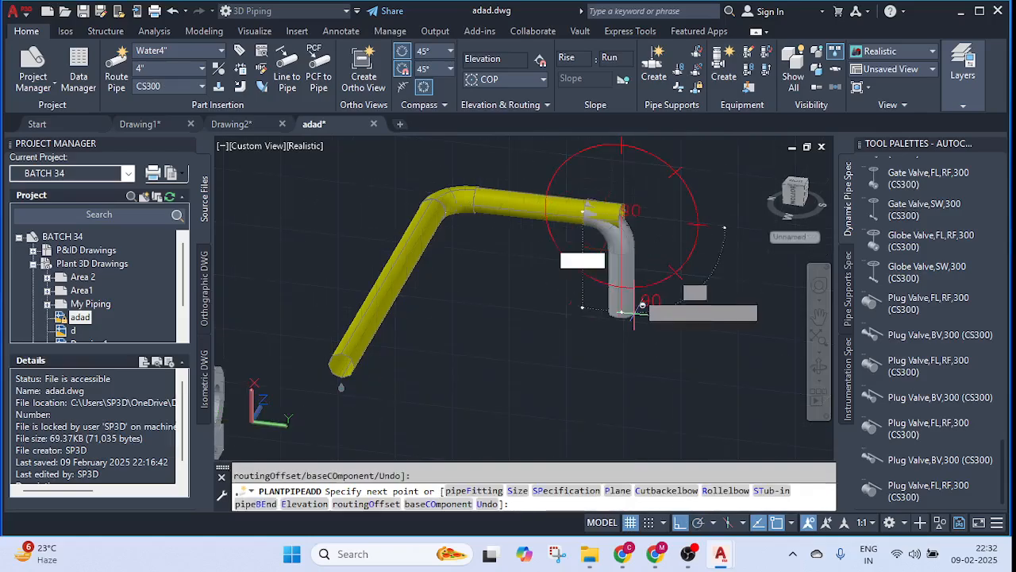
right_click(633, 313, "ctrl")
left_click(623, 394)
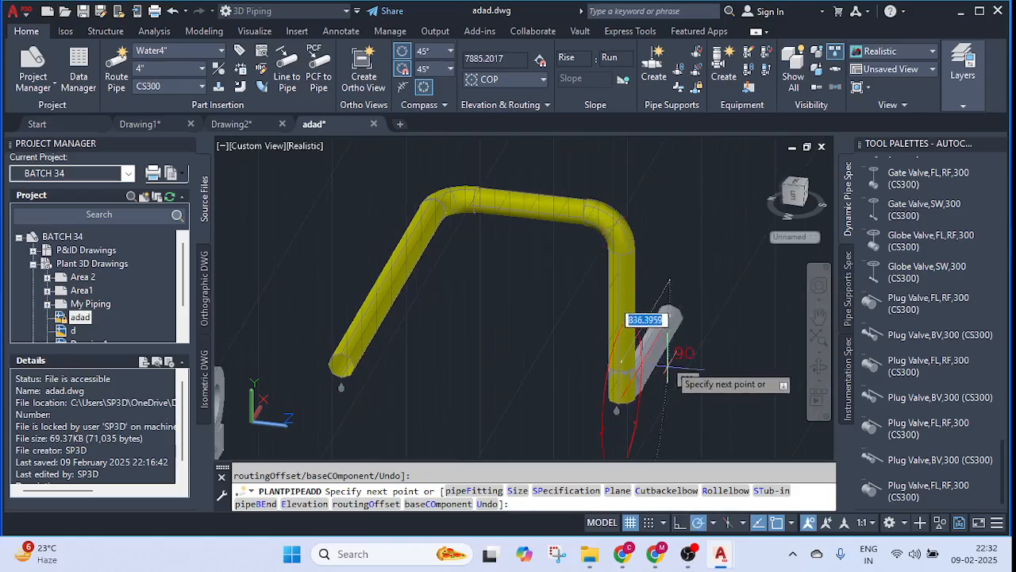
- Continue the run at the lower elevation with two horizontal 4" segments, the first heading back and the second turning 90° away from the pump
left_click(697, 268)
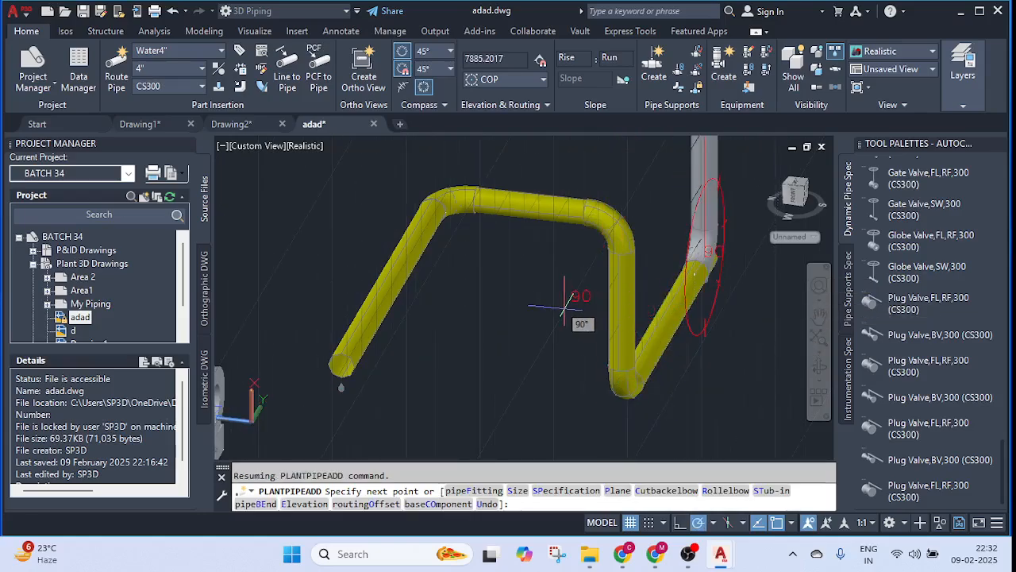
scroll(526, 301, "down", 1)
right_click(764, 284, "ctrl")
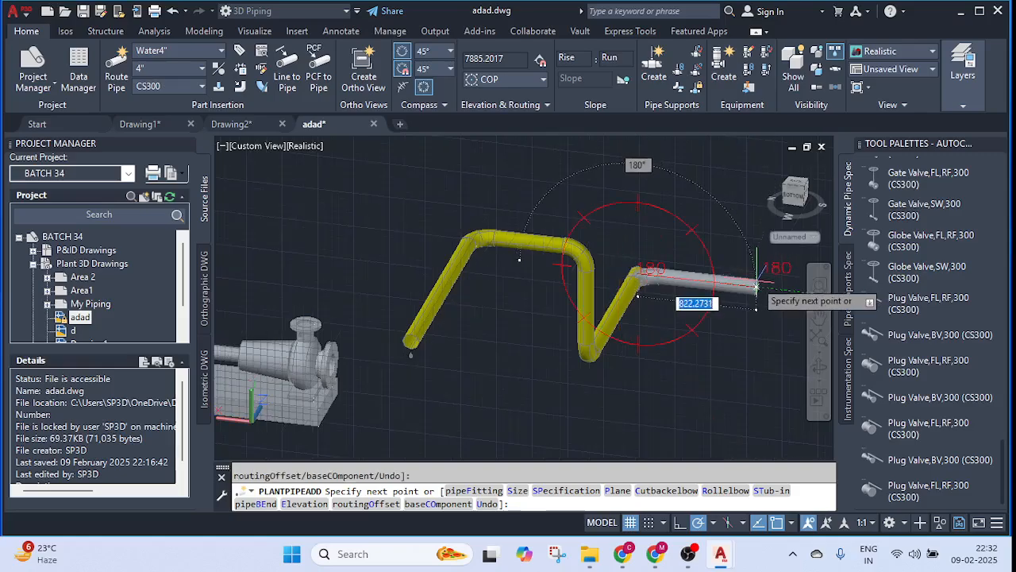
left_click(738, 283)
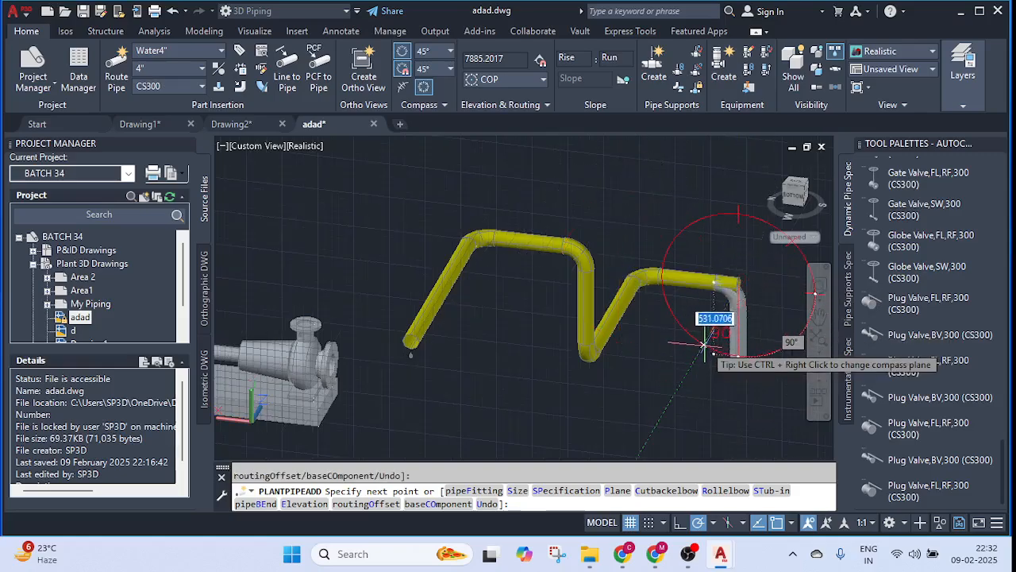
- Route the pipe up to an elevation of about 9755, back across toward the pump, and down to about 8917
scroll(715, 278, "down", 3)
scroll(726, 252, "up", 2)
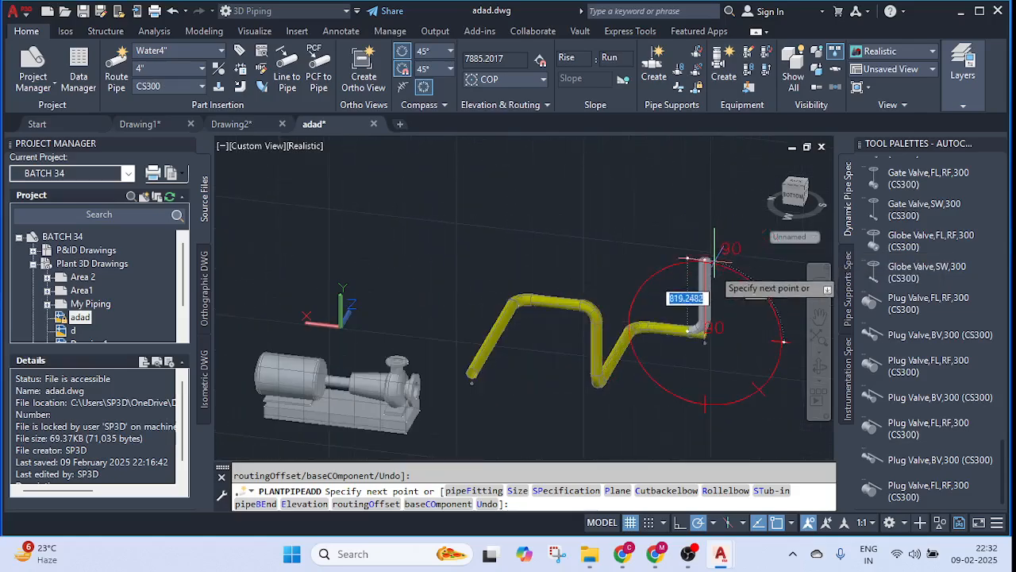
left_click(705, 152)
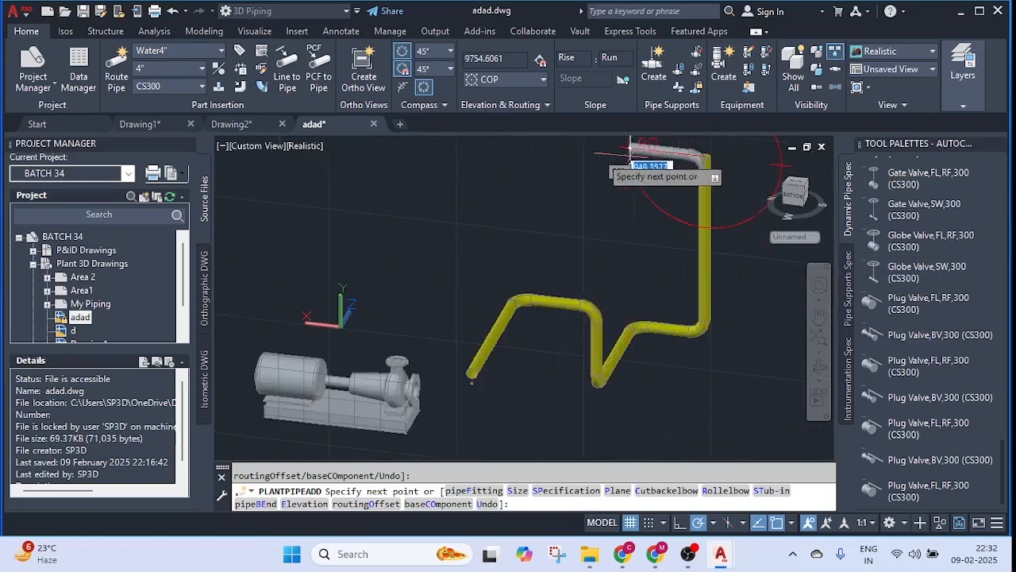
left_click(533, 148)
left_click(533, 208)
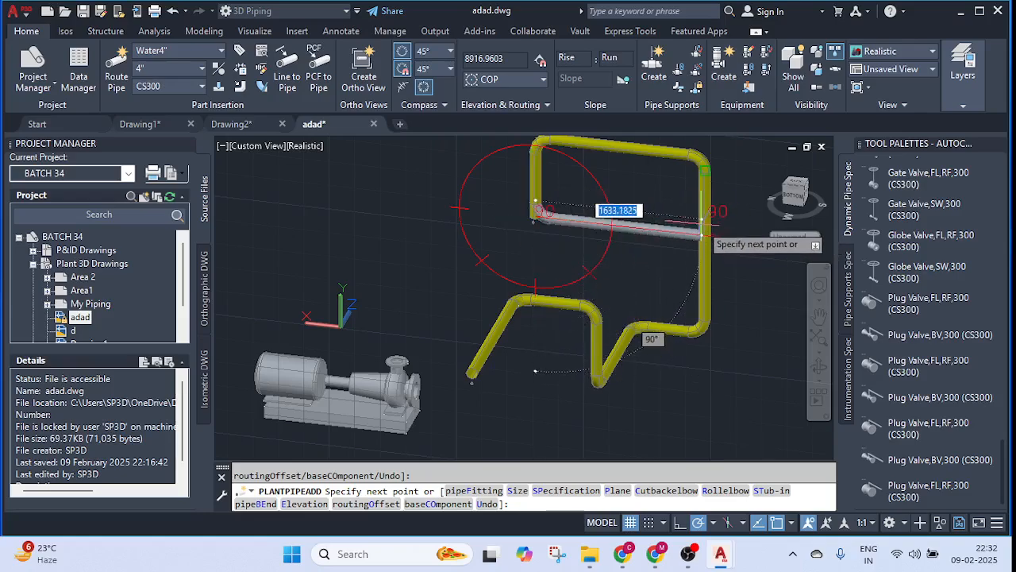
- Close the loop by routing the open end horizontally into the tall vertical pipe with a Perpendicular snap, joining them with a tee
scroll(701, 230, "up", 3)
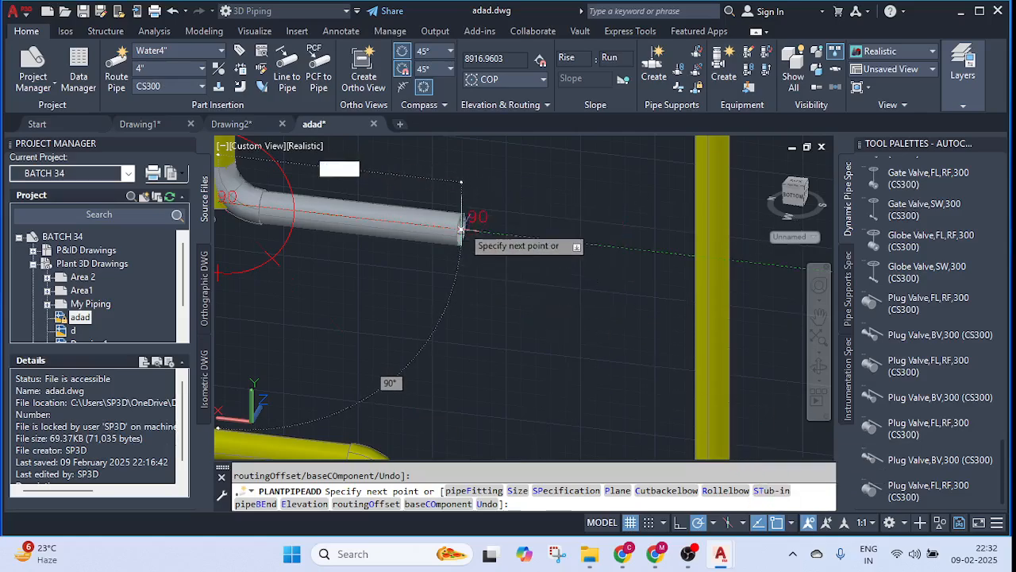
key("shift")
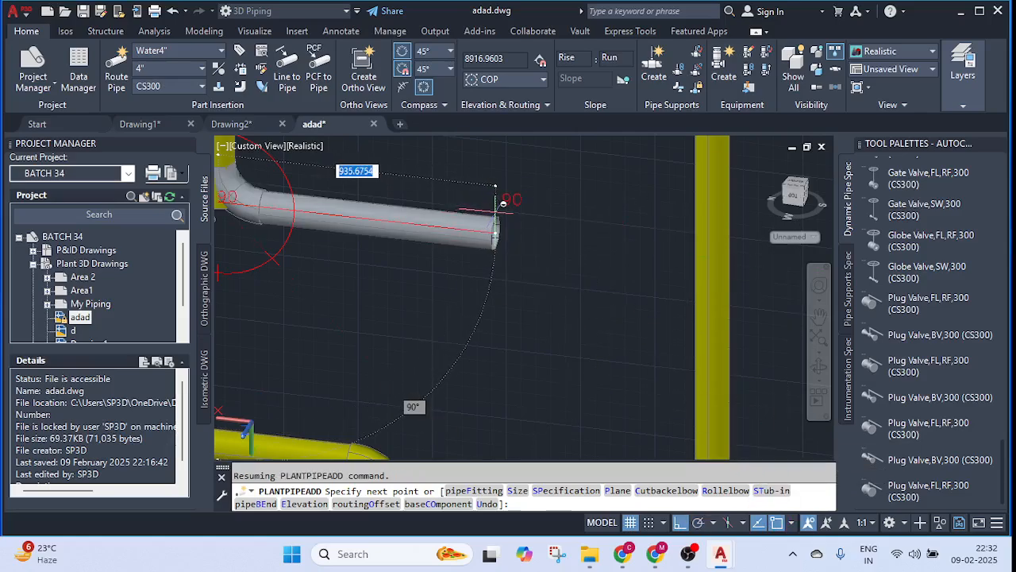
scroll(503, 204, "down", 3)
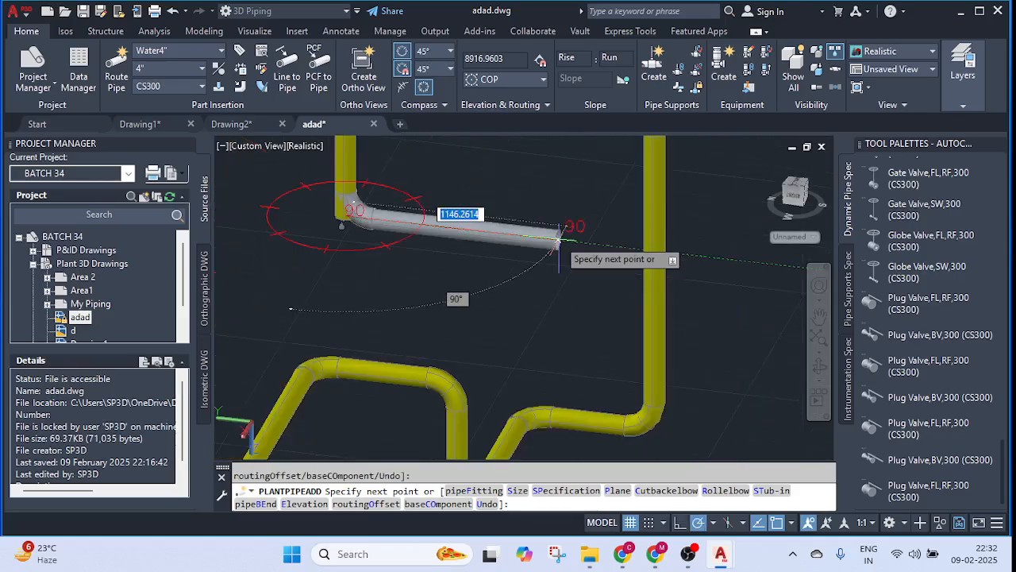
key("shift")
right_click(577, 222, "ctrl")
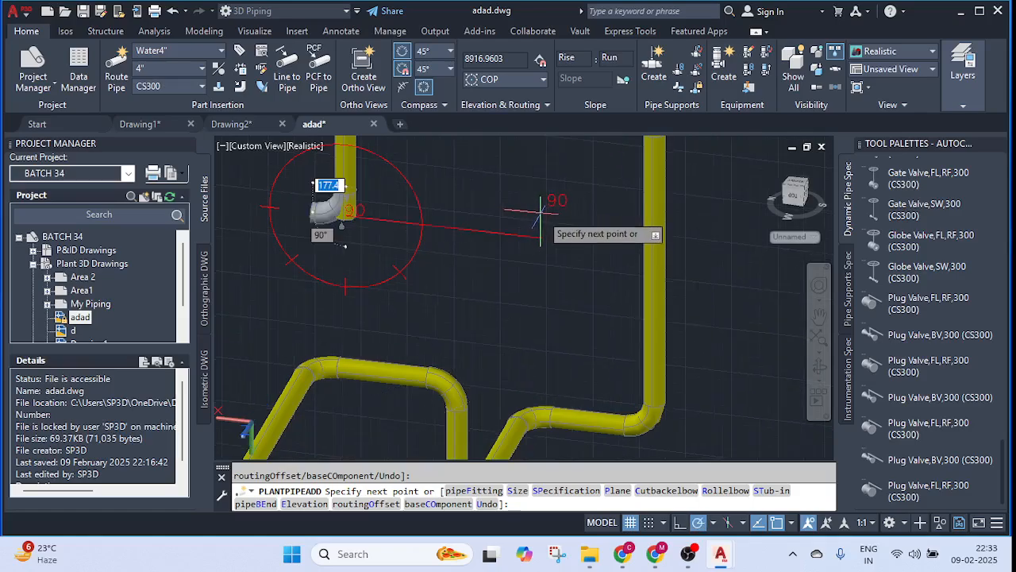
right_click(584, 242, "ctrl")
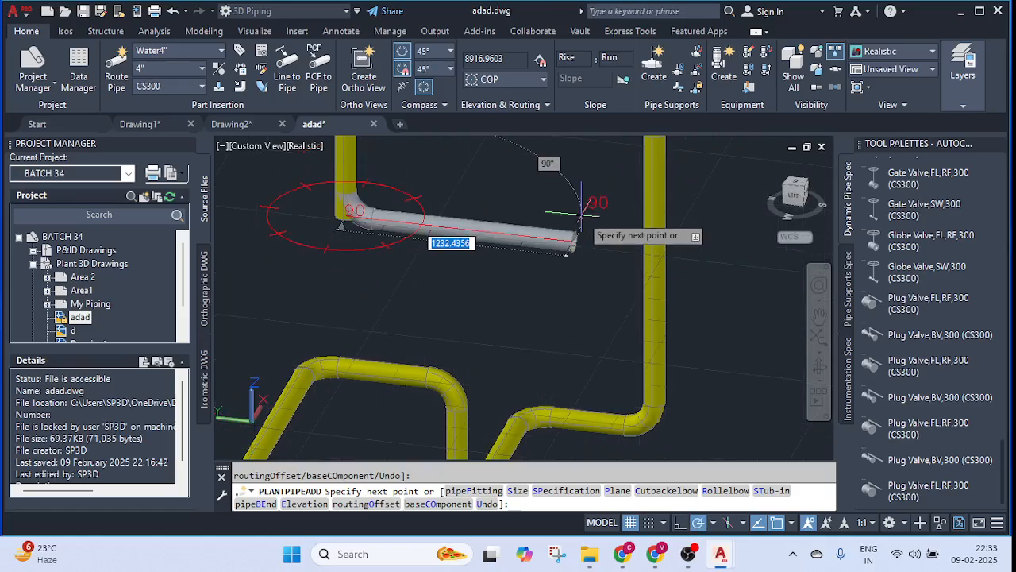
right_click(594, 242, "shift")
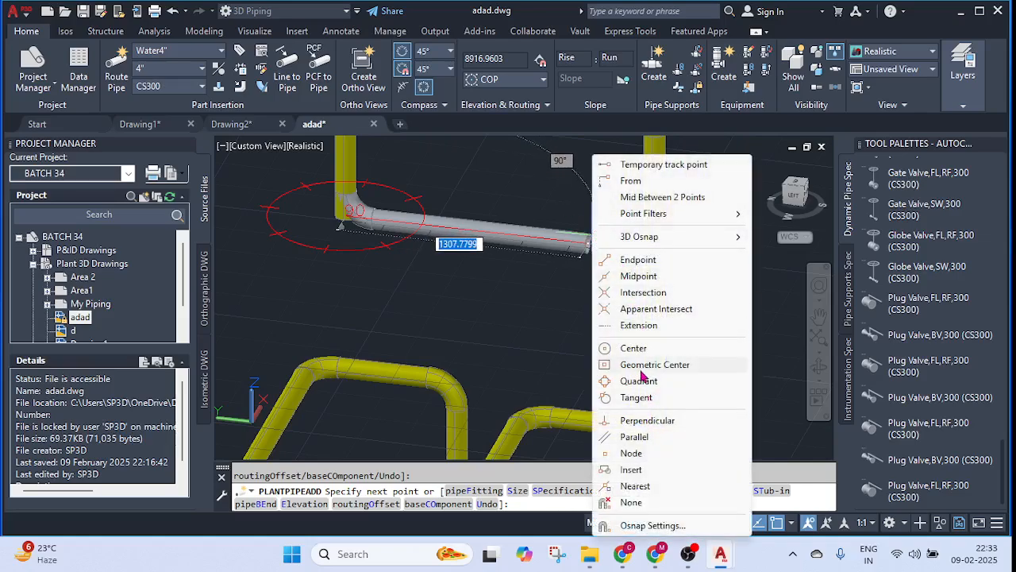
left_click(639, 421)
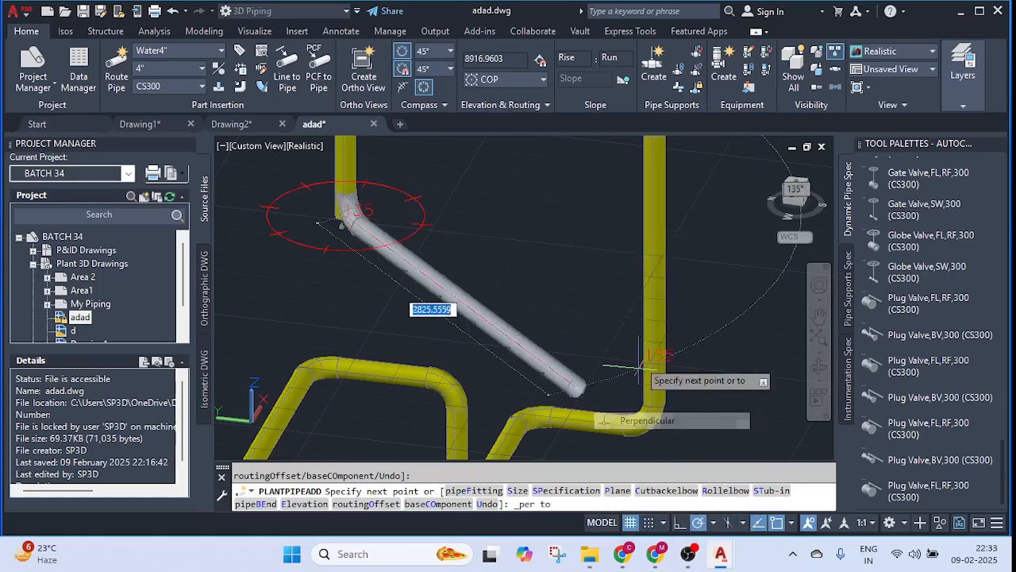
left_click(651, 252)
scroll(663, 260, "up", 4)
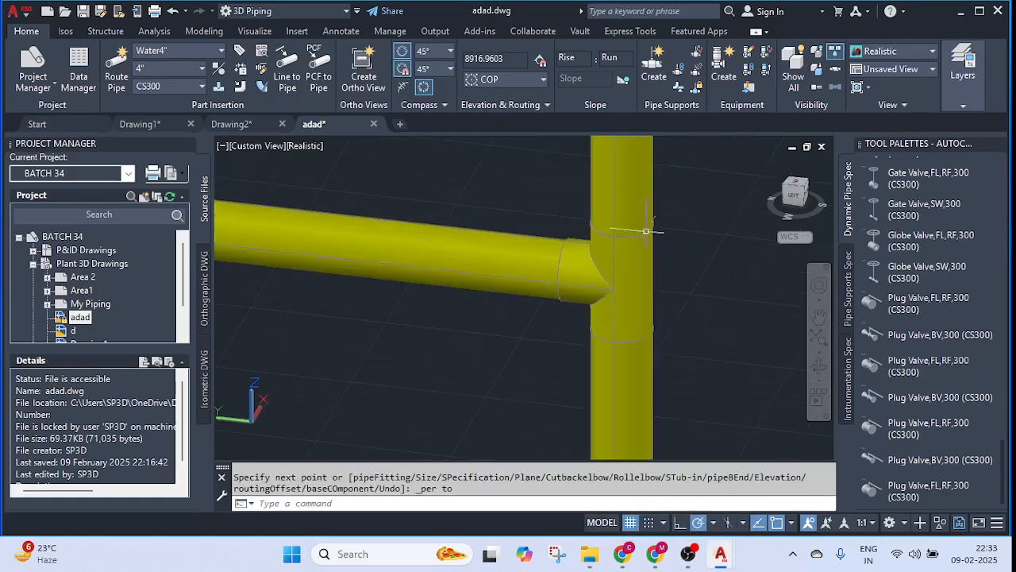
left_click(516, 196)
left_click(660, 340)
key("Escape")
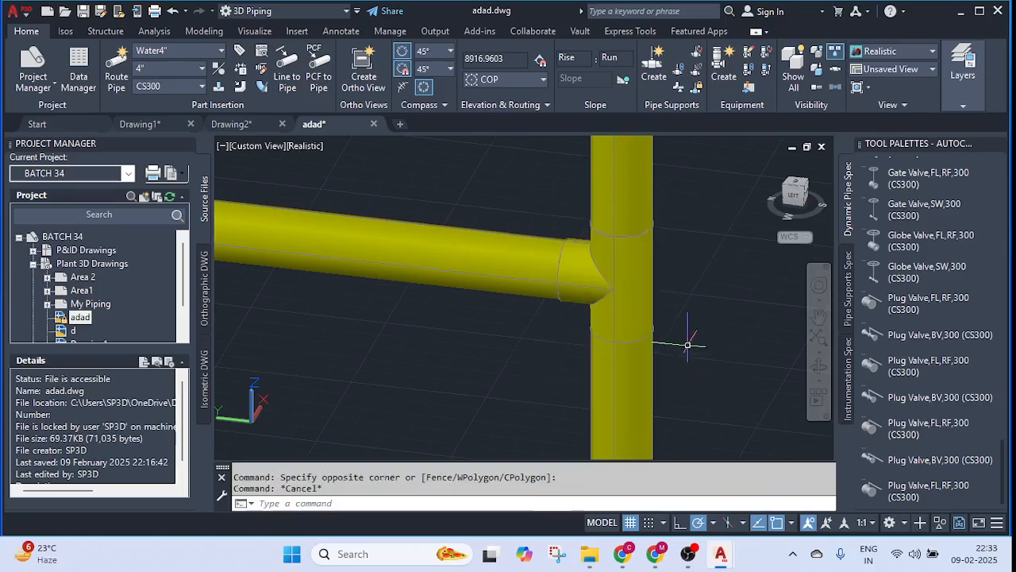
- Move the loop's short vertical pipe outward toward the pump side, lengthening the horizontal pipes connected to it
scroll(681, 257, "down", 5)
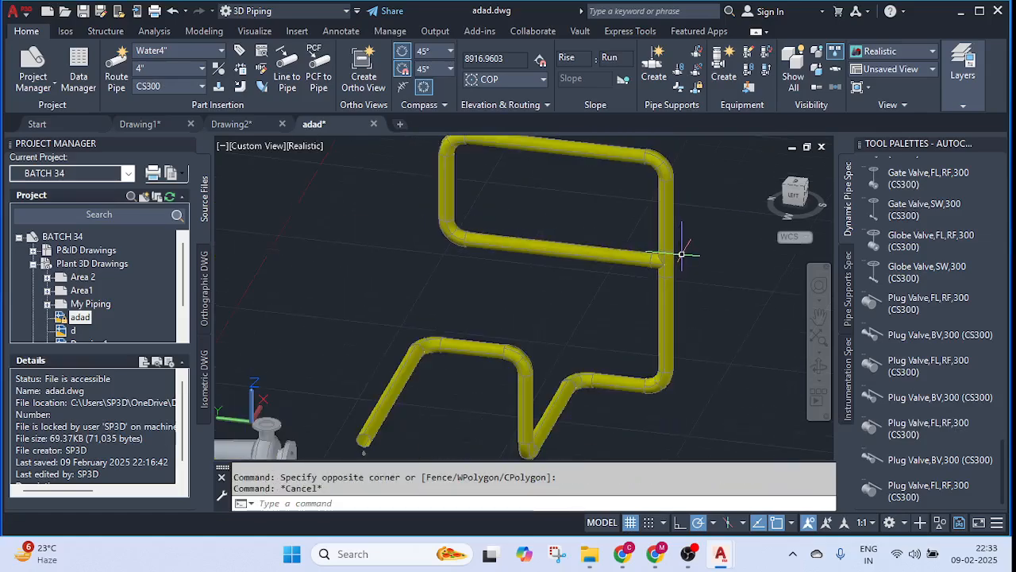
scroll(680, 254, "up", 2)
middle_click_drag(680, 254, 689, 363)
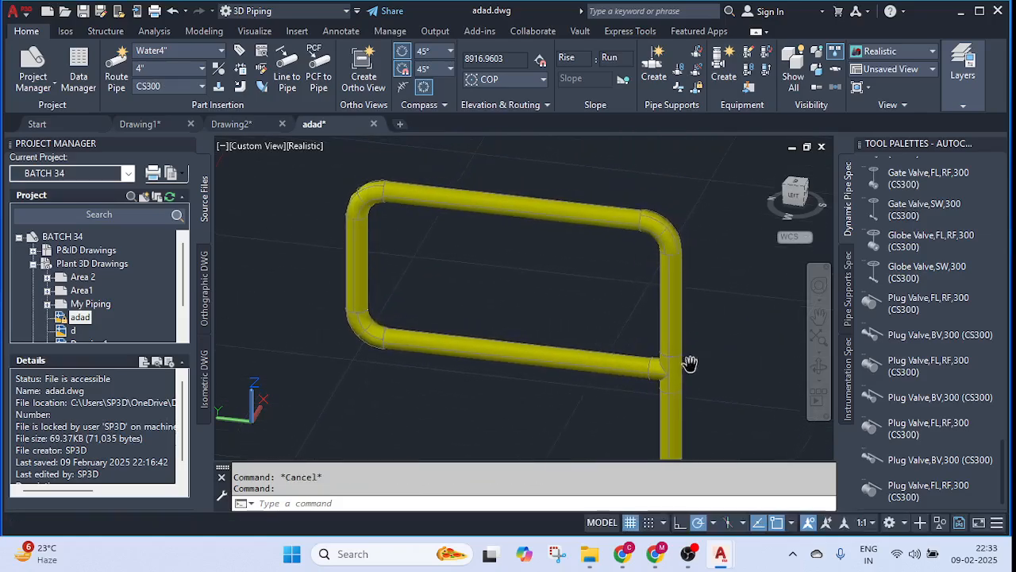
middle_click_drag(524, 252, 633, 298)
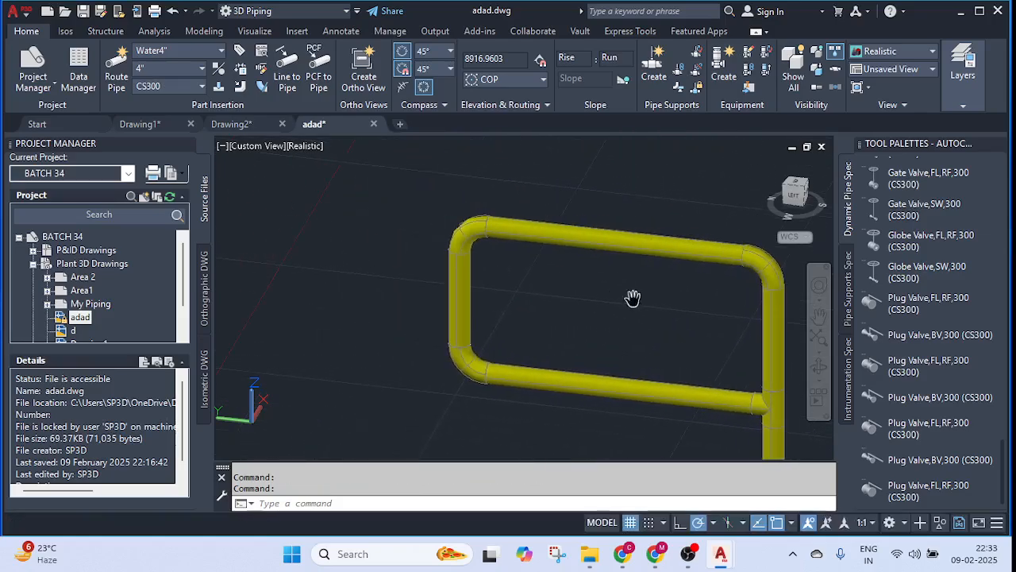
left_click(472, 302)
left_click(459, 296)
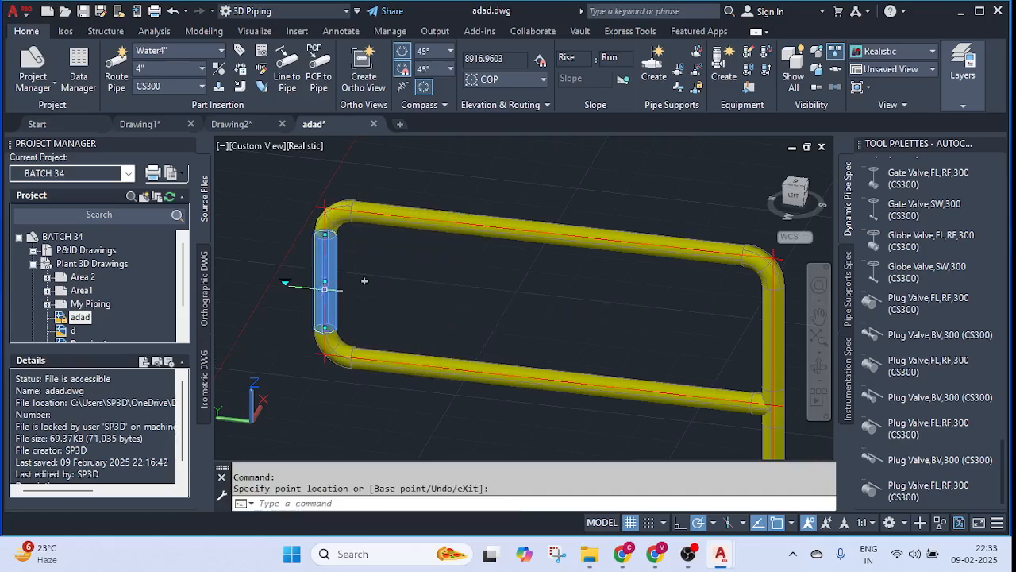
scroll(364, 280, "down", 1)
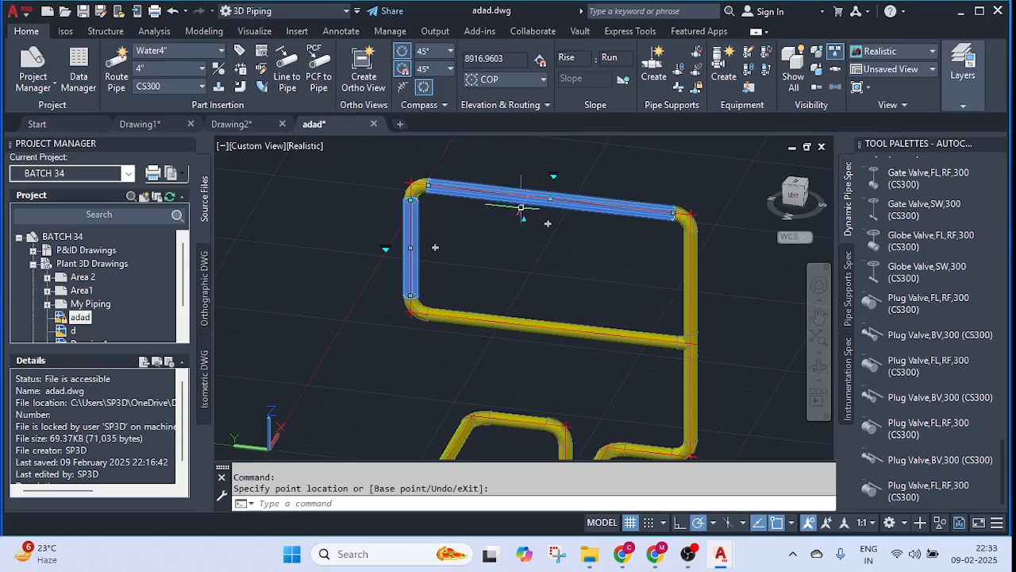
scroll(520, 208, "up", 3)
key("Escape")
- Branch a horizontal 4" pipe outward from the midpoint of the loop's short vertical pipe
scroll(494, 242, "up", 3)
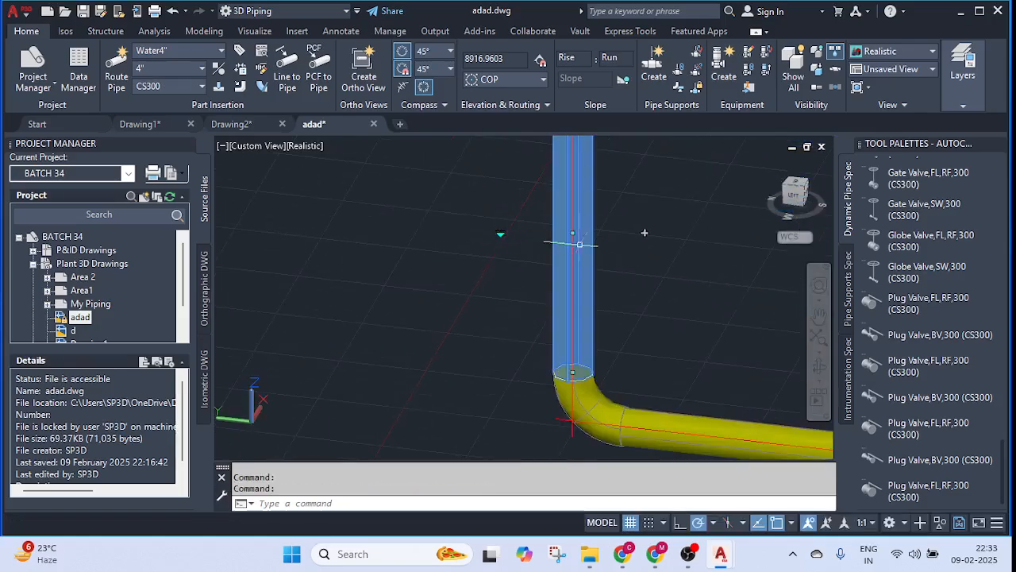
left_click(572, 233)
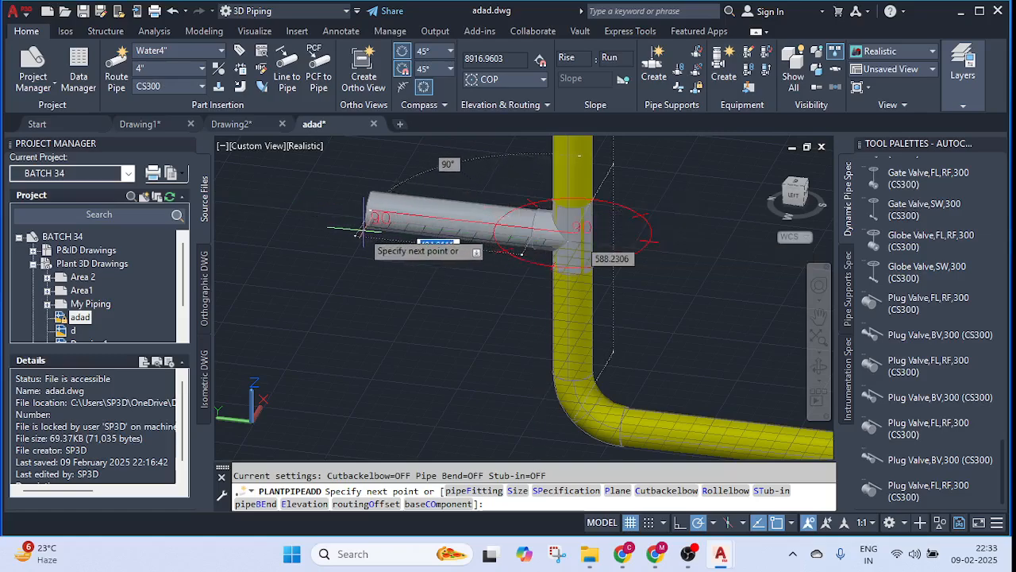
left_click(310, 213)
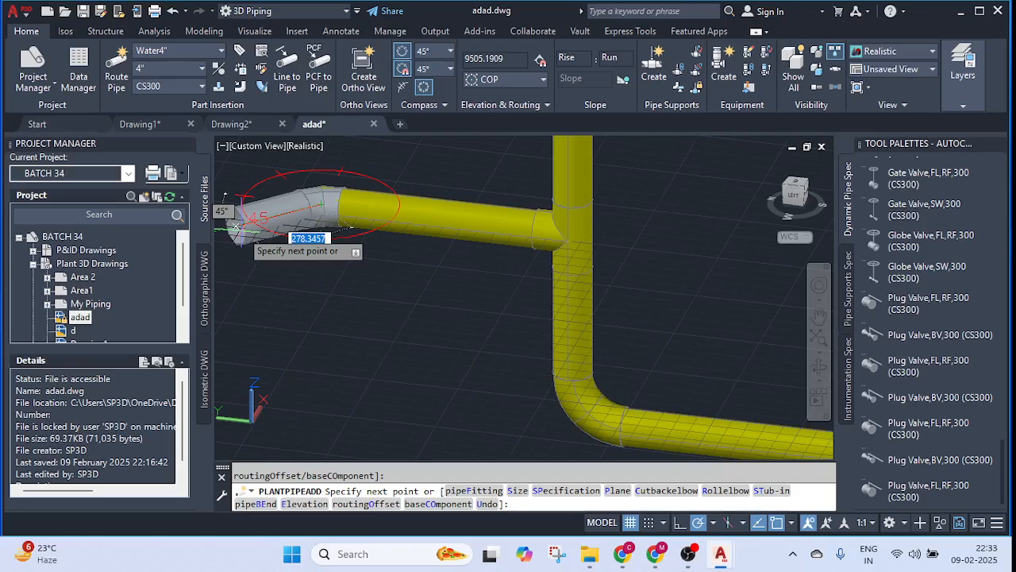
key("Escape")
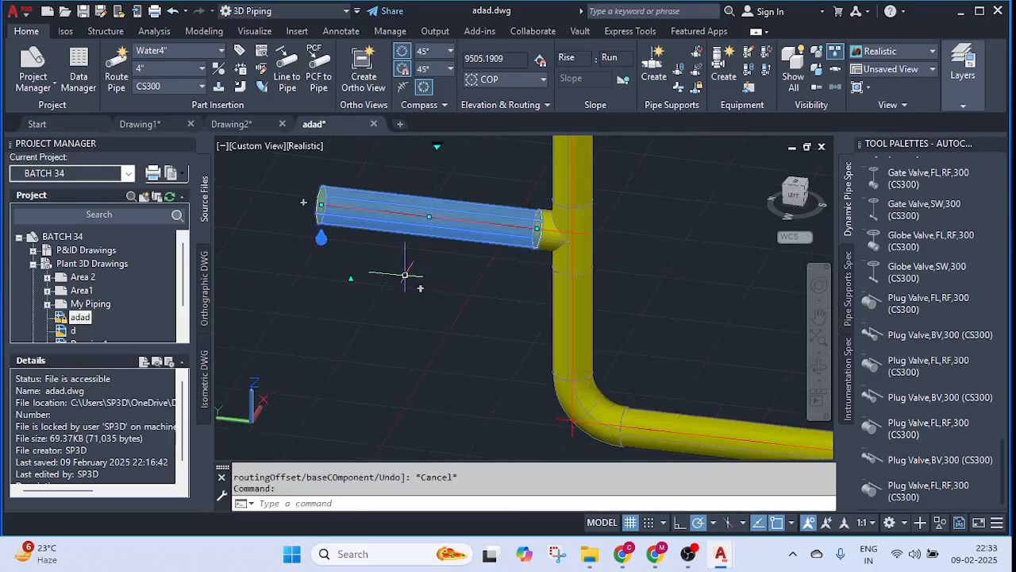
- Continue the branch from its open end through a 90° elbow with a horizontal segment about 884 long
left_click(321, 238)
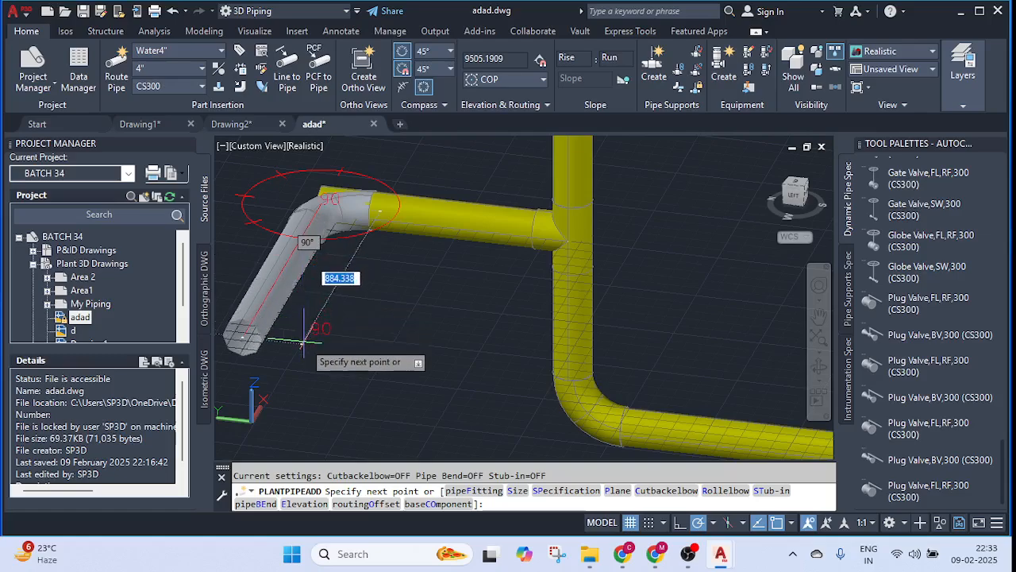
left_click(244, 333)
key("Escape")
- Branch a 1" pipe vertically upward from the midpoint of the horizontal 4" branch pipe, up to an elevation of about 9767
left_click(462, 223)
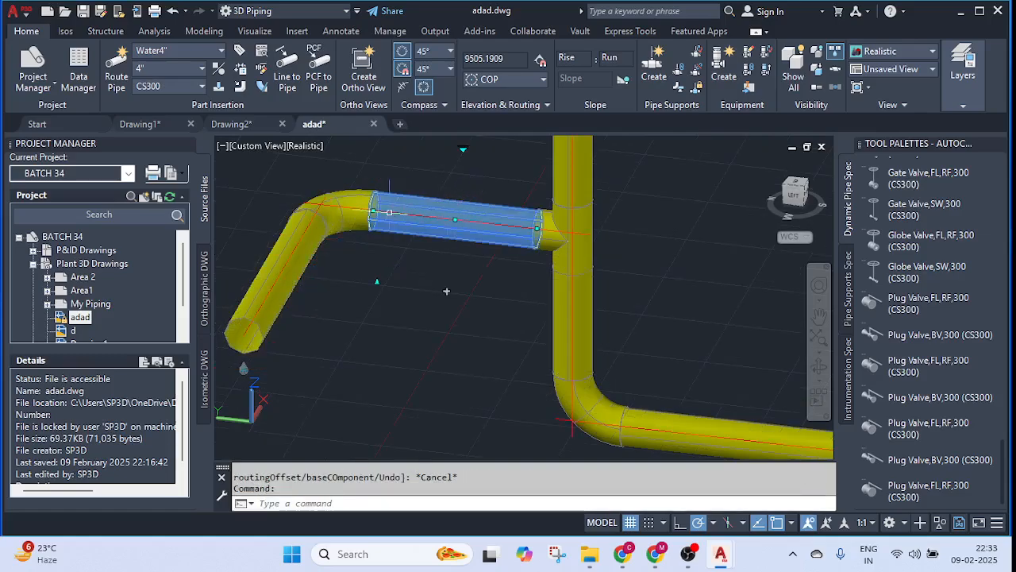
middle_click_drag(447, 291, 471, 328)
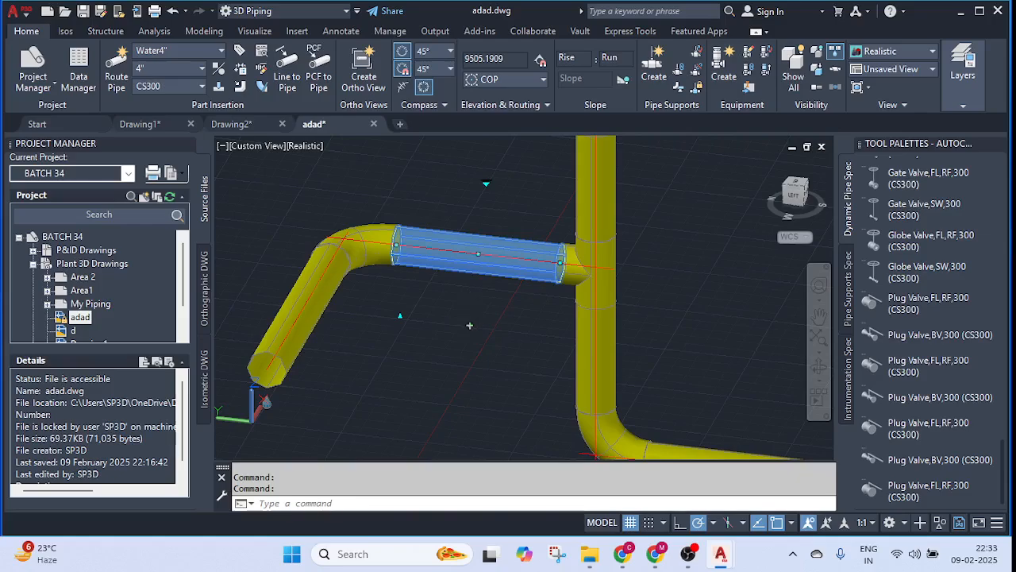
left_click(478, 254)
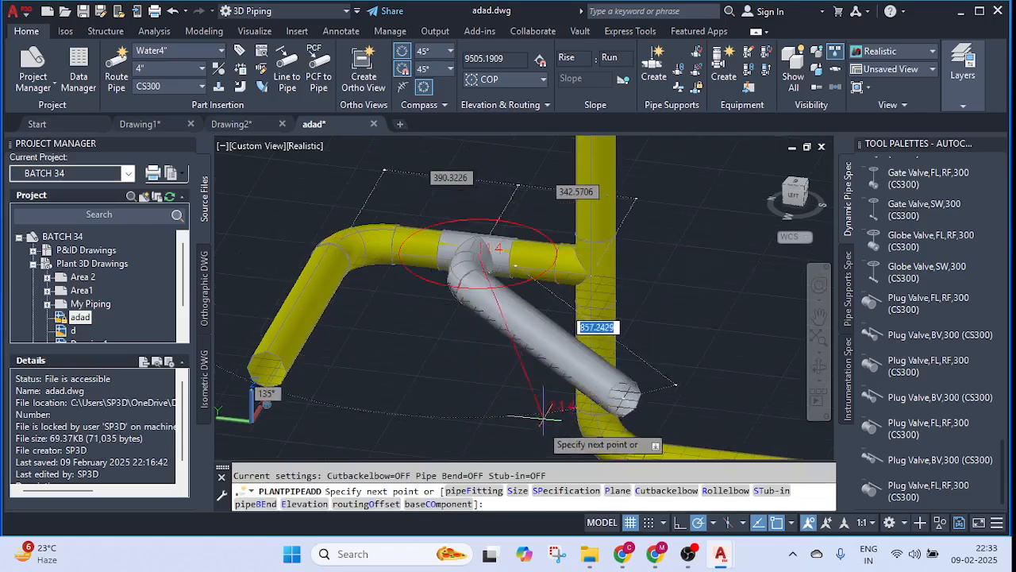
left_click(516, 490)
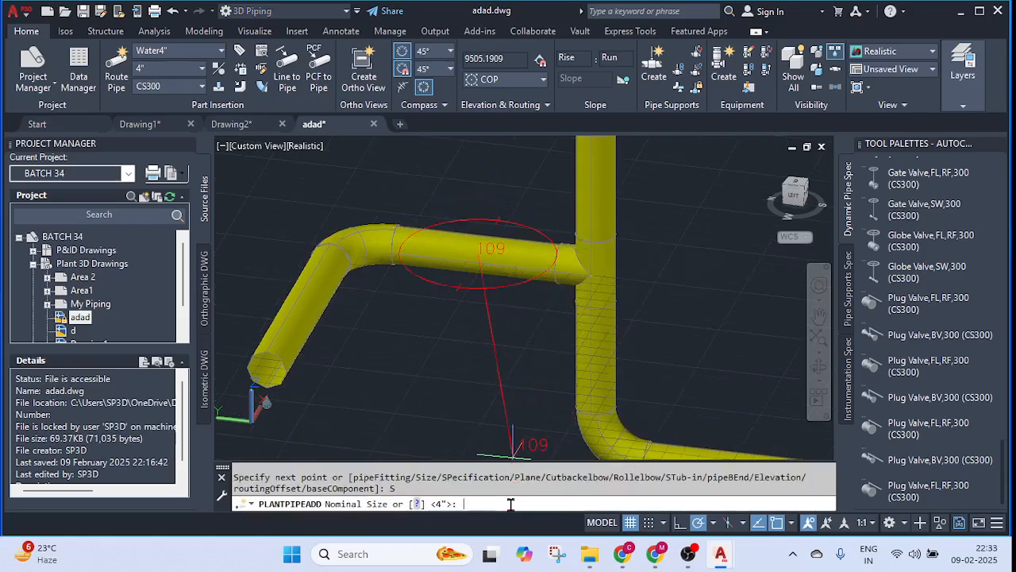
type("1\"")
key("Return")
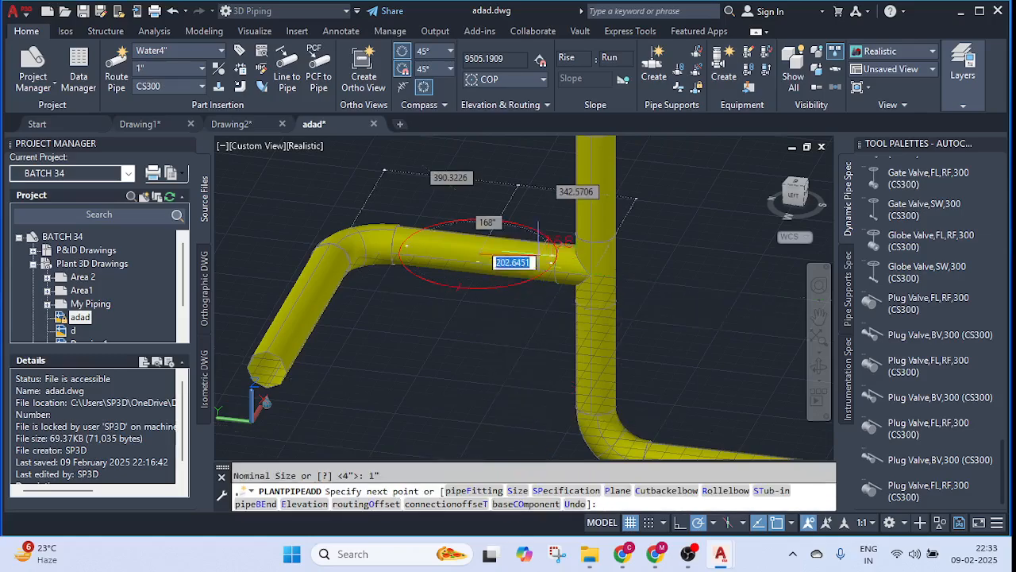
right_click(475, 216, "ctrl")
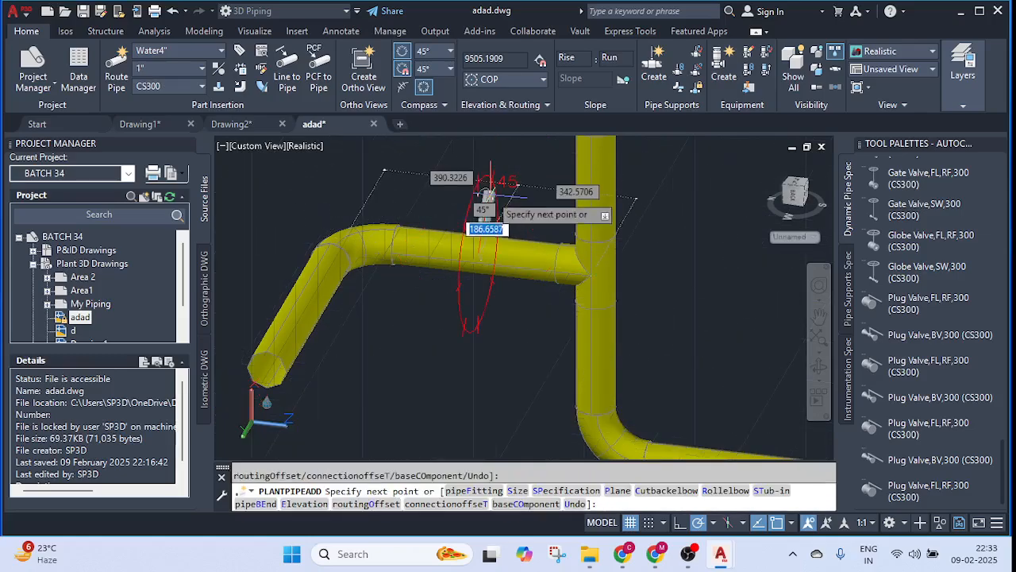
left_click(476, 186)
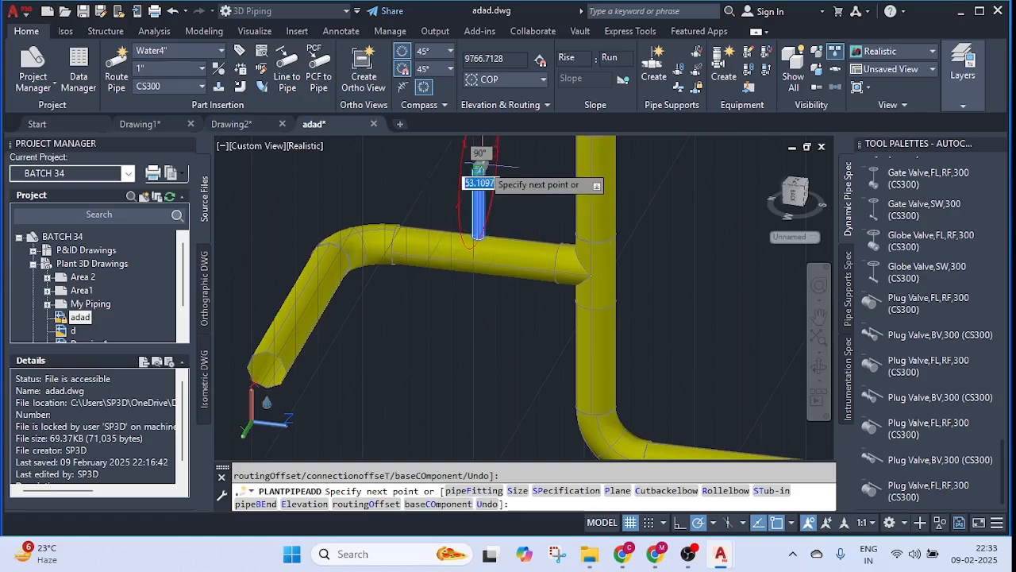
key("Escape")
- Insert a Check Valve,FL,RF,300 (CS300) into the loop's upper horizontal pipe, close to the corner farthest from the branch
scroll(477, 222, "up", 3)
scroll(479, 267, "down", 6)
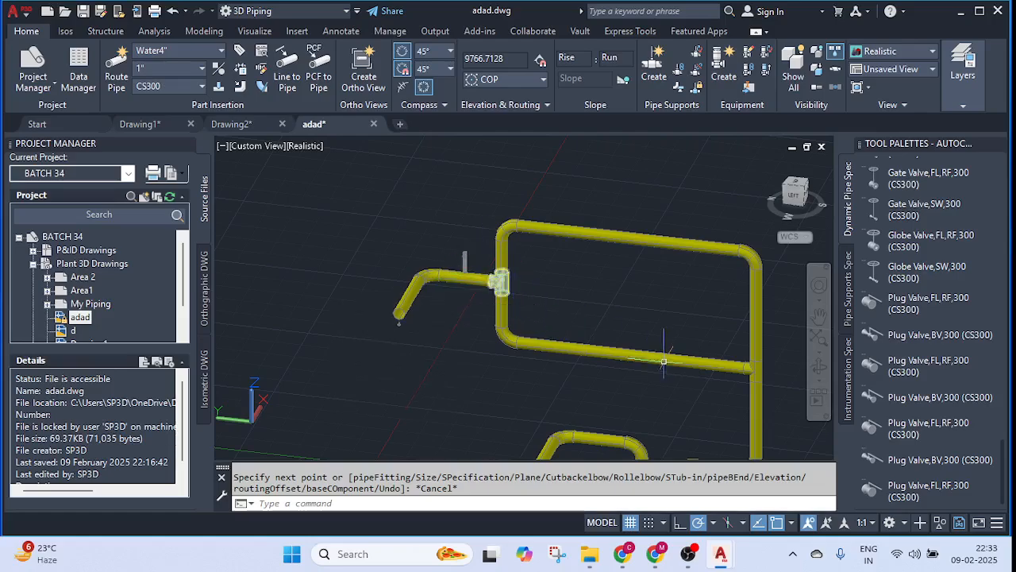
middle_click_drag(495, 283, 366, 260, "shift")
scroll(366, 260, "up", 2)
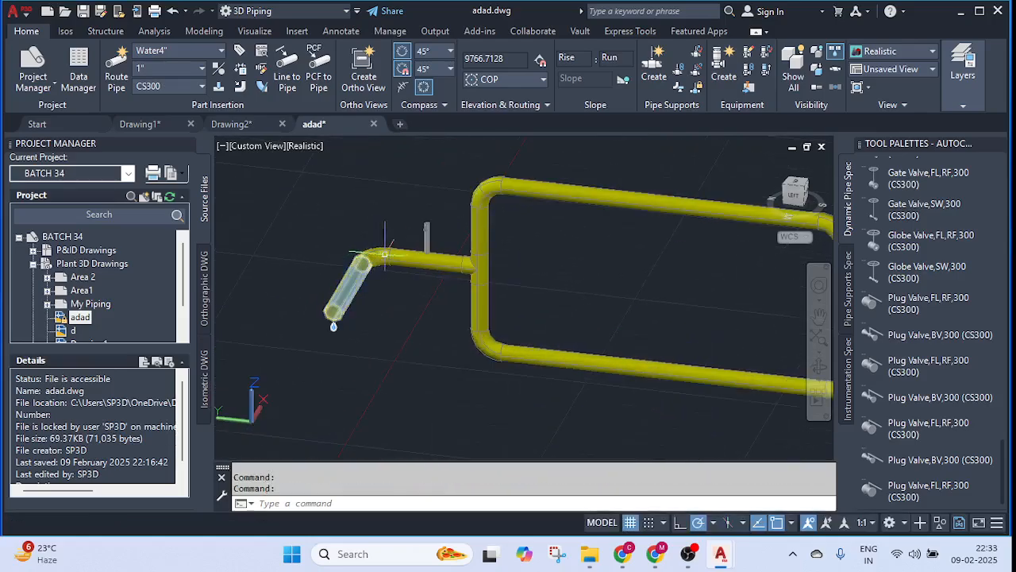
middle_click_drag(492, 253, 423, 230)
scroll(912, 320, "up", 5)
scroll(930, 238, "up", 5)
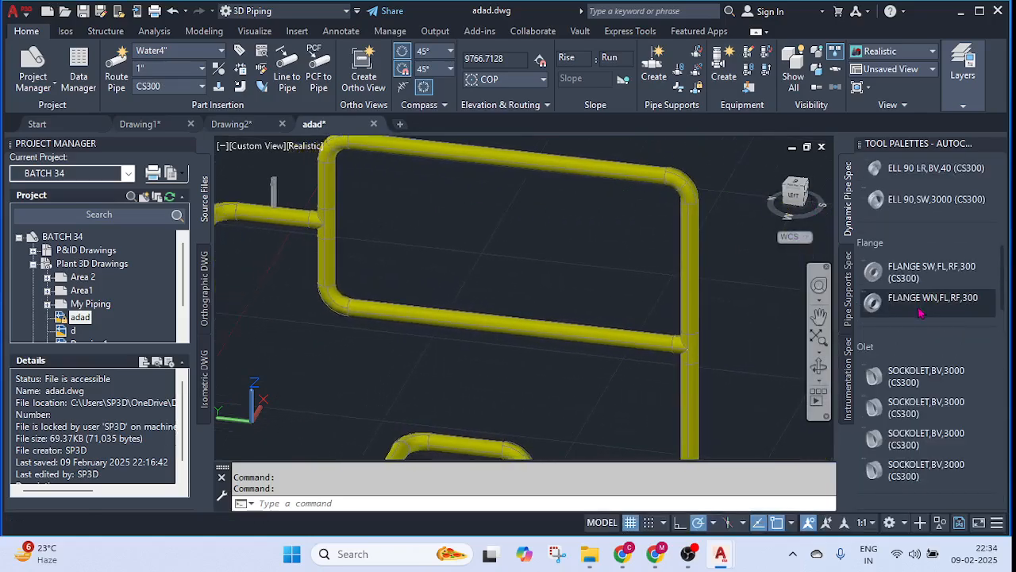
scroll(931, 267, "down", 10)
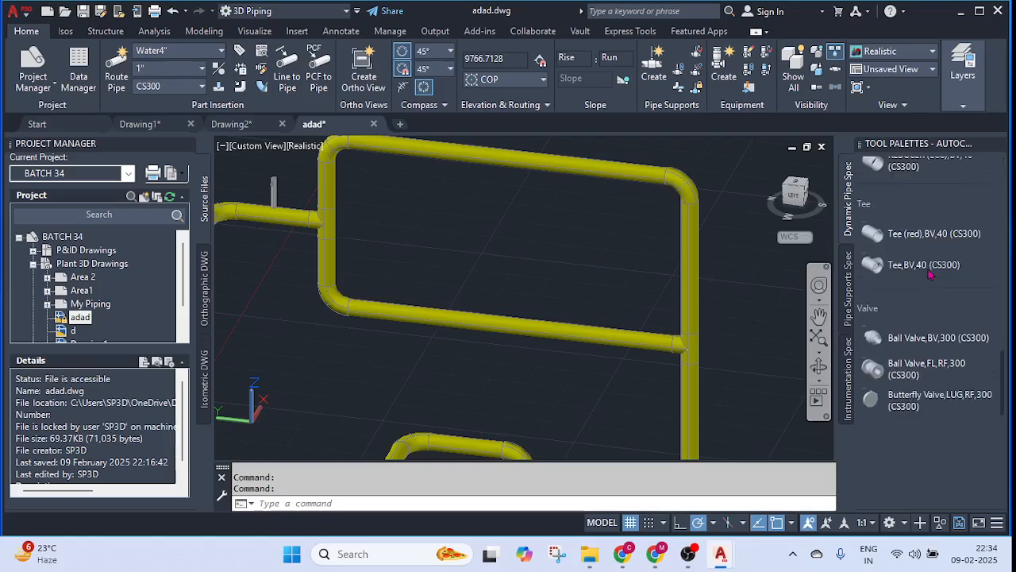
left_click(901, 500)
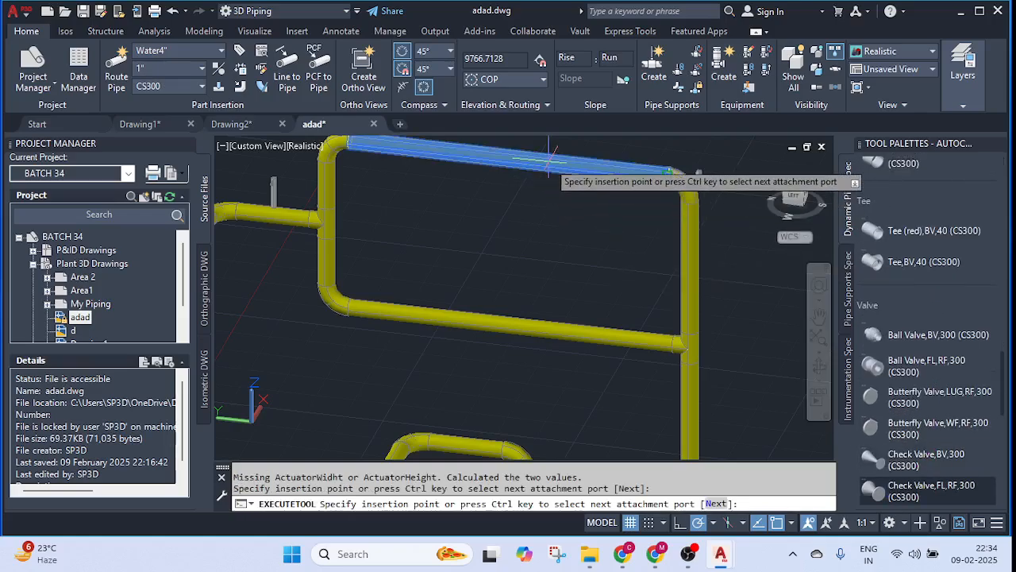
left_click(591, 166)
left_click(592, 288)
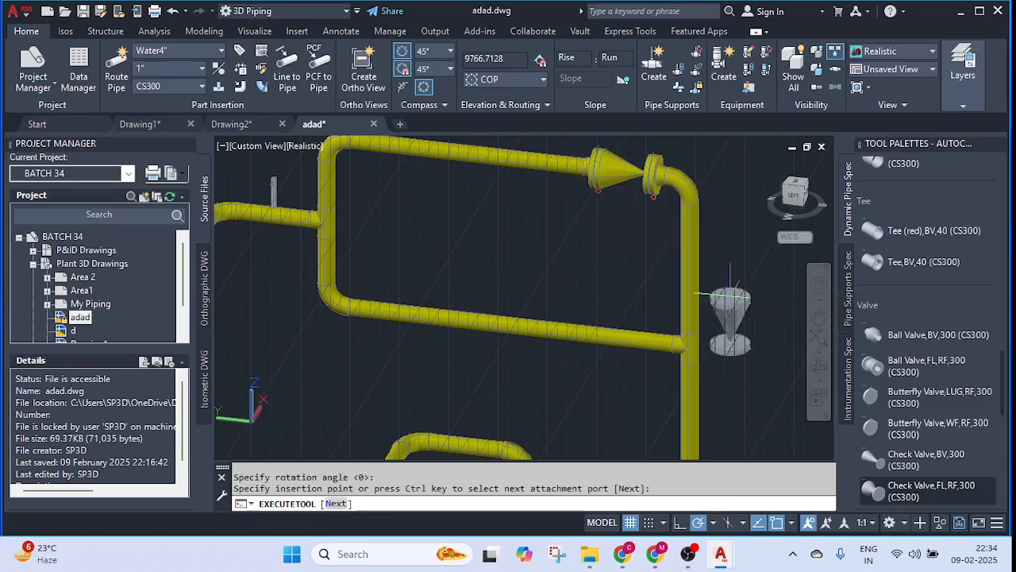
- Choose the Ball Valve,FL,RF,300 (CS300) and attach the valve to the open upper end of the vertical 1" pipe
left_click(910, 380)
middle_click_drag(308, 337, 523, 405)
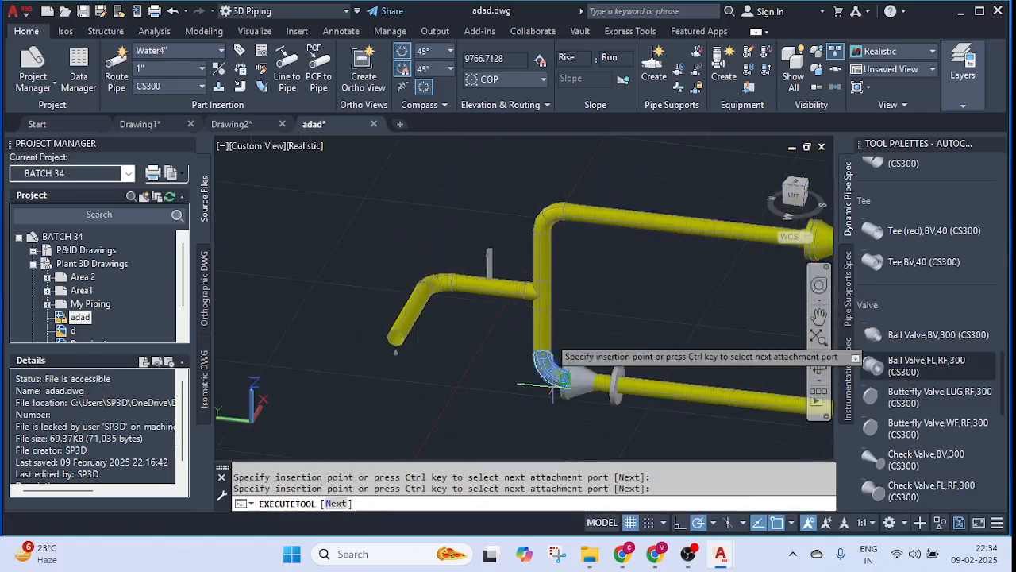
scroll(502, 265, "up", 6)
left_click(448, 237)
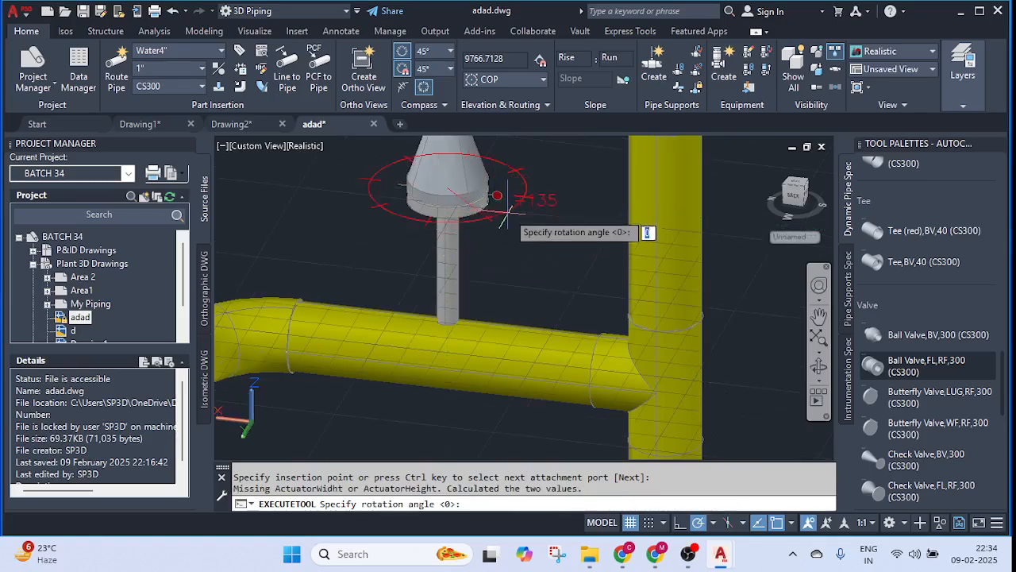
middle_click_drag(445, 216, 453, 347, "shift")
left_click(461, 172)
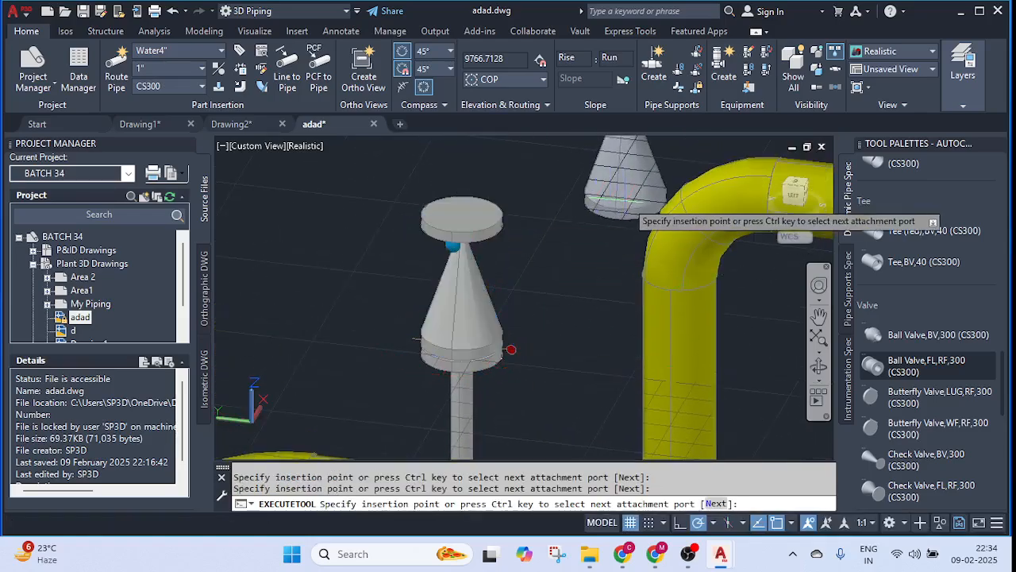
scroll(621, 208, "down", 8)
key("Escape")
middle_click_drag(572, 365, 388, 343)
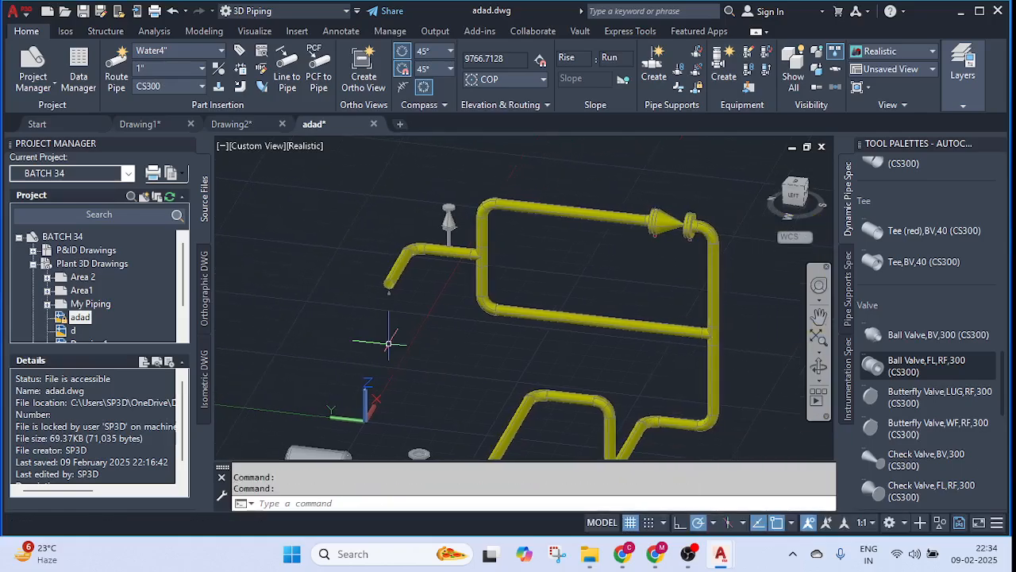
scroll(399, 304, "down", 2)
scroll(472, 305, "up", 3)
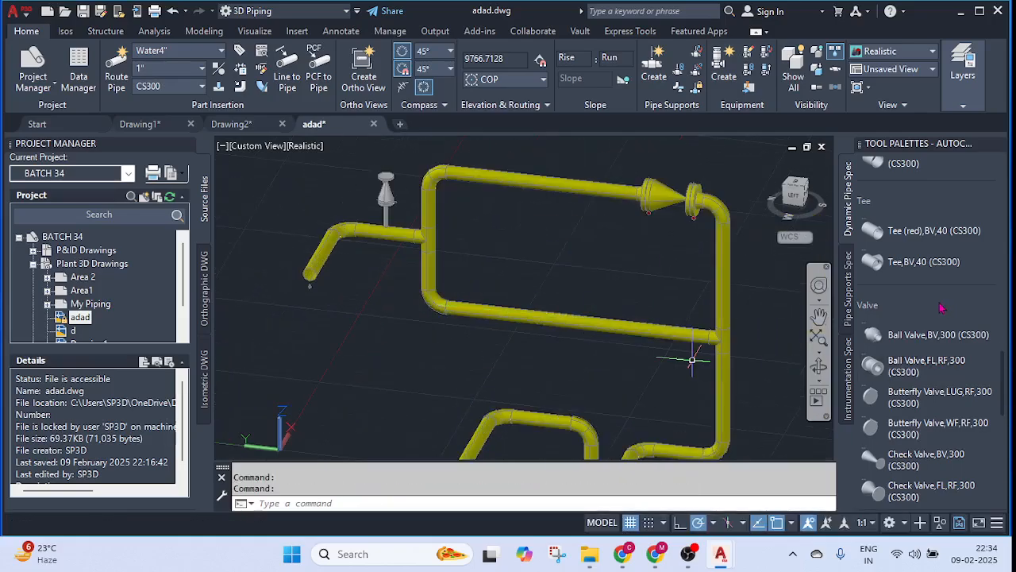
scroll(921, 380, "down", 5)
scroll(917, 373, "down", 6)
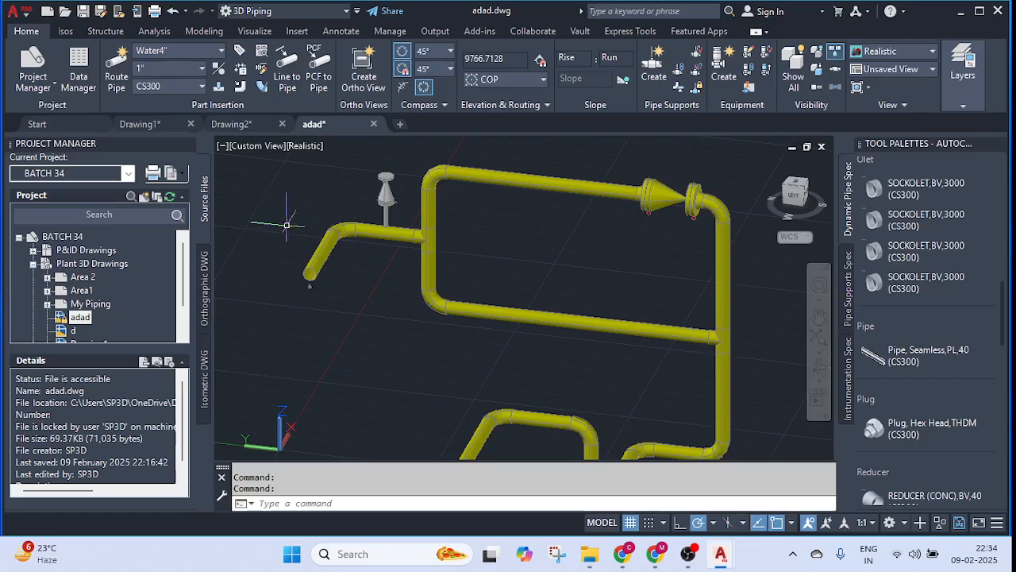
- Change the size of the branch's open-ended pipe beyond the elbow to 8" in its properties
scroll(346, 318, "down", 2)
scroll(347, 318, "up", 3)
scroll(356, 310, "up", 3)
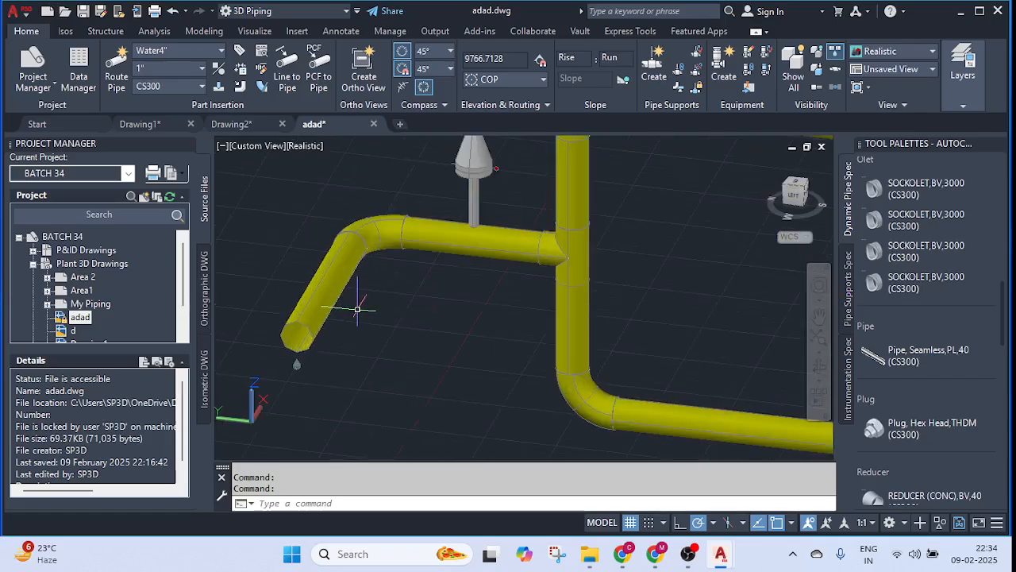
left_click(323, 291)
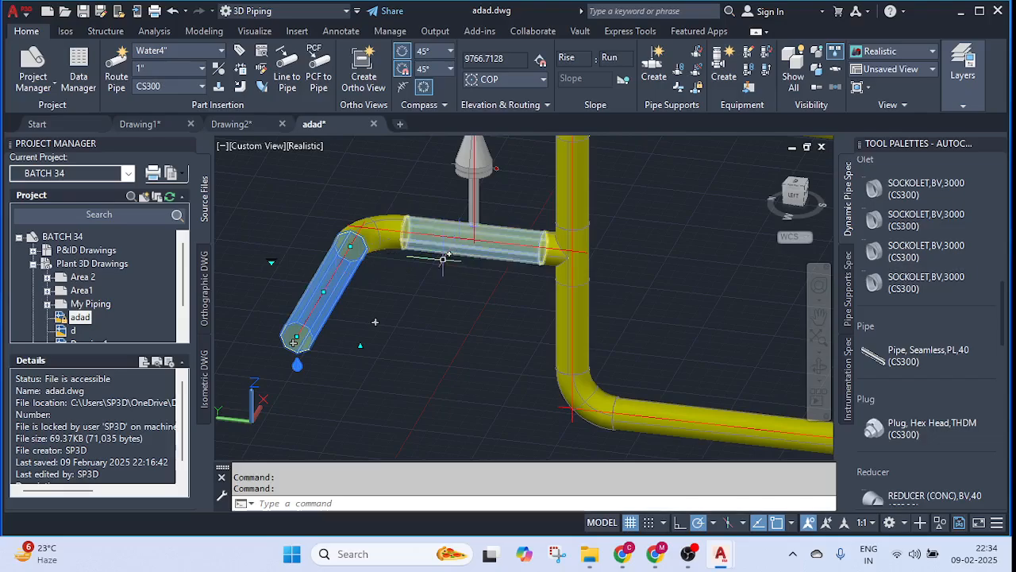
right_click(327, 294)
left_click(370, 509)
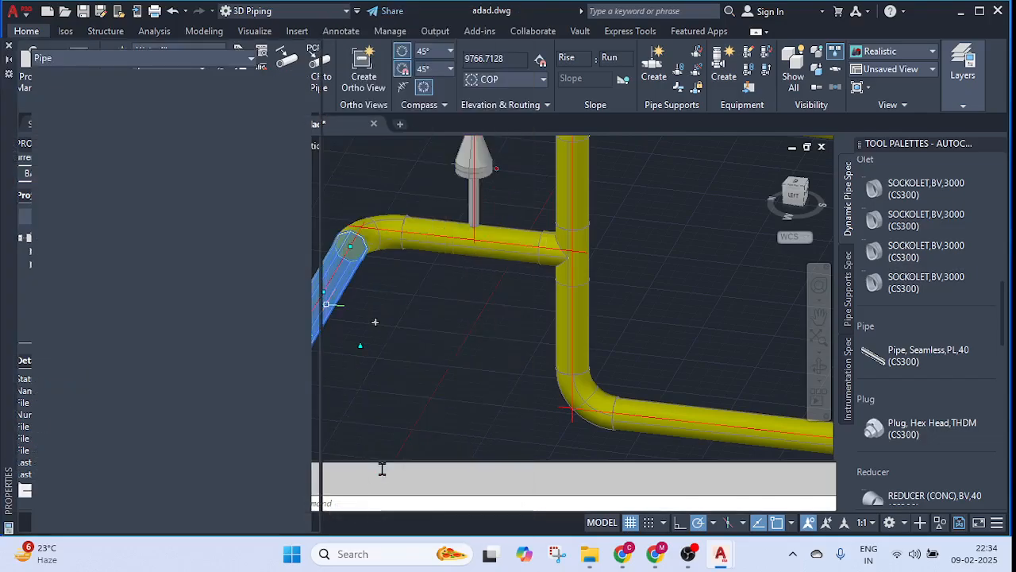
left_click(235, 298)
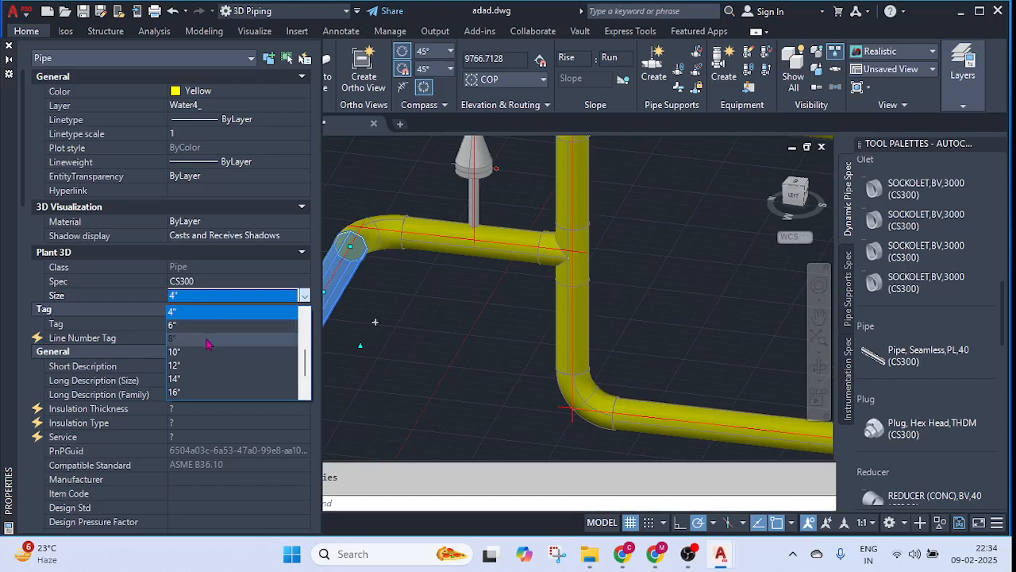
left_click(205, 344)
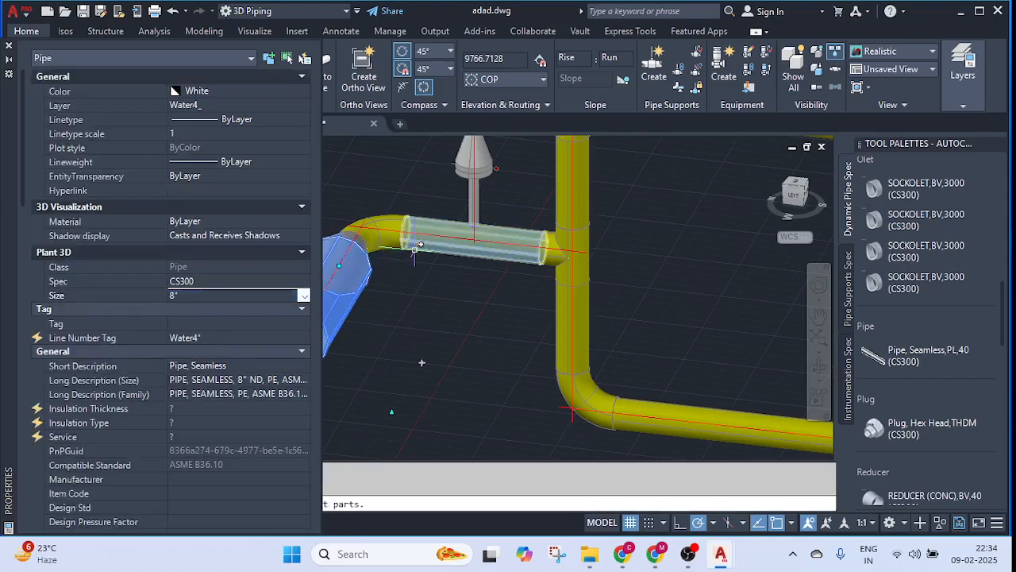
left_click(10, 46)
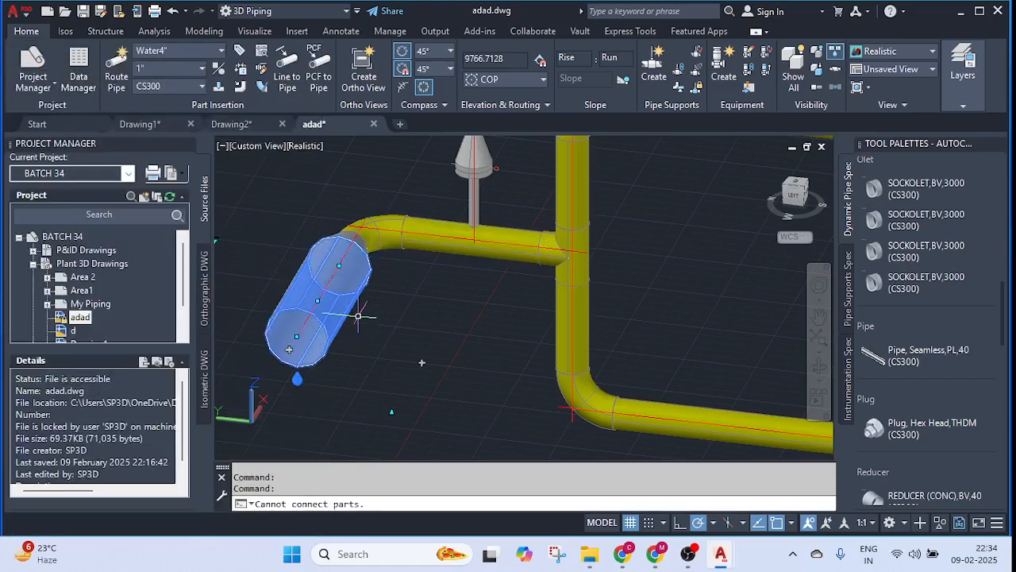
scroll(358, 316, "down", 1)
middle_click_drag(326, 285, 258, 304, "shift")
key("Escape")
scroll(412, 262, "down", 2)
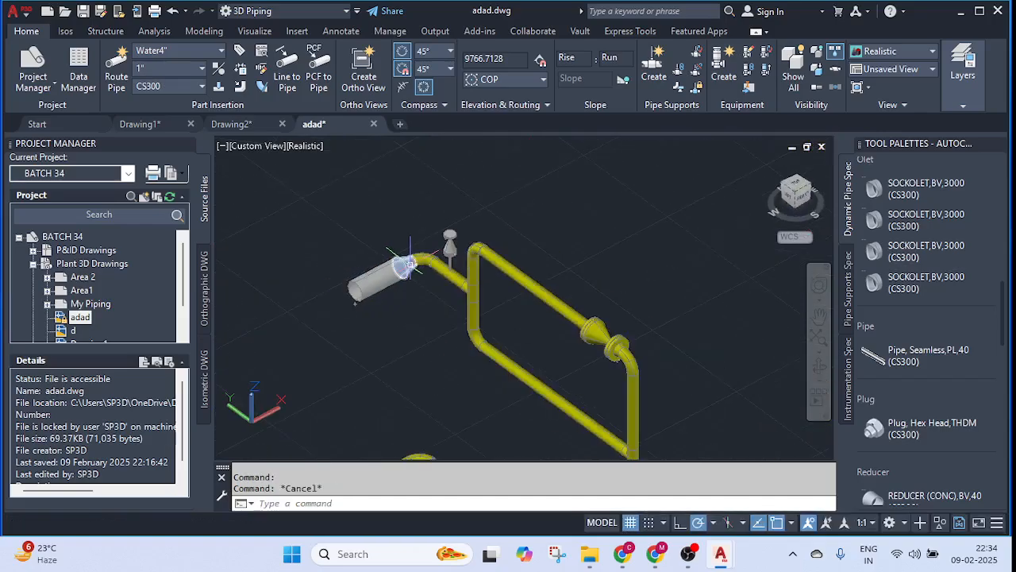
- Stretch the open end of the 8" pipe outward along its axis to lengthen the pipe
middle_click_drag(484, 288, 505, 221)
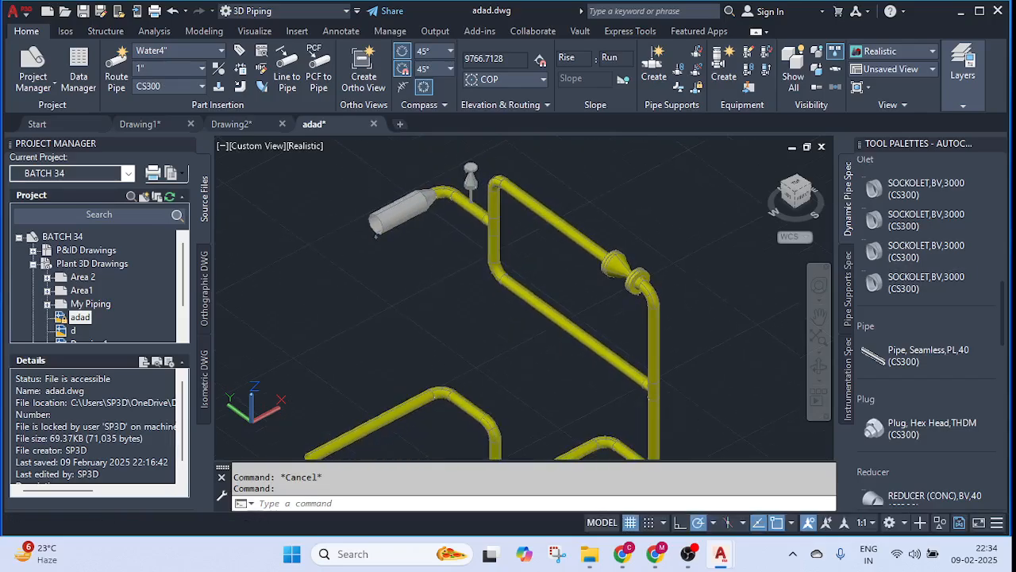
left_click(397, 211)
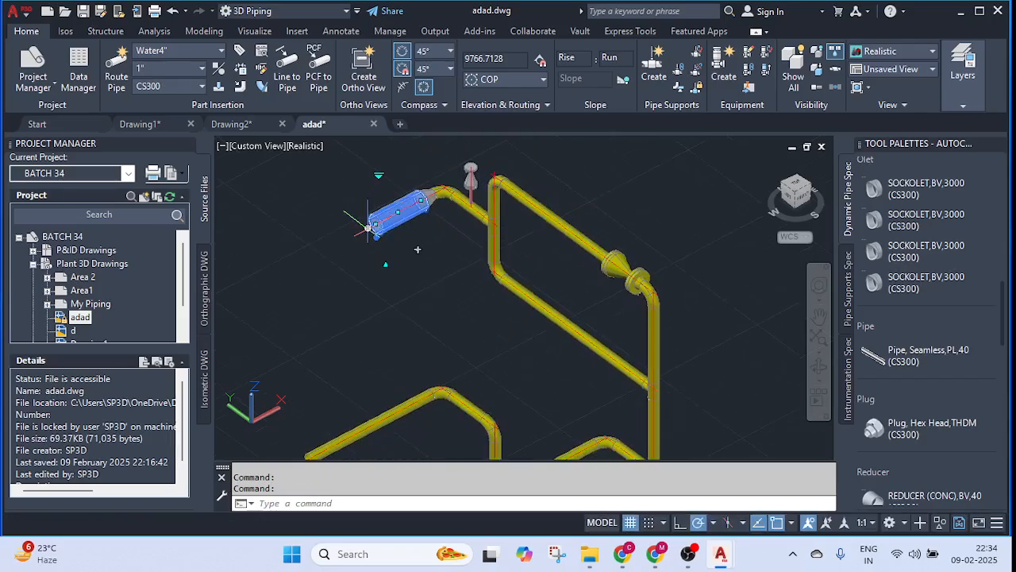
left_click(373, 226)
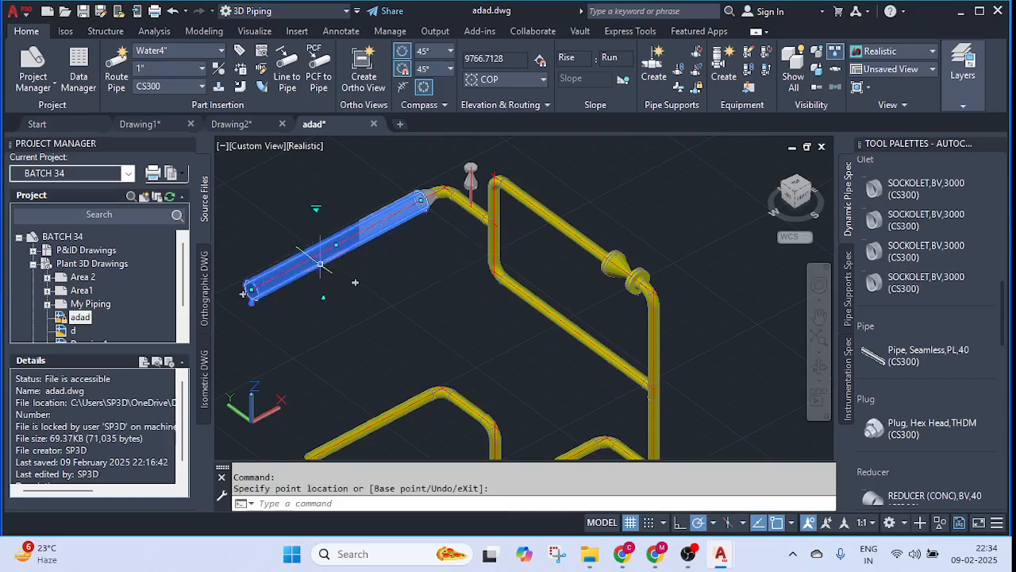
left_click(355, 282)
middle_click_drag(355, 282, 457, 279)
- Route 8" pipe horizontally from the open end through three 90° turns, with the last segment crossing the straight 8" pipe
left_click(345, 291)
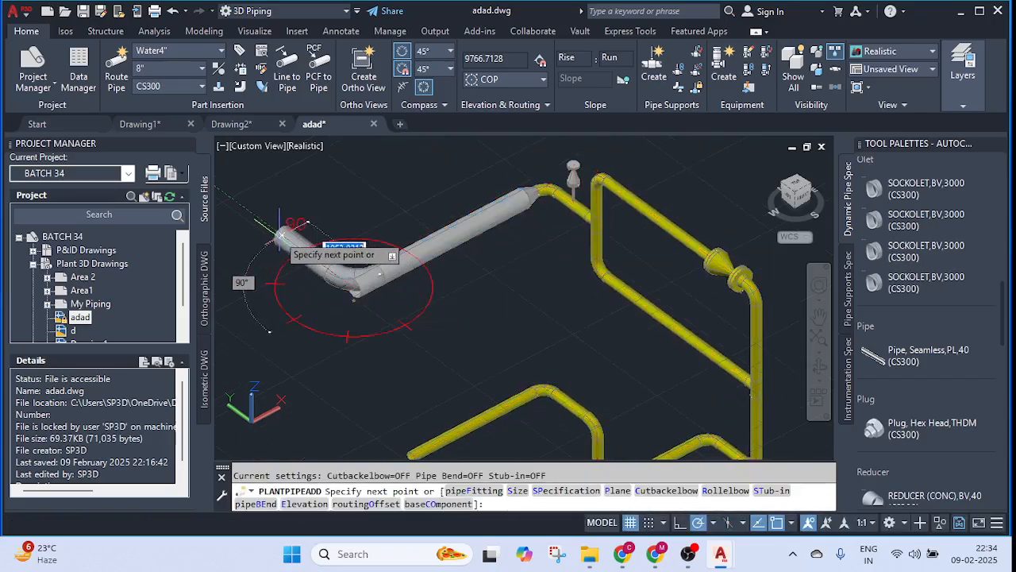
left_click(272, 227)
left_click(382, 176)
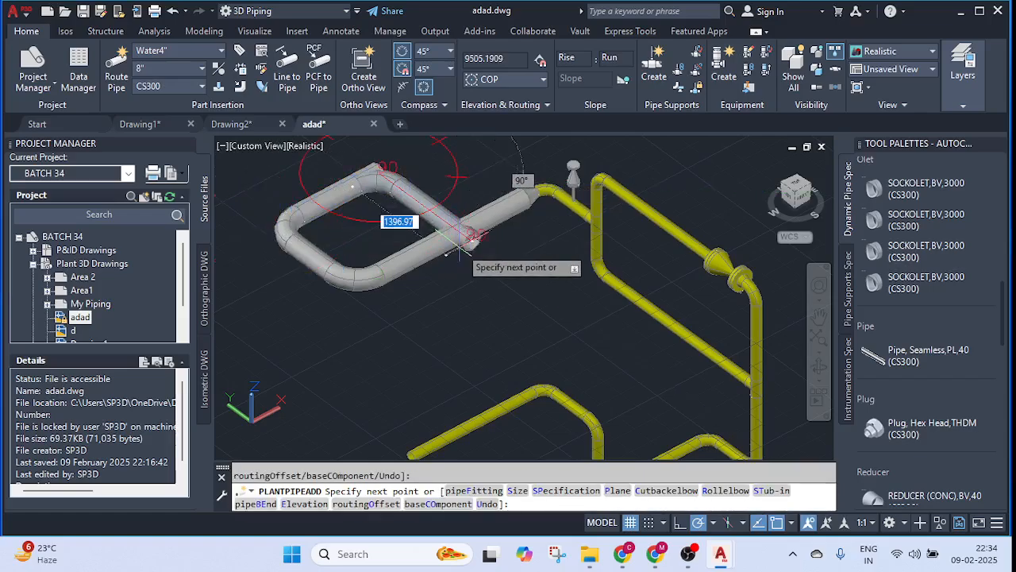
left_click(500, 281)
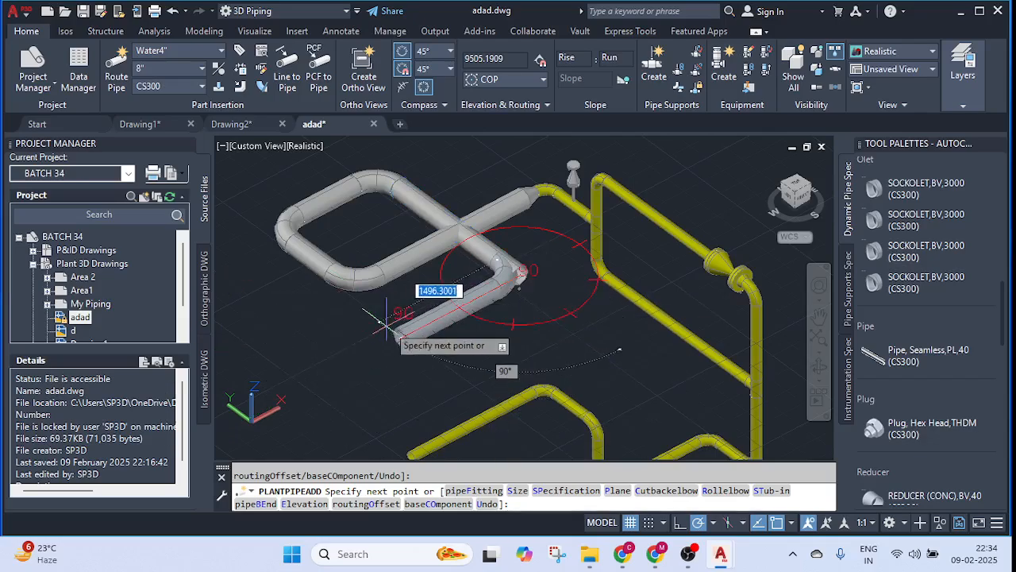
key("Escape")
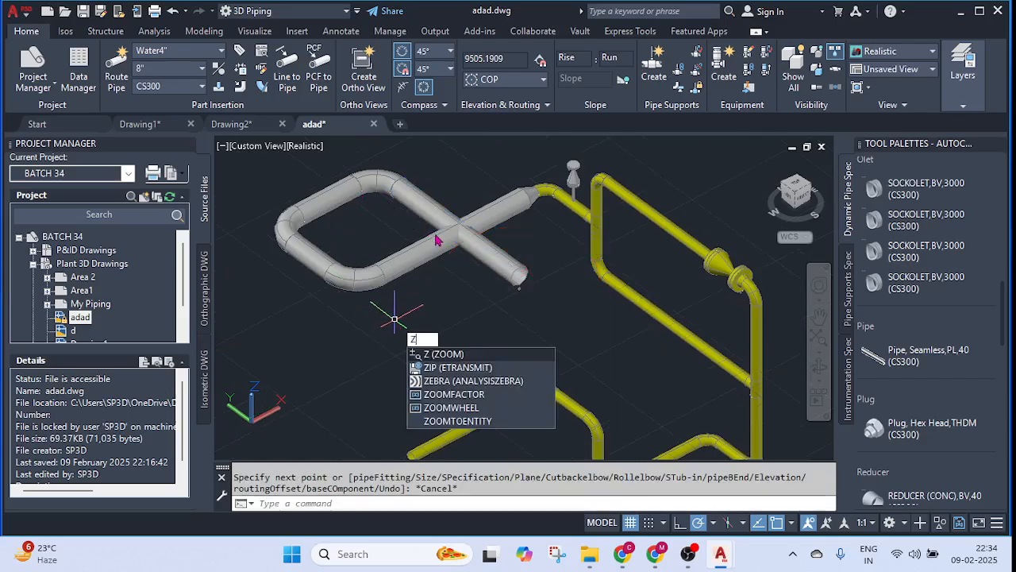
- Delete the last 8" pipe segment, the one crossing the straight 8" pipe
left_click(493, 261)
key("Escape")
left_click(512, 272)
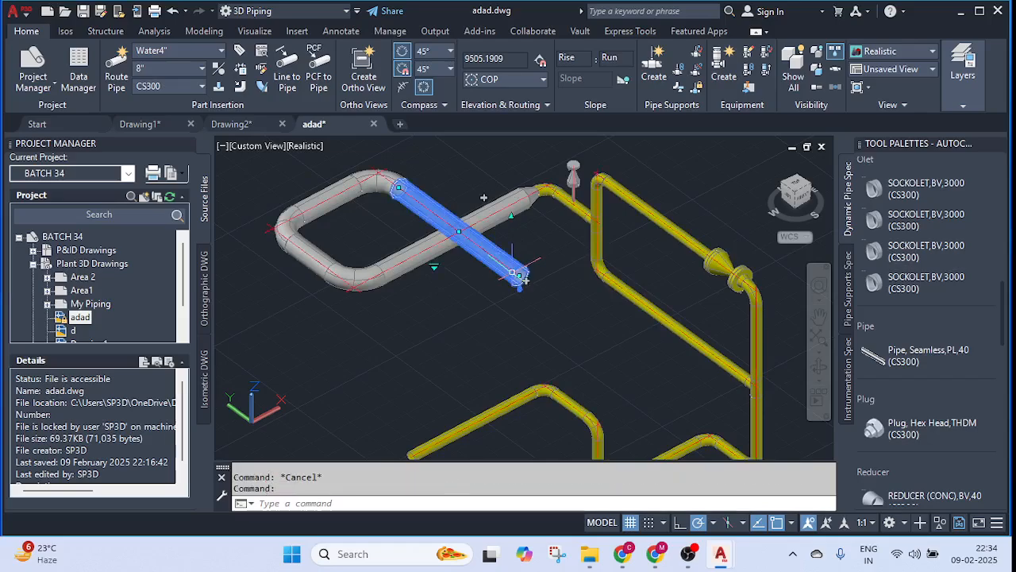
key("Delete")
- Reroute from the open elbow into the straight 8" pipe with a Perpendicular snap, closing the 8" loop with a tee
left_click(407, 183)
left_click(405, 192)
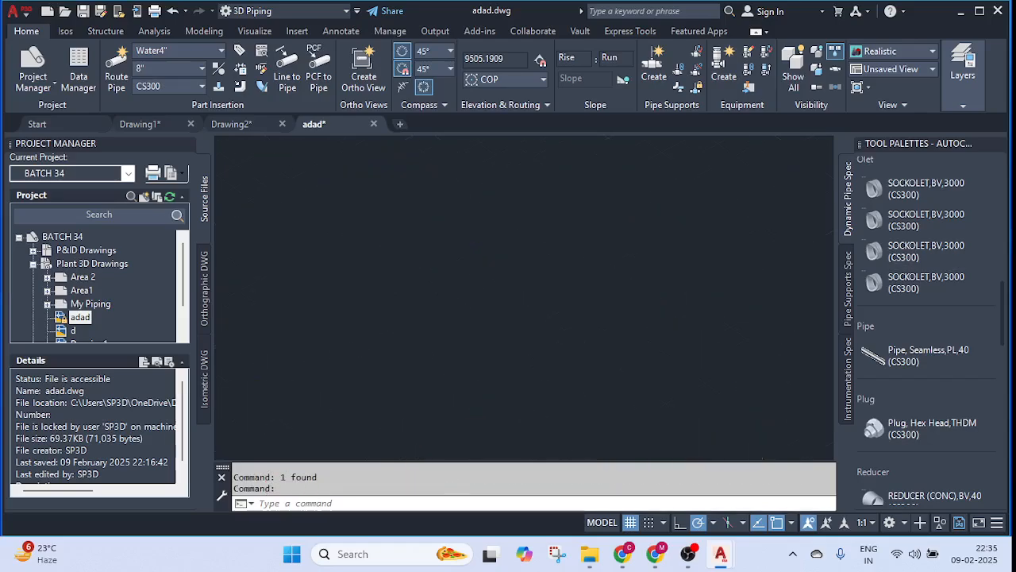
right_click(433, 219, "shift")
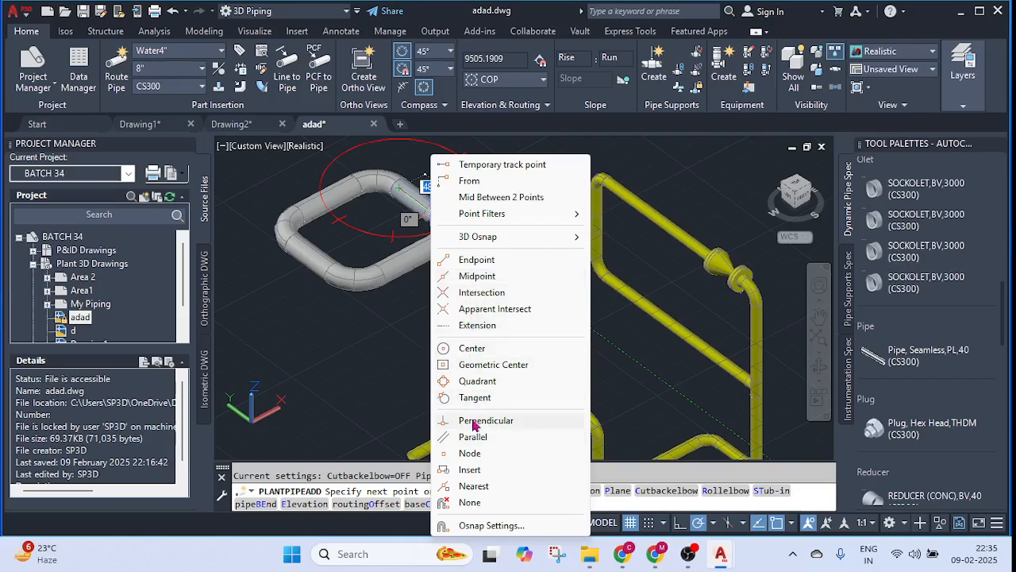
left_click(476, 423)
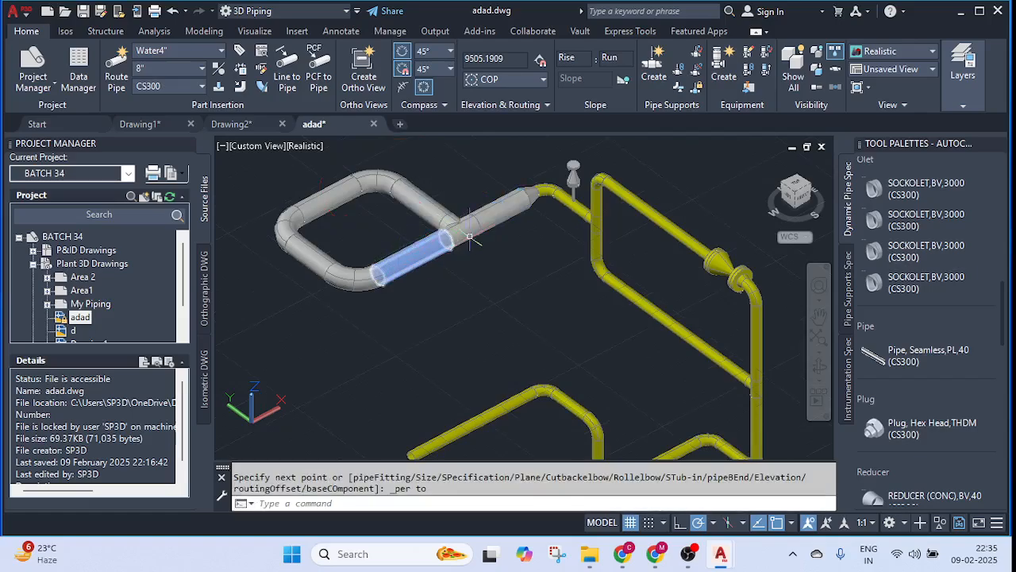
key("Escape")
scroll(471, 218, "up", 5)
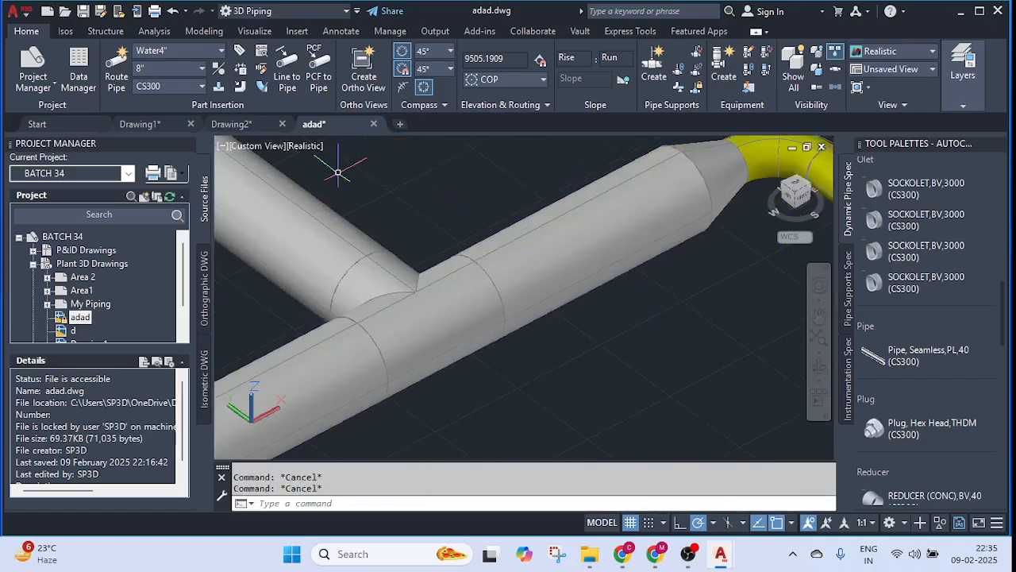
scroll(401, 179, "down", 5)
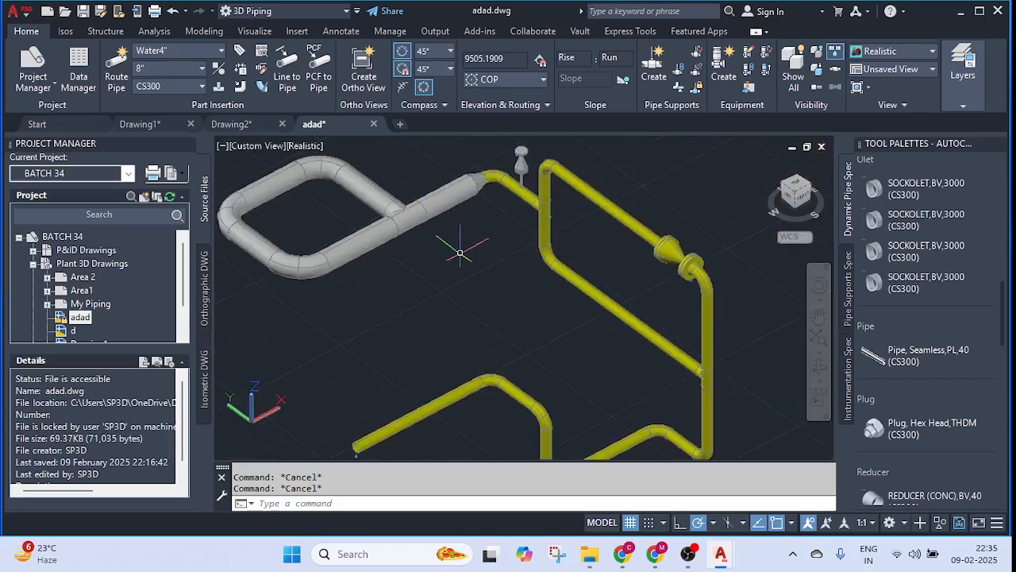
middle_click_drag(460, 253, 546, 136)
scroll(437, 351, "up", 2)
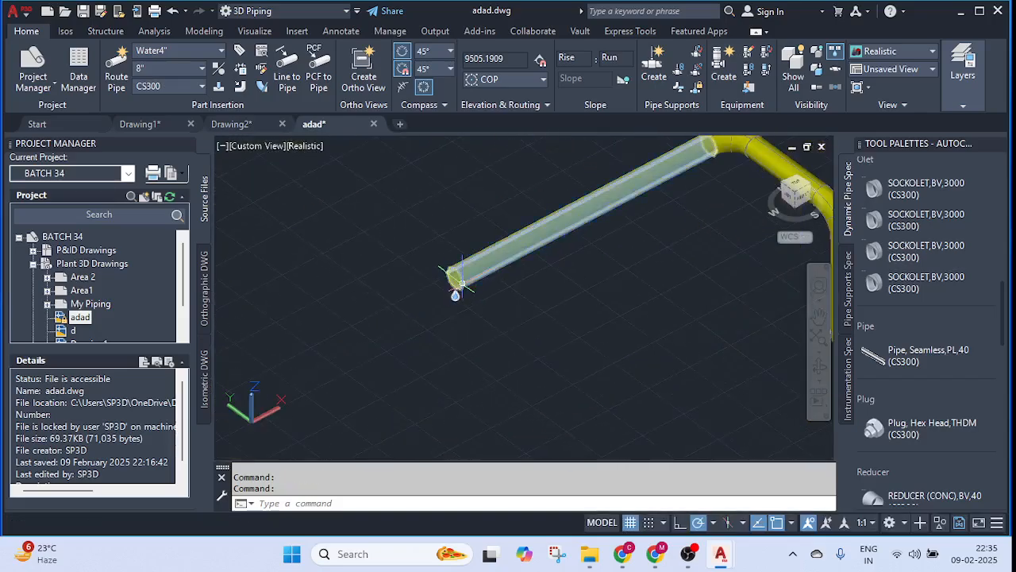
- Add a 4" double-disc gate valve, 300 LB, RF, at the open end of the long straight pipe, keeping the default rotation angle
scroll(684, 353, "up", 2)
left_click(439, 239)
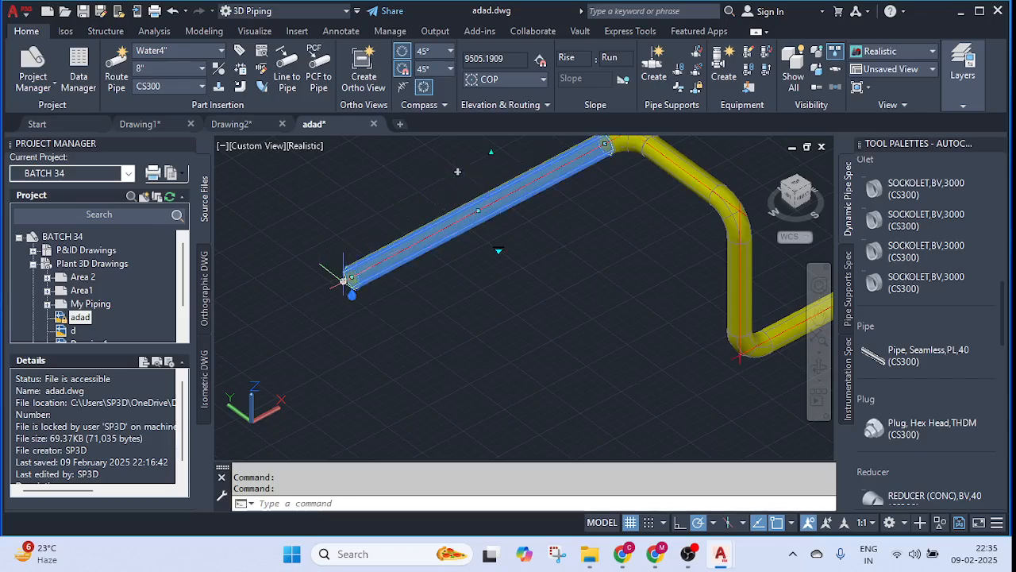
left_click(352, 294)
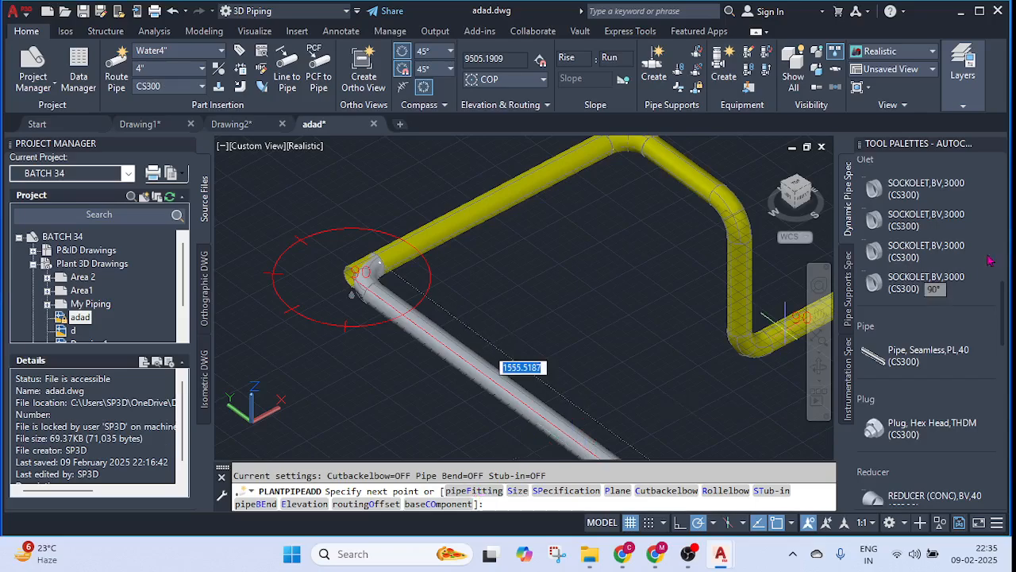
left_click(474, 490)
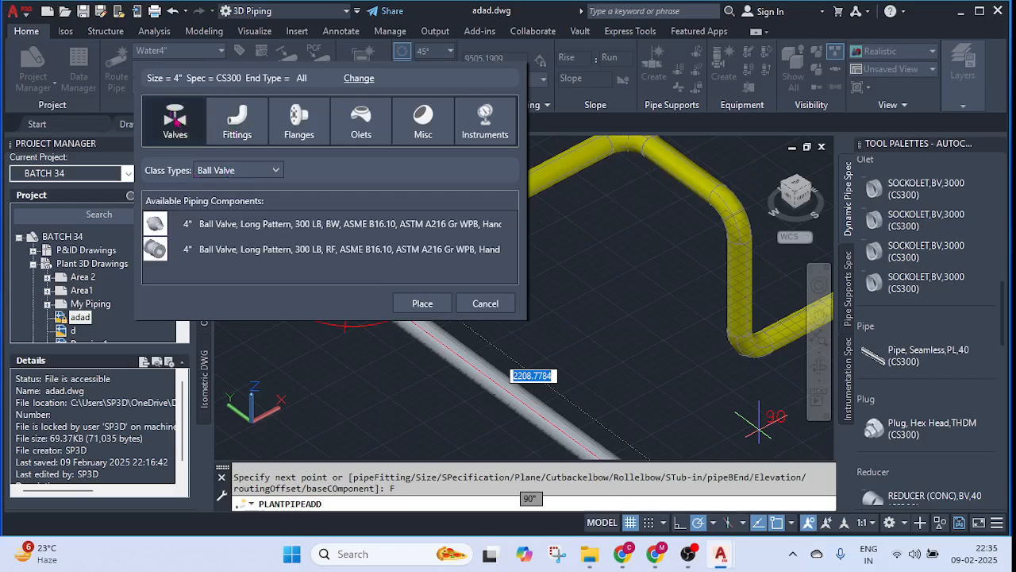
left_click(230, 170)
left_click(230, 234)
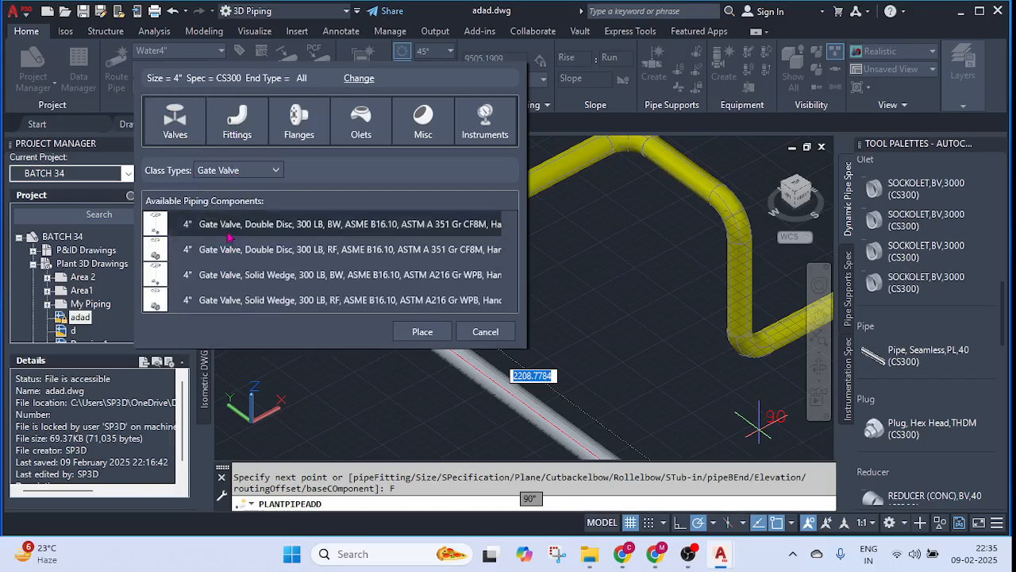
left_click(238, 250)
left_click(422, 331)
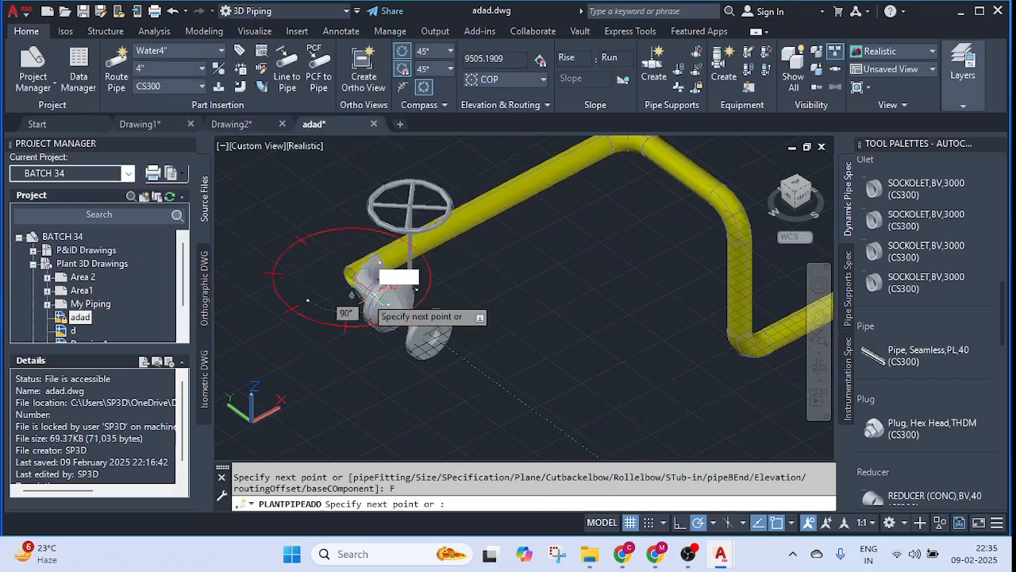
left_click(302, 285)
left_click(315, 203)
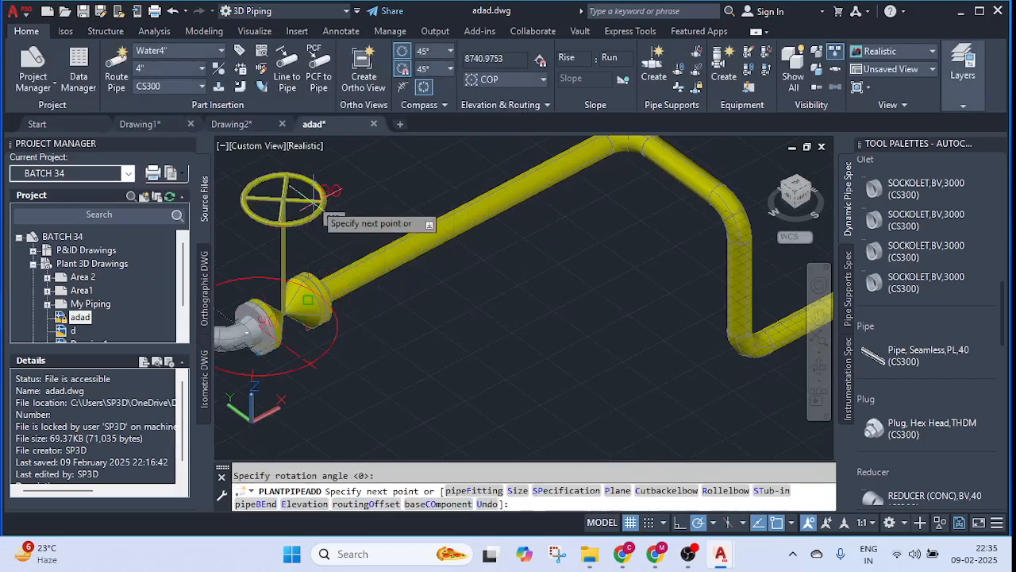
- Route the 4" pipe straight on from the gate valve, turn it 90° through an elbow into a short end segment, and finish routing
middle_click_drag(359, 201, 586, 146)
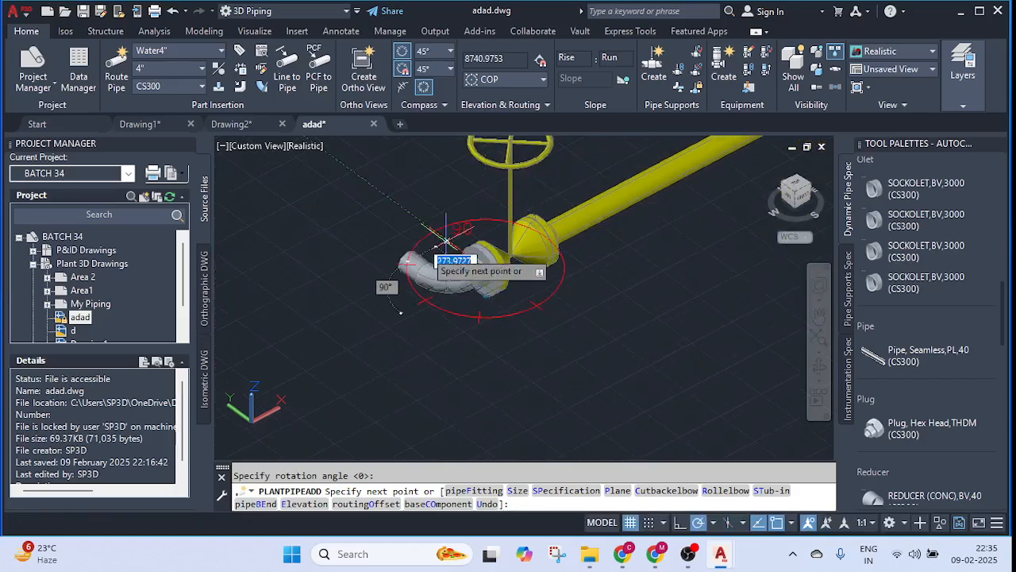
left_click(319, 347)
left_click(252, 289)
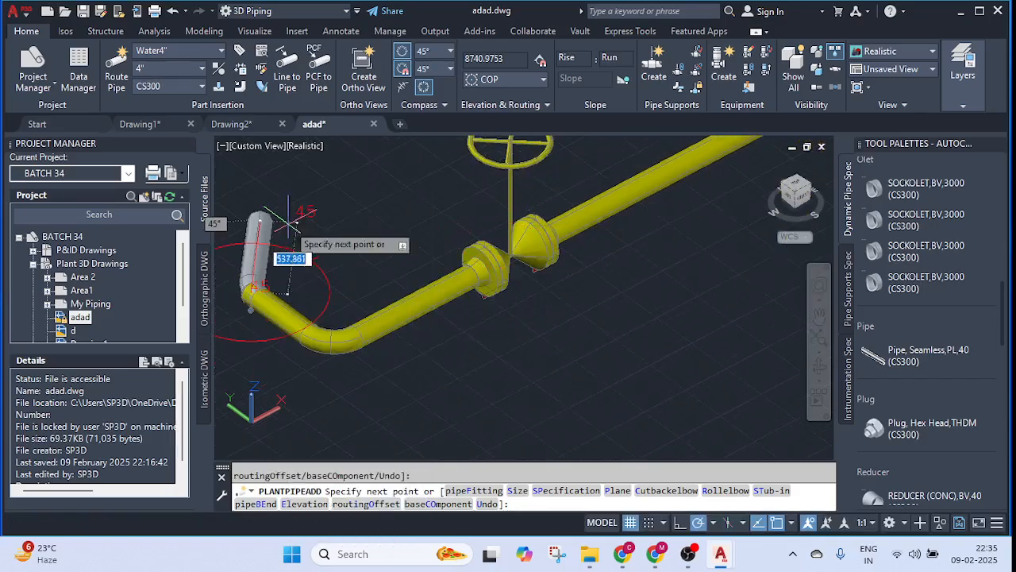
key("Escape")
scroll(913, 213, "up", 5)
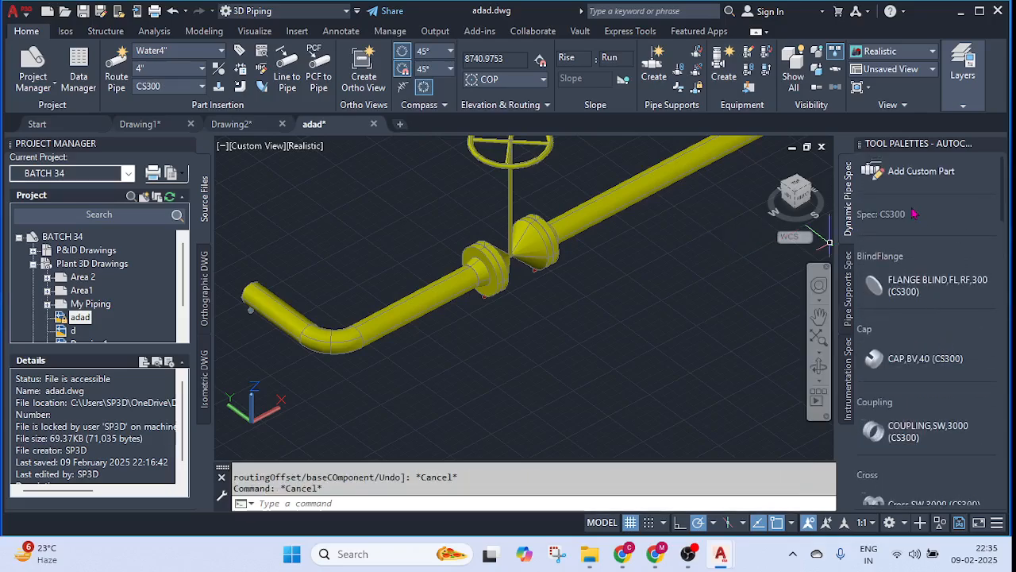
scroll(943, 343, "down", 8)
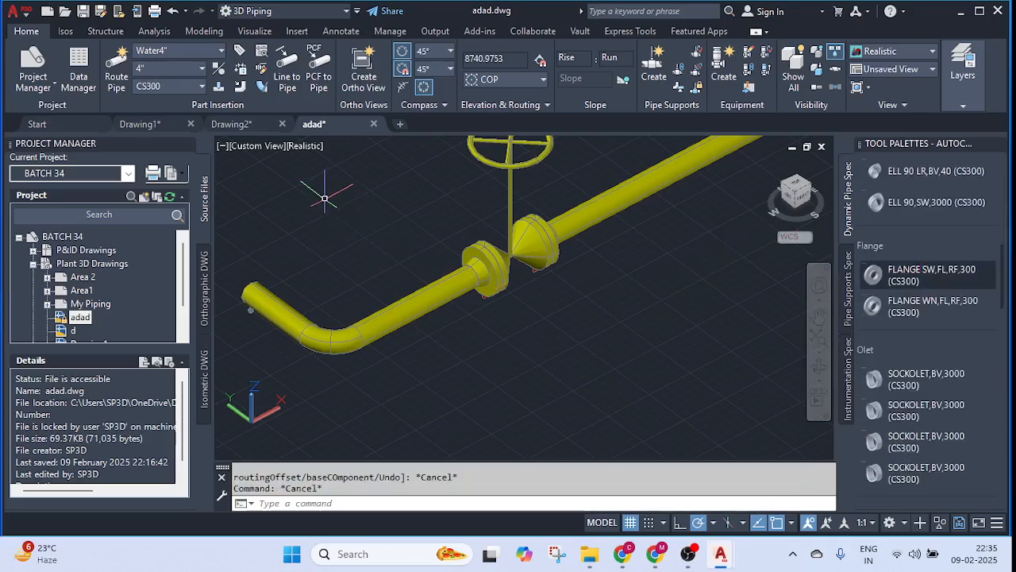
middle_click_drag(324, 198, 324, 245)
middle_click_drag(361, 184, 404, 160)
scroll(404, 159, "down", 5)
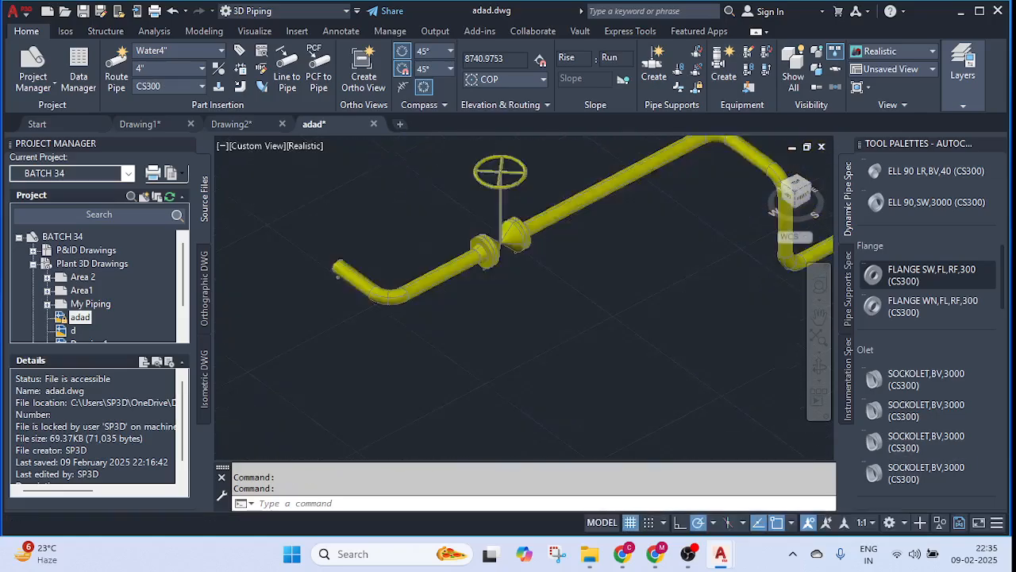
middle_click_drag(571, 211, 496, 343)
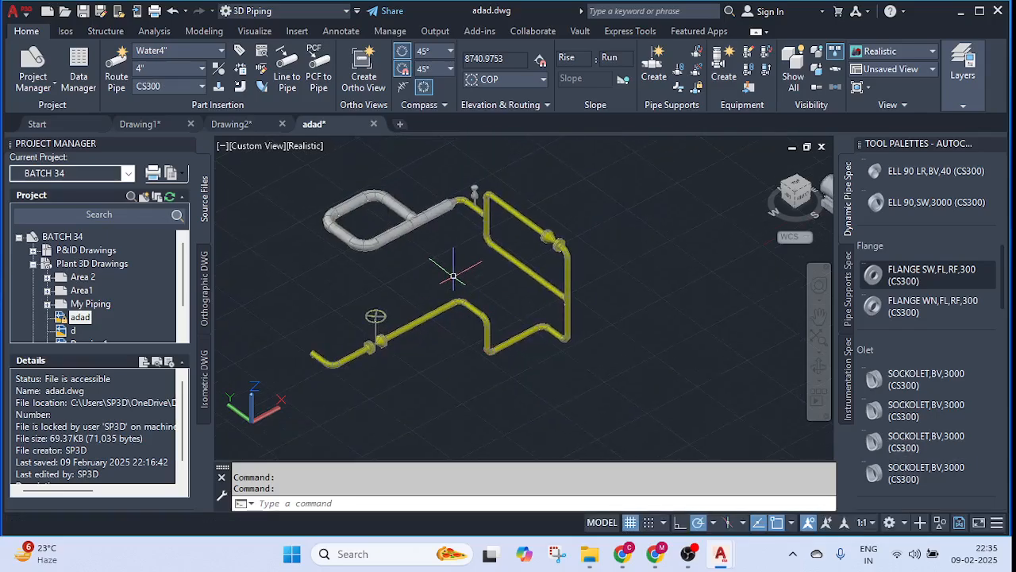
middle_click_drag(454, 275, 504, 228)
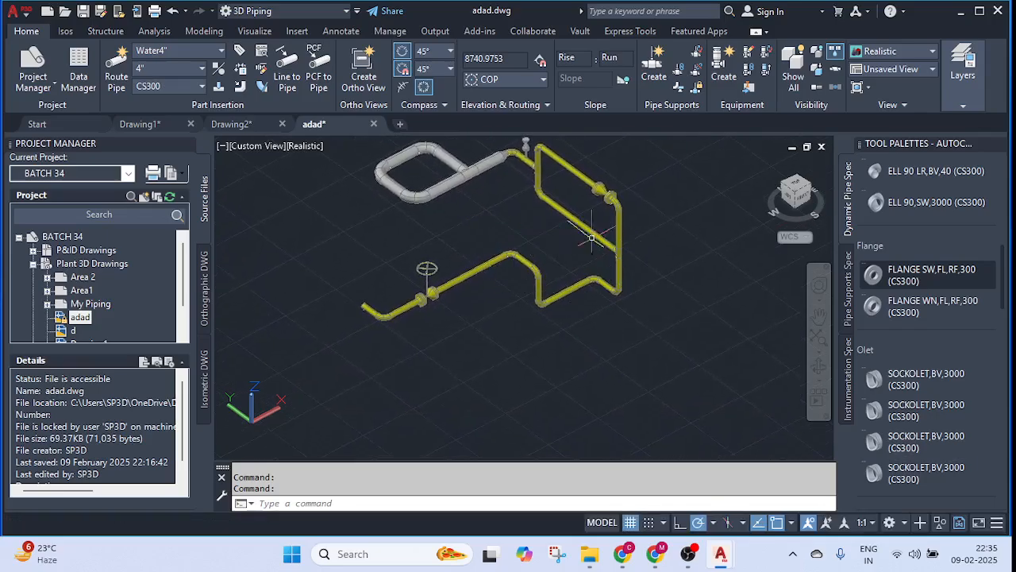
- Create a new line number tag carrying a person's name and assign it to the gate valve, its adjoining pipes and the end elbow
scroll(427, 283, "up", 2)
left_click(530, 369)
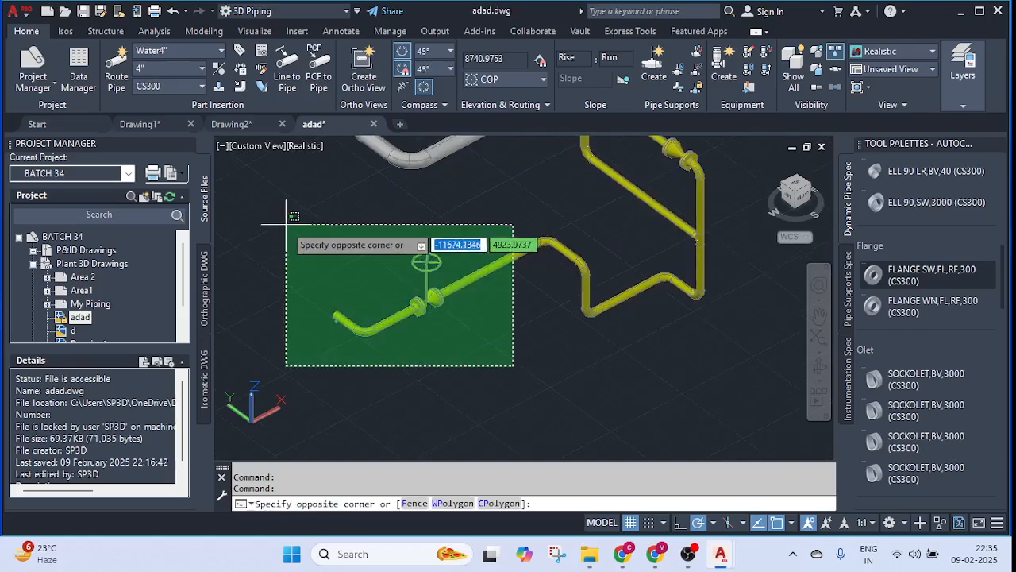
left_click(294, 230)
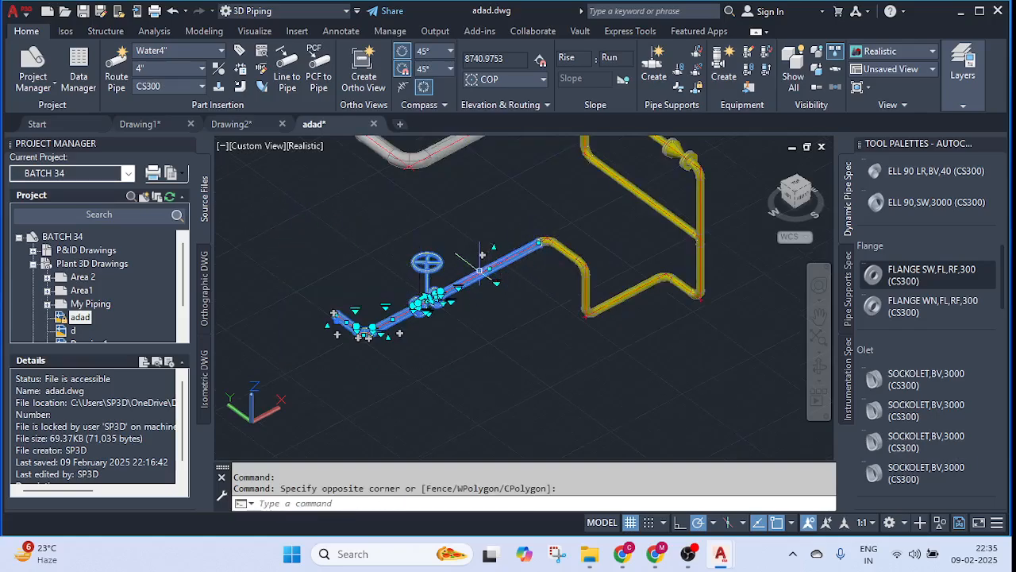
scroll(365, 310, "up", 2)
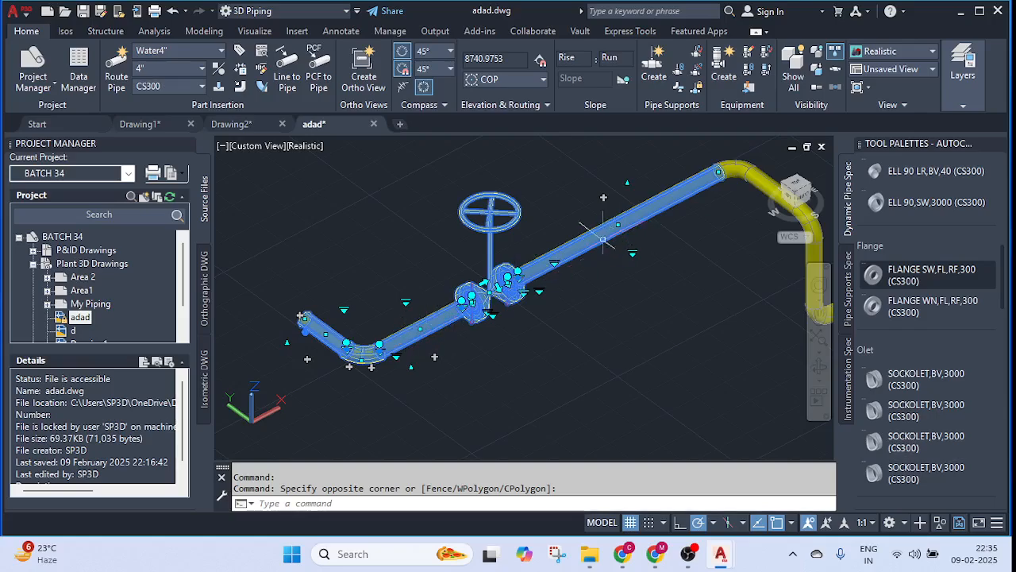
right_click(575, 263)
left_click(619, 508)
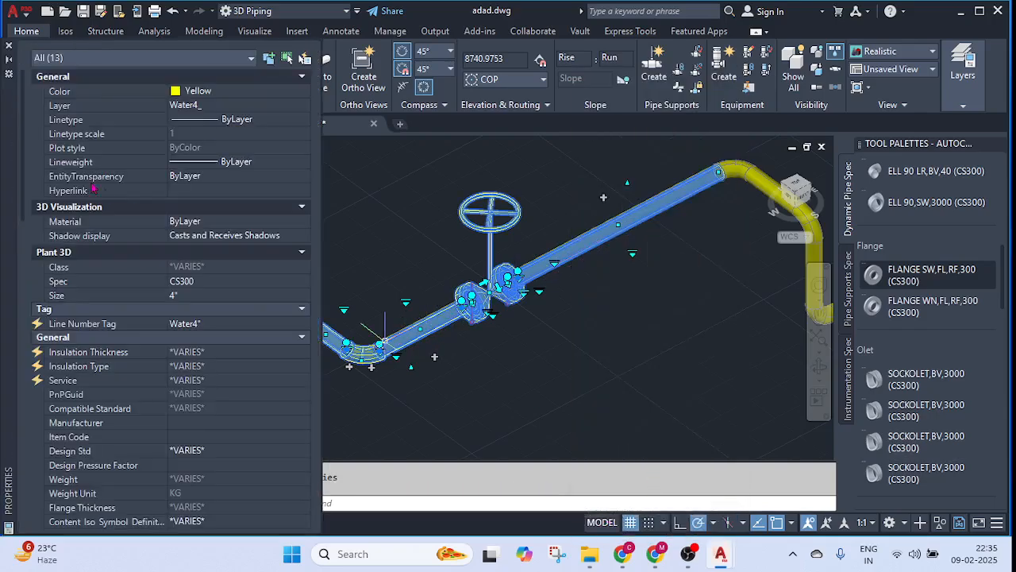
left_click(194, 326)
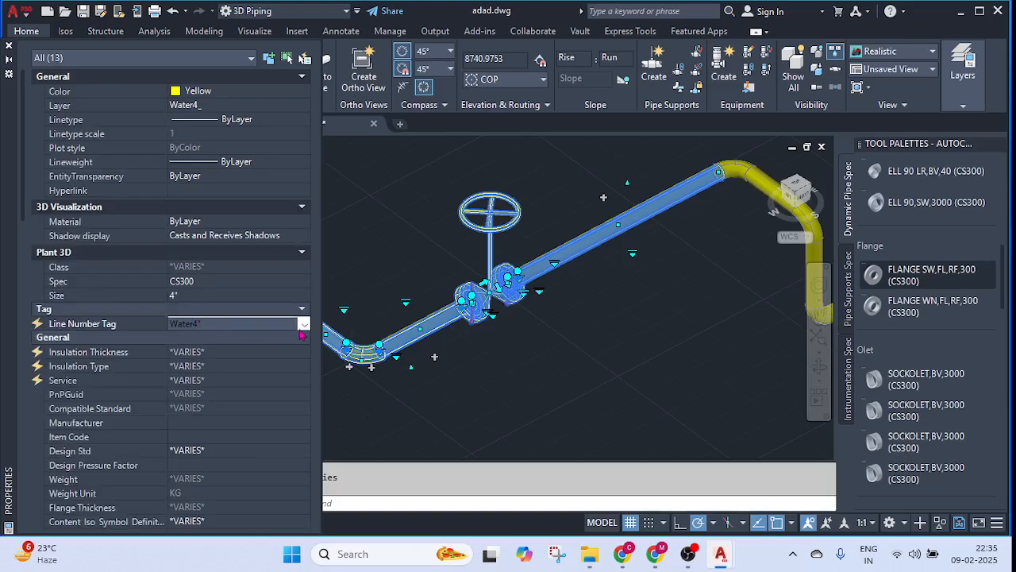
left_click(303, 326)
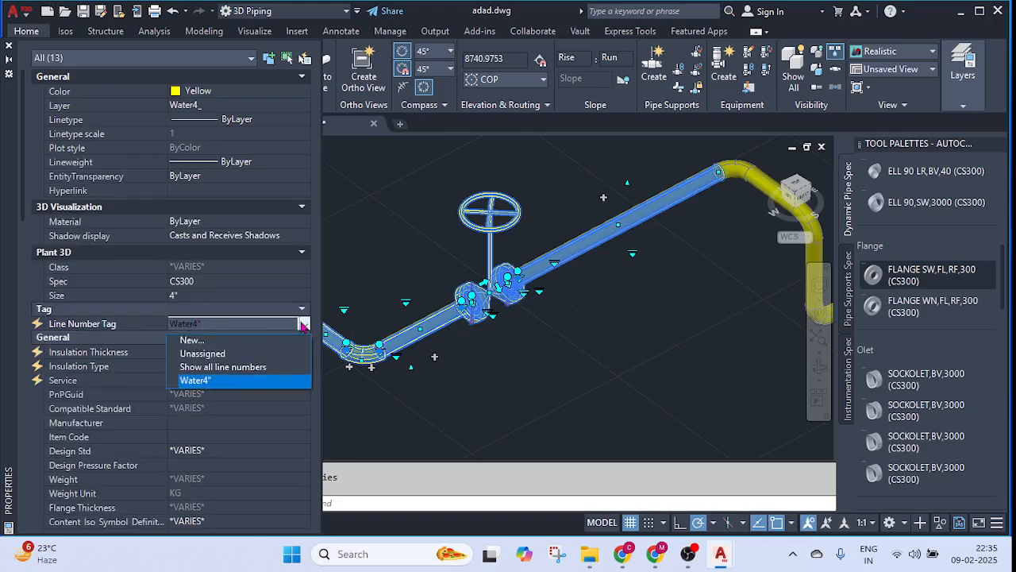
left_click(242, 341)
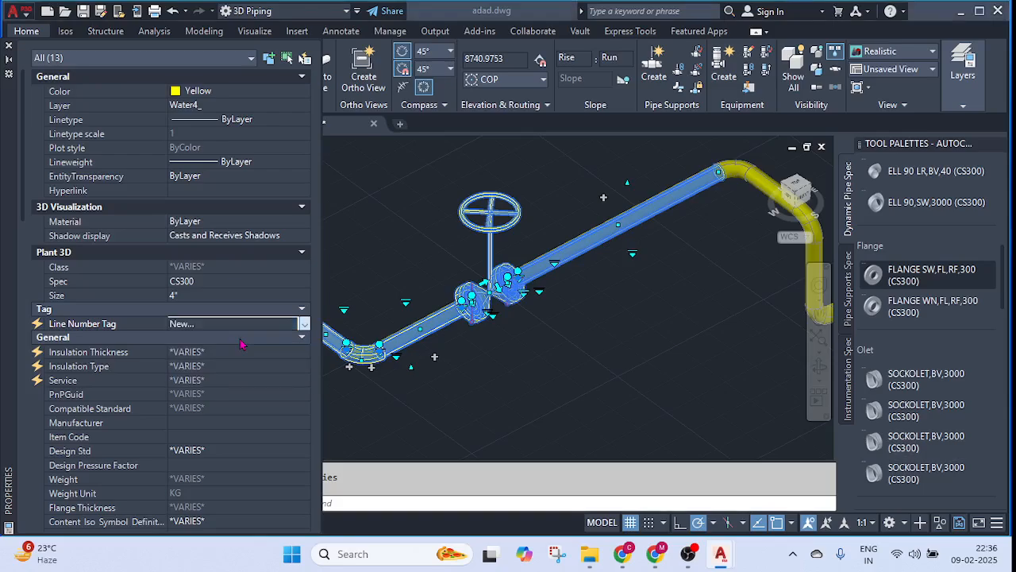
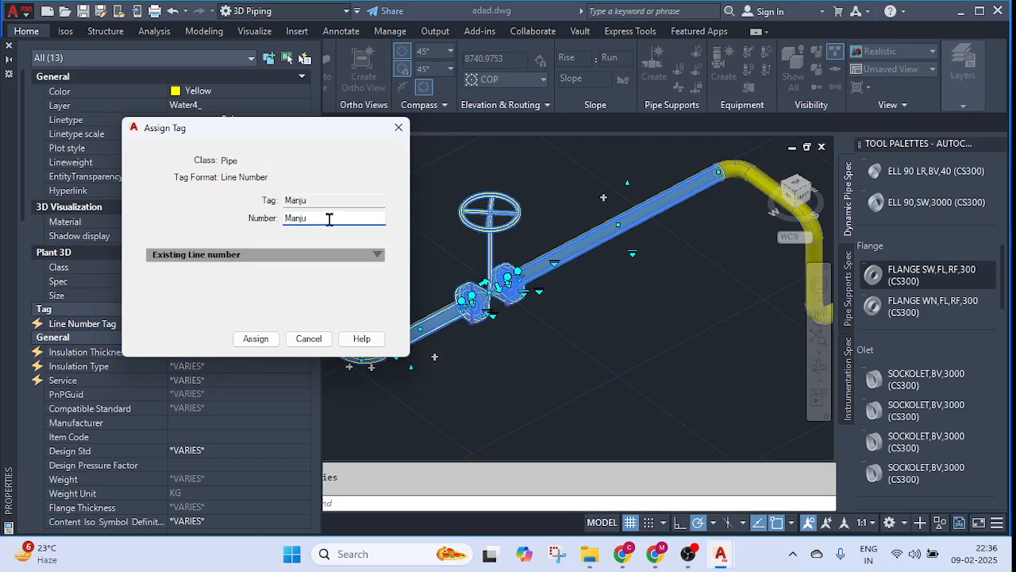
left_click(258, 341)
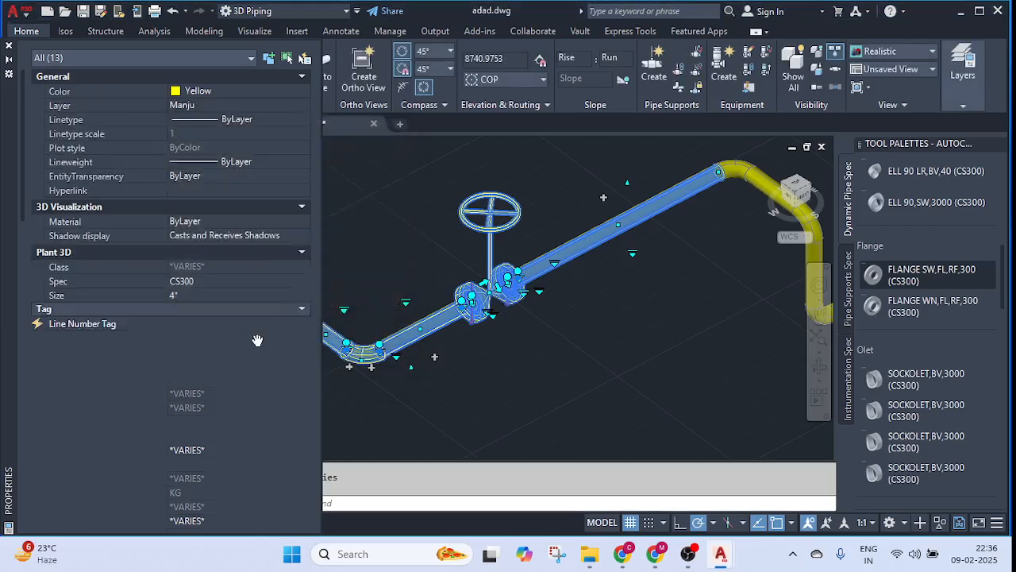
left_click(9, 45)
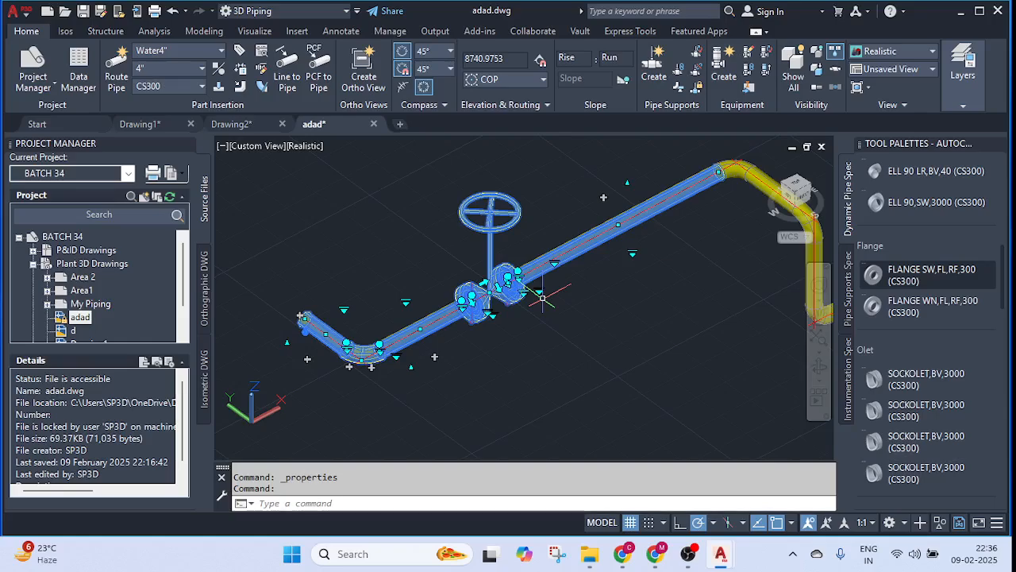
- Check the line number tag in the properties of the selected valve run and clear the selection
right_click(566, 256)
left_click(627, 509)
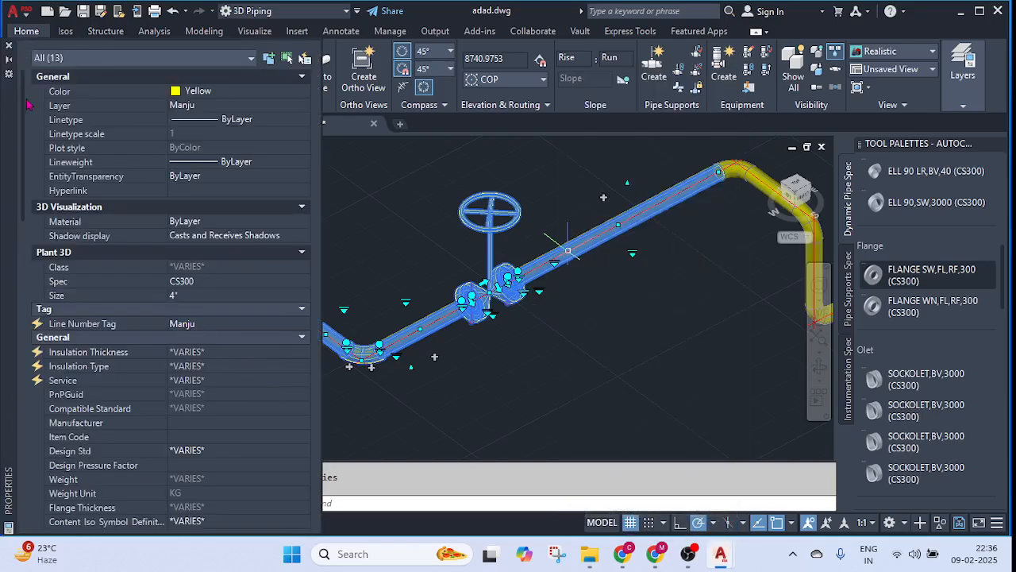
left_click(9, 45)
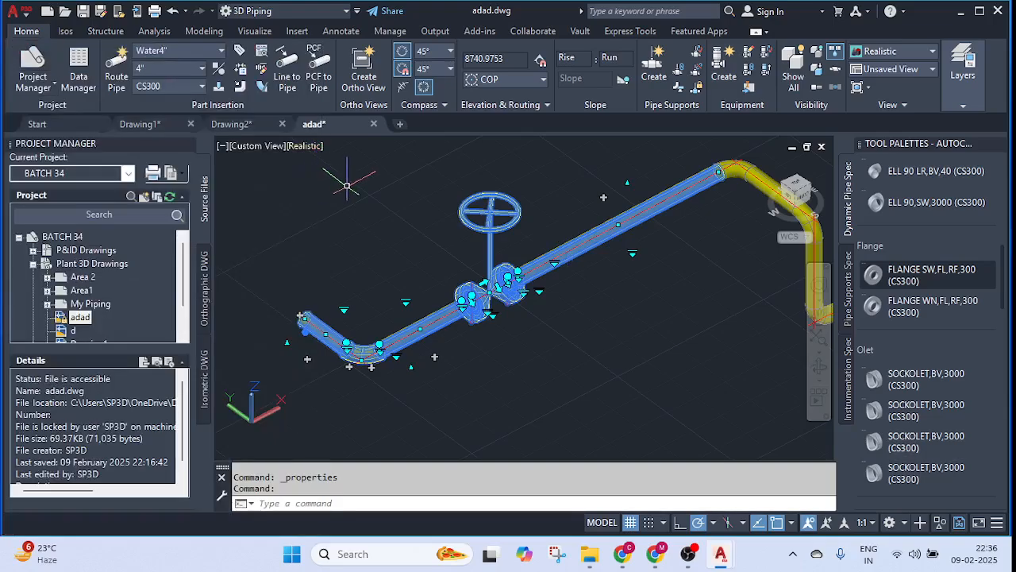
middle_click_drag(623, 270, 566, 273)
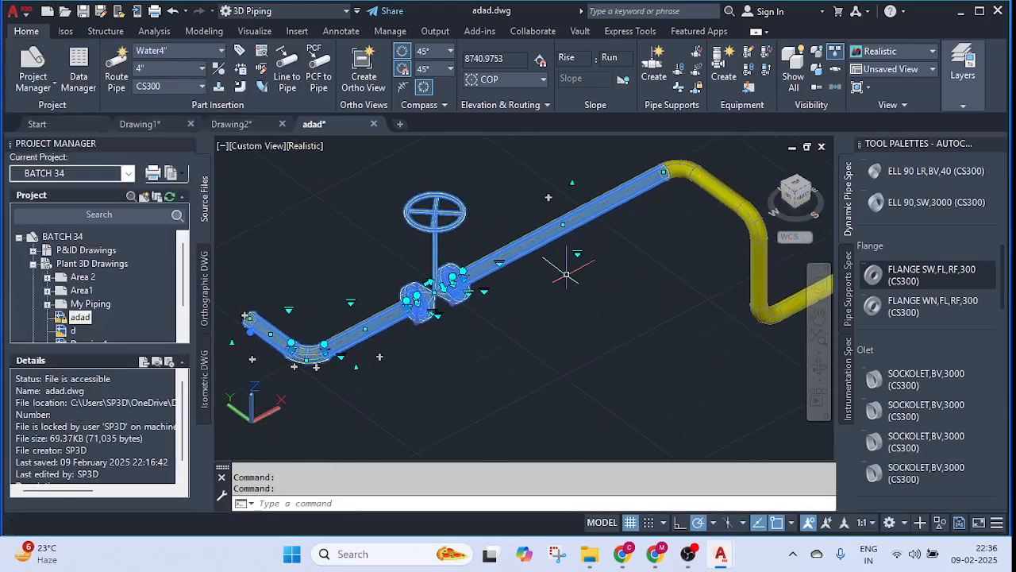
key("Escape")
- Add a Clamped Stanchion (CSGE001) pipe support to the long straight pipe between the gate valve and the next elbow
middle_click_drag(477, 220, 547, 242)
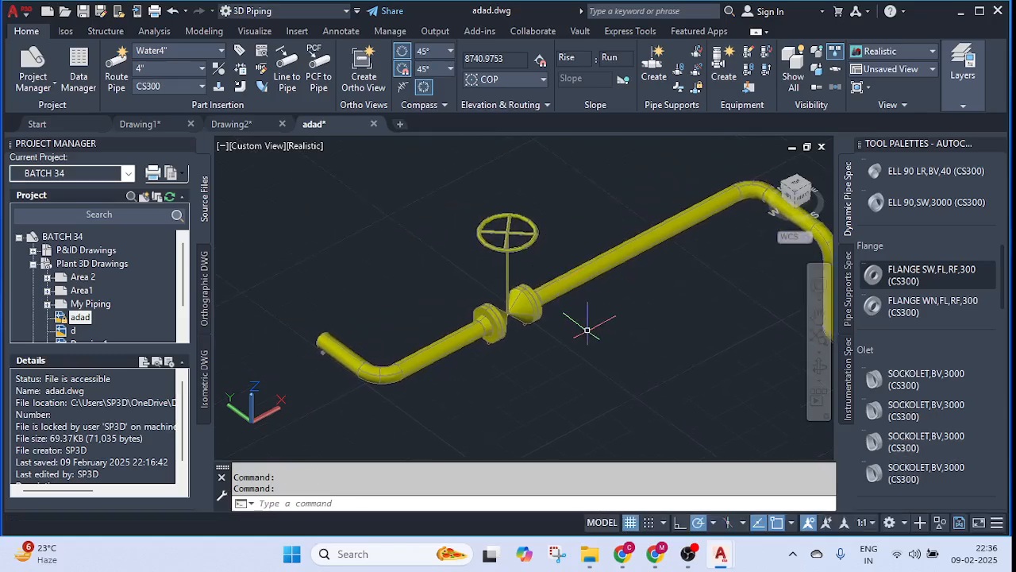
middle_click_drag(593, 199, 574, 204)
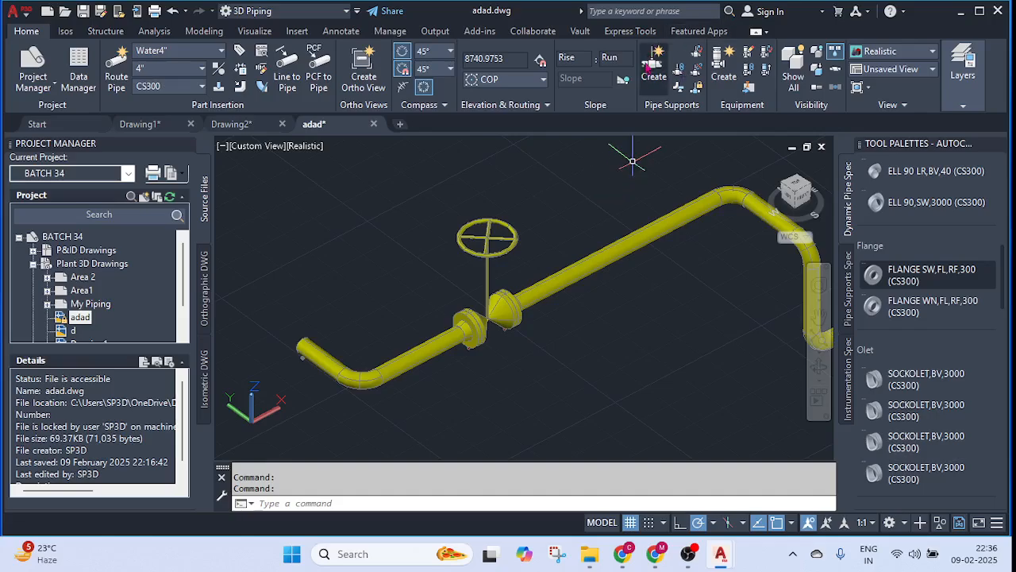
left_click(849, 291)
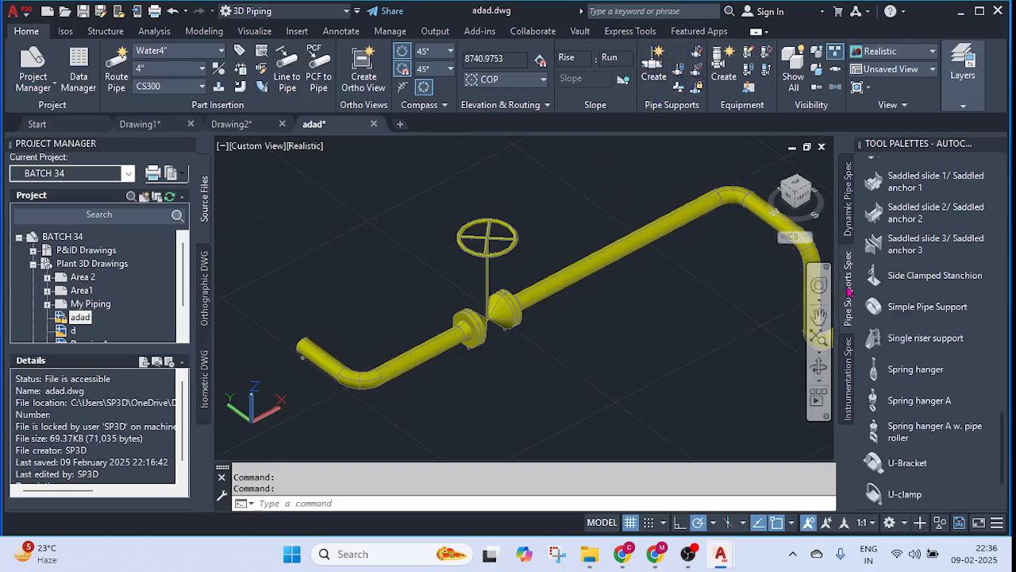
scroll(921, 252, "down", 3)
scroll(909, 395, "up", 2)
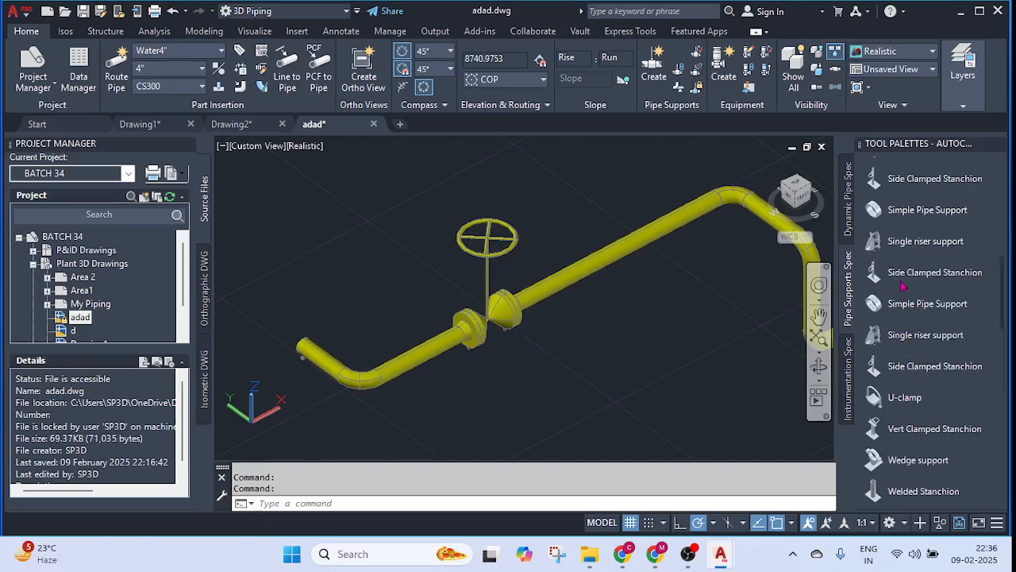
scroll(903, 287, "up", 5)
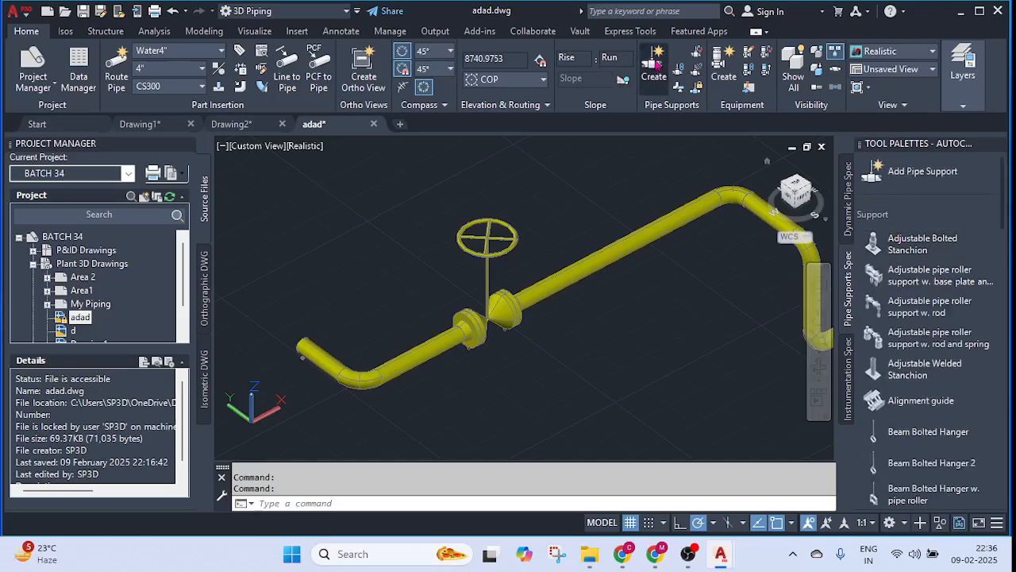
left_click(657, 63)
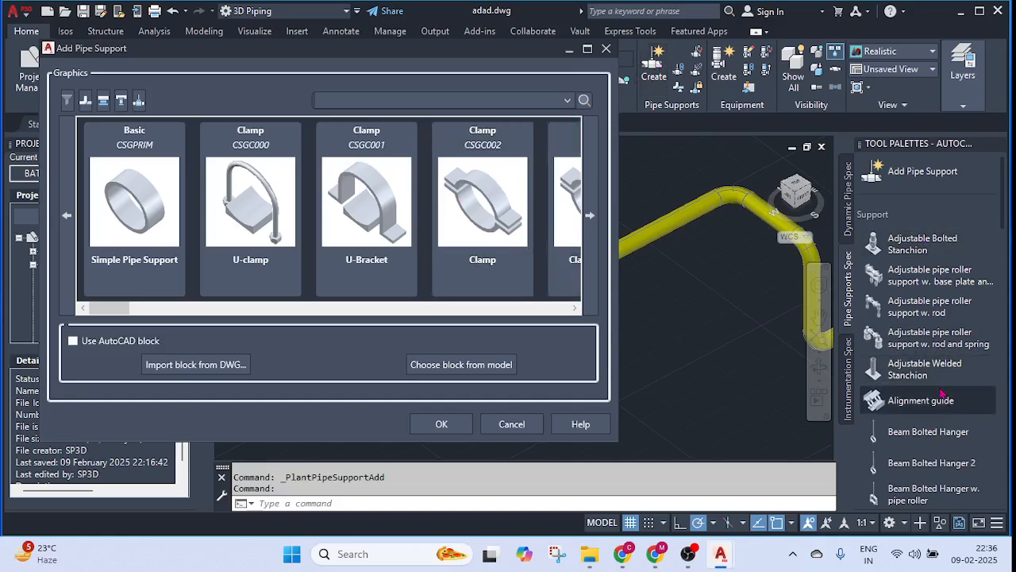
left_click_drag(122, 309, 517, 316)
left_click(145, 200)
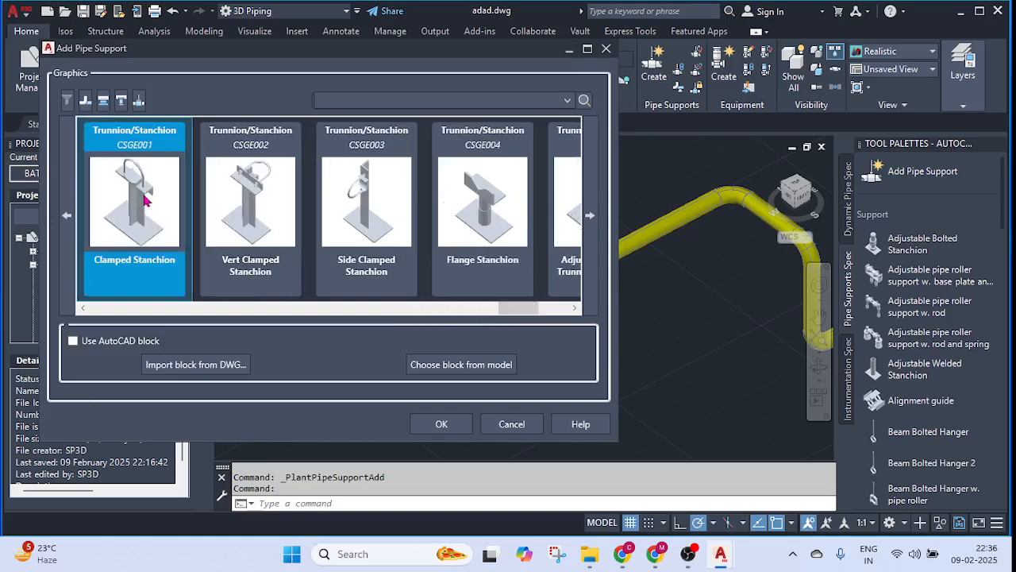
left_click(460, 429)
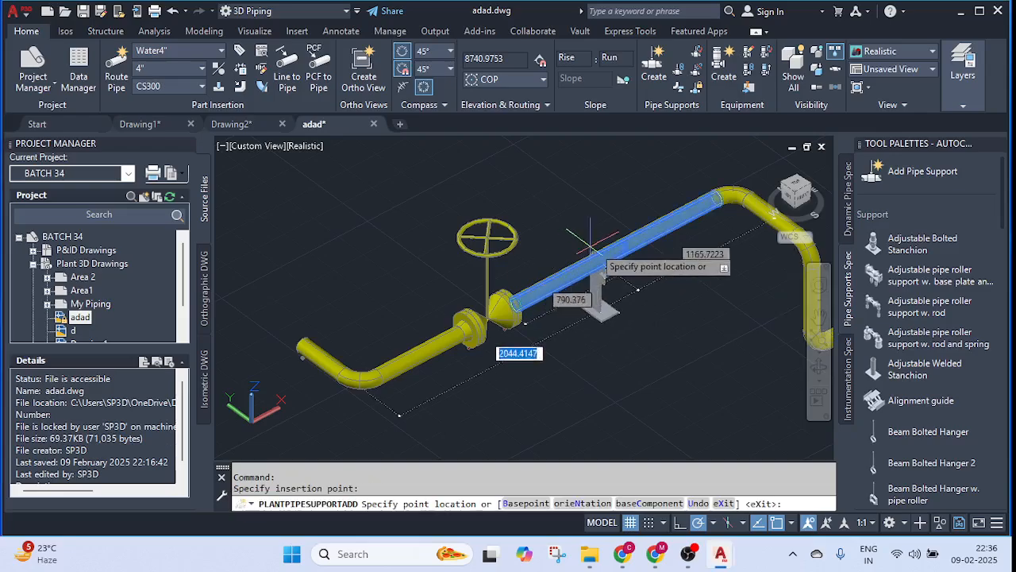
left_click(617, 237)
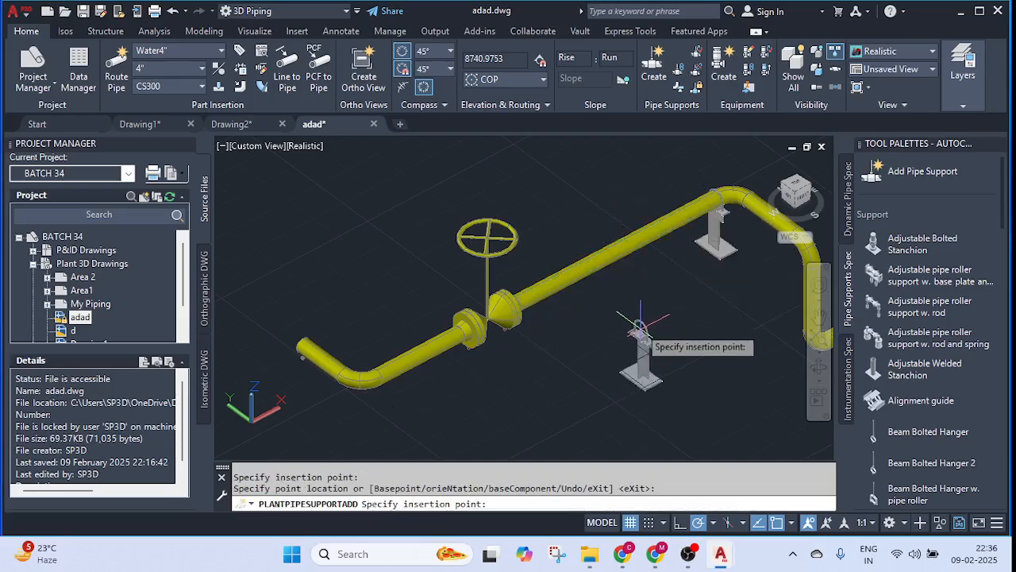
- Add another Clamped Stanchion support at the midpoint of the short pipe between the end elbow and the gate valve
left_click(478, 237)
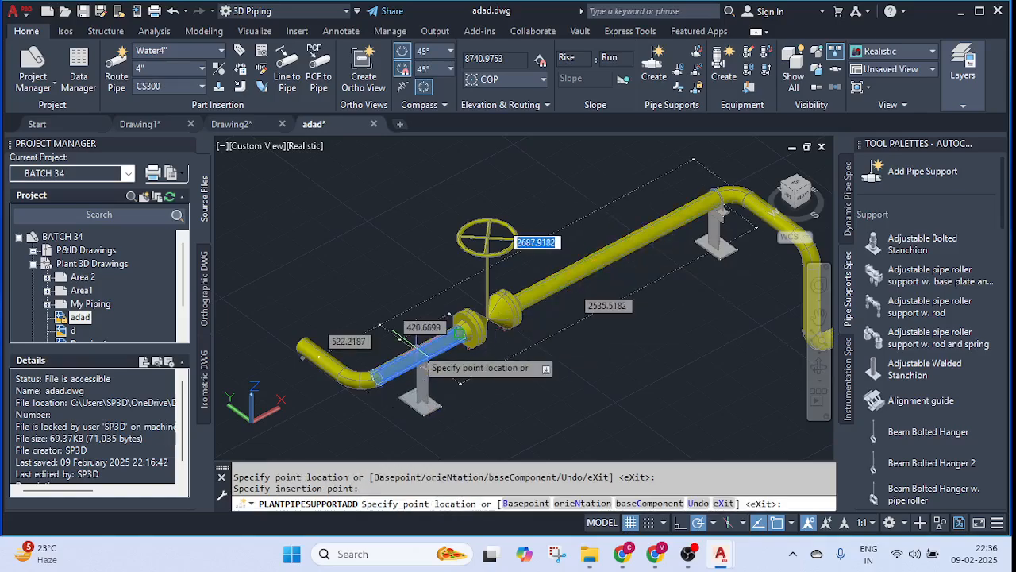
right_click(428, 362, "shift")
left_click(471, 276)
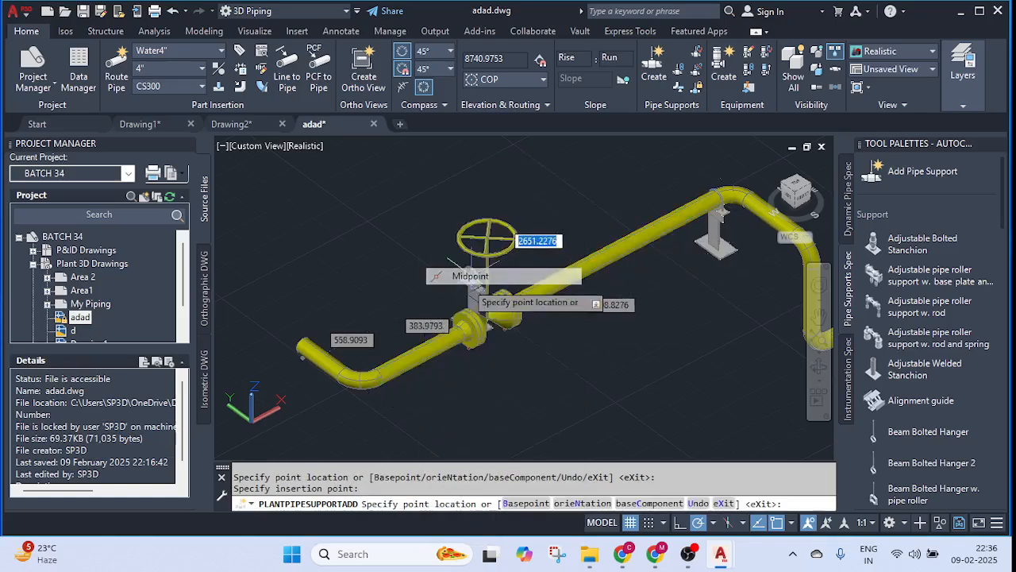
left_click(428, 366)
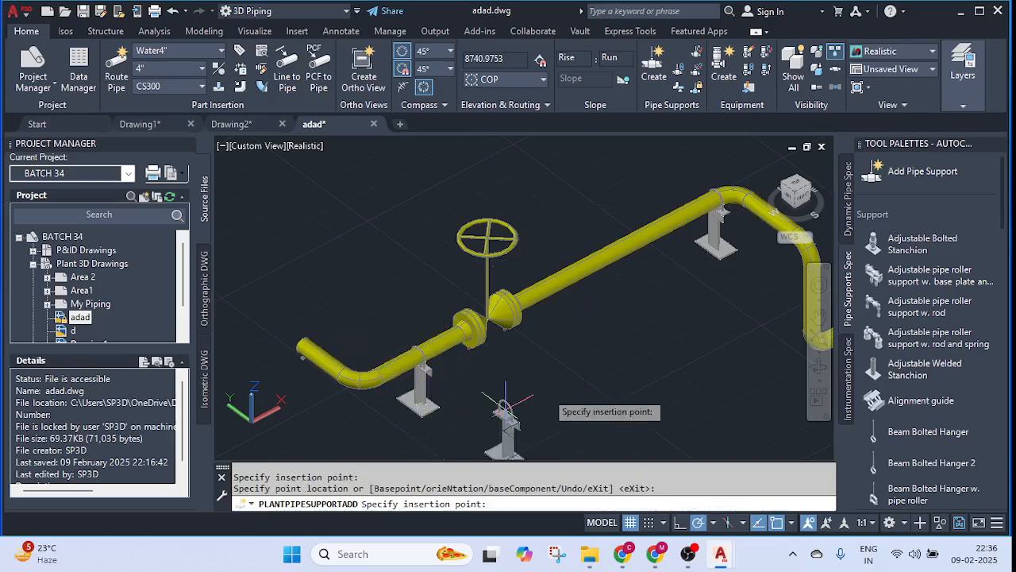
key("Escape")
- Lengthen both clamped stanchions by stretching their base plates farther down below the pipe
left_click(720, 213)
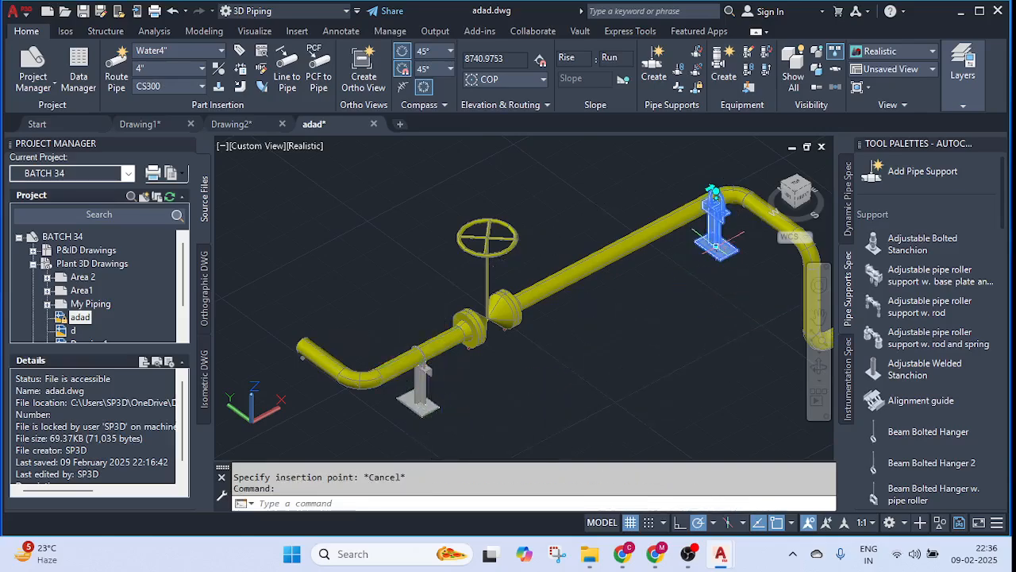
left_click(717, 251)
key("Escape")
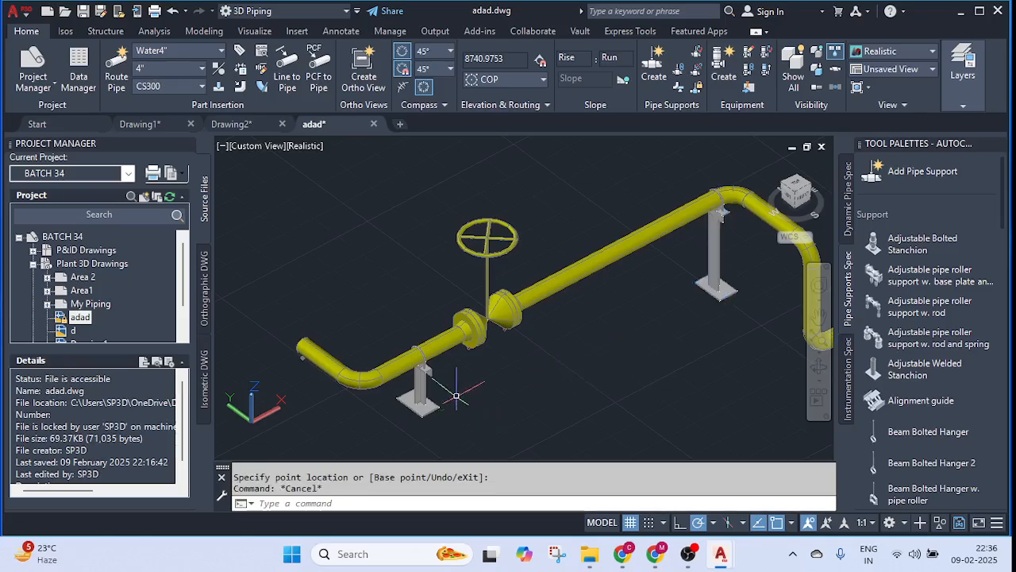
middle_click_drag(434, 401, 458, 339)
left_click(458, 339)
left_click(443, 340)
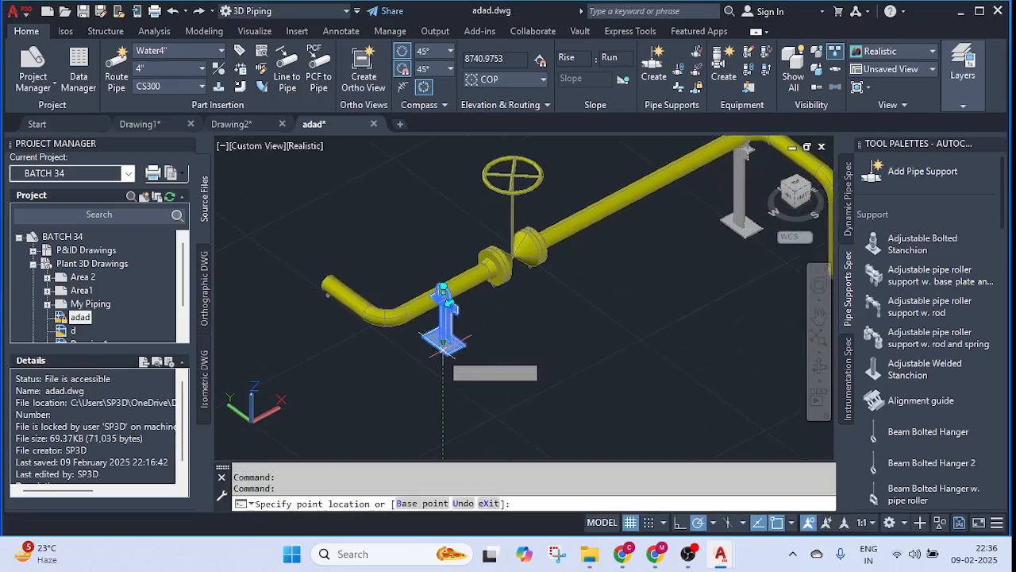
left_click(444, 391)
key("Escape")
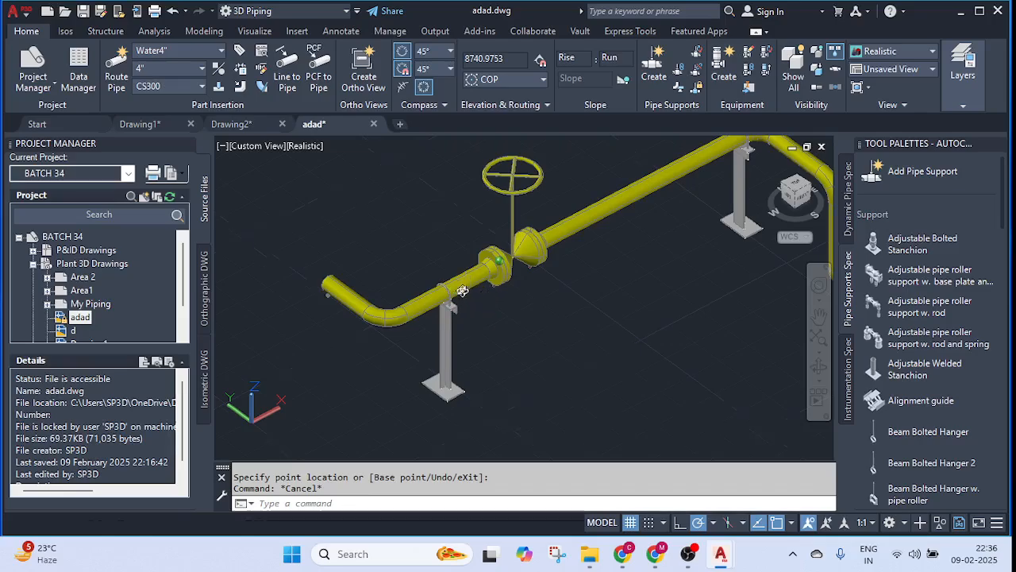
- Add a Clamp w/nut support on the long pipe past the gate valve, placing it with the Nearest snap
mouse_move(462, 291)
middle_mouse_down("shift")
mouse_move(433, 292)
mouse_move(443, 284)
middle_mouse_up("shift")
scroll(443, 282, "up", 3)
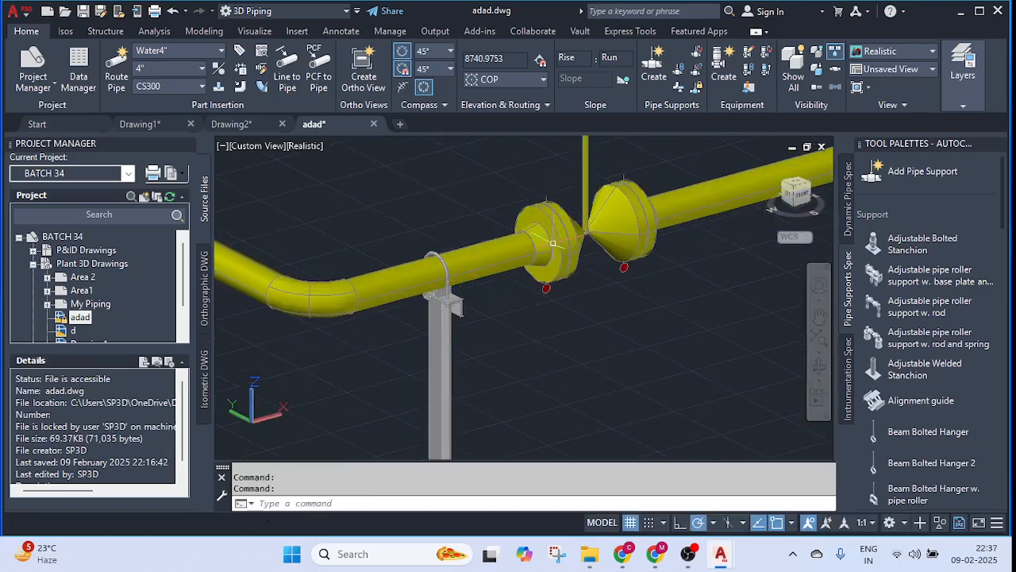
scroll(562, 246, "down", 6)
scroll(637, 211, "up", 4)
middle_click_drag(588, 247, 582, 267, "shift")
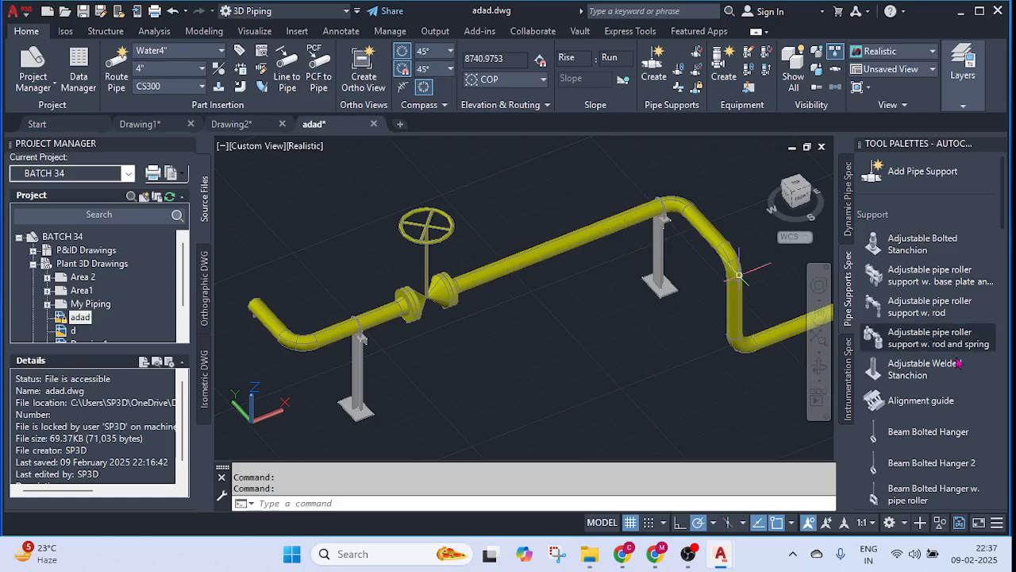
scroll(937, 341, "down", 5)
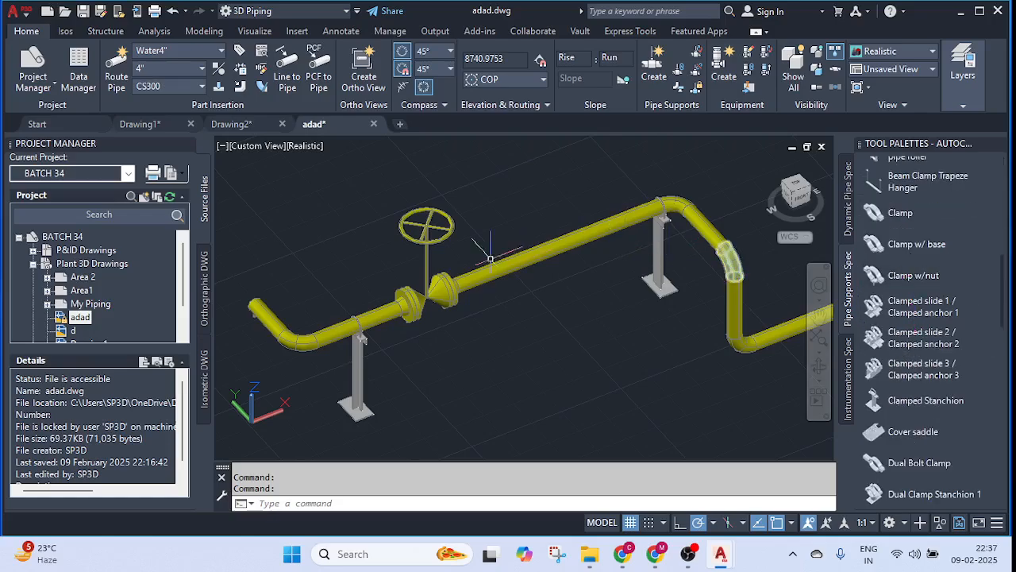
left_click(912, 274)
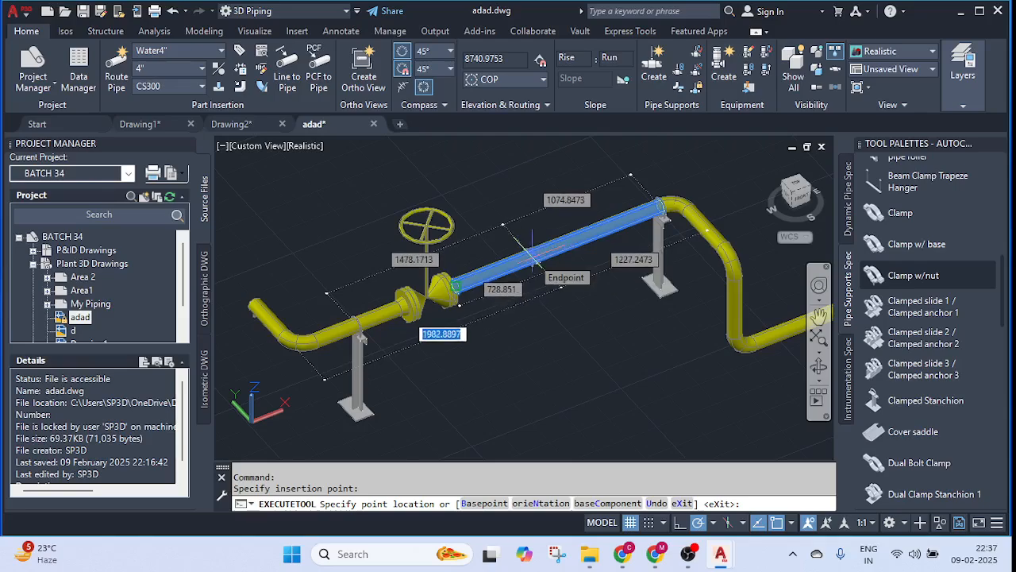
right_click(535, 265, "shift")
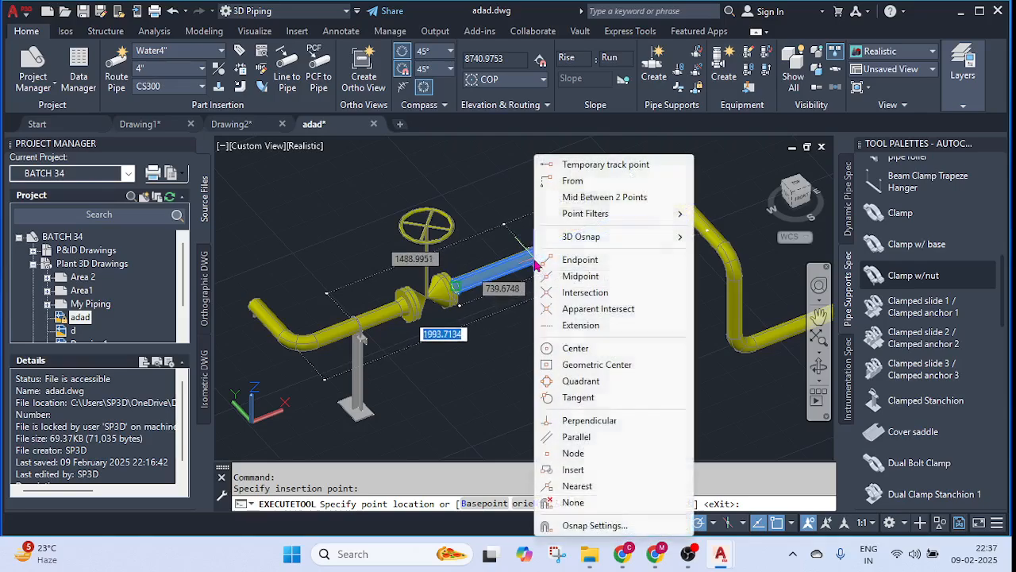
left_click(577, 485)
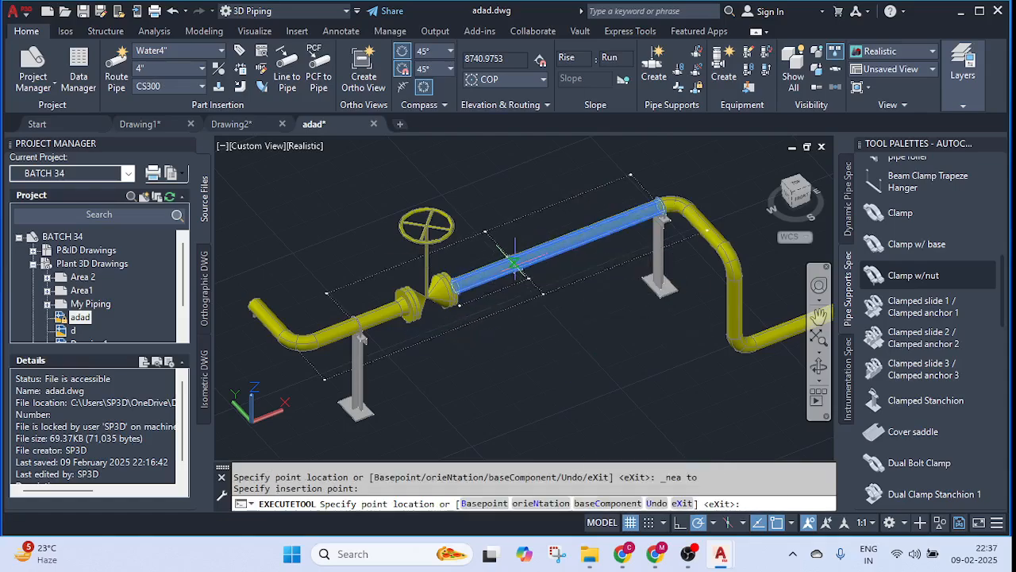
left_click(512, 262)
key("Escape")
- Inspect the clamp on the long pipe up close by selecting it, and clear the selection
scroll(516, 264, "up", 2)
scroll(516, 263, "up", 5)
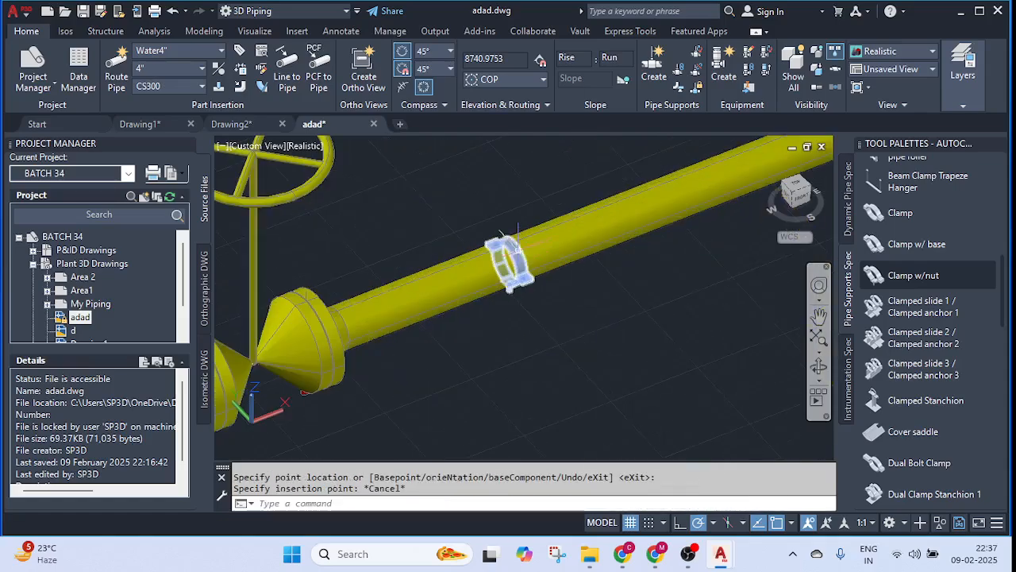
left_click(471, 229)
left_click(705, 456)
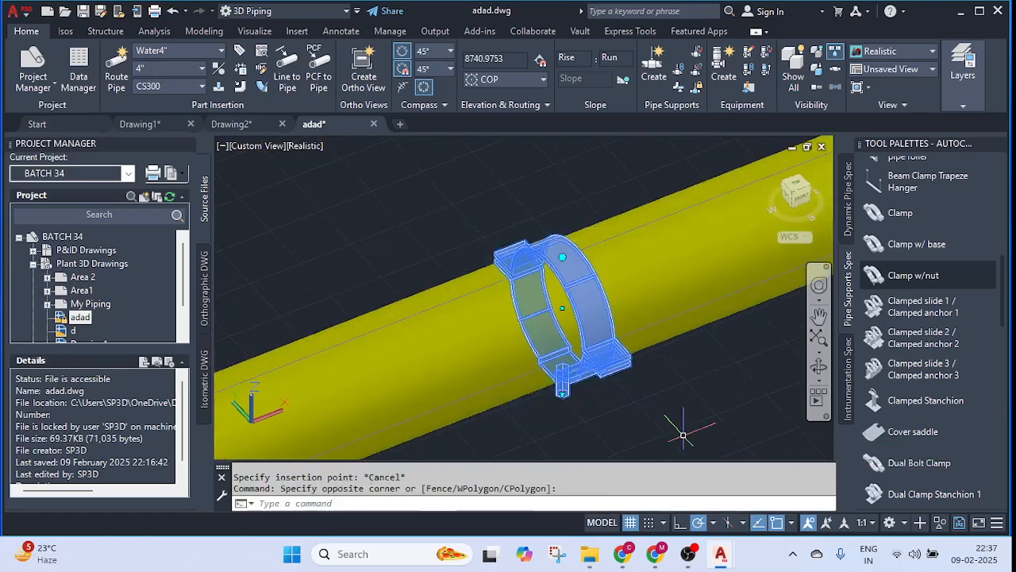
key("Escape")
- Assign the tag Tee to the clamped stanchion near the upper elbow through its properties
scroll(583, 312, "down", 5)
middle_click_drag(608, 318, 476, 365)
left_click(627, 254)
left_click(626, 254)
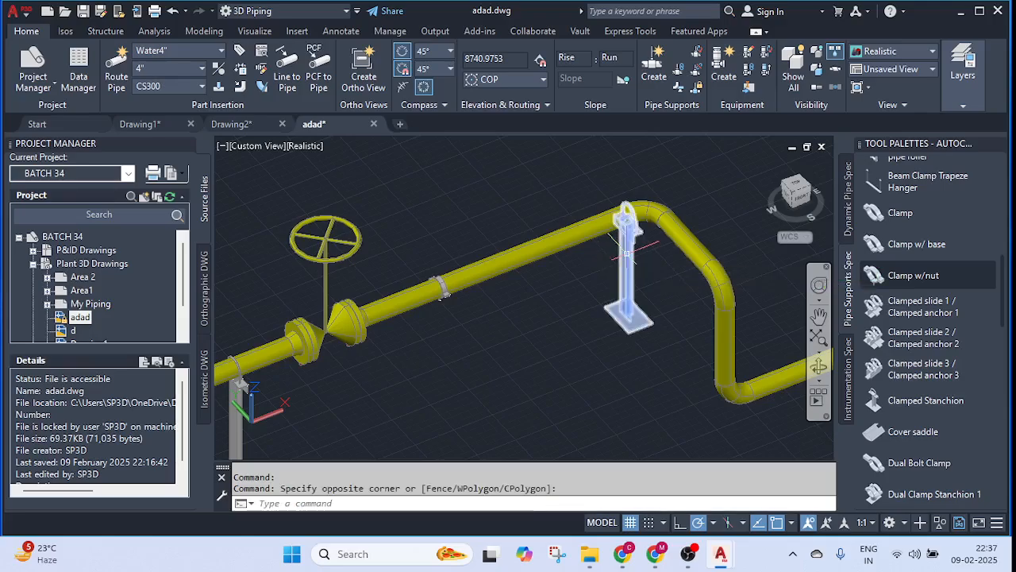
right_click(626, 254)
left_click(662, 505)
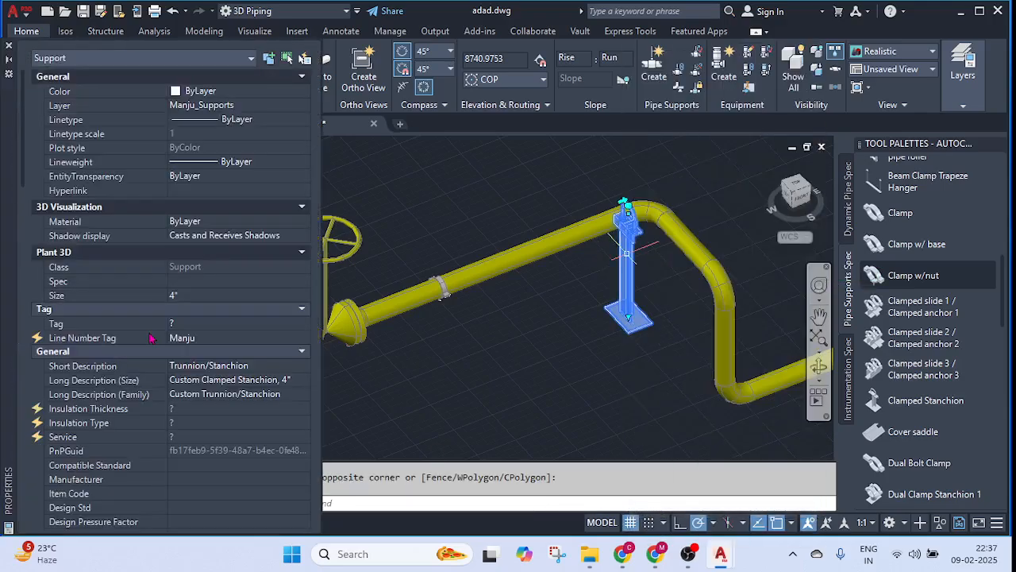
left_click(236, 324)
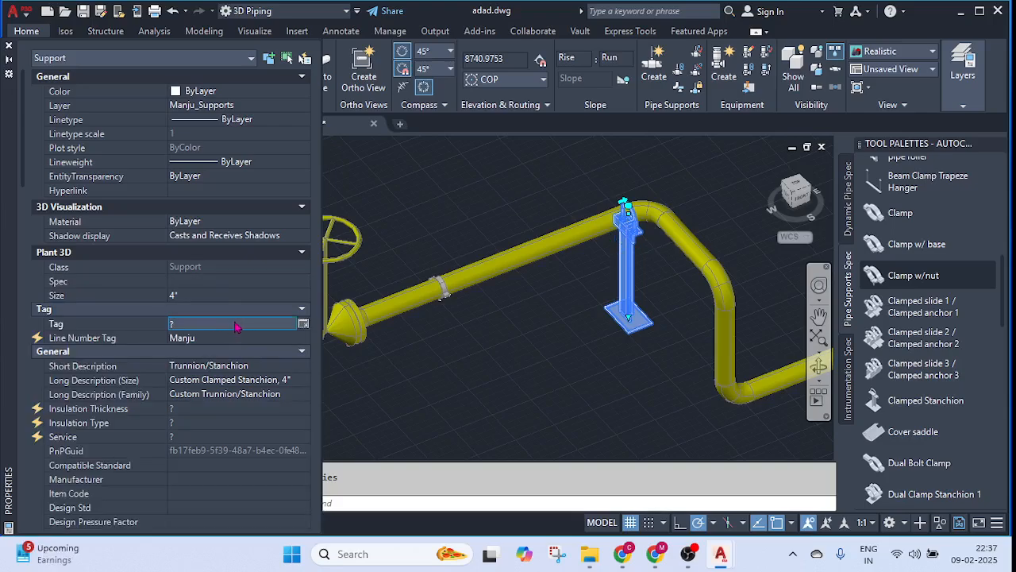
left_click(303, 324)
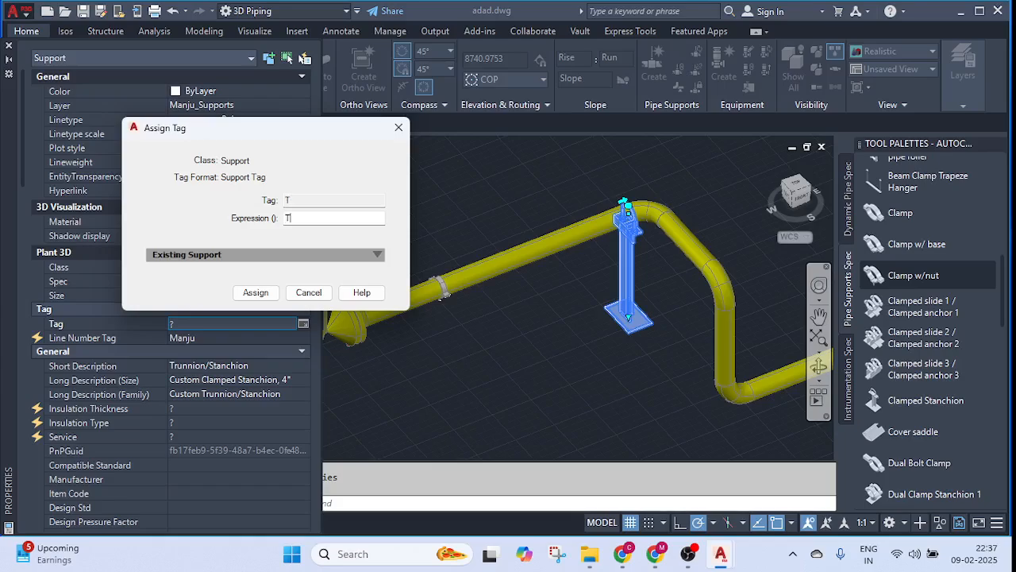
left_click(254, 292)
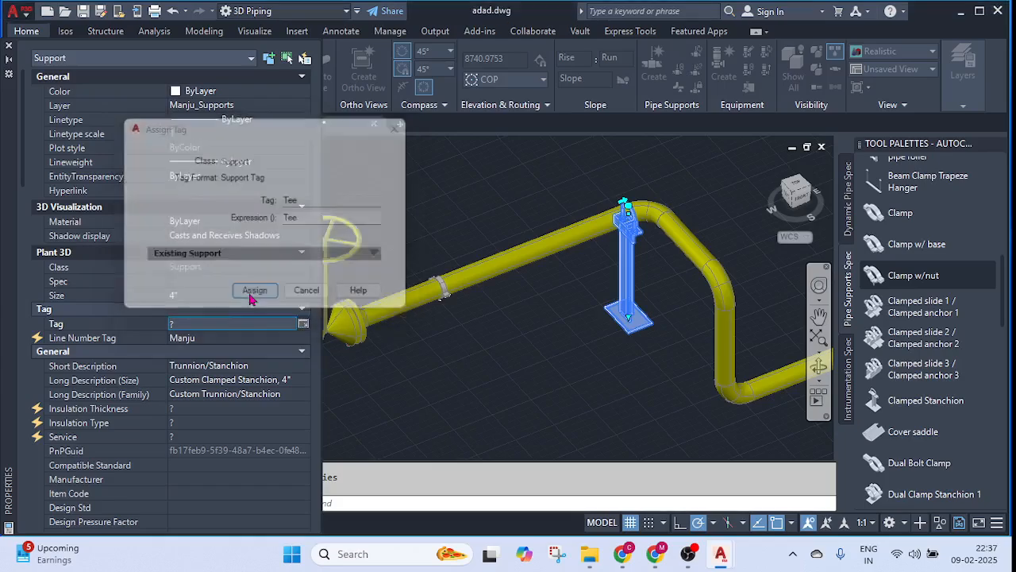
key("Escape")
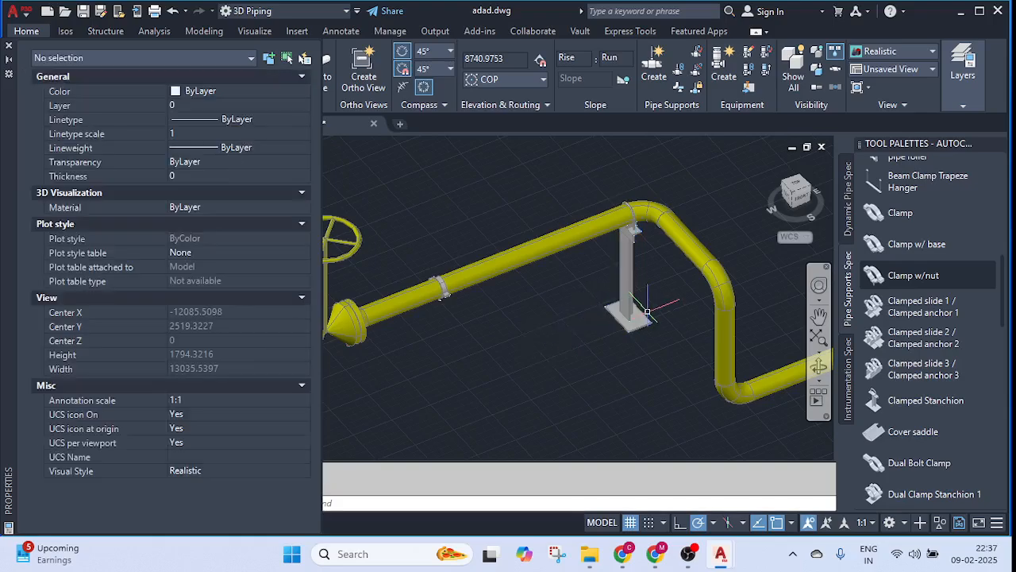
- Assign a tag to the Clamp w/nut support on the long pipe through its properties and clear the selection
middle_click_drag(476, 359, 649, 324)
scroll(580, 253, "up", 5)
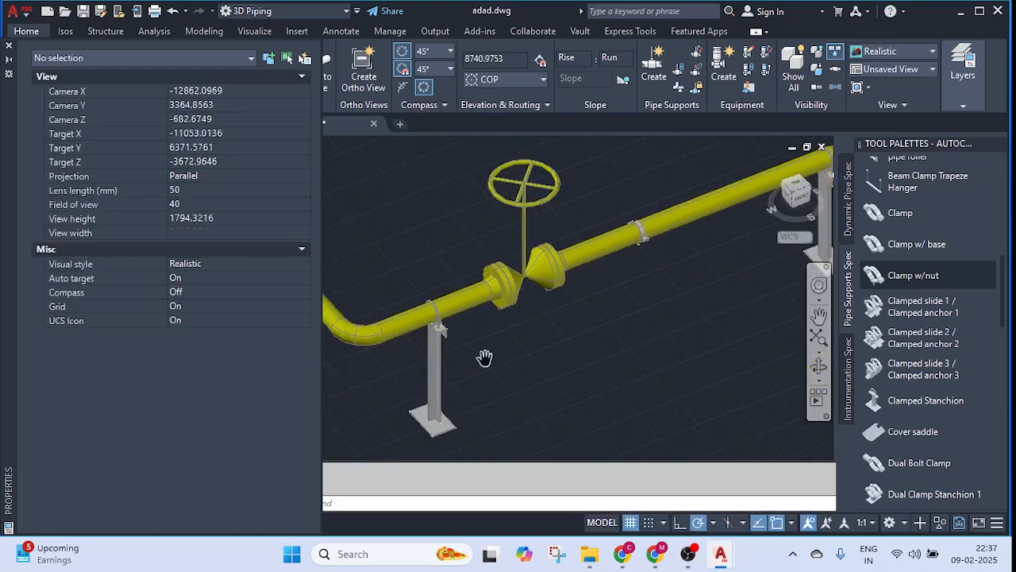
left_click(570, 165)
left_click(758, 378)
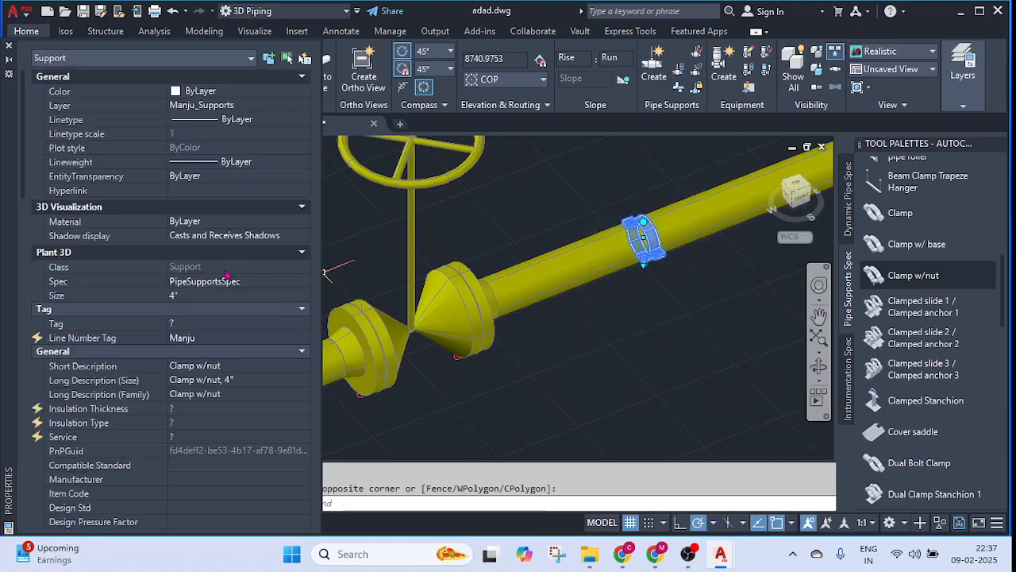
left_click(270, 324)
left_click(303, 323)
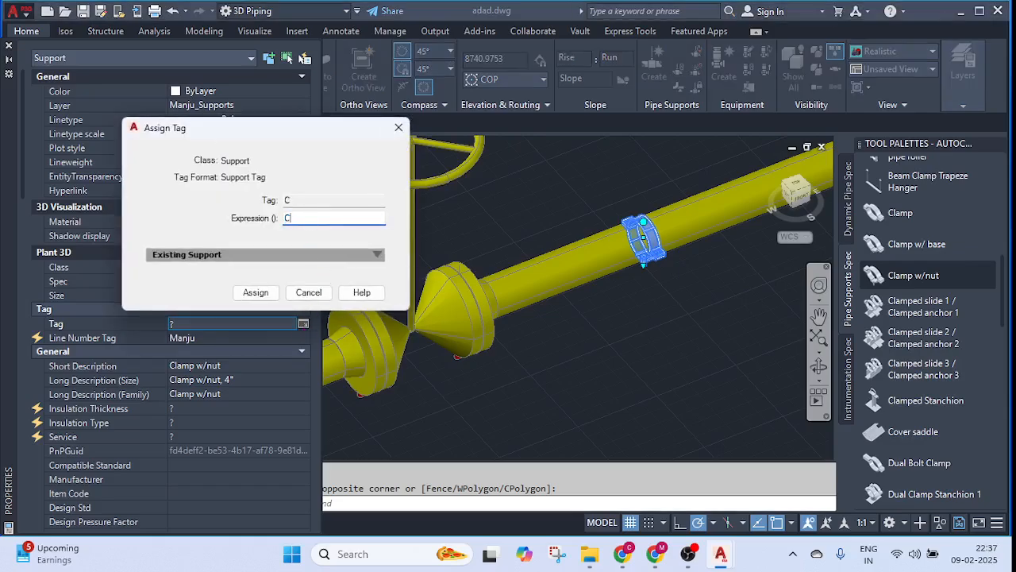
left_click(255, 293)
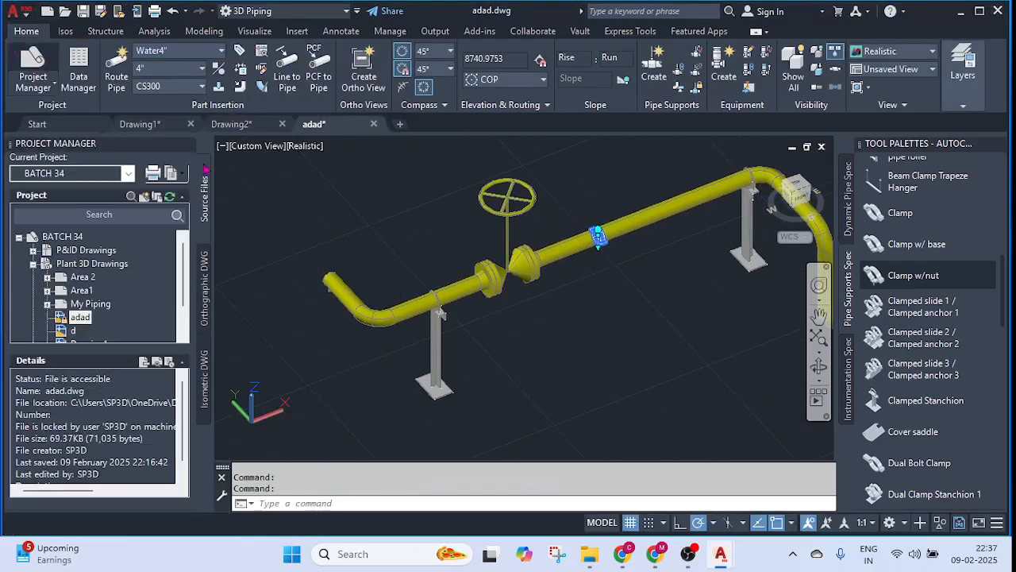
middle_click_drag(523, 331, 441, 326)
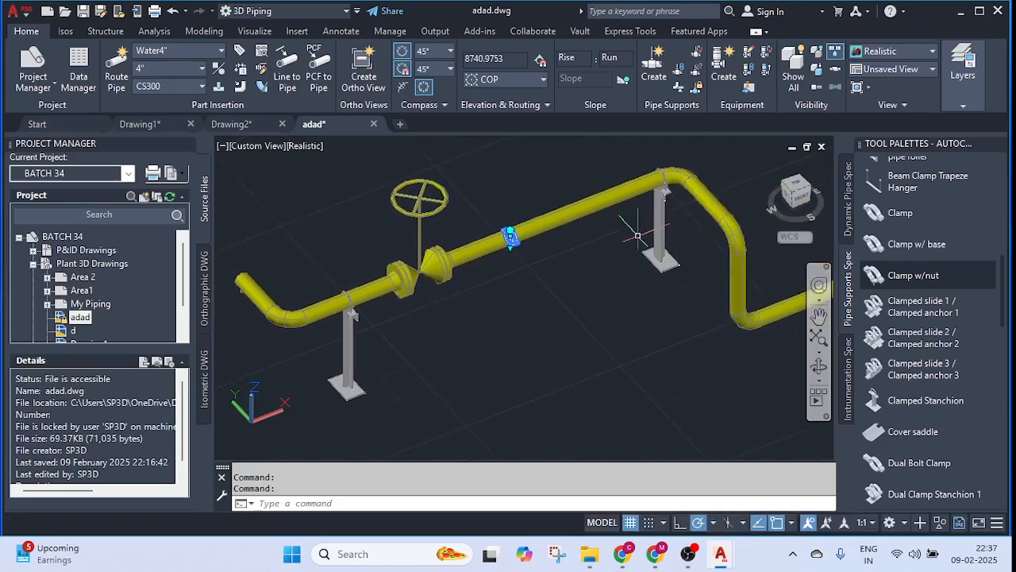
key("Escape")
- Create a production iso of the gate valve run's new line number using the Check_A2 iso style
scroll(520, 242, "down", 6)
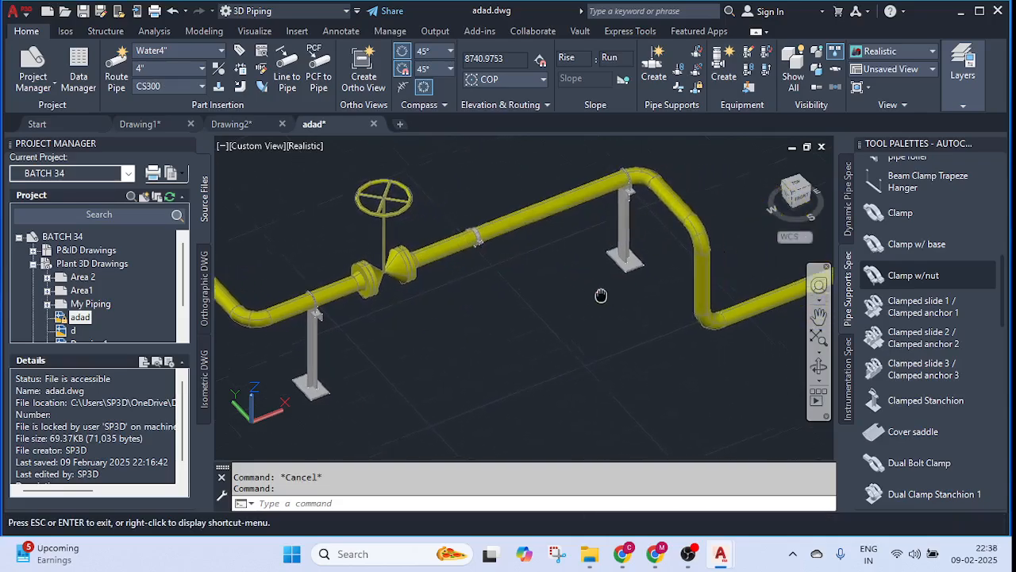
scroll(524, 234, "up", 3)
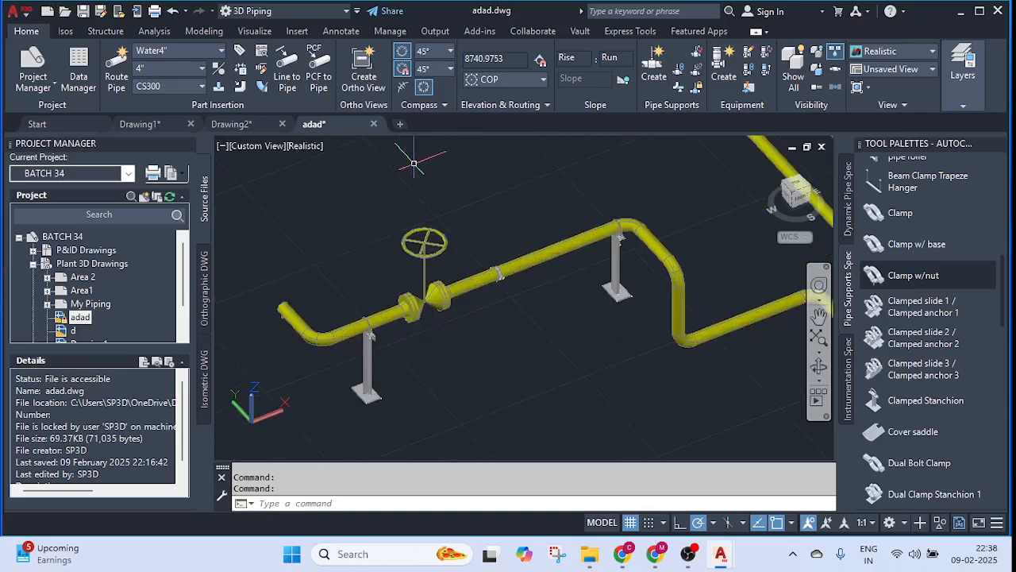
middle_click_drag(413, 163, 482, 184)
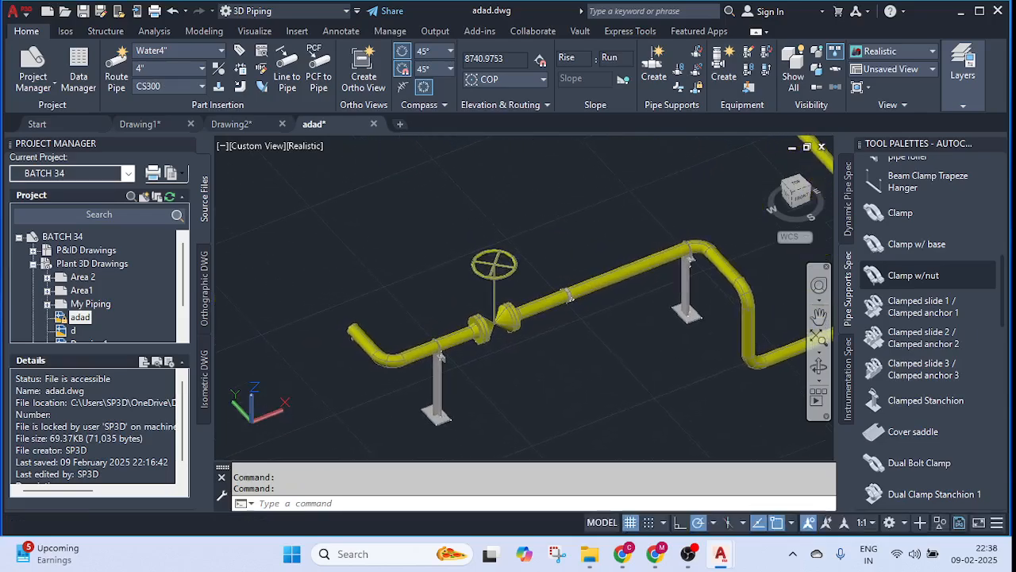
left_click(66, 31)
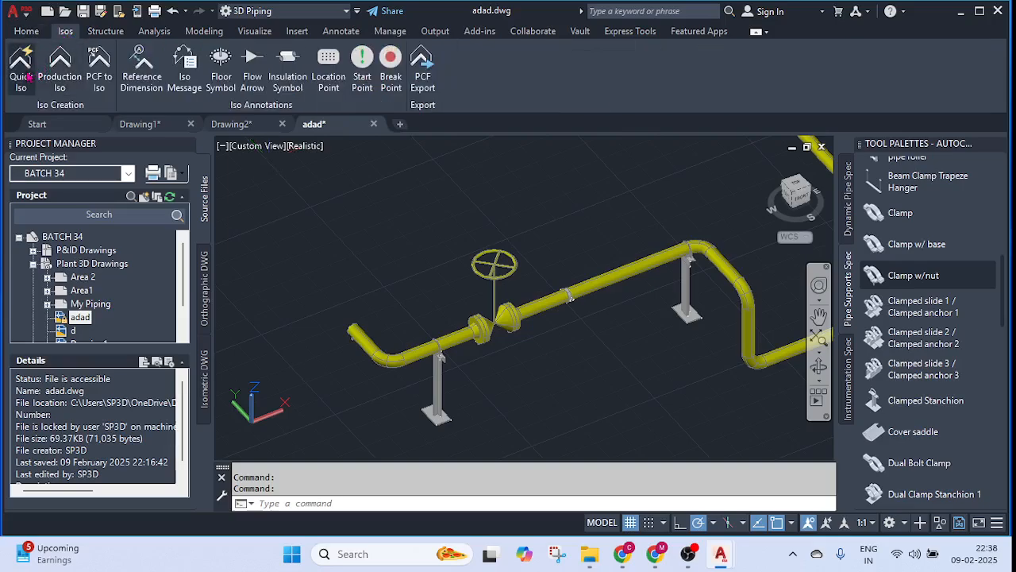
left_click(58, 76)
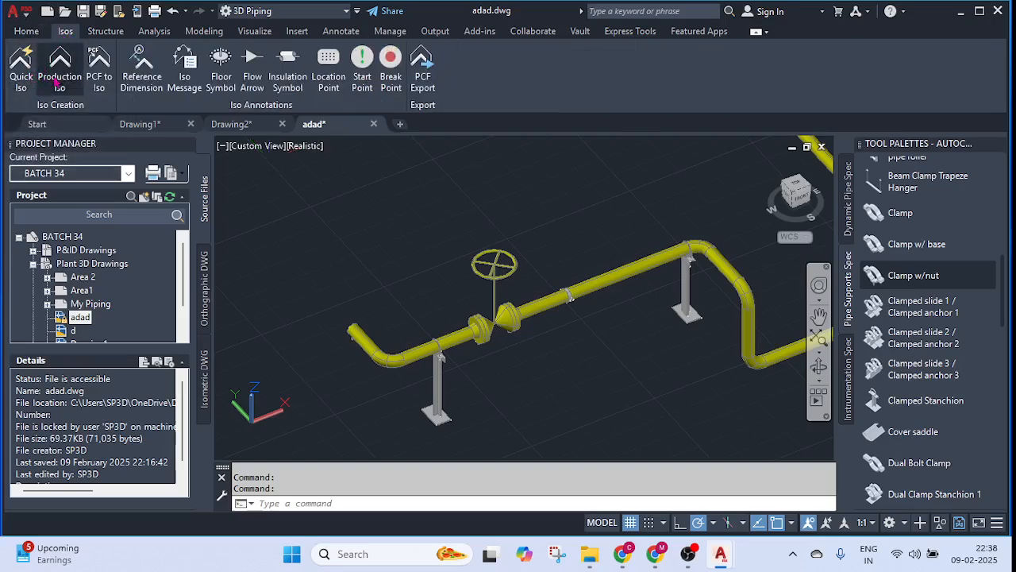
left_click(125, 213)
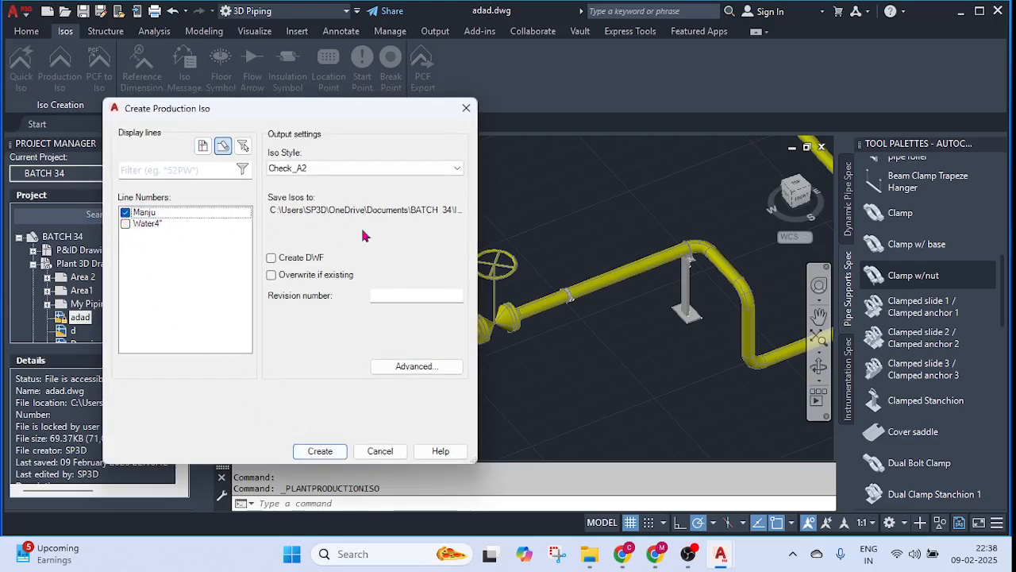
left_click(423, 168)
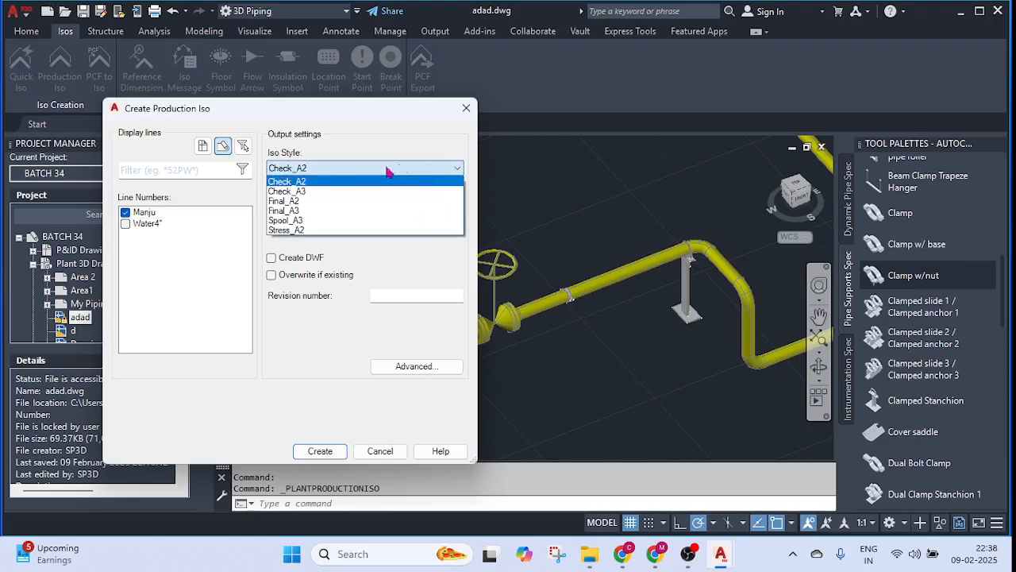
left_click(307, 182)
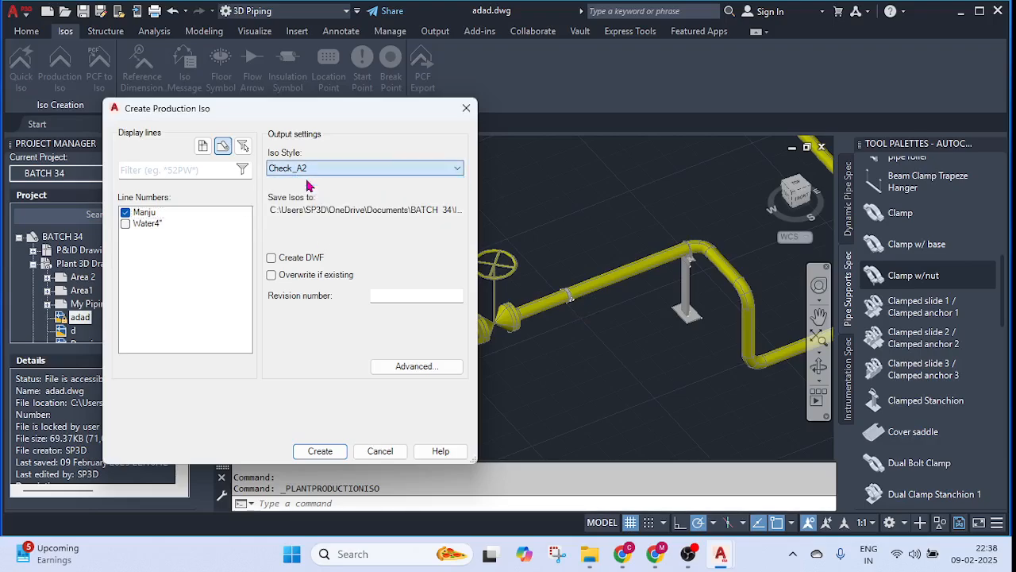
left_click(315, 451)
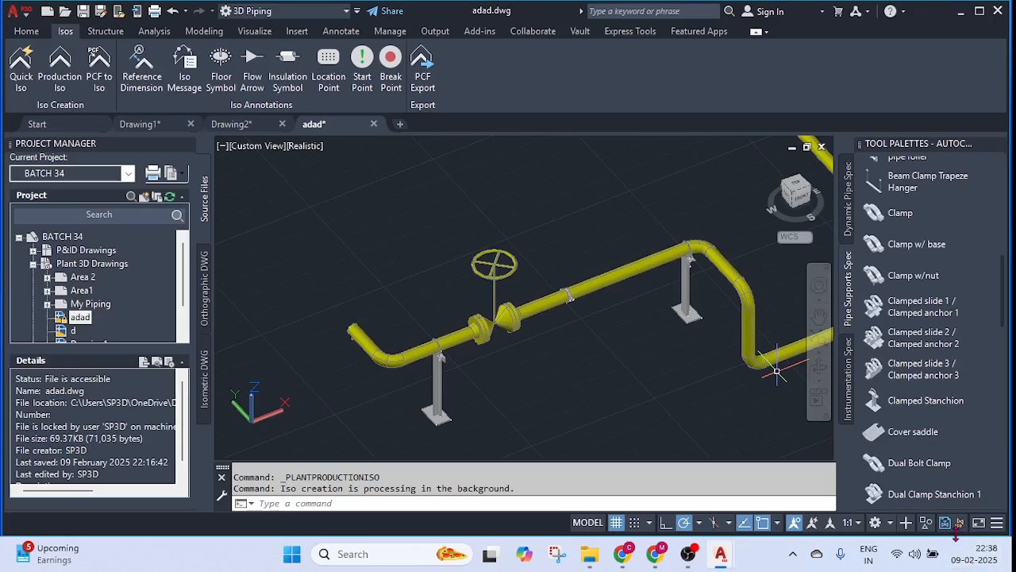
- Open the new isometric drawing from the iso creation results and examine the pipe run's supports, gate valve and dimensions
mouse_move(967, 528)
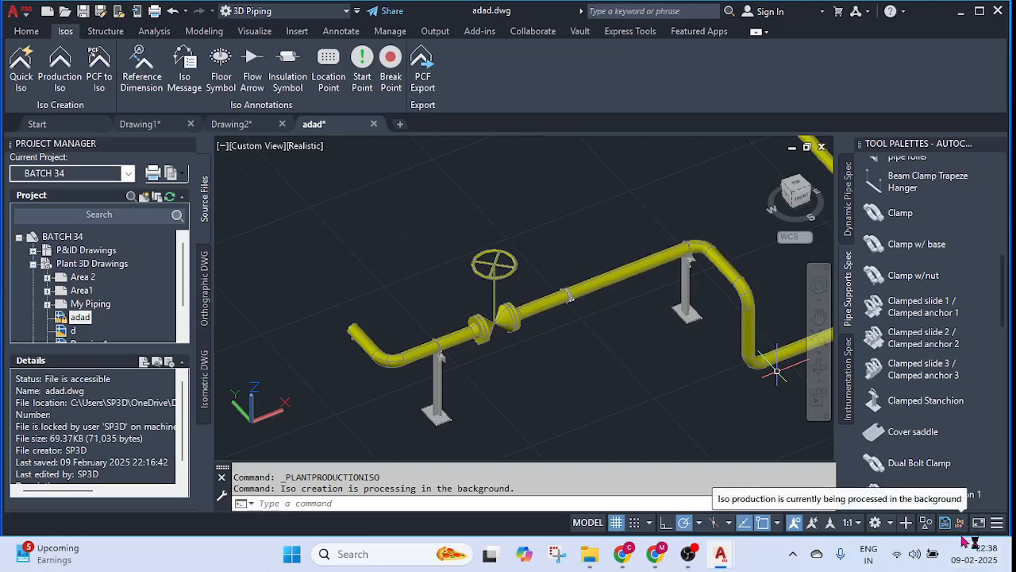
left_click(911, 494)
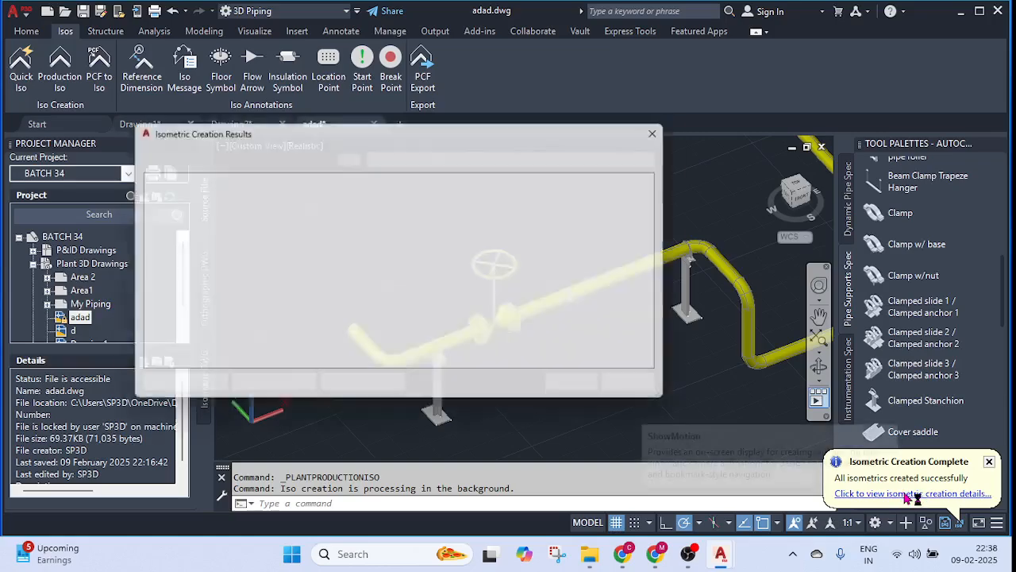
double_click(377, 335)
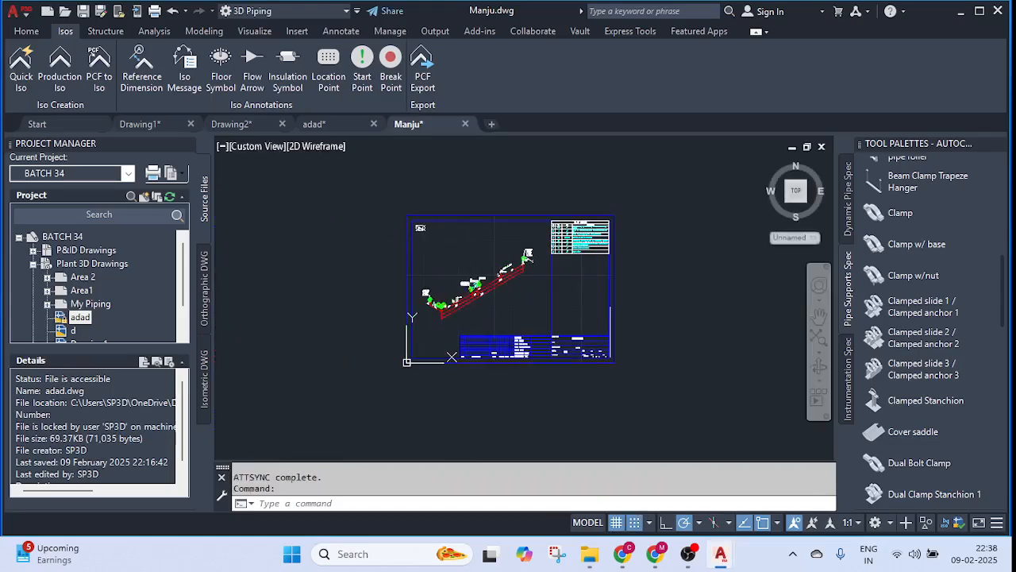
scroll(467, 281, "up", 2)
scroll(468, 282, "up", 2)
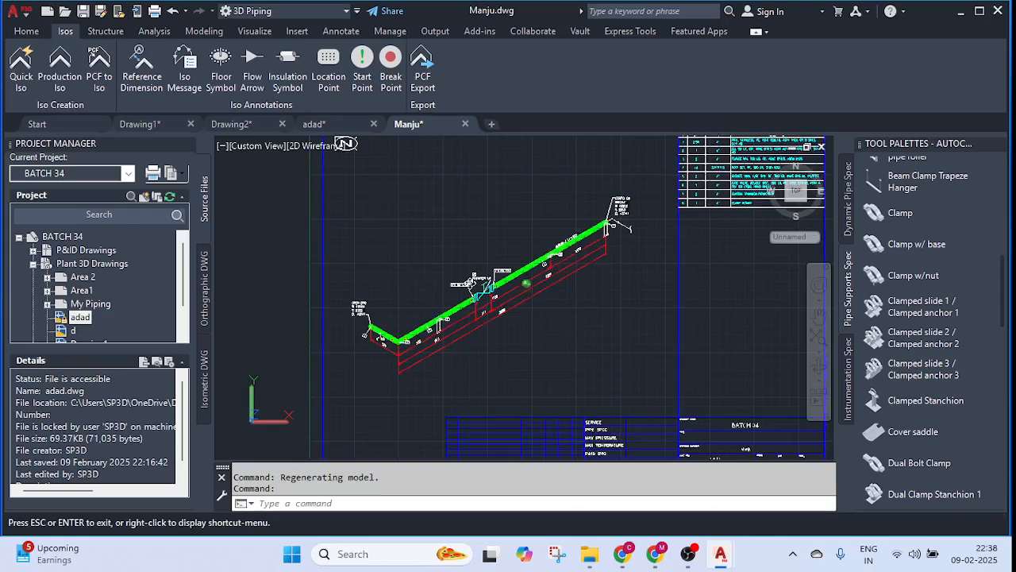
scroll(472, 282, "up", 3)
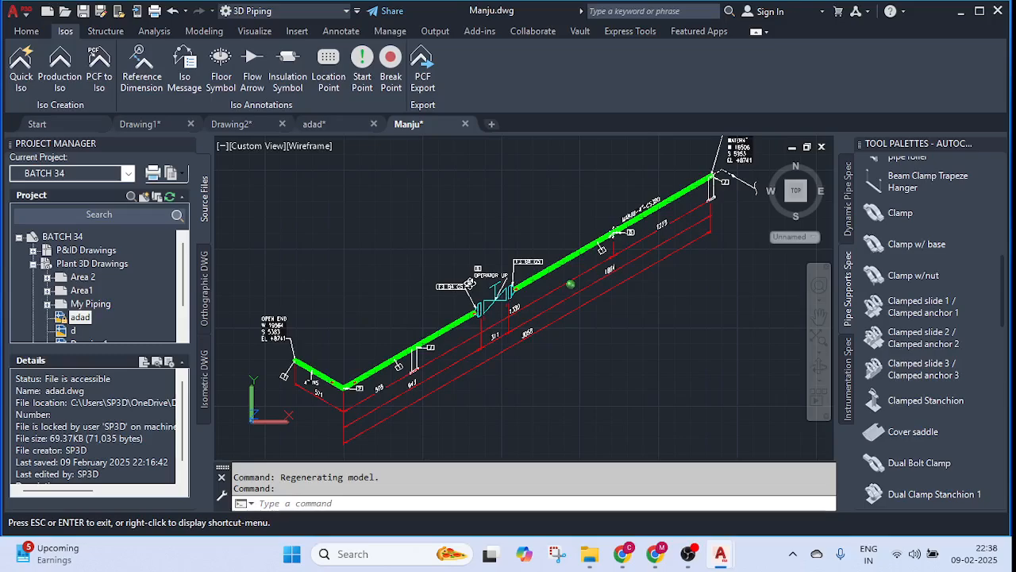
scroll(469, 283, "up", 3)
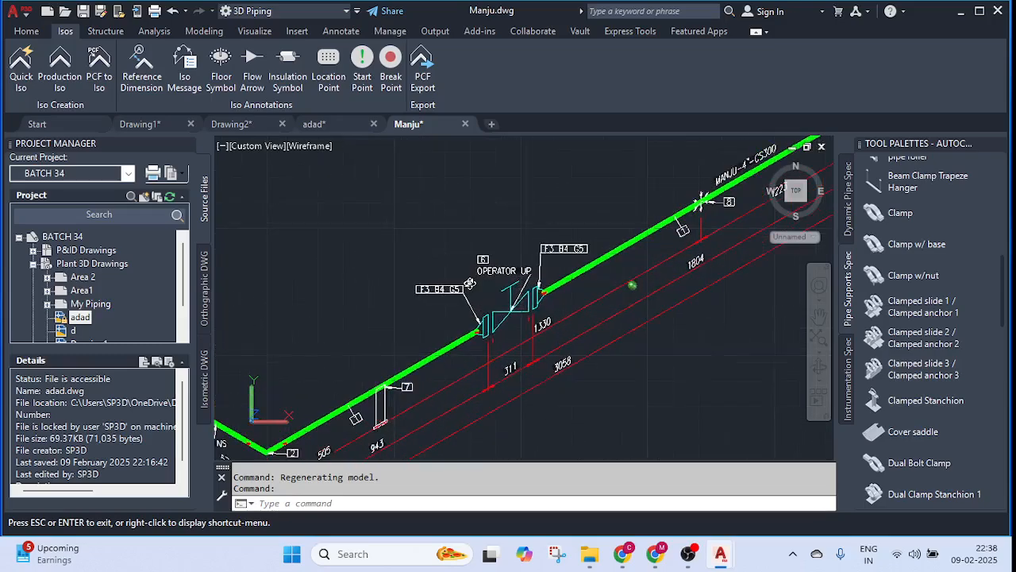
scroll(470, 284, "down", 15)
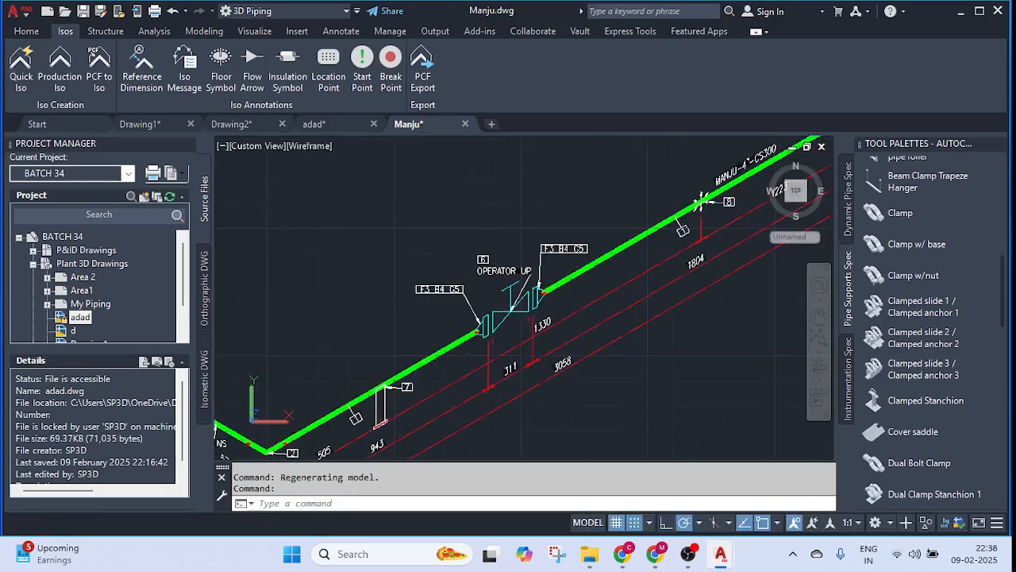
scroll(469, 287, "up", 8)
scroll(470, 284, "up", 2)
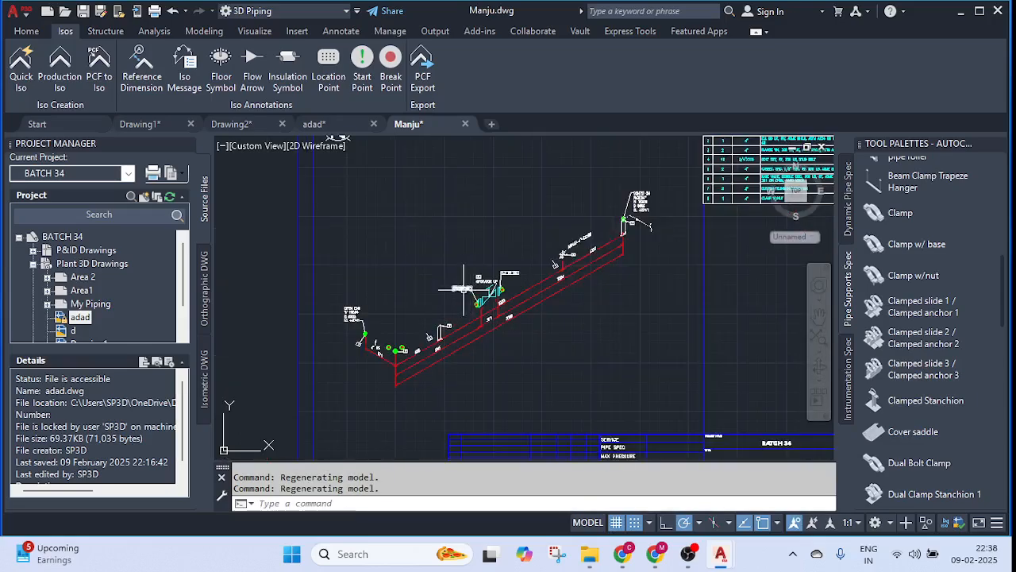
middle_click_drag(464, 288, 463, 290, "shift")
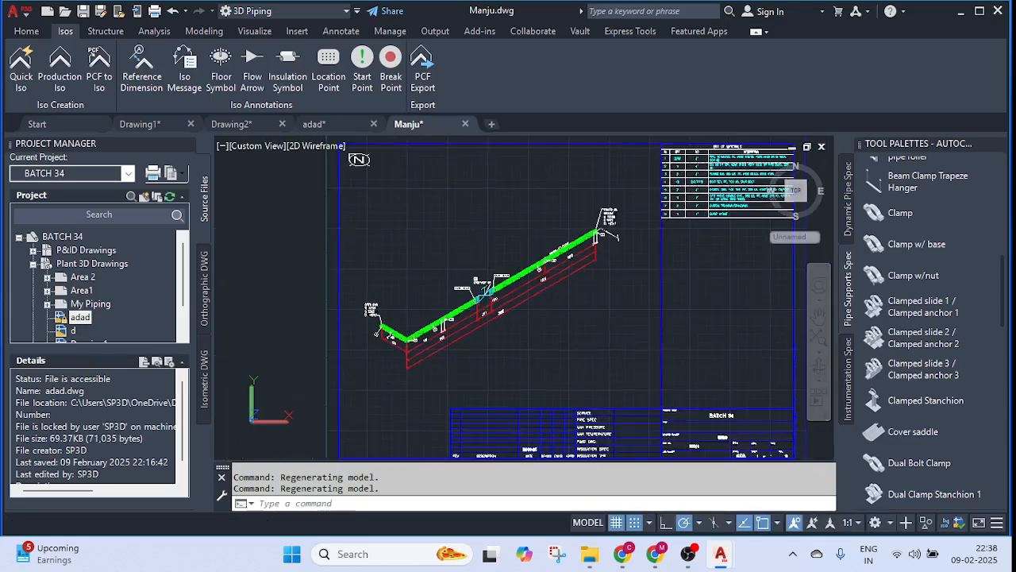
key("Escape")
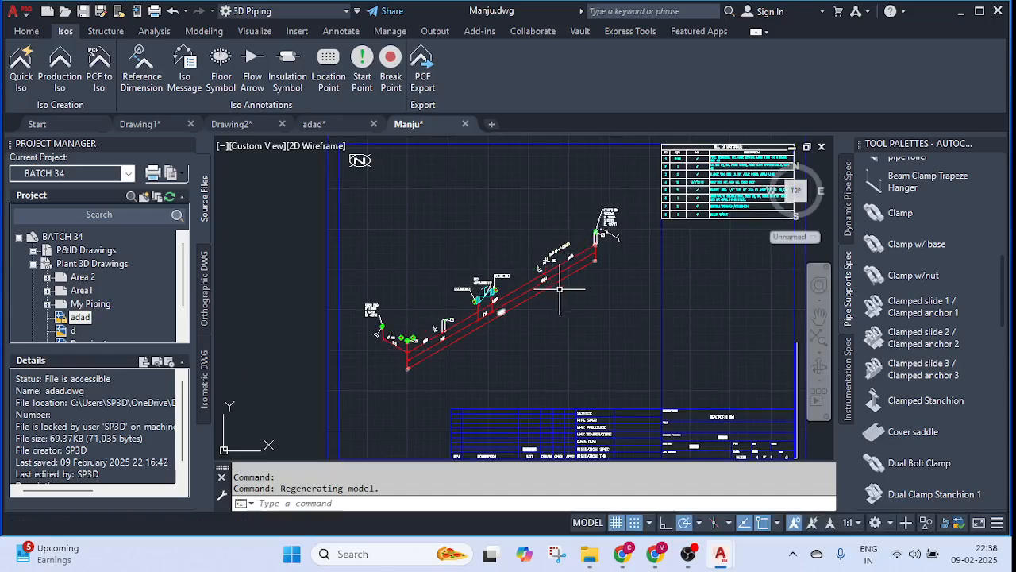
- Select the drawn pipe run, read the supports' entries in the bill of materials, and clear the selection
left_click(631, 364)
left_click(356, 222)
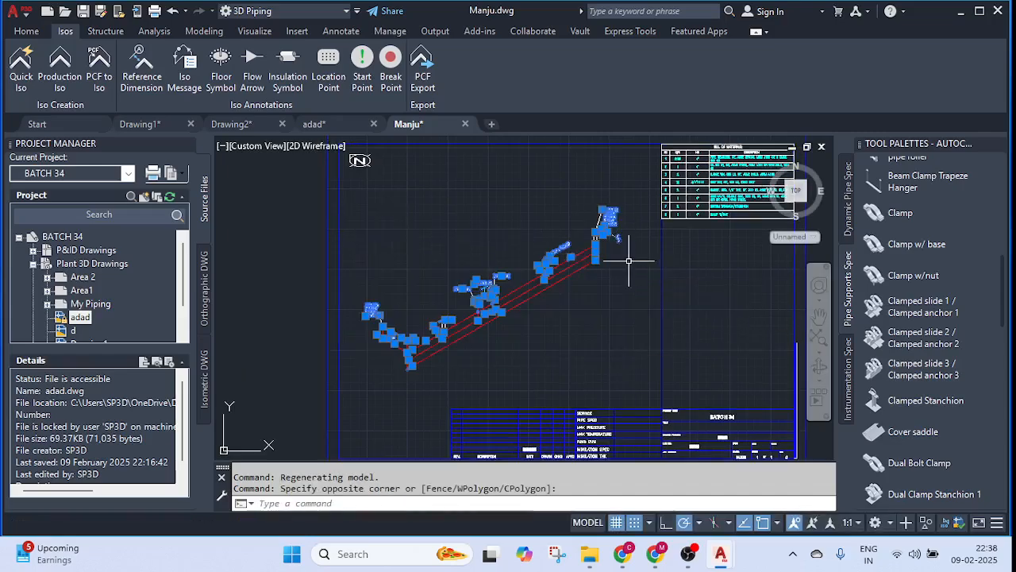
middle_click_drag(628, 261, 434, 341)
scroll(563, 245, "up", 6)
mouse_move(419, 238)
middle_mouse_down()
mouse_move(608, 211)
mouse_move(530, 179)
middle_mouse_up()
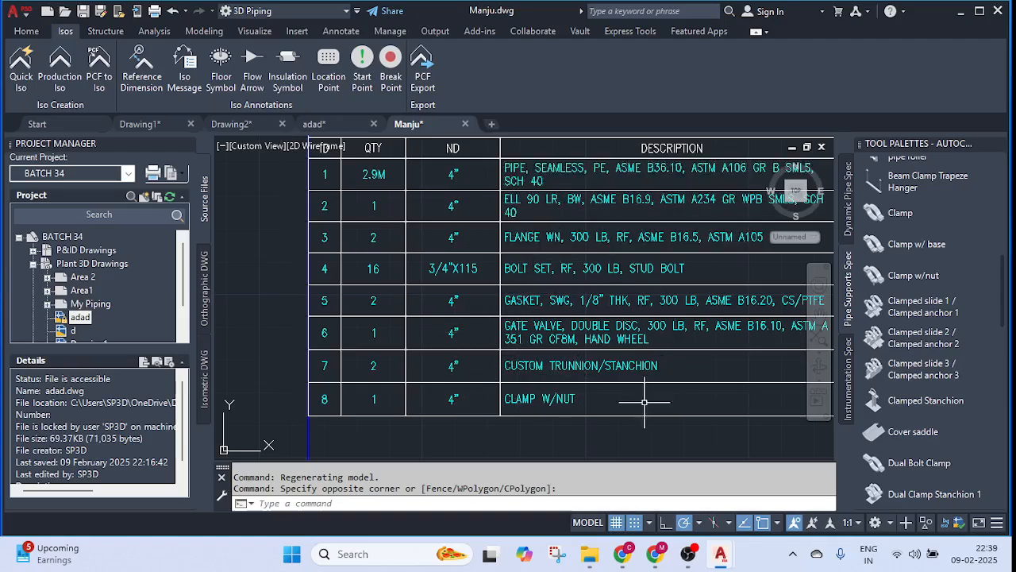
scroll(548, 235, "down", 6)
scroll(571, 212, "up", 6)
key("Escape")
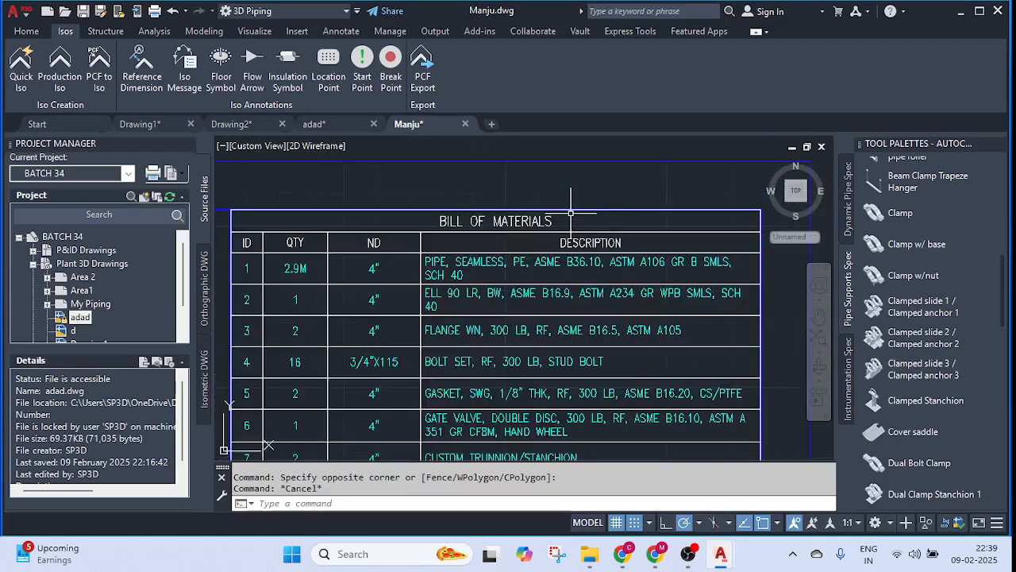
- Close the isometric drawing without saving its changes and return to the piping model
scroll(572, 213, "down", 8)
middle_click_drag(535, 342, 561, 216)
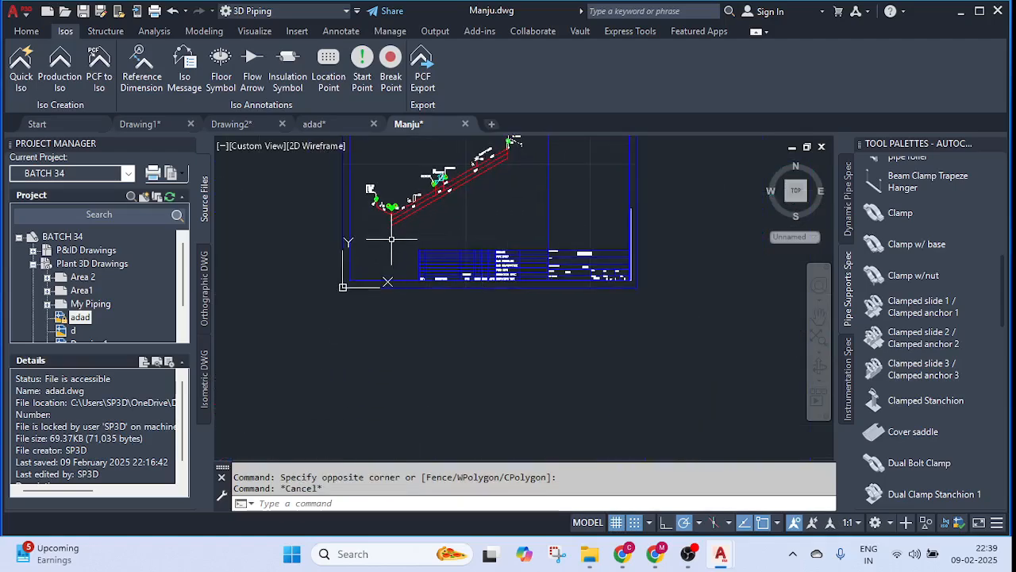
left_click(464, 124)
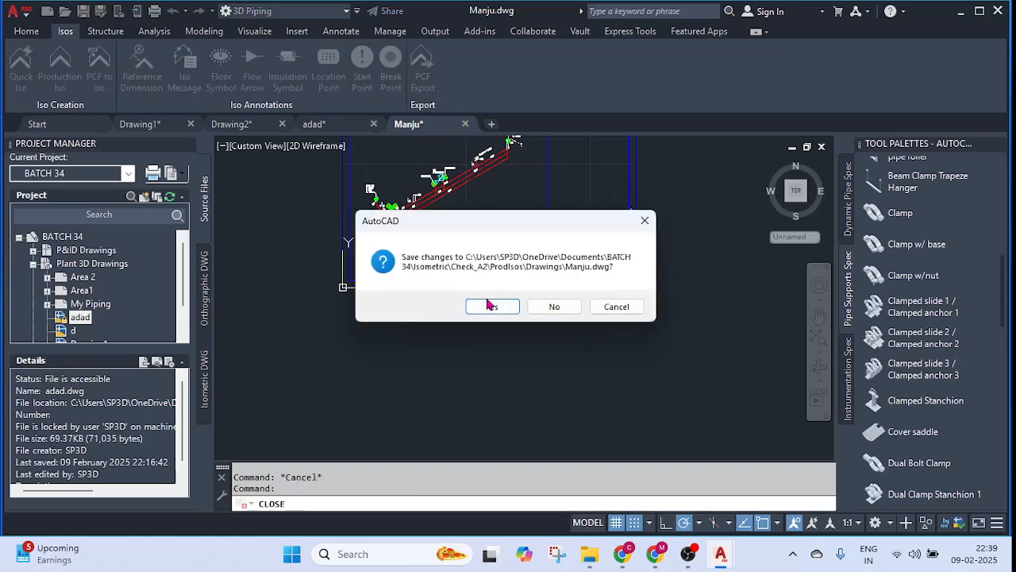
left_click(556, 304)
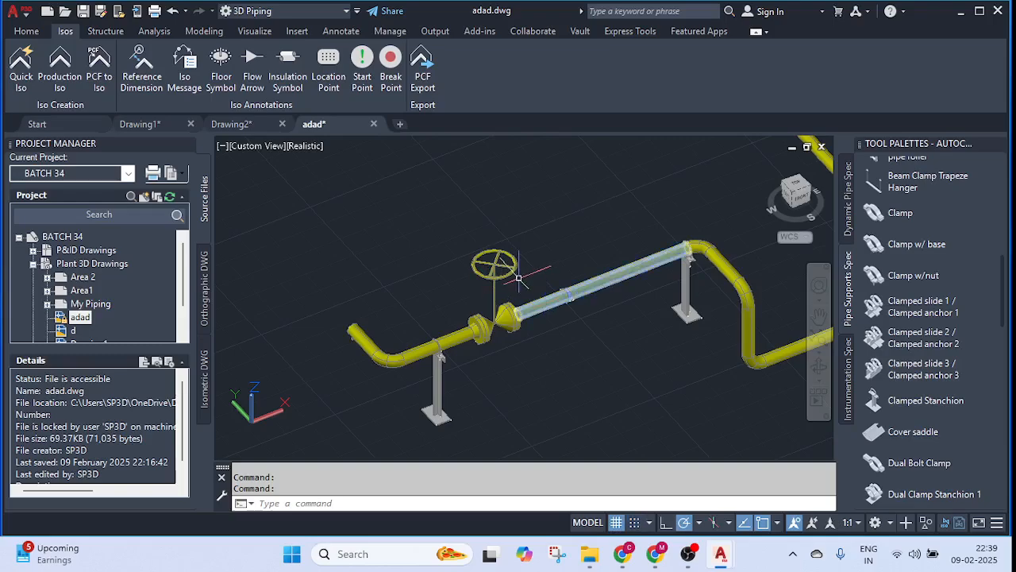
- Place an insulation symbol on the long pipe just beyond the clamp, towards the upper elbow
middle_click_drag(519, 278, 464, 250)
scroll(534, 262, "up", 3)
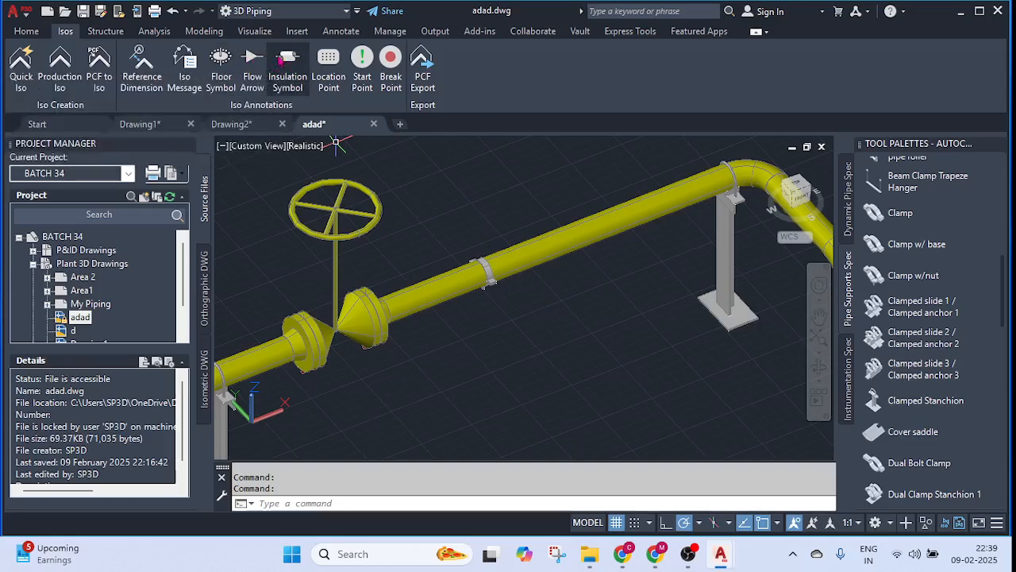
left_click(279, 61)
left_click(529, 253)
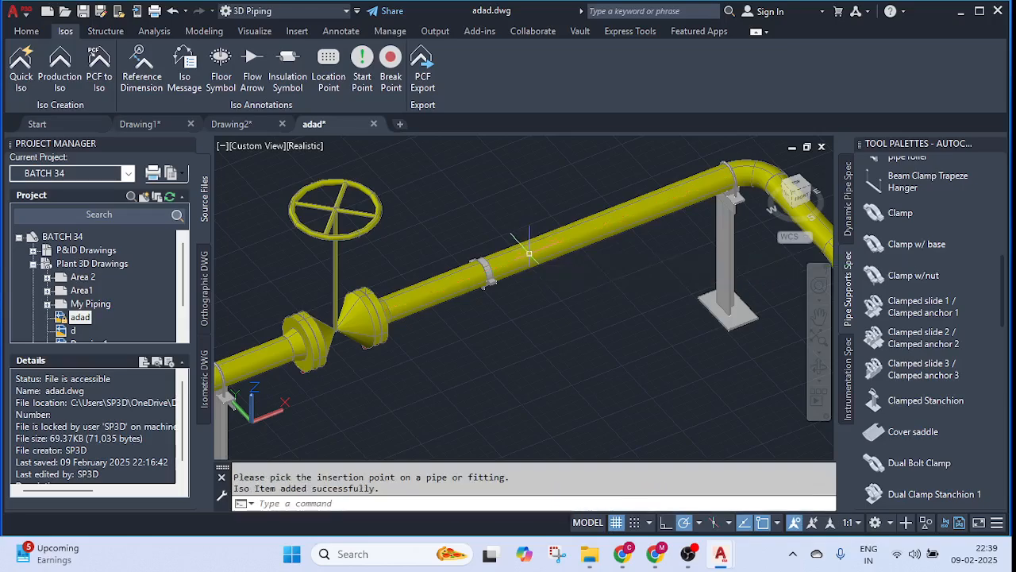
- Add a flow arrow on the long pipe near the upper elbow's stanchion, accepting the proposed direction
left_click(252, 60)
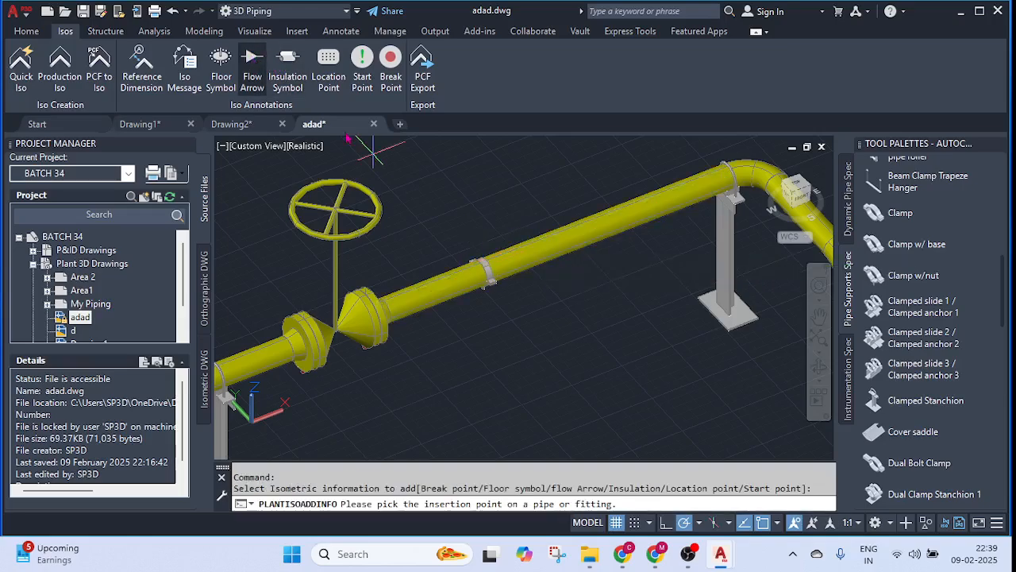
left_click(698, 205)
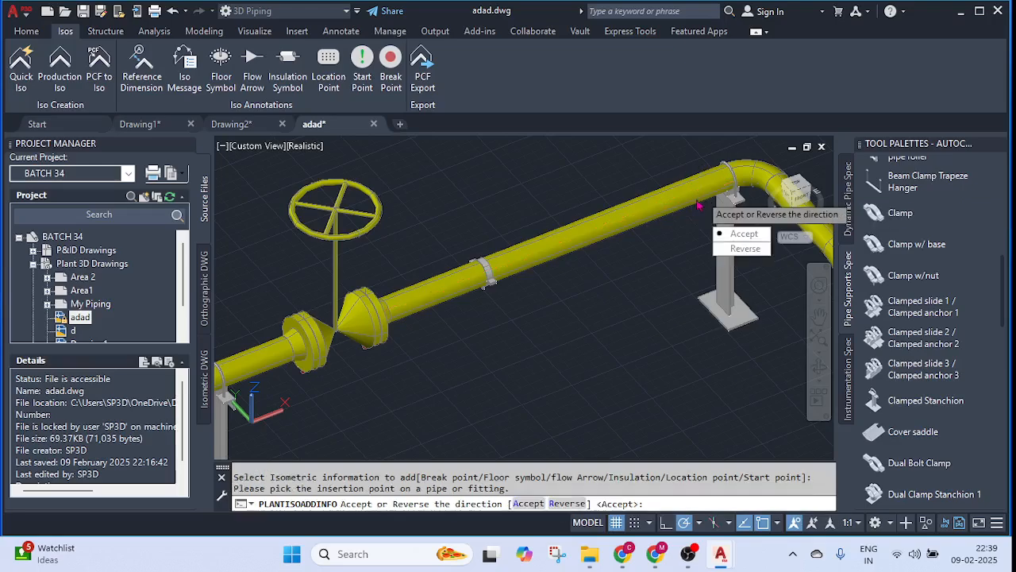
left_click(722, 233)
- Inspect the flow arrow on the long pipe up close by selecting it, and clear the selection
scroll(681, 174, "up", 2)
left_click(603, 145)
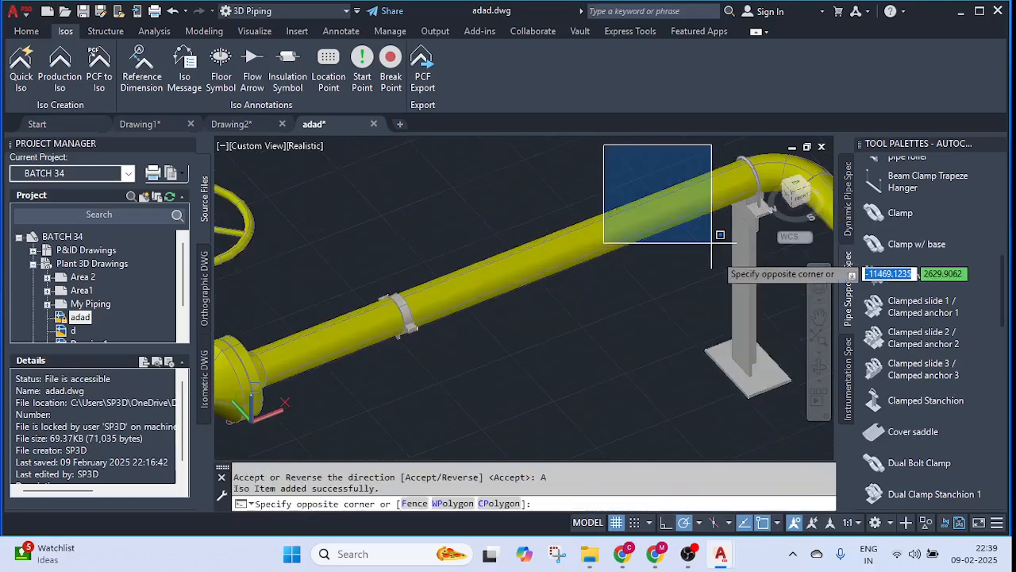
left_click(711, 243)
scroll(716, 217, "up", 3)
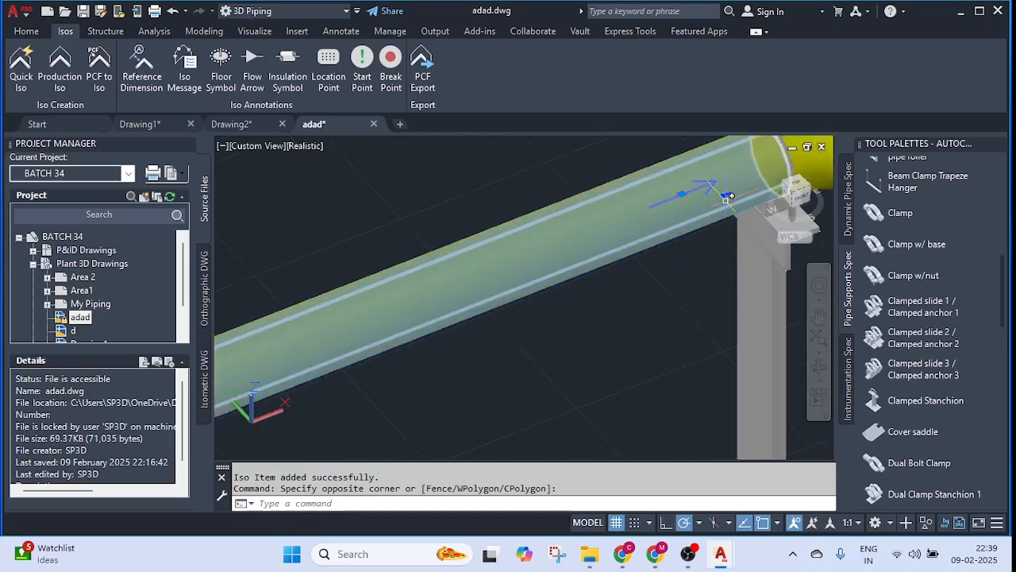
scroll(583, 183, "down", 5)
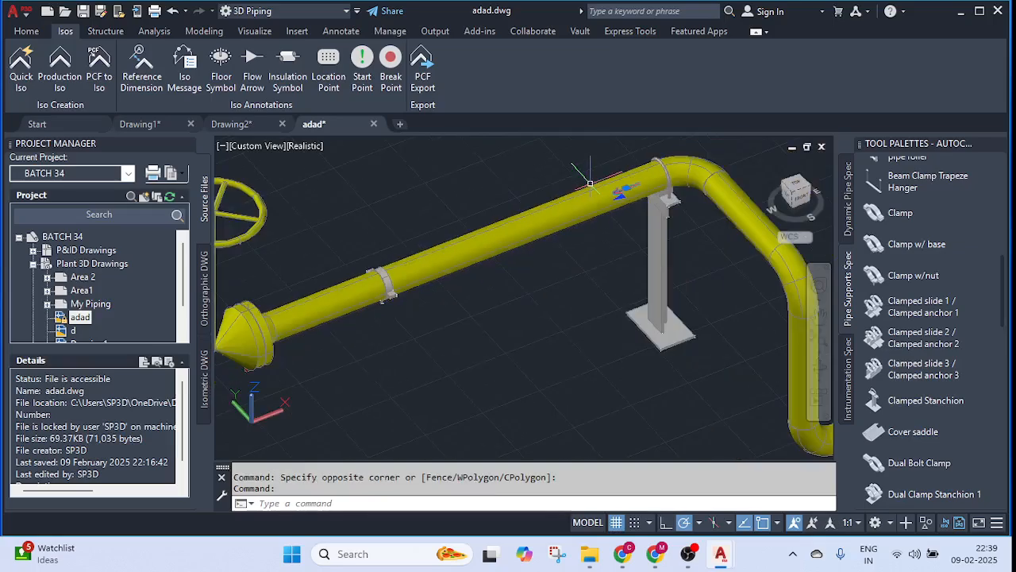
key("Escape")
scroll(431, 147, "down", 3)
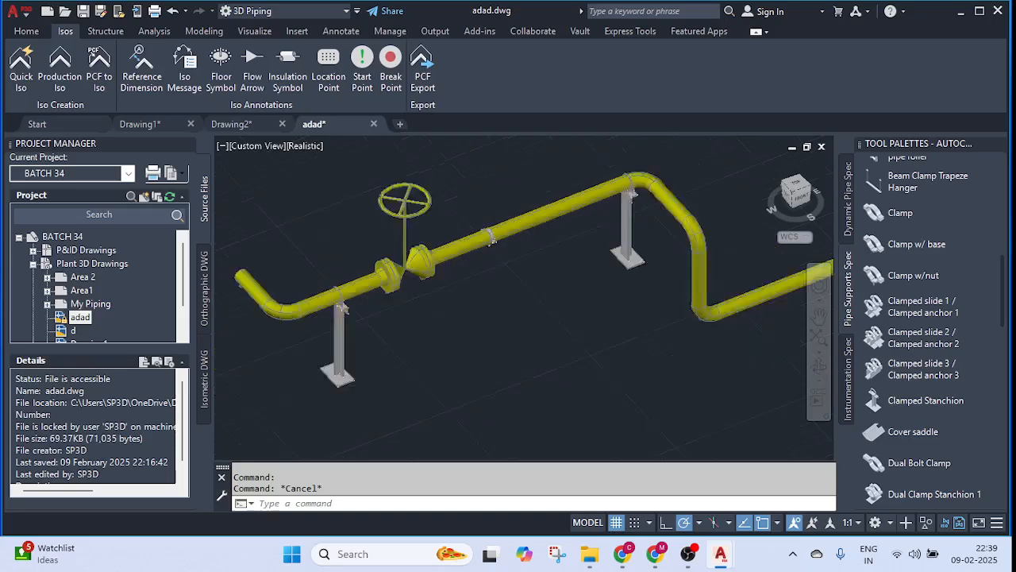
- Create another production iso of the gate valve run's line number with the Check_A2 iso style
left_click(59, 65)
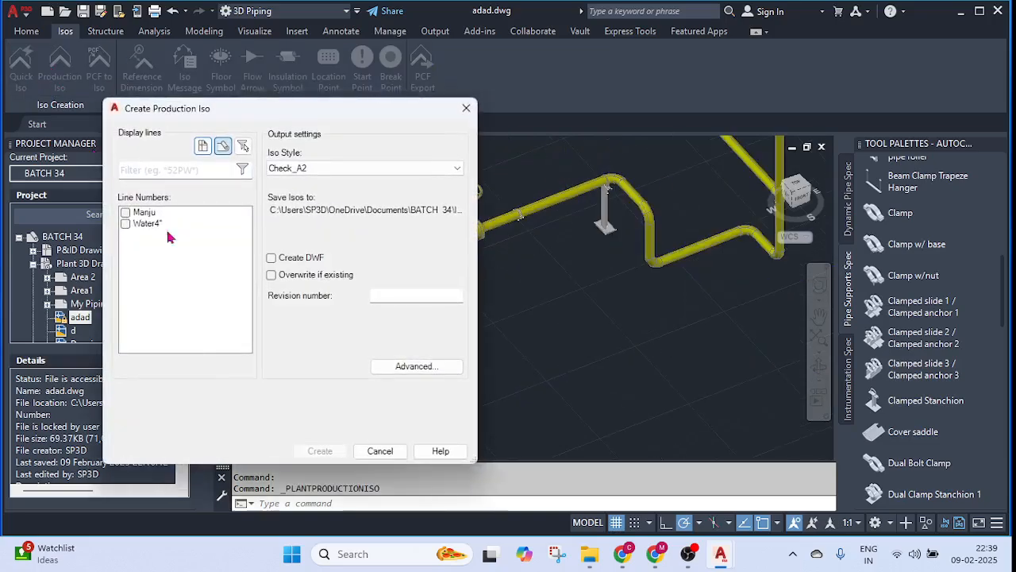
left_click(147, 215)
left_click(321, 451)
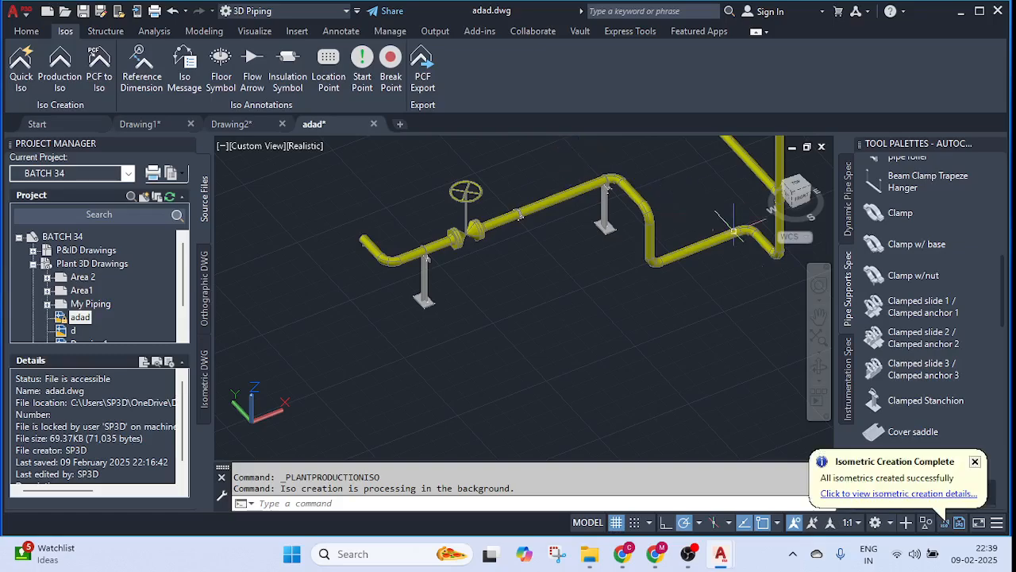
- Open the second isometric drawing from the creation results and examine the insulation symbol and flow arrow on the long pipe
left_click(887, 493)
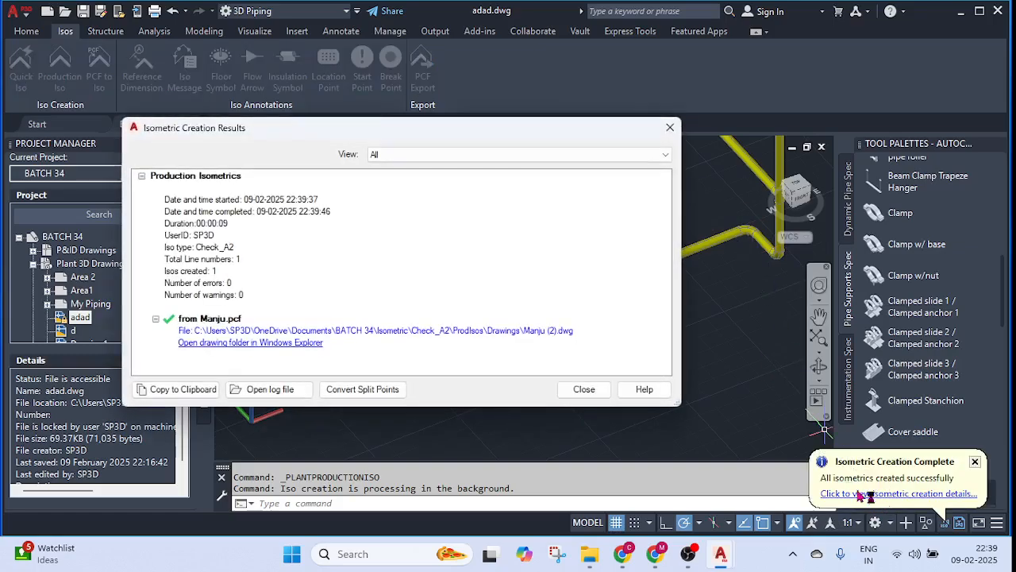
left_click(316, 332)
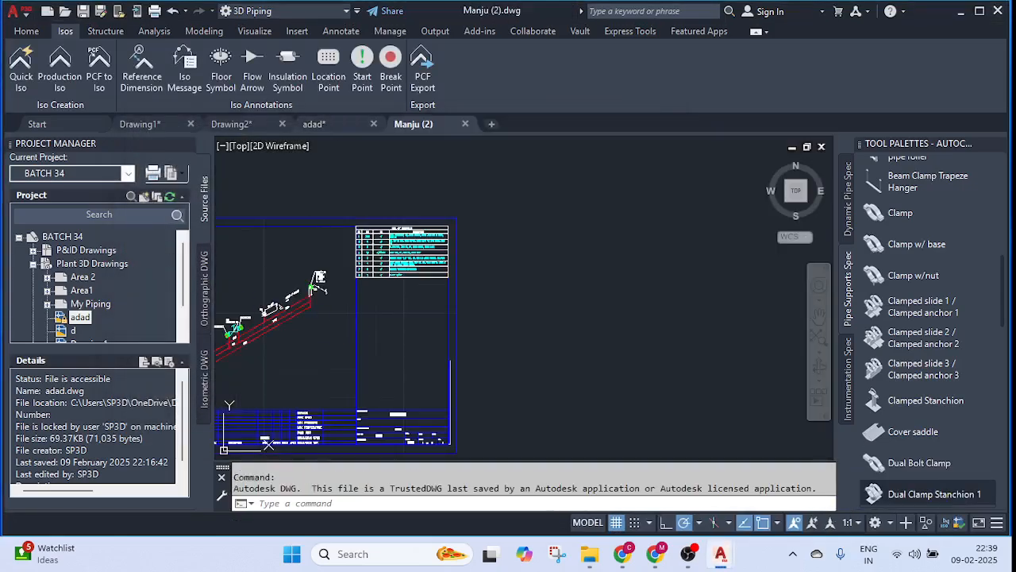
scroll(459, 337, "down", 2)
scroll(423, 336, "up", 6)
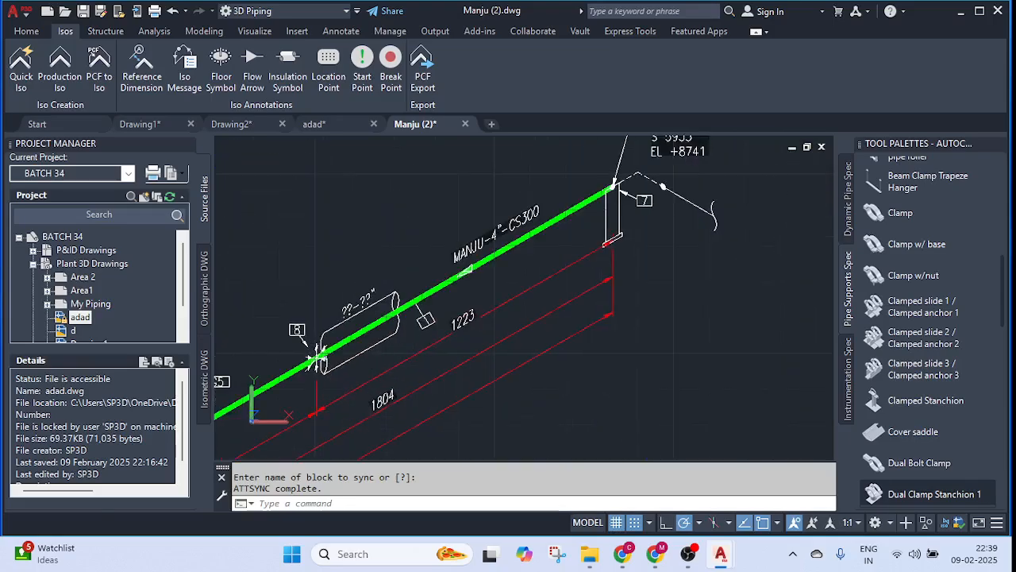
scroll(413, 321, "up", 1)
scroll(413, 320, "up", 2)
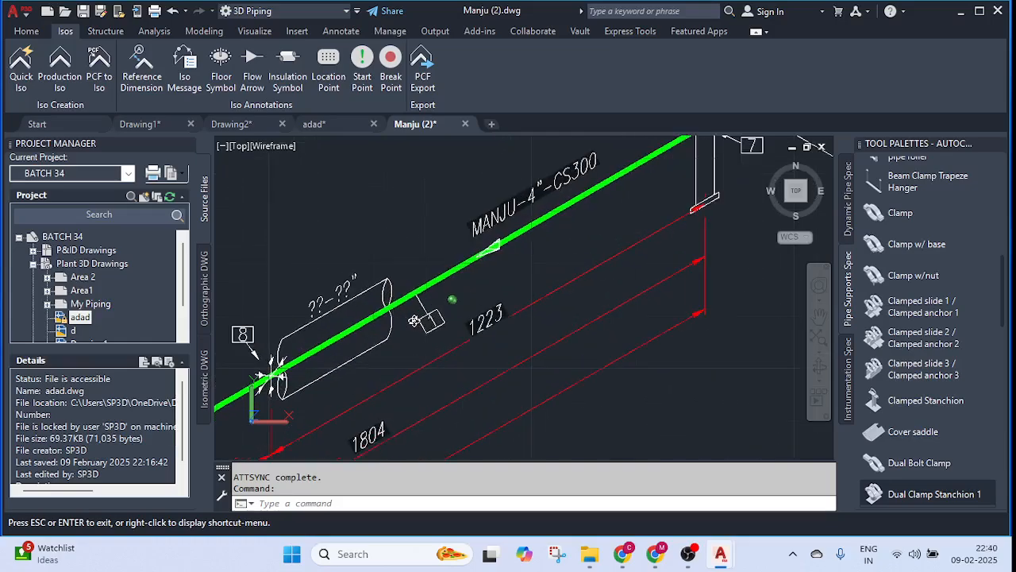
scroll(413, 320, "up", 1)
key("Escape")
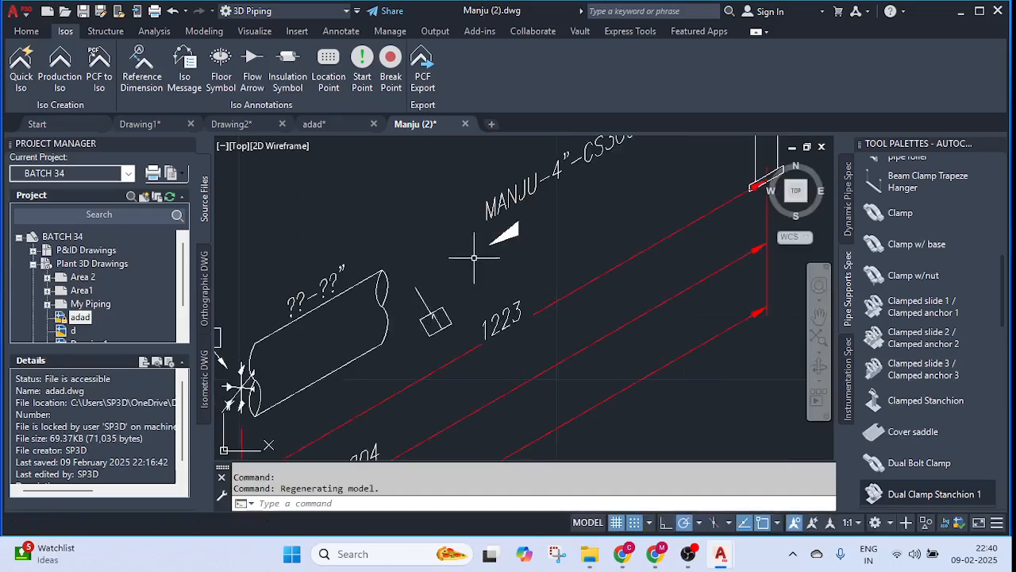
- Select the flow arrow in the isometric to check it, clear the selection, and review the whole sheet
scroll(520, 219, "up", 2)
scroll(524, 202, "down", 2)
middle_click_drag(522, 222, 525, 213, "shift")
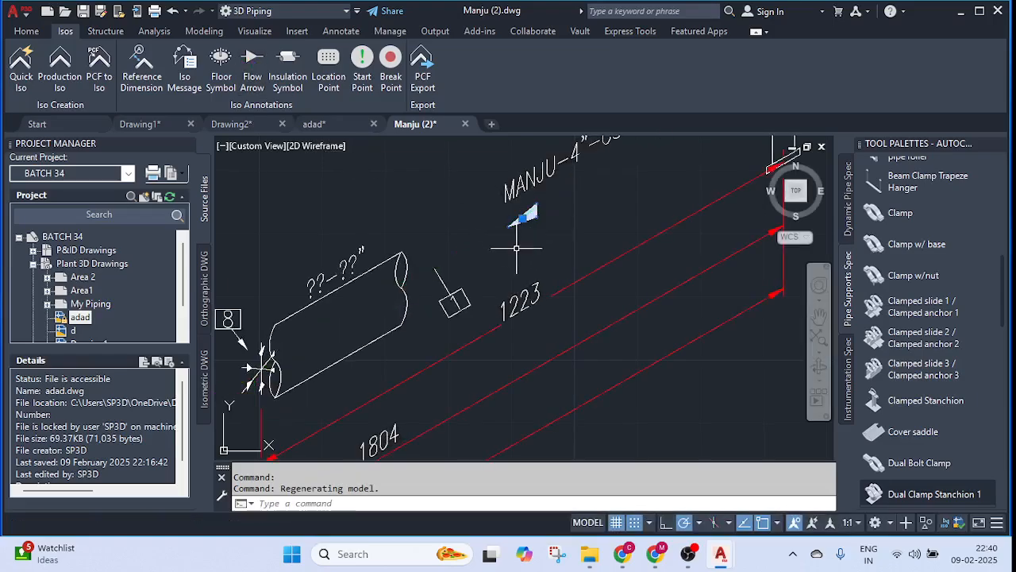
scroll(553, 312, "down", 3)
middle_click(553, 312)
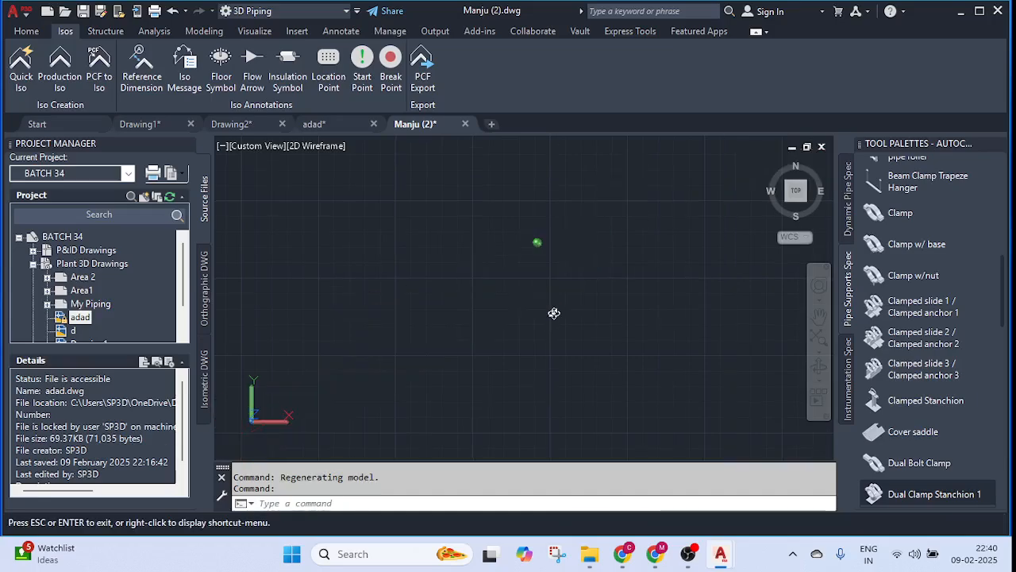
middle_click(554, 312)
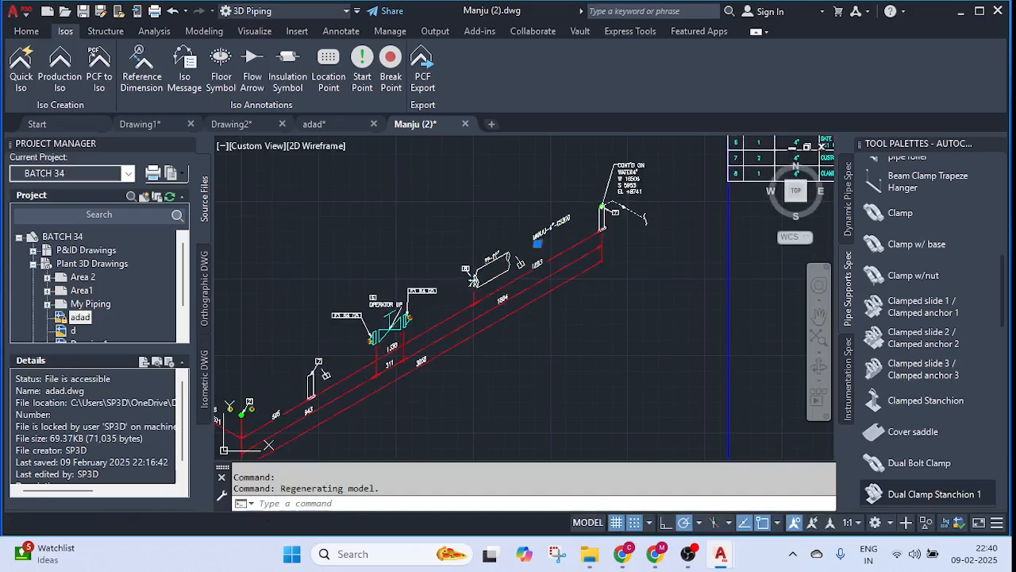
middle_click(553, 312)
key("Escape")
scroll(521, 275, "down", 4)
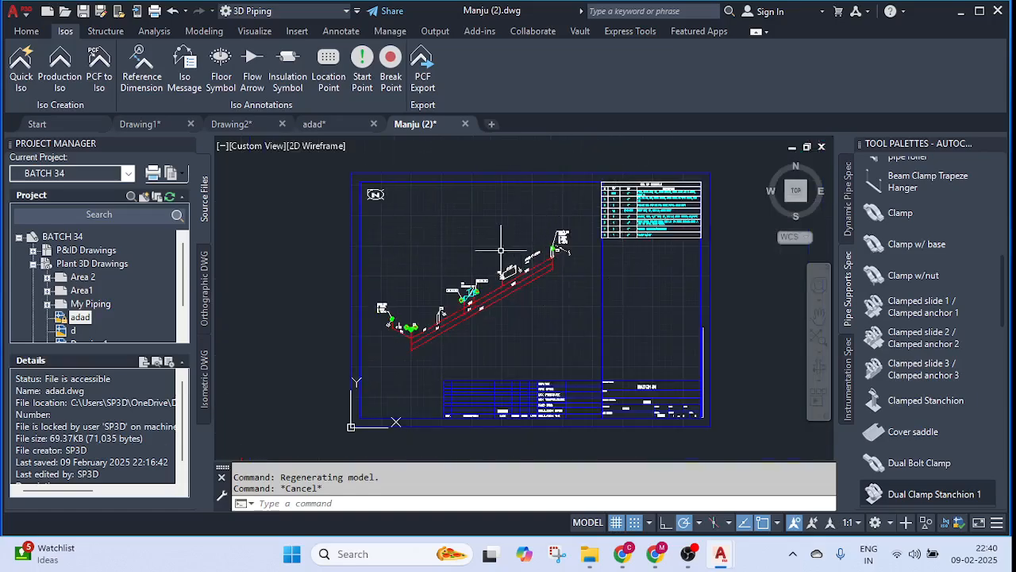
- Examine the insulation symbol and flow arrow on the isometric's long pipe, and close the isometric drawing without saving
scroll(508, 269, "up", 3)
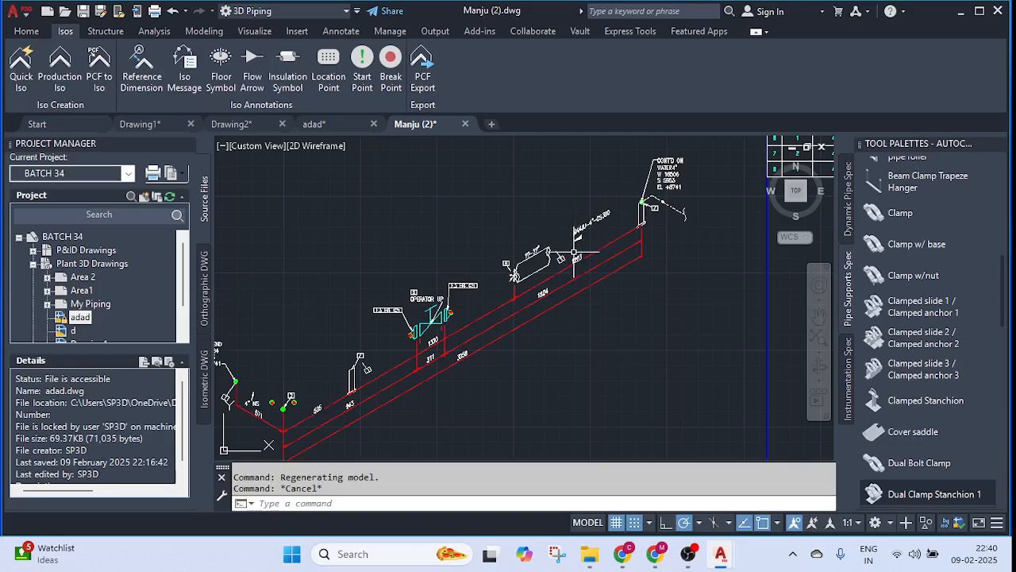
scroll(539, 254, "up", 3)
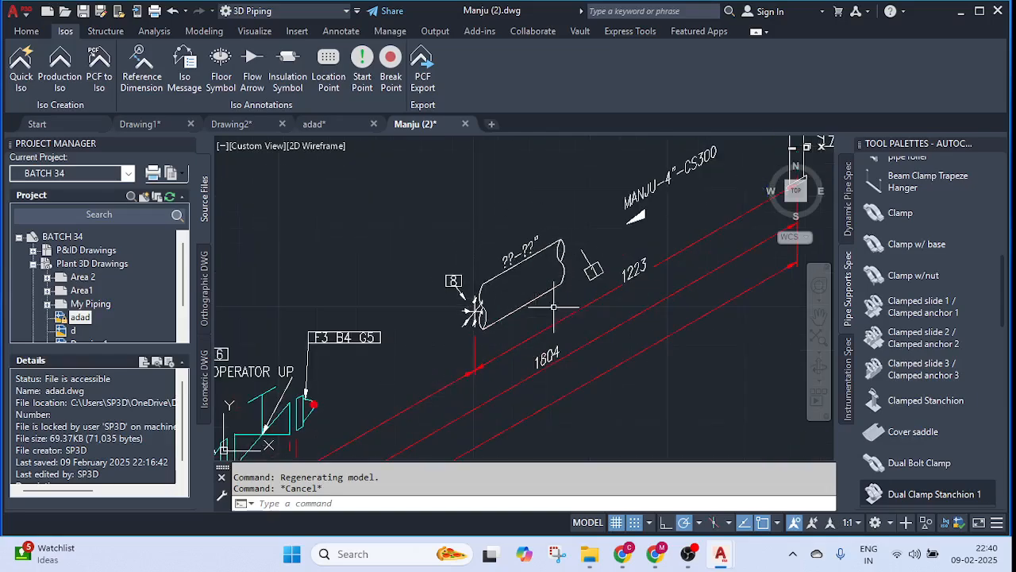
left_click(466, 124)
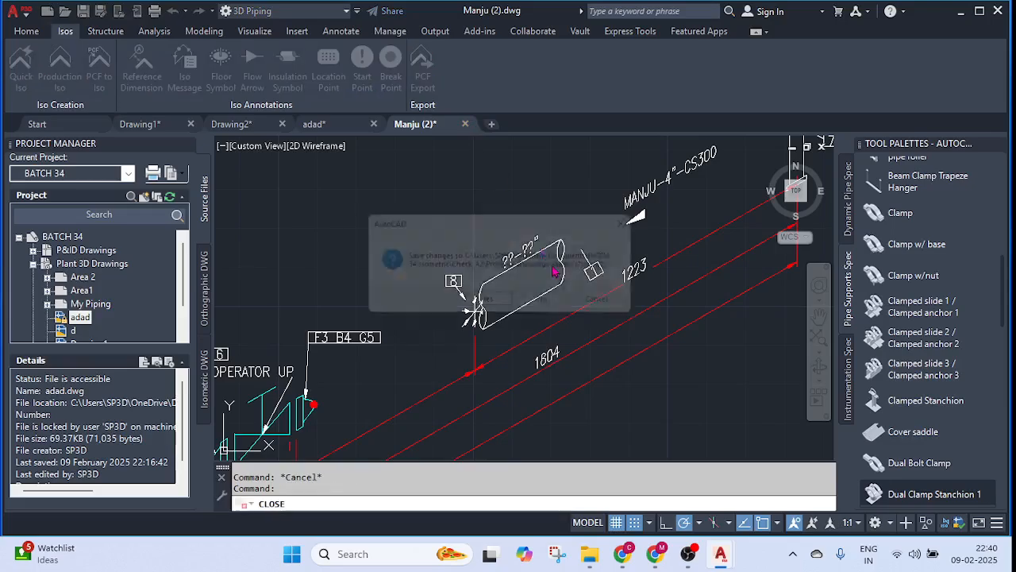
left_click(555, 305)
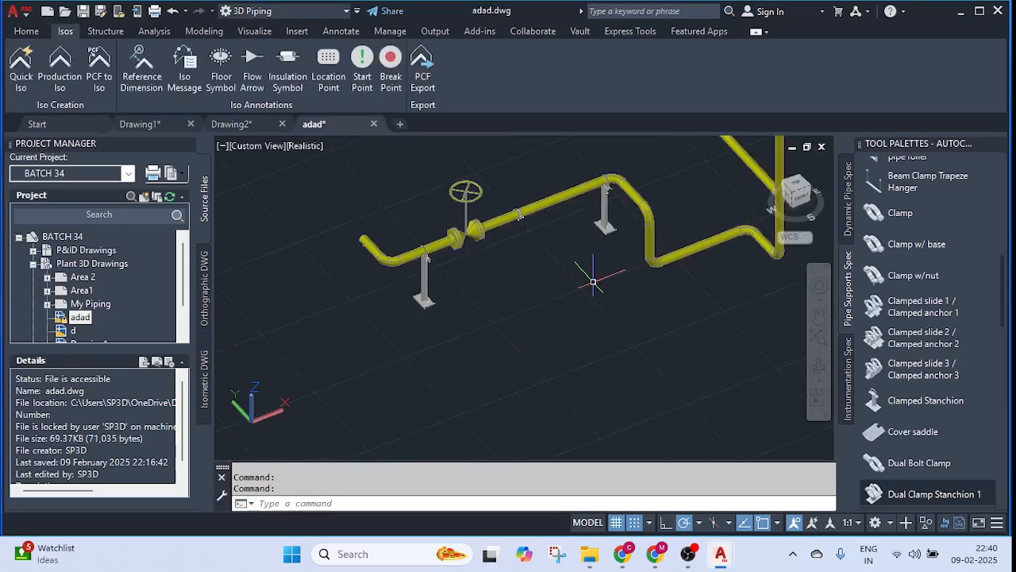
- Show the properties of the long pipe between the gate valve and the bend, and clear the selection
left_click(539, 205)
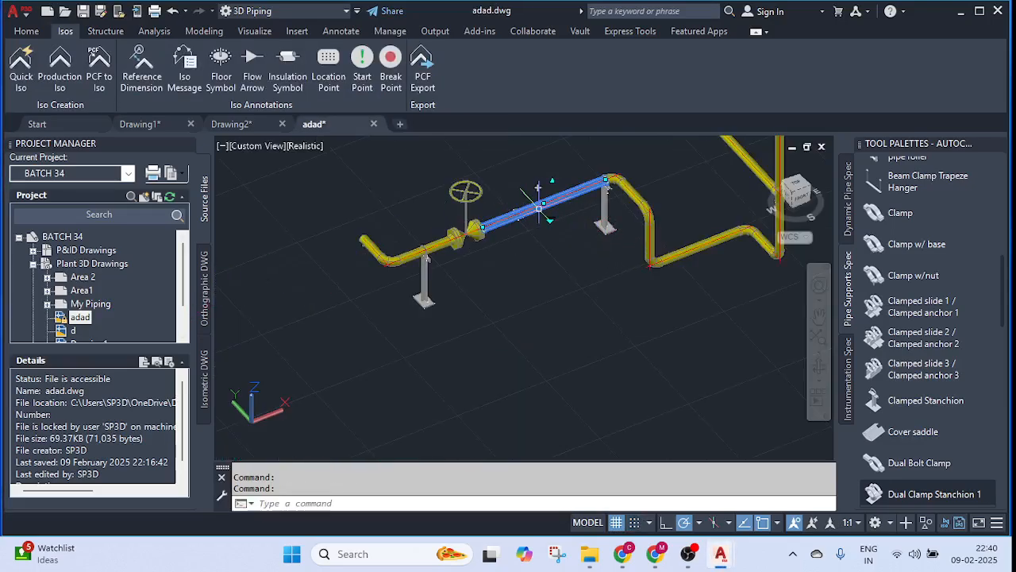
right_click(539, 205)
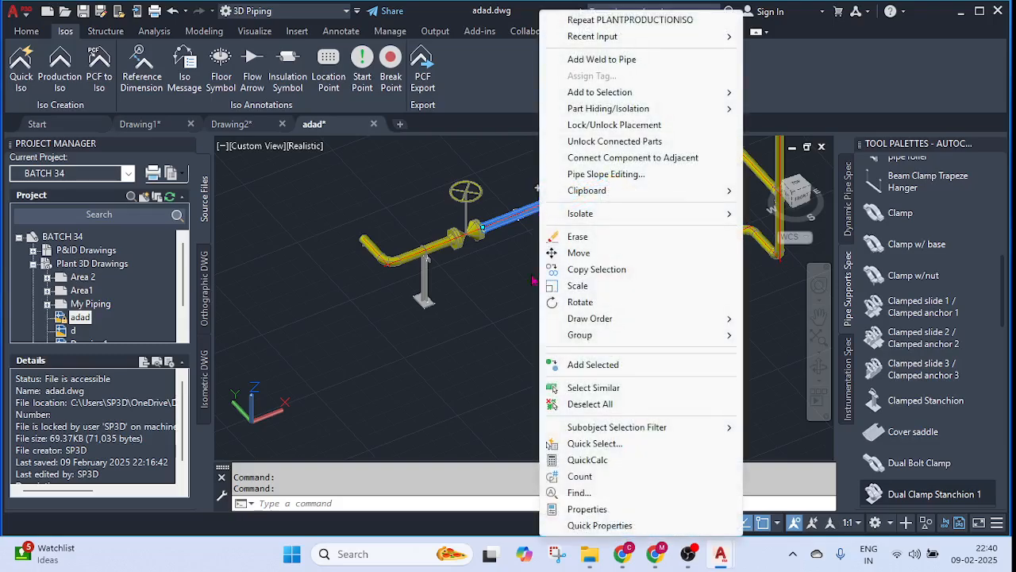
left_click(587, 509)
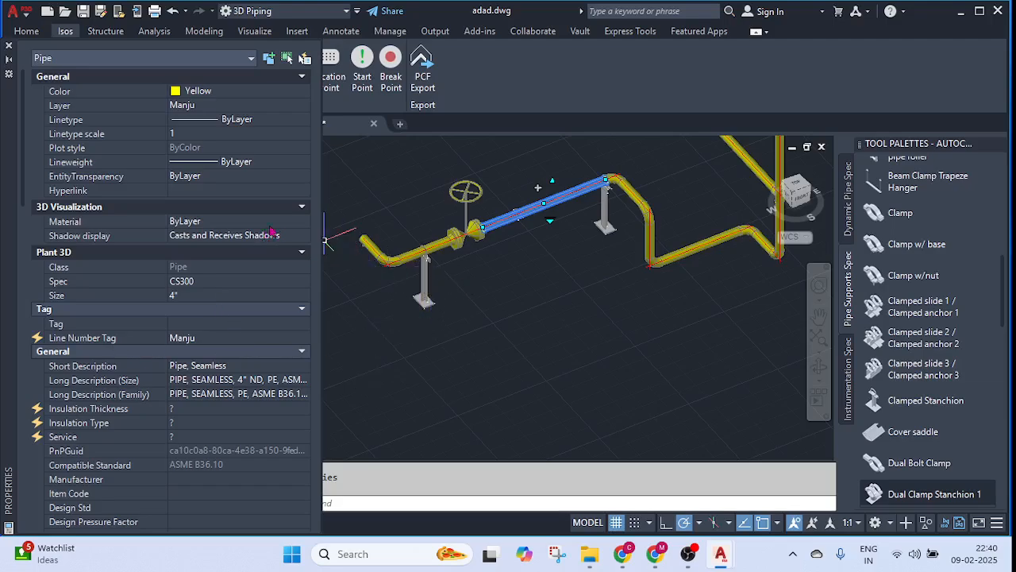
key("Escape")
- Select the short end pipe and extend the selection to its entire line number
left_click(365, 242)
right_click(367, 243)
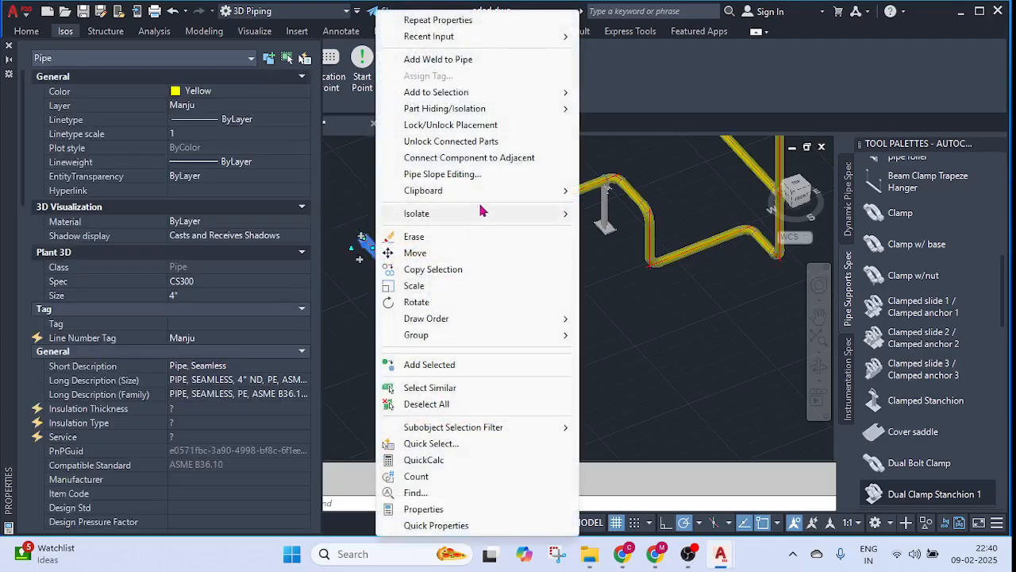
mouse_move(466, 97)
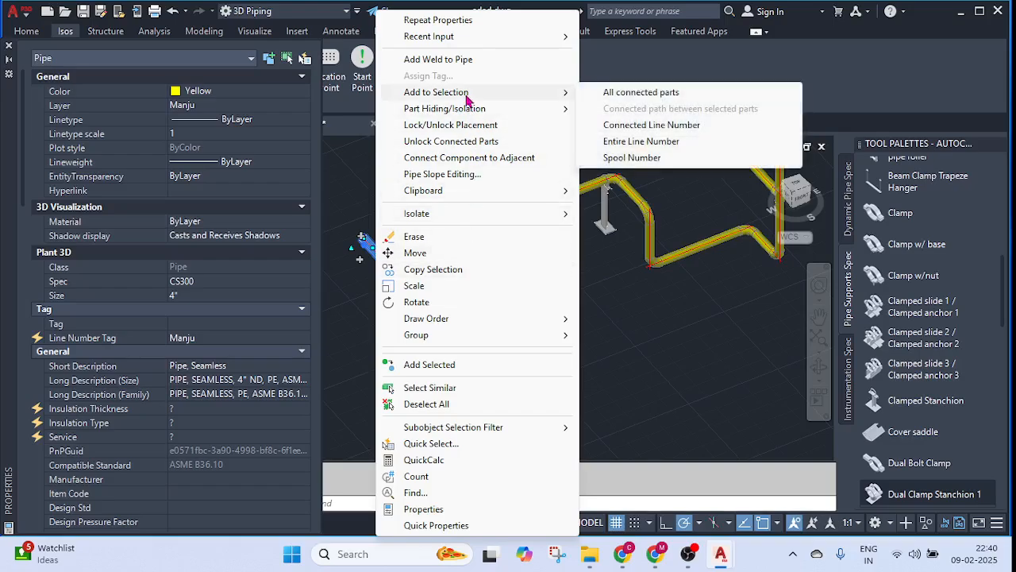
left_click(643, 141)
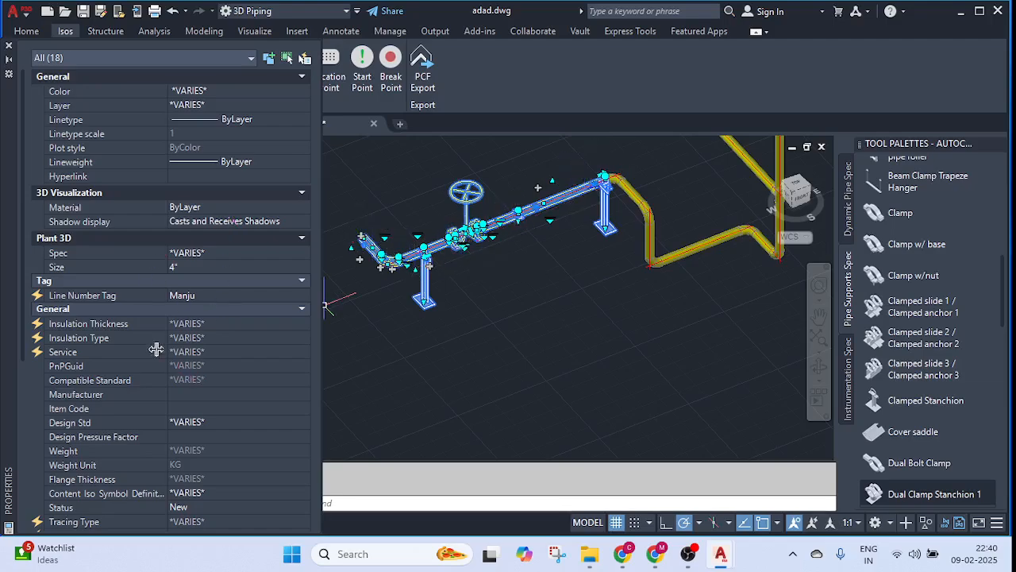
- Try override mode for the selected line's Insulation Thickness, and return it to acquire mode
left_click(231, 328)
left_click(304, 324)
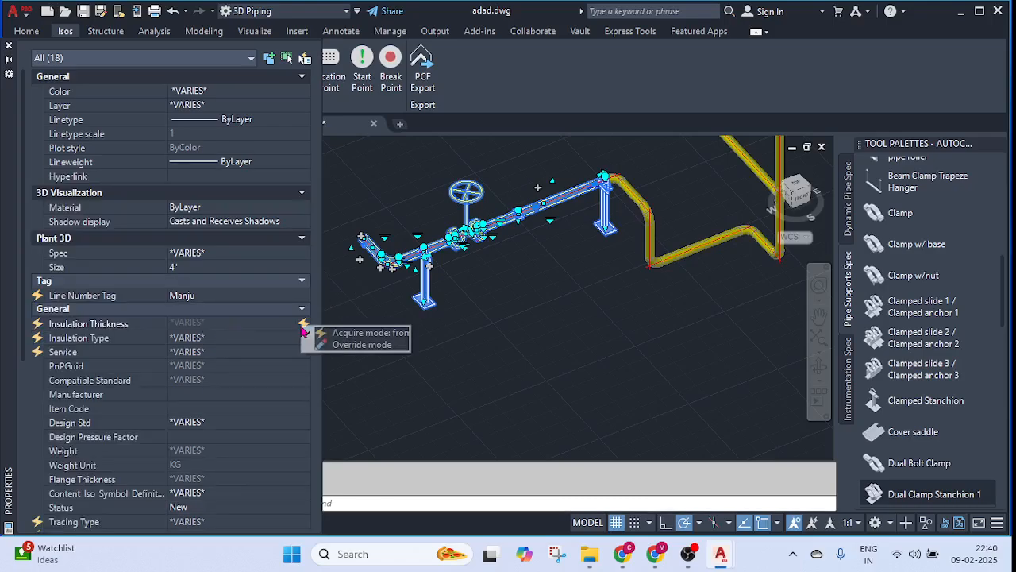
left_click(338, 344)
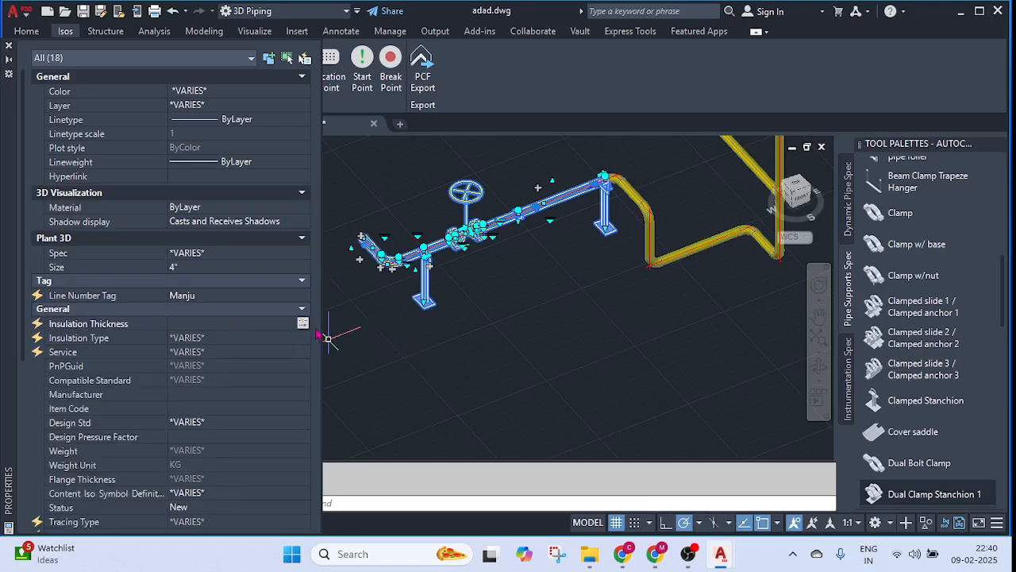
left_click(304, 325)
left_click(357, 326)
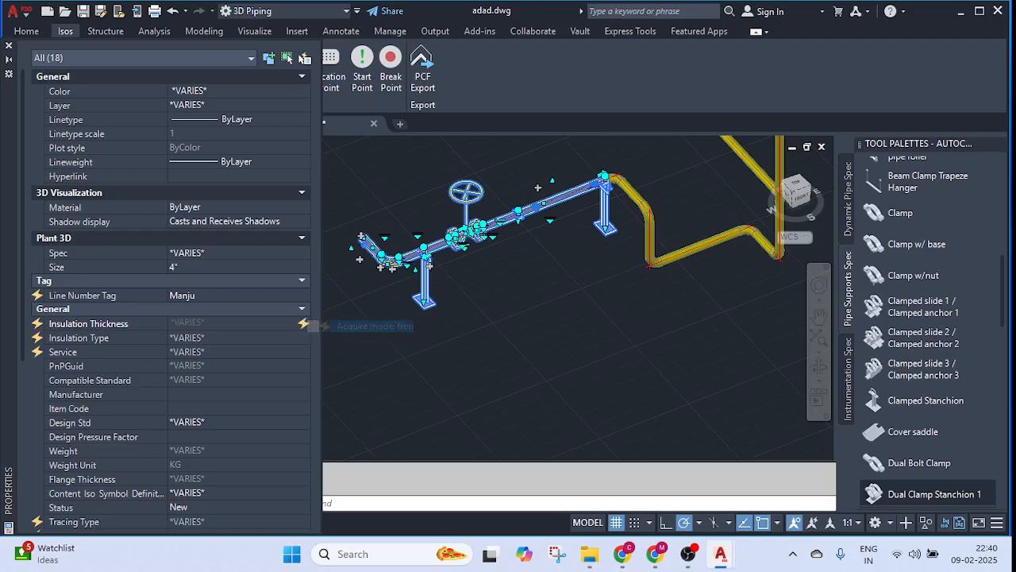
- Switch the Insulation Type of the selected line to override mode
left_click(270, 338)
left_click(302, 339)
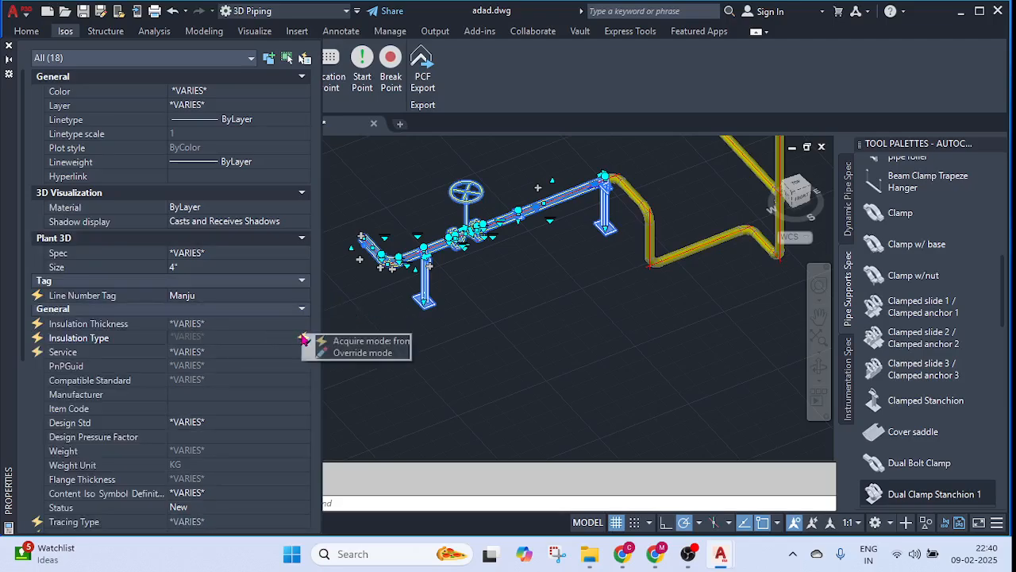
left_click(310, 339)
left_click(303, 338)
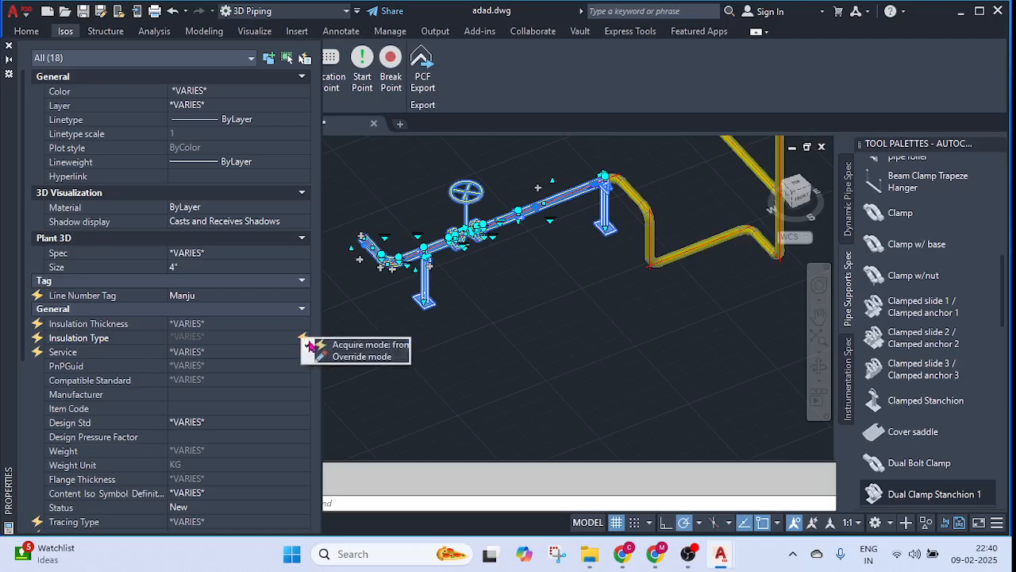
left_click(322, 357)
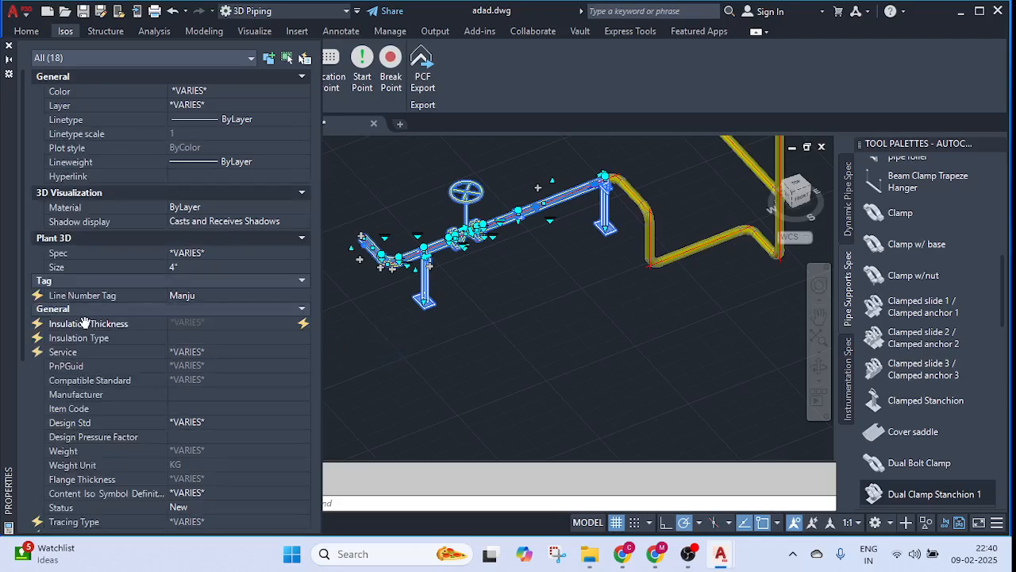
left_click(70, 339)
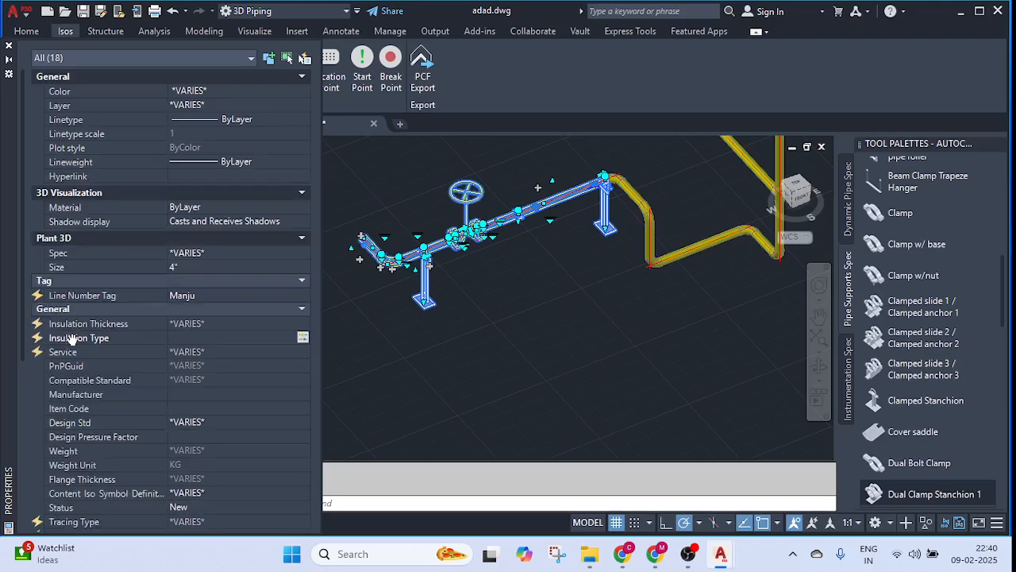
- Switch the Insulation Spec of the selected line to override mode
scroll(113, 347, "down", 6)
left_click(97, 291)
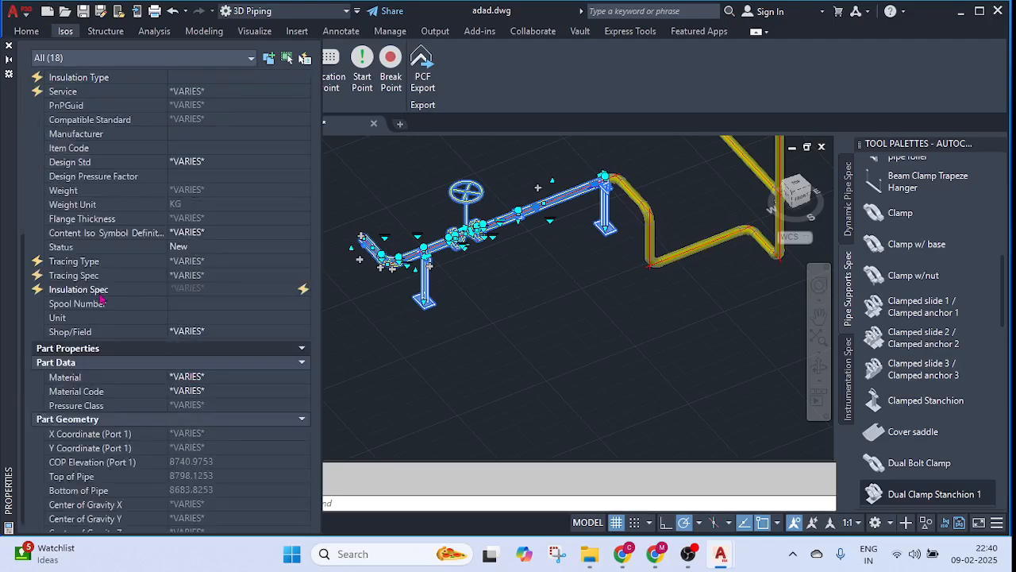
left_click(303, 289)
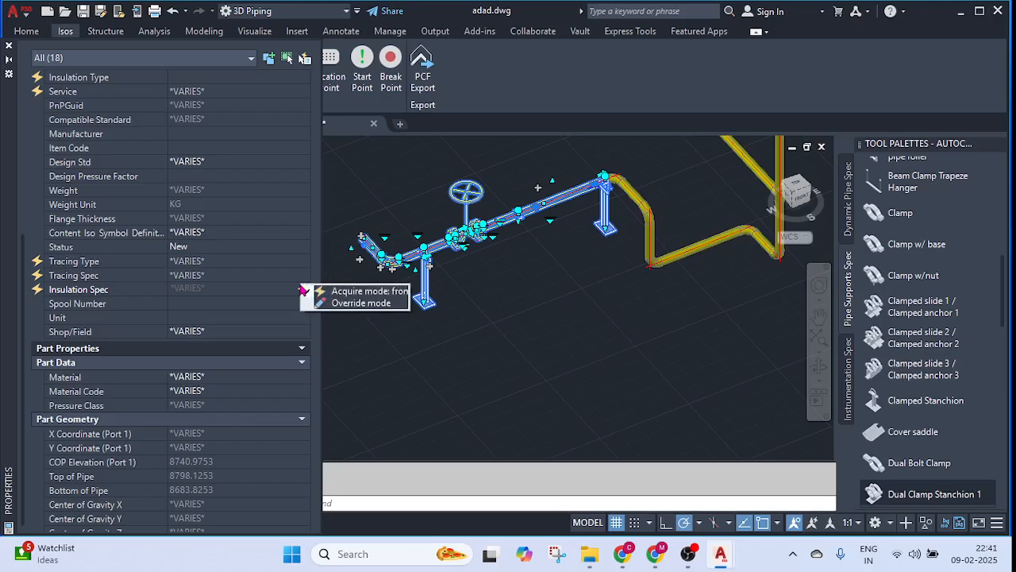
left_click(334, 304)
- Switch the selected line's Insulation Thickness to override mode, and clear the selection
scroll(238, 242, "up", 6)
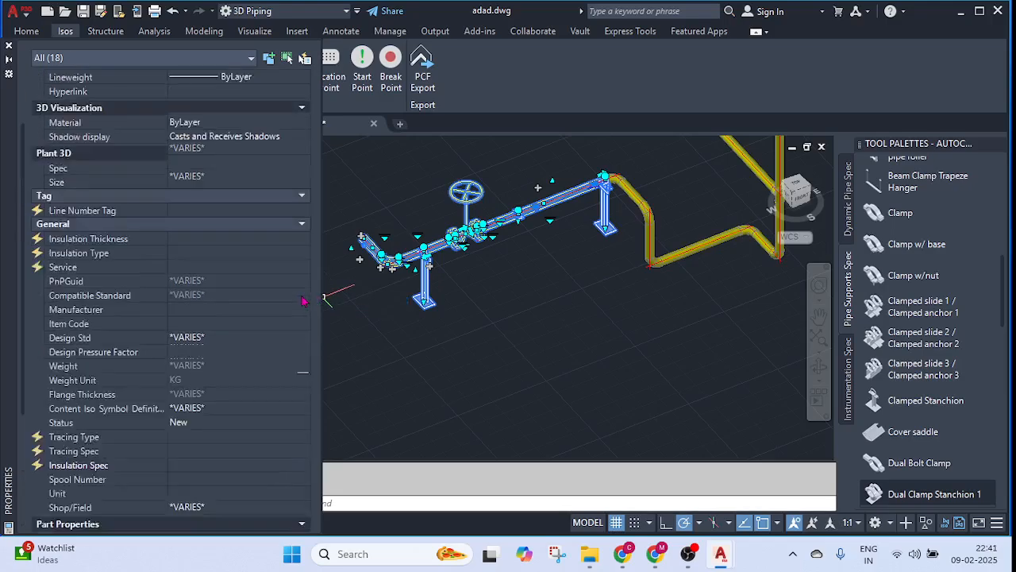
left_click(179, 327)
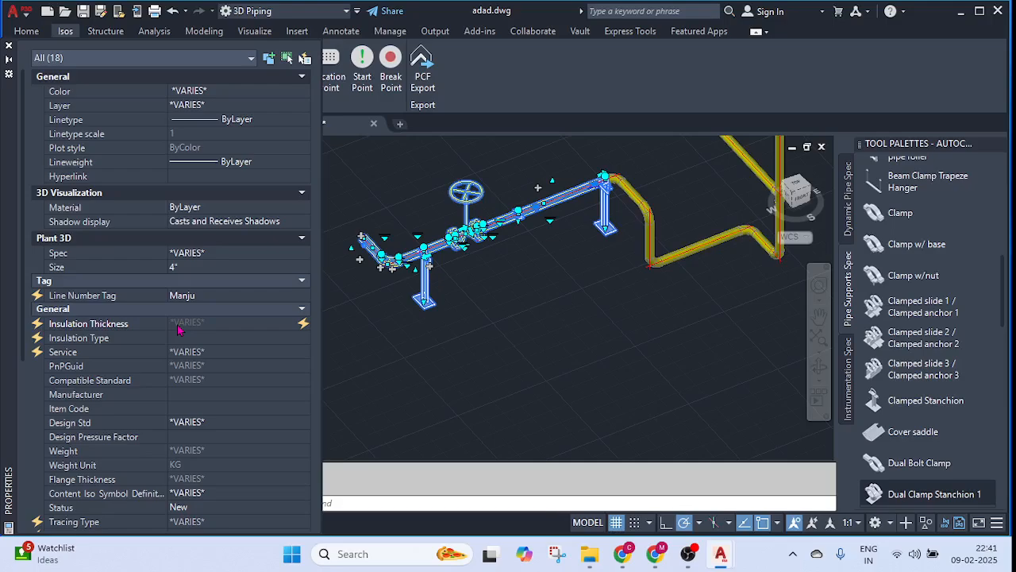
left_click(304, 325)
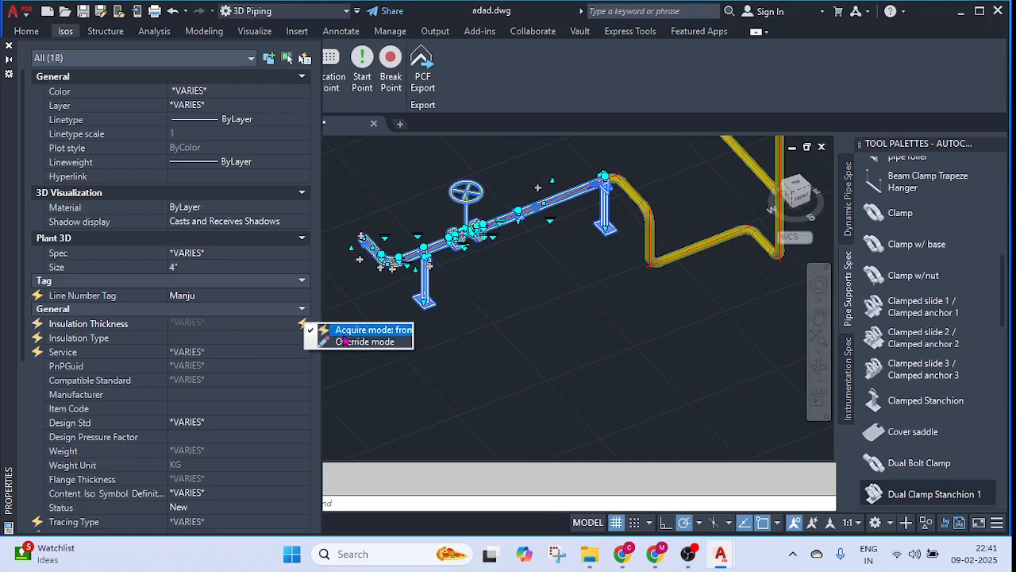
left_click(334, 339)
key("Escape")
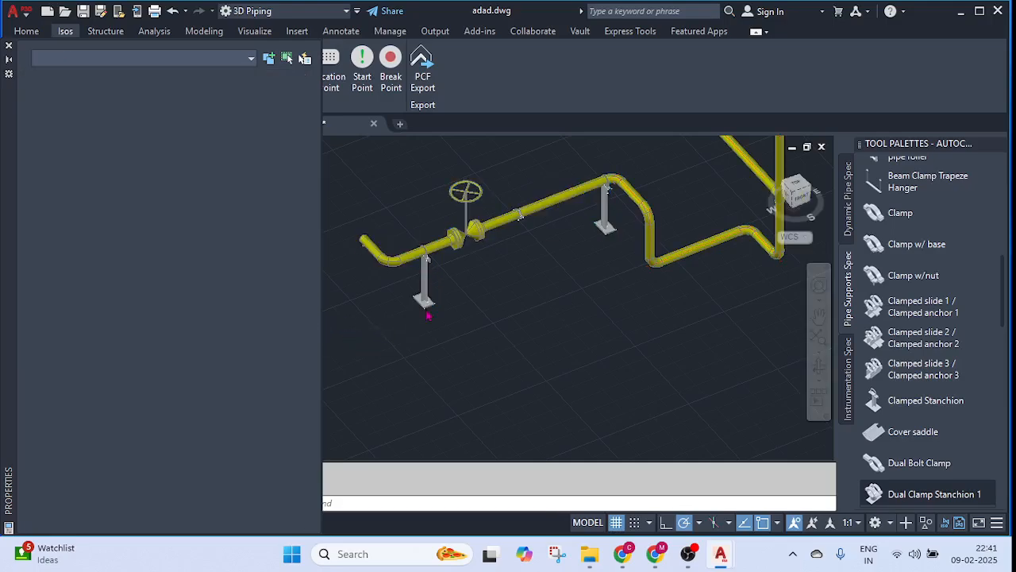
- Select the connected piping with a crossing window, switch its Insulation Thickness to override mode, and clear the selection
scroll(480, 278, "down", 3)
left_click(482, 267)
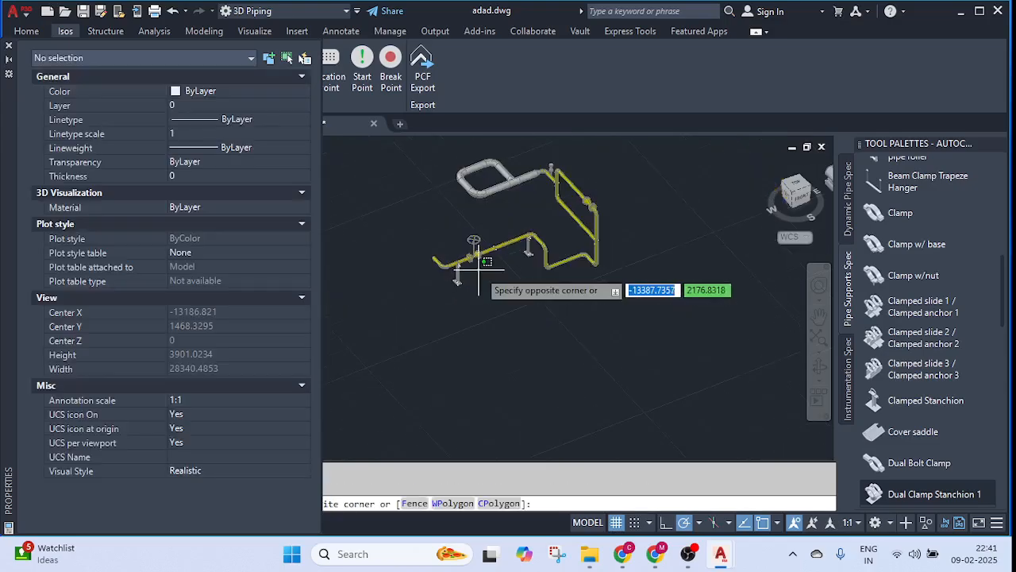
key("Escape")
left_click(585, 335)
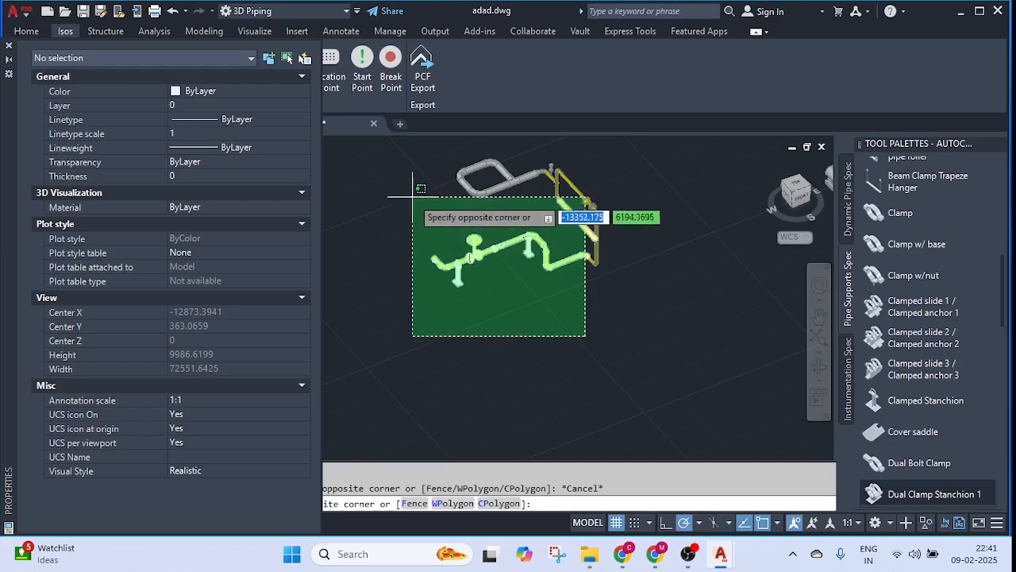
left_click(405, 161)
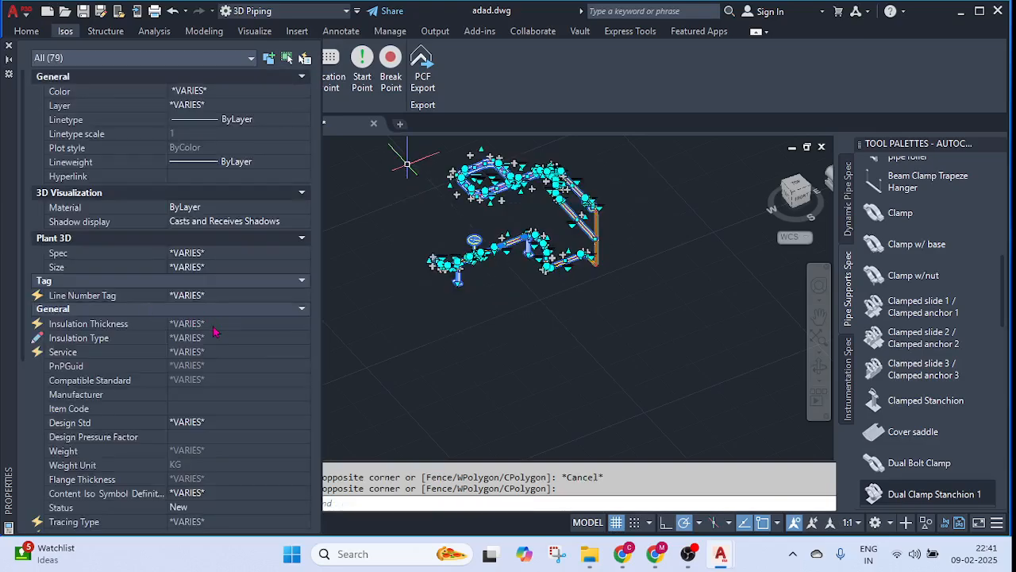
left_click(208, 324)
left_click(305, 326)
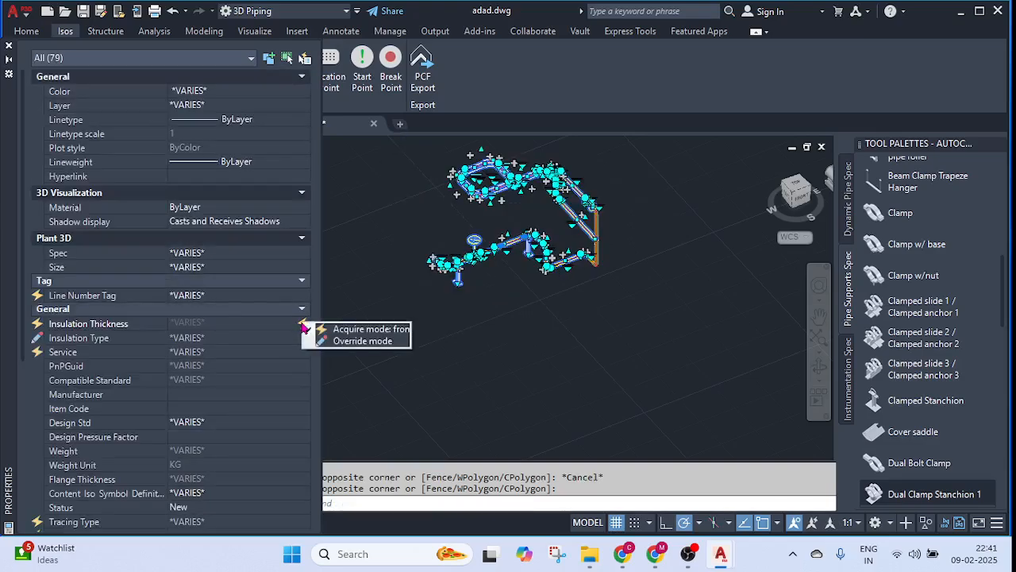
left_click(350, 340)
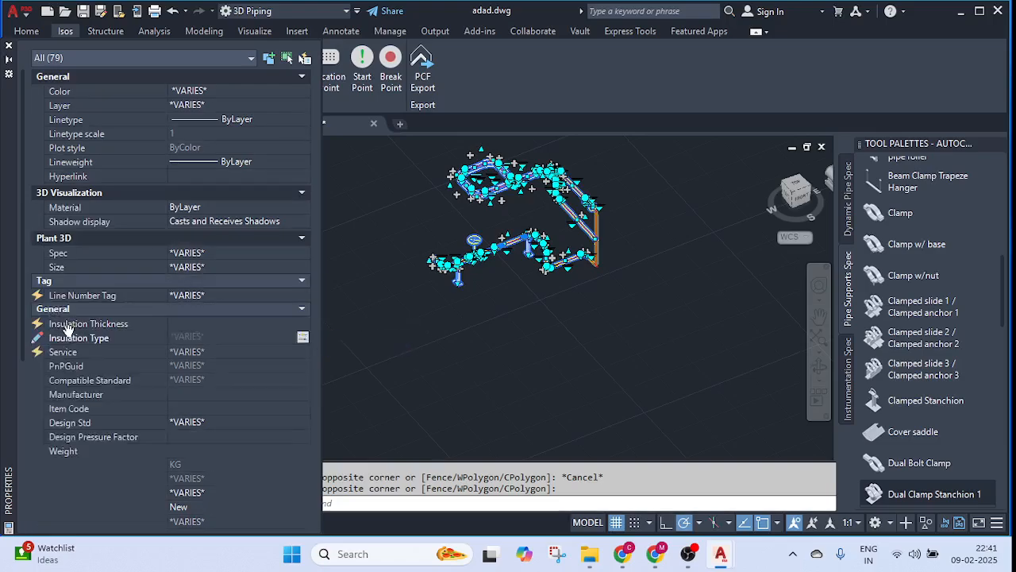
key("Escape")
- Reselect the gate valve run's entire line number, starting from its short end pipe
scroll(429, 281, "up", 3)
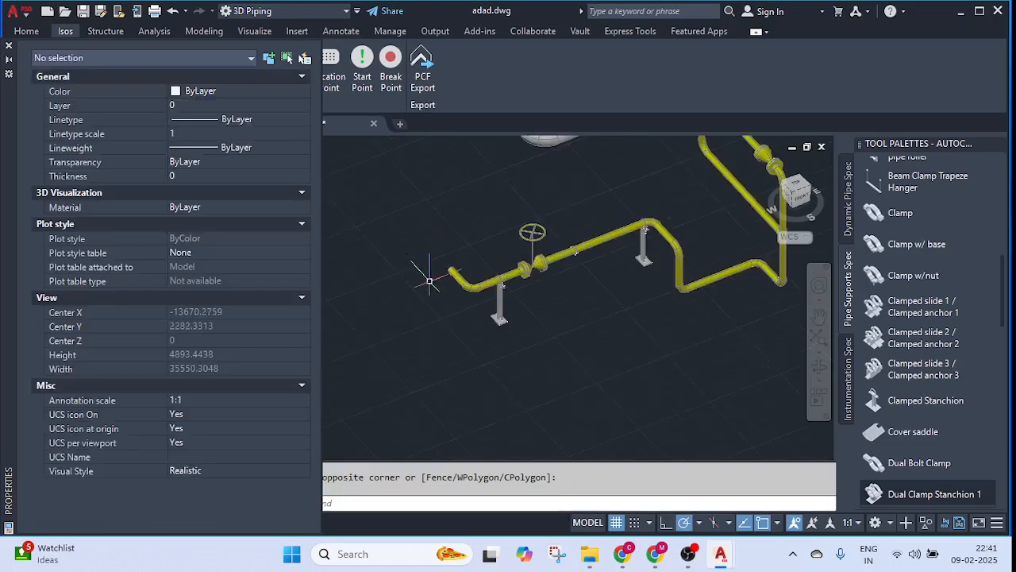
left_click(452, 276)
right_click(459, 278)
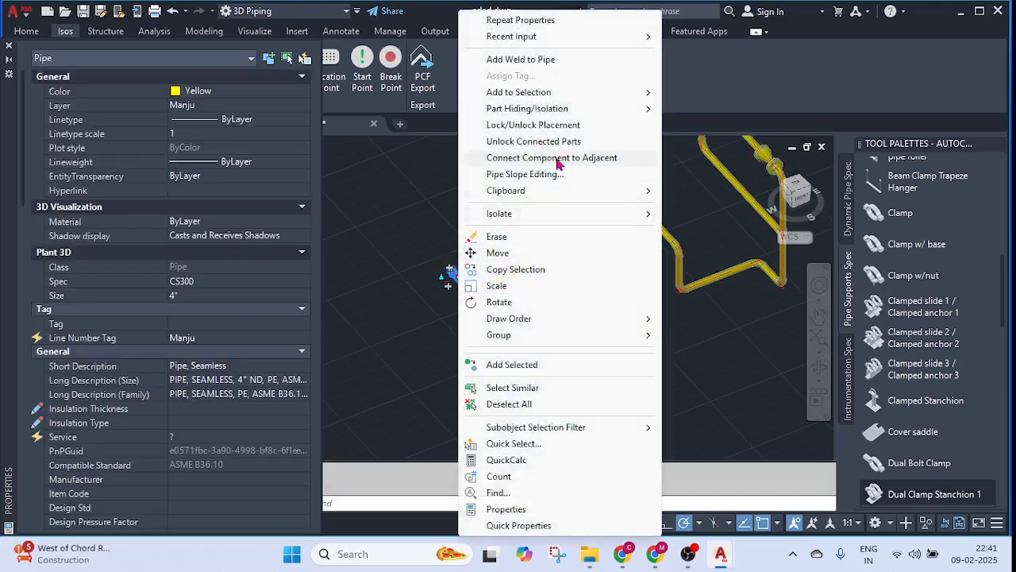
mouse_move(574, 92)
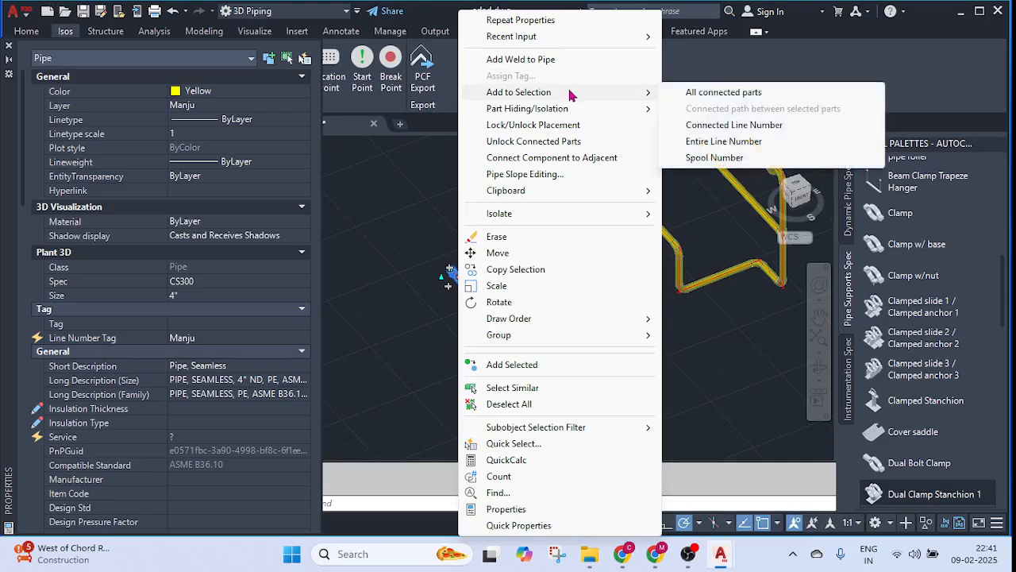
left_click(724, 143)
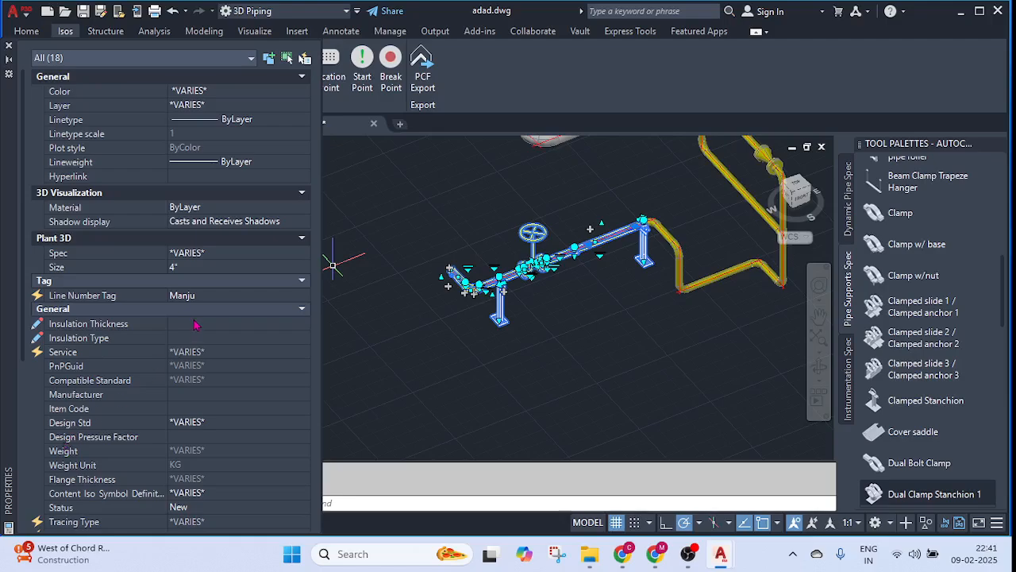
- Assign the CS300 spec to the selected gate valve line
left_click(243, 253)
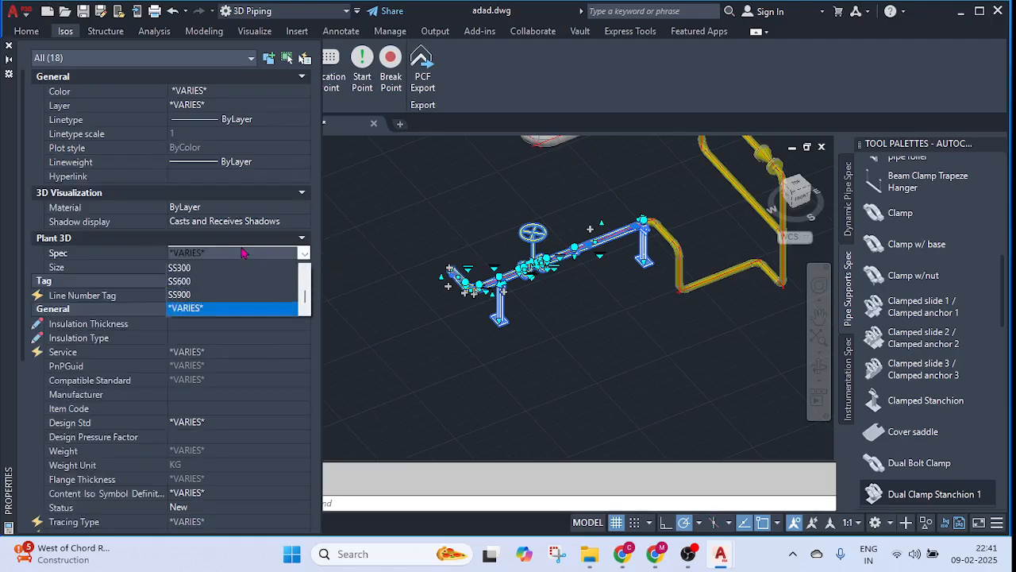
scroll(182, 339, "down", 3)
scroll(182, 340, "up", 3)
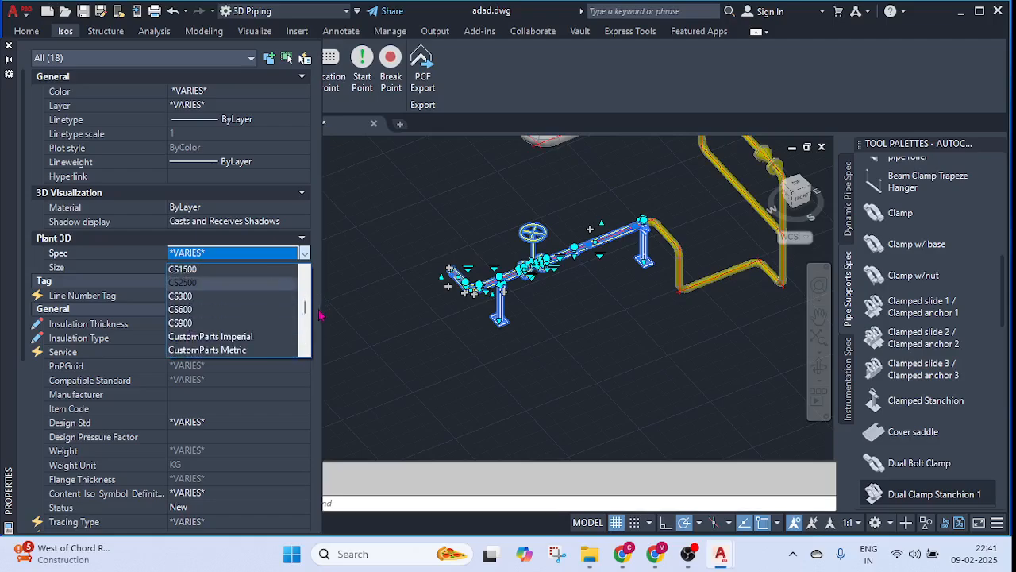
mouse_move(303, 307)
left_mouse_down()
mouse_move(302, 272)
mouse_move(302, 309)
left_mouse_up()
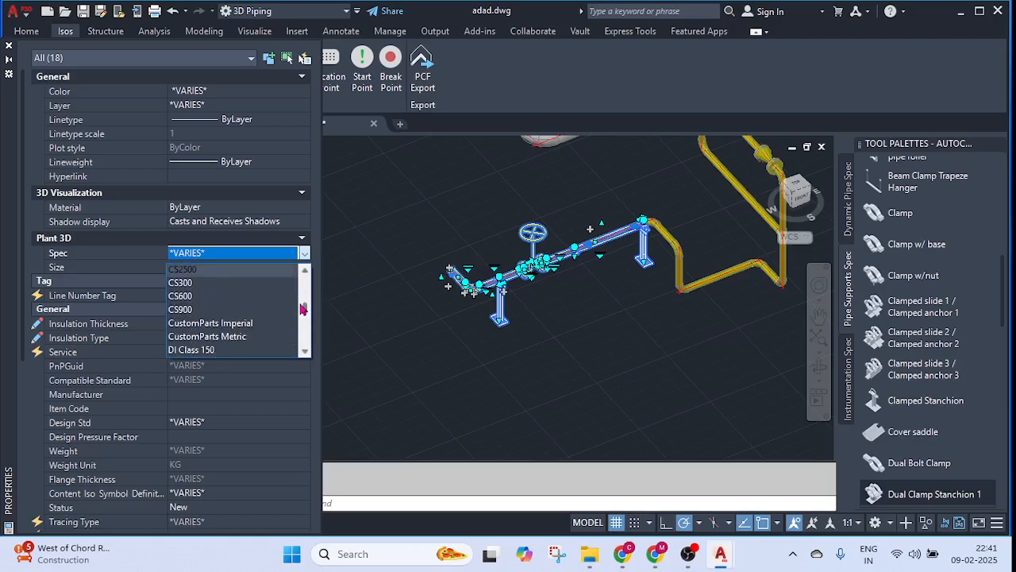
left_click(197, 295)
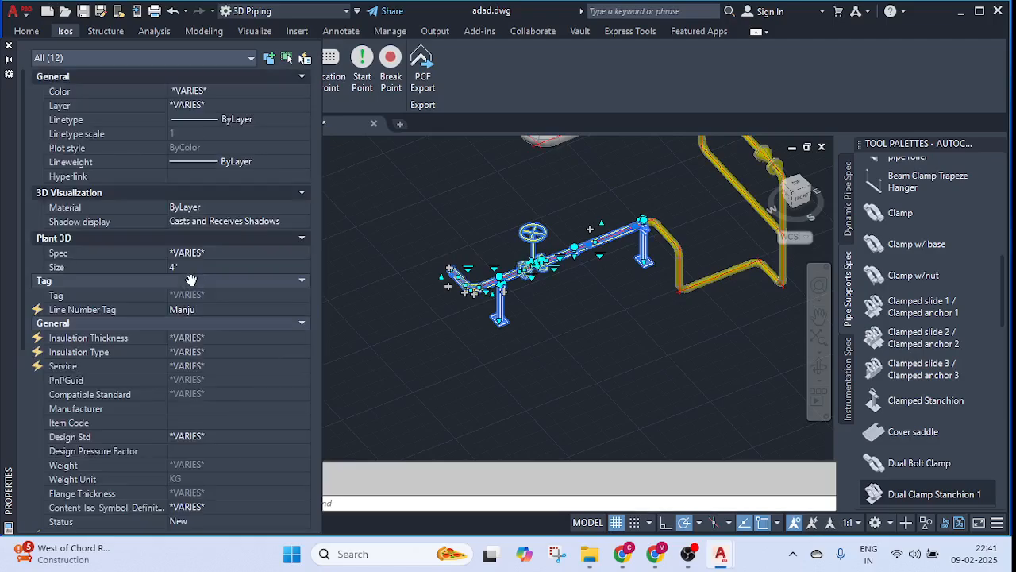
- Switch the Insulation Thickness of the reselected gate valve line to override mode, review its remaining properties and close them
left_click(249, 341)
left_click(302, 338)
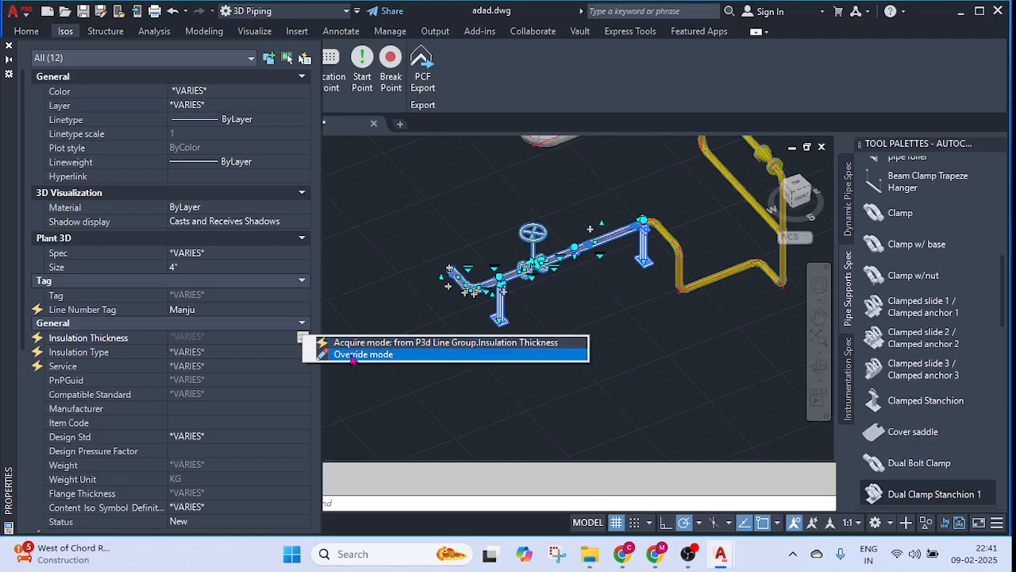
left_click(354, 354)
left_click(305, 338)
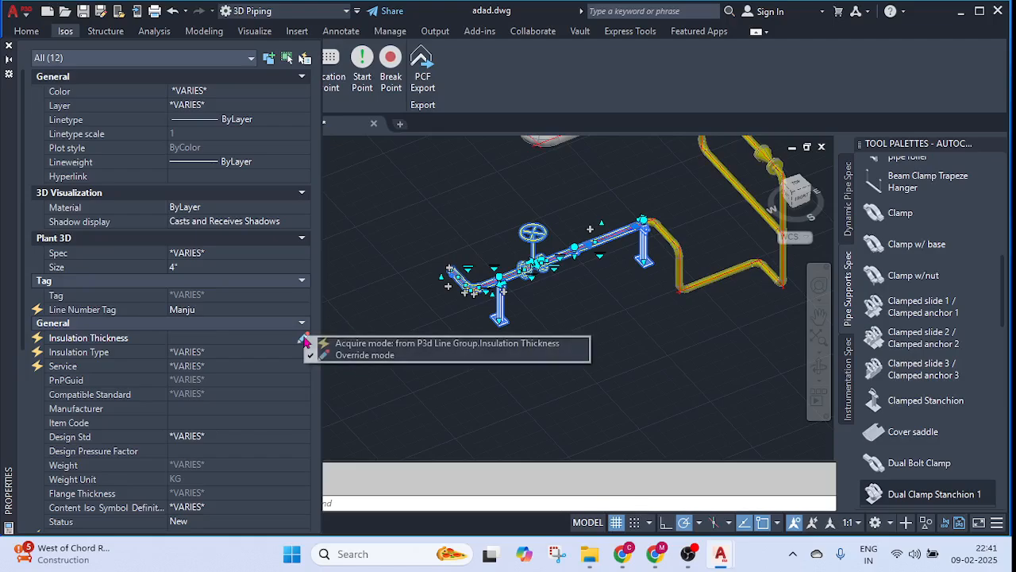
left_click(311, 356)
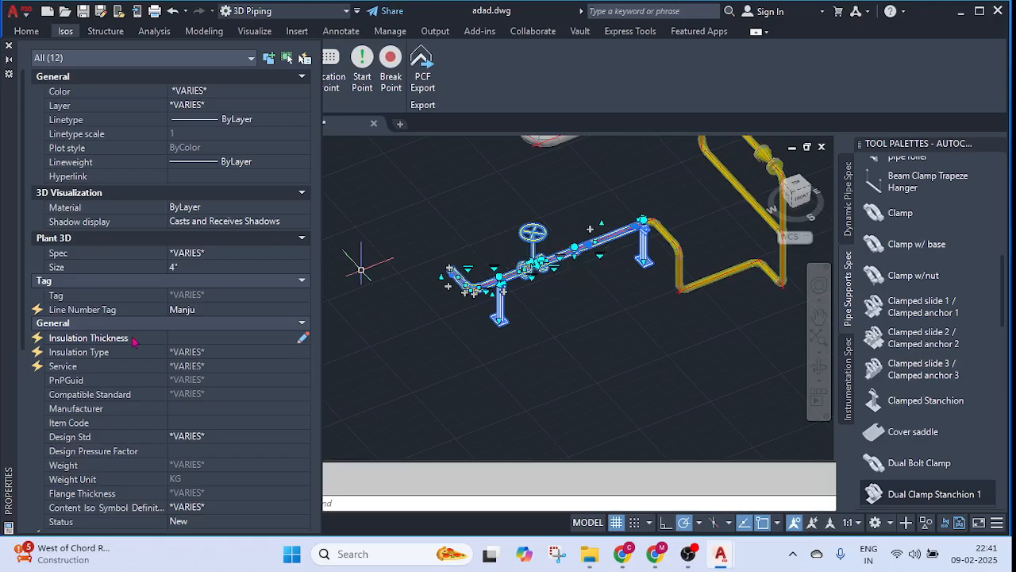
left_click(267, 354)
left_click(243, 369)
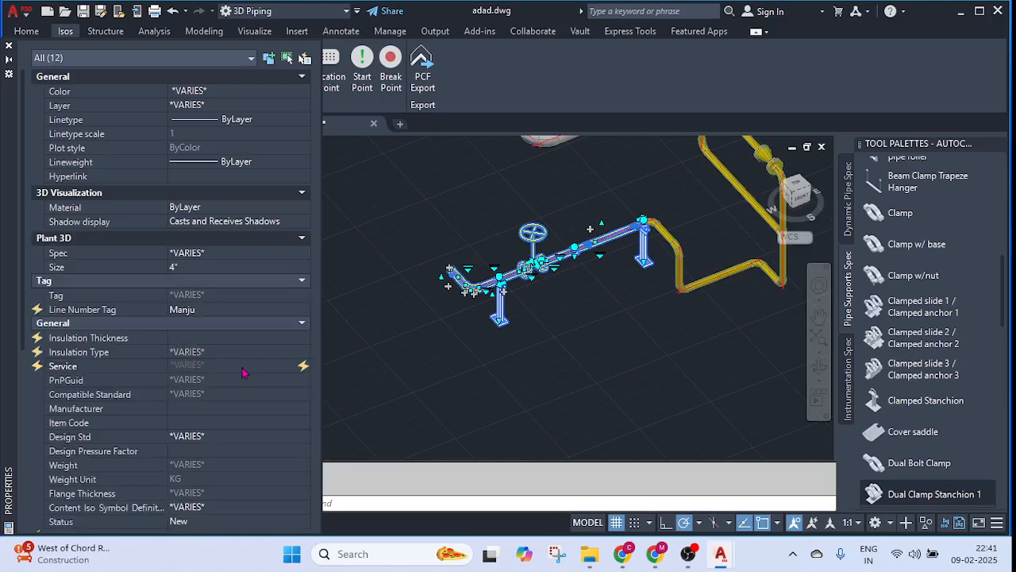
scroll(215, 337, "down", 7)
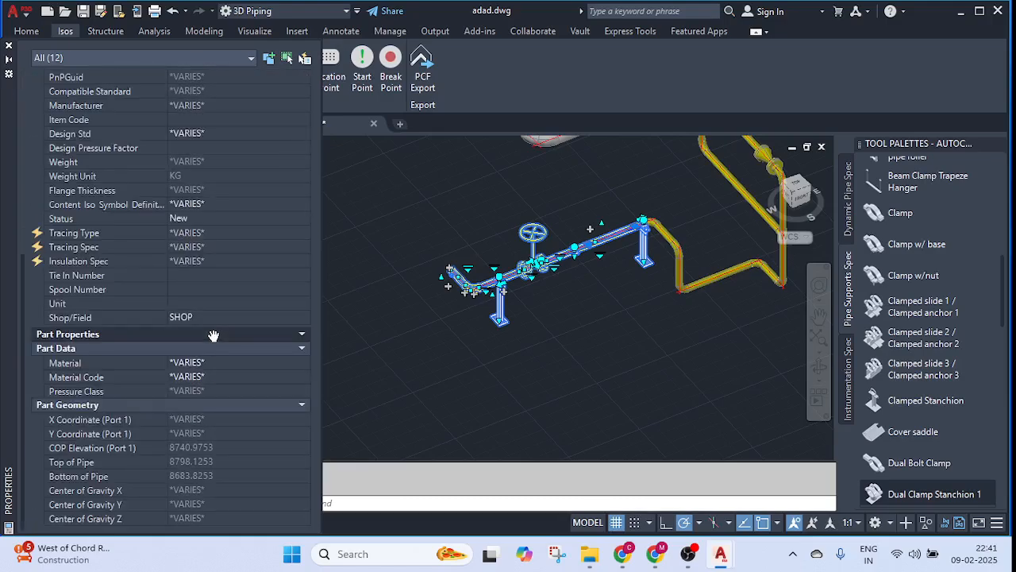
scroll(214, 339, "up", 7)
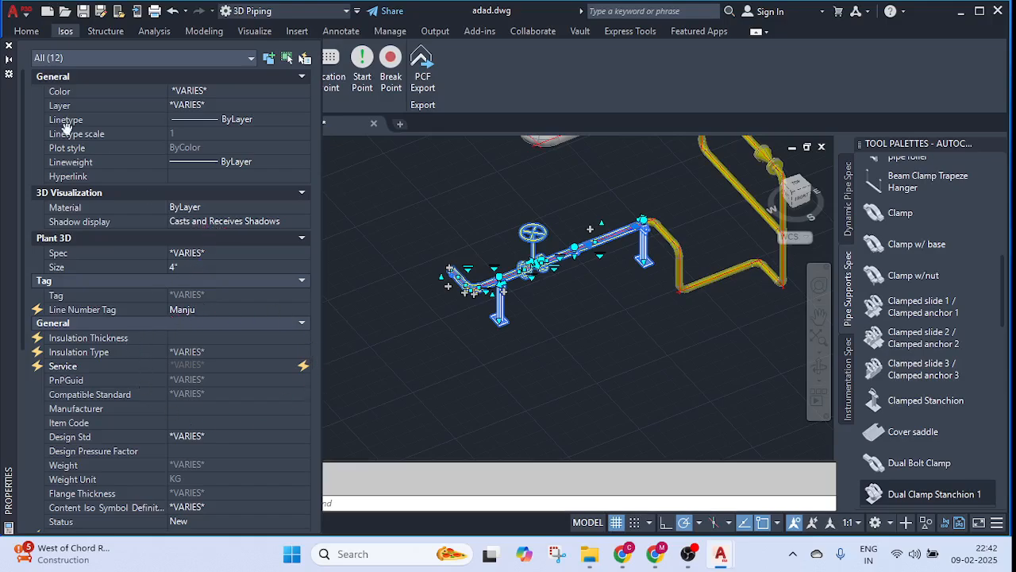
left_click(9, 46)
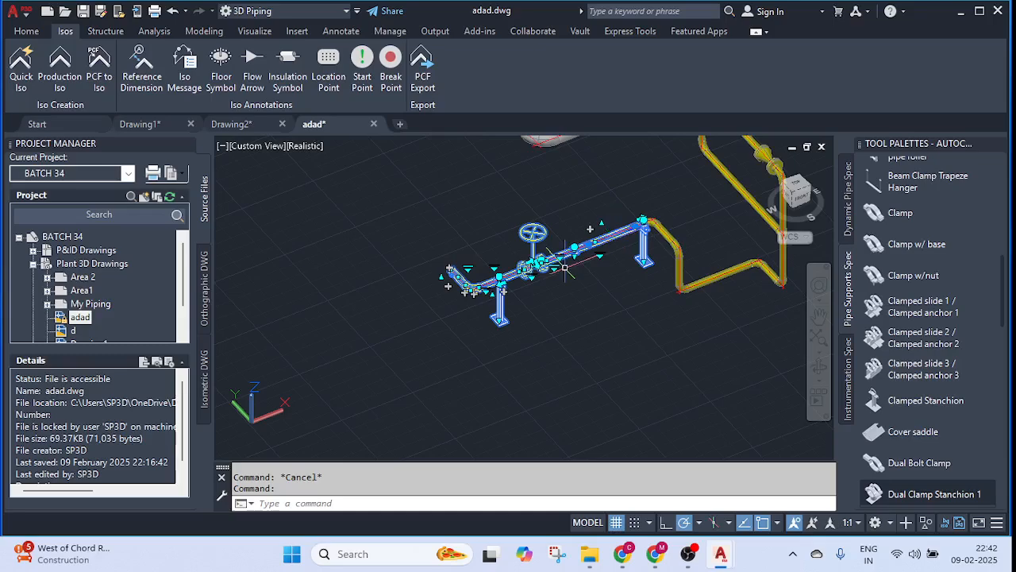
- Toggle the insulation display and open the properties of the straight pipe between the gate valve and the far elbow
left_click(25, 31)
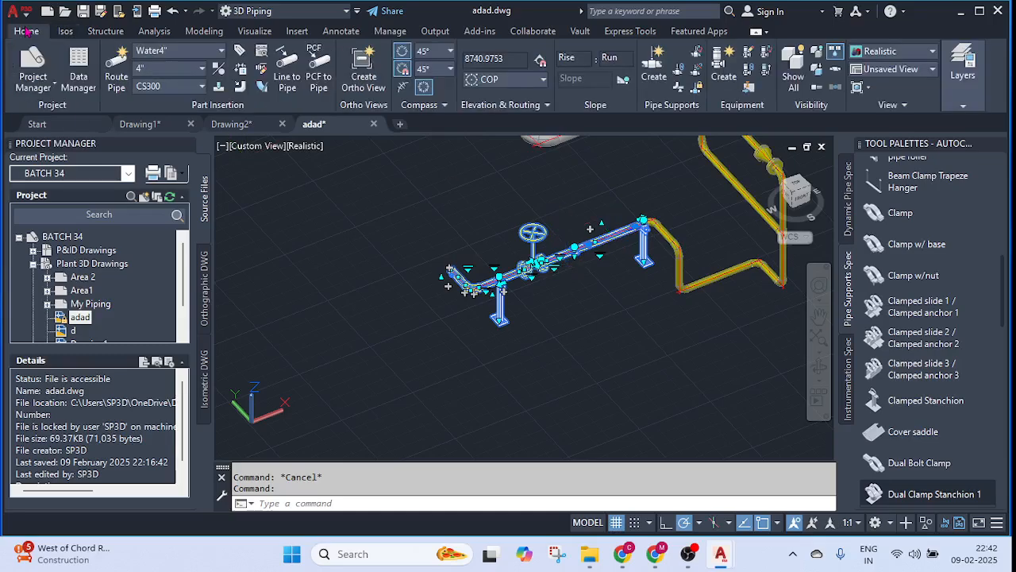
left_click(833, 72)
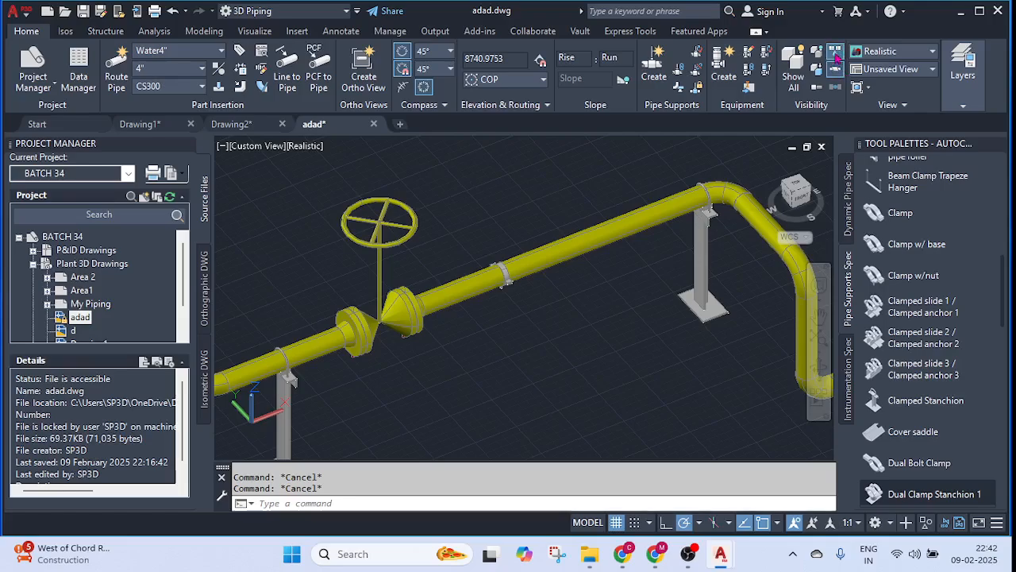
left_click(603, 229)
right_click(606, 229)
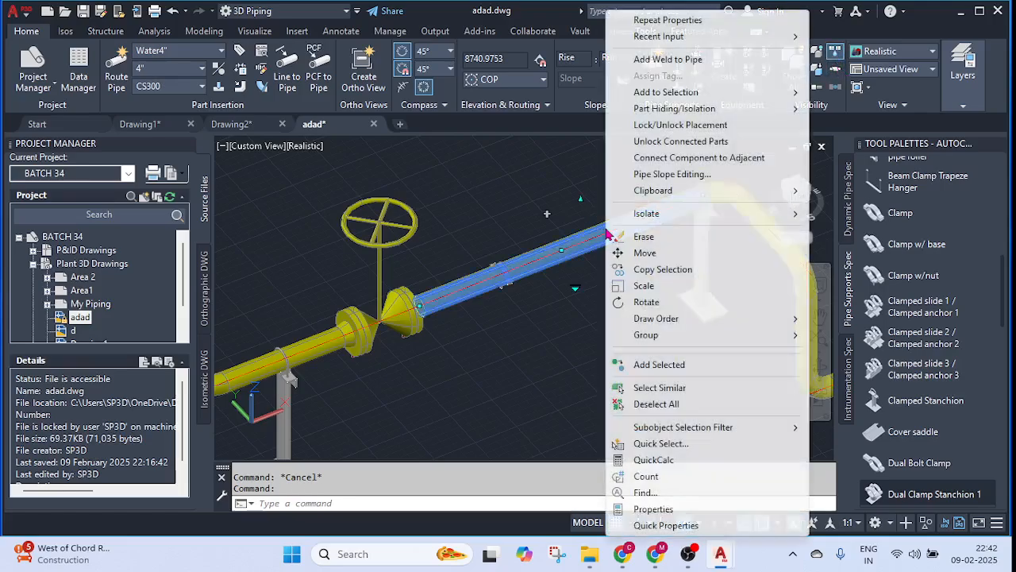
left_click(653, 509)
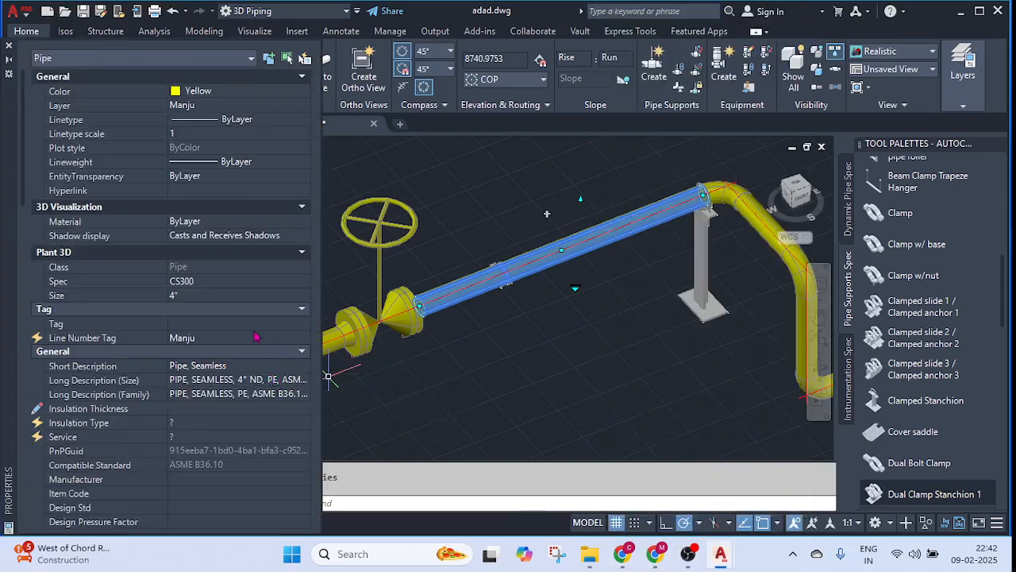
- Switch the straight pipe's Insulation Type to override mode
scroll(254, 339, "down", 1)
left_click(302, 381)
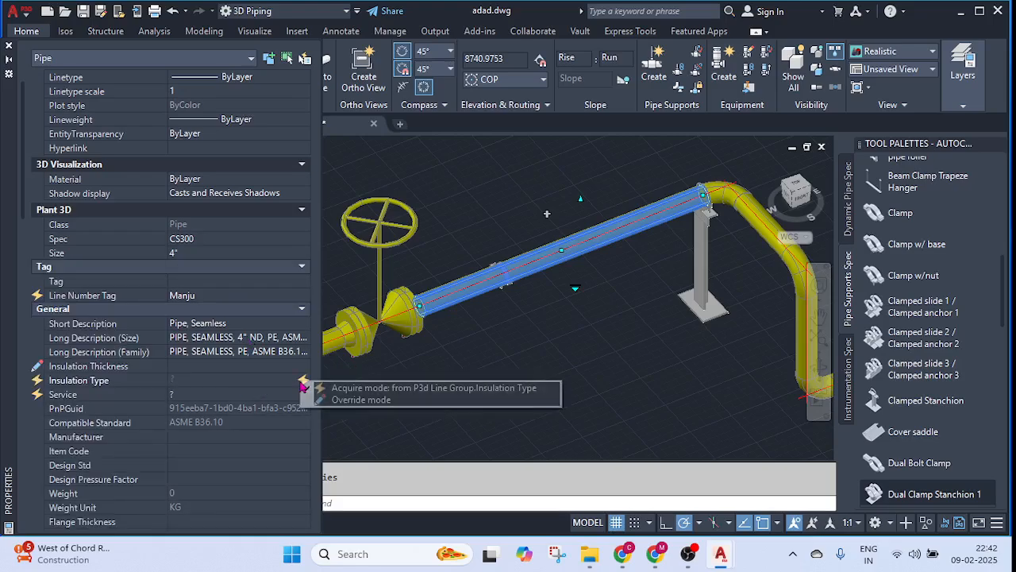
left_click(330, 400)
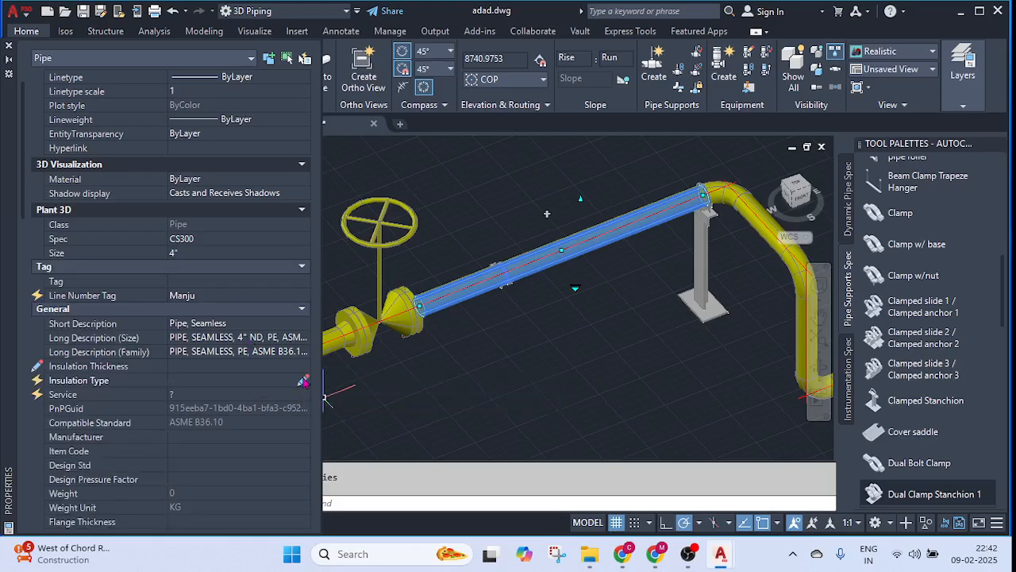
left_click(303, 381)
left_click(266, 379)
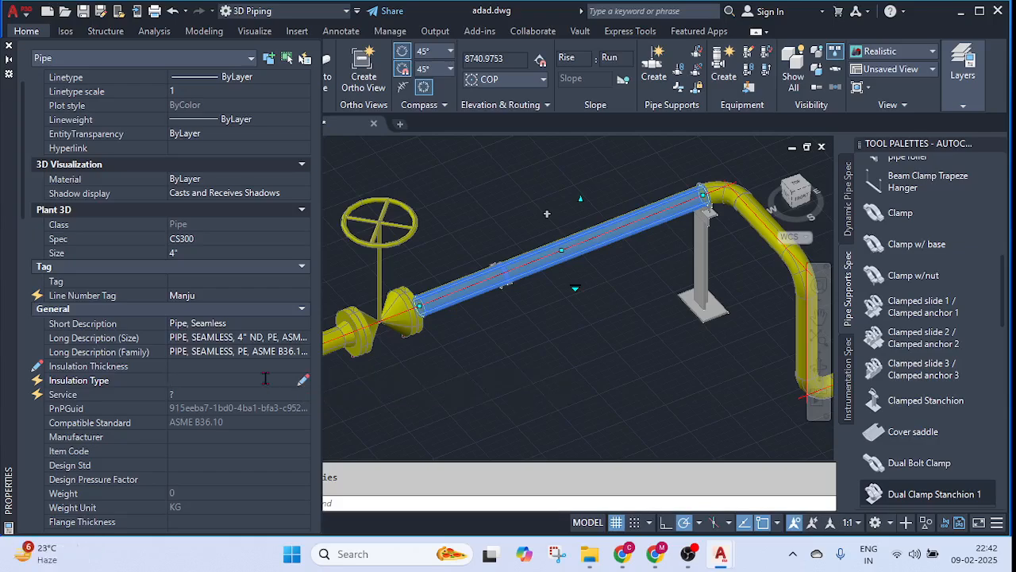
- Set the straight pipe's Insulation Thickness to 25, keep its Insulation Type in override mode, and close the properties with the selection cleared
left_click(224, 357)
left_click(213, 366)
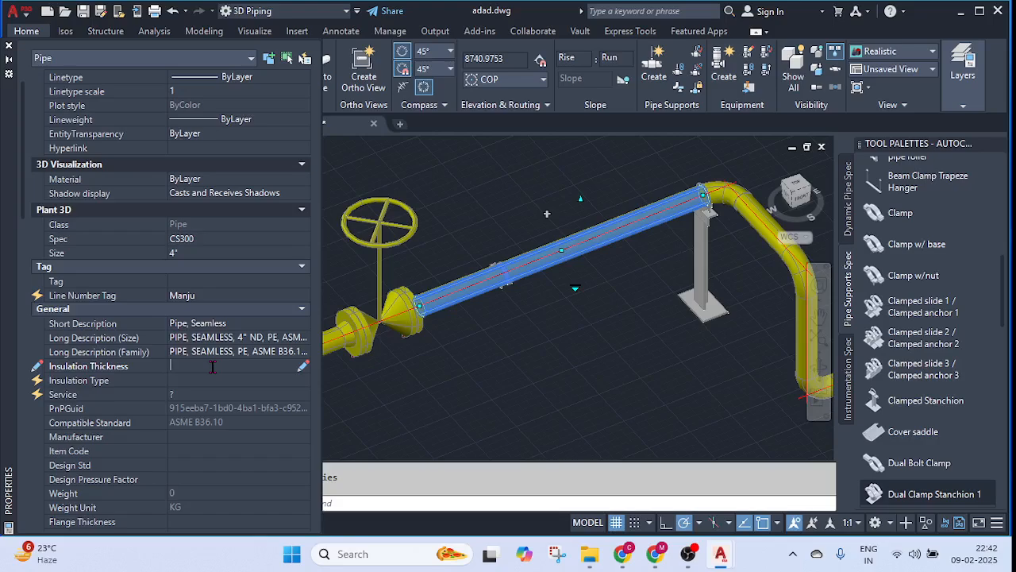
key("Tab")
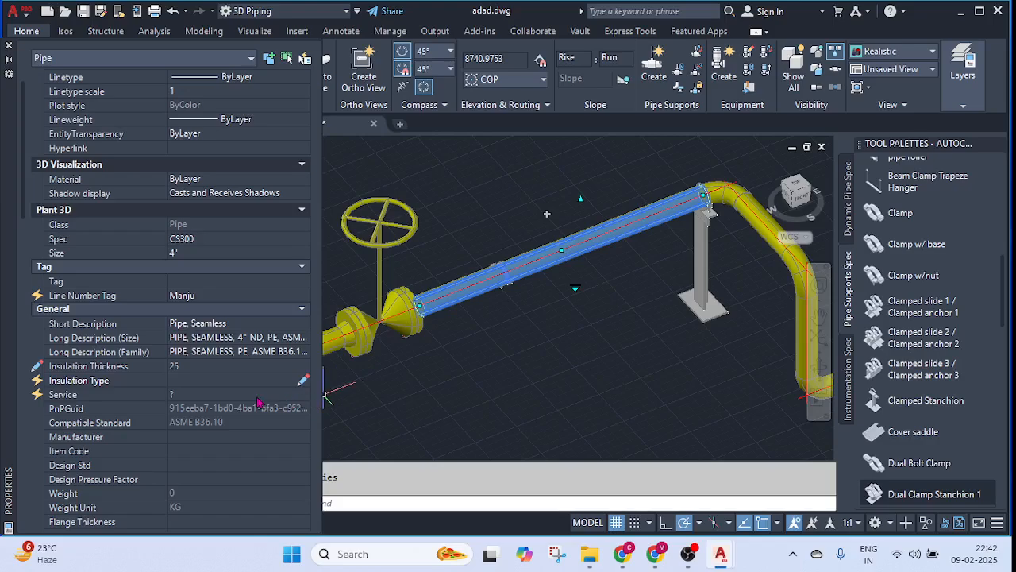
left_click(300, 384)
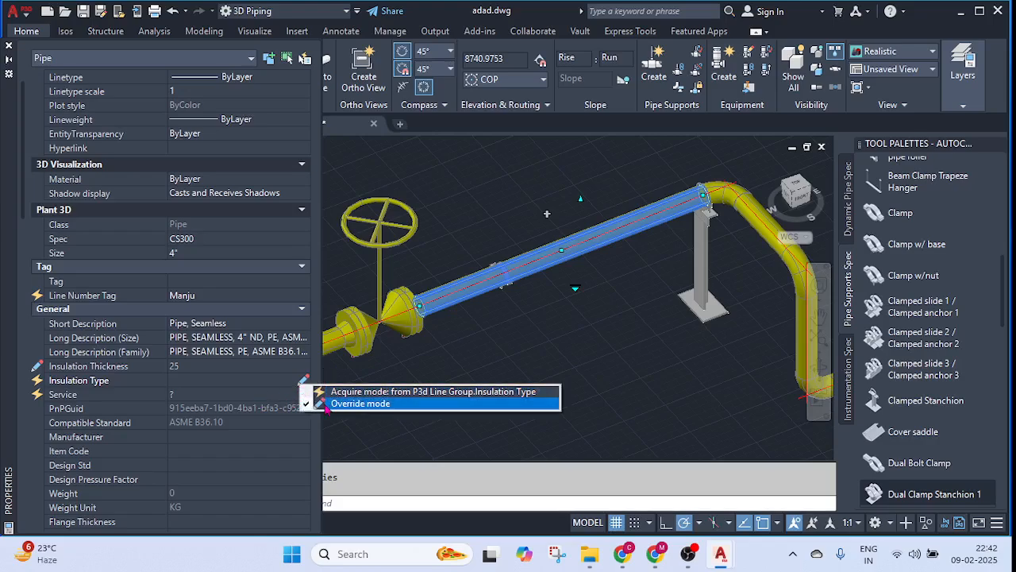
left_click(325, 404)
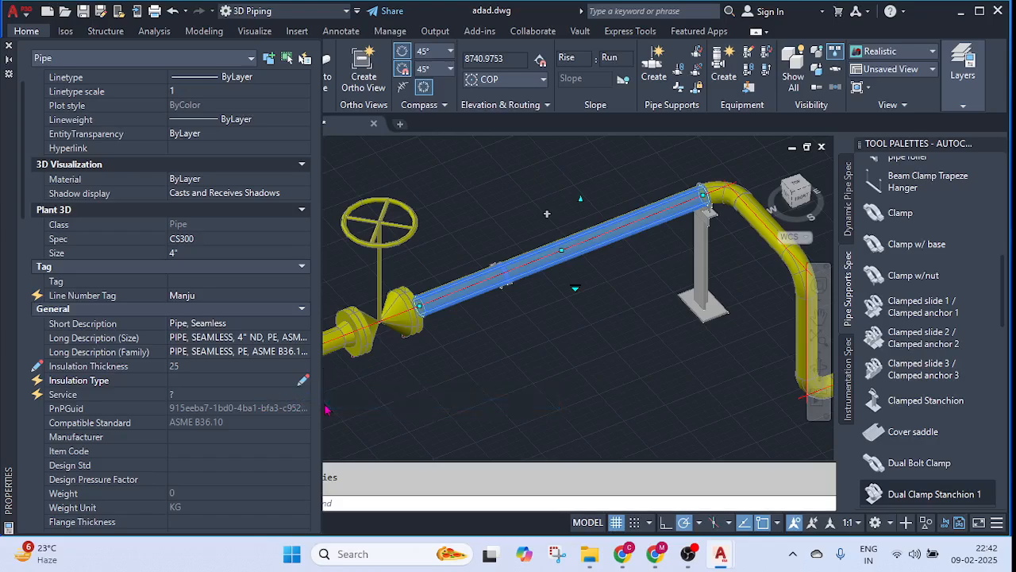
left_click(8, 45)
key("Escape")
- Turn on the insulation display and inspect the insulation around the straight pipe up to the elbow support
scroll(655, 229, "up", 3)
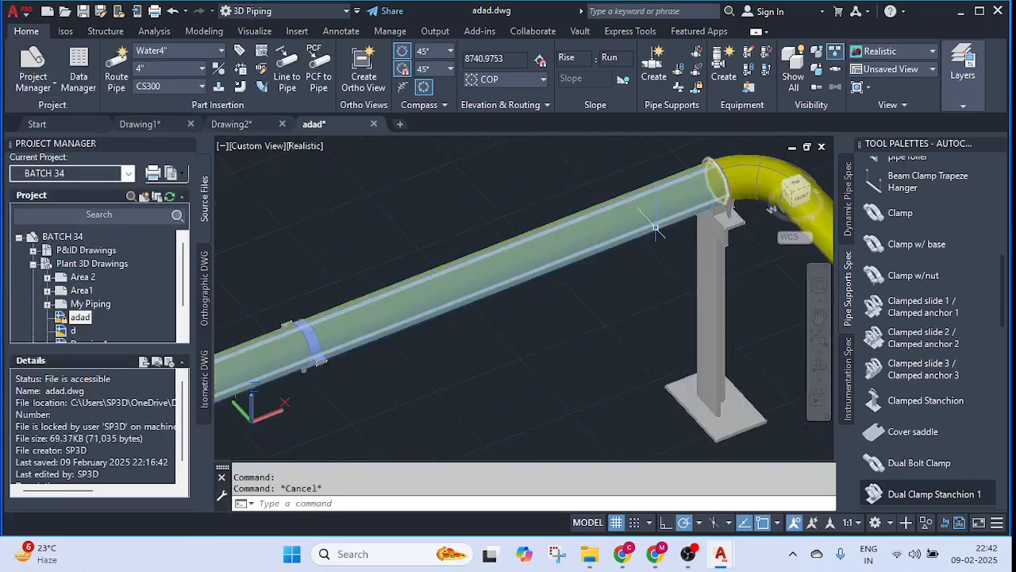
left_click(834, 70)
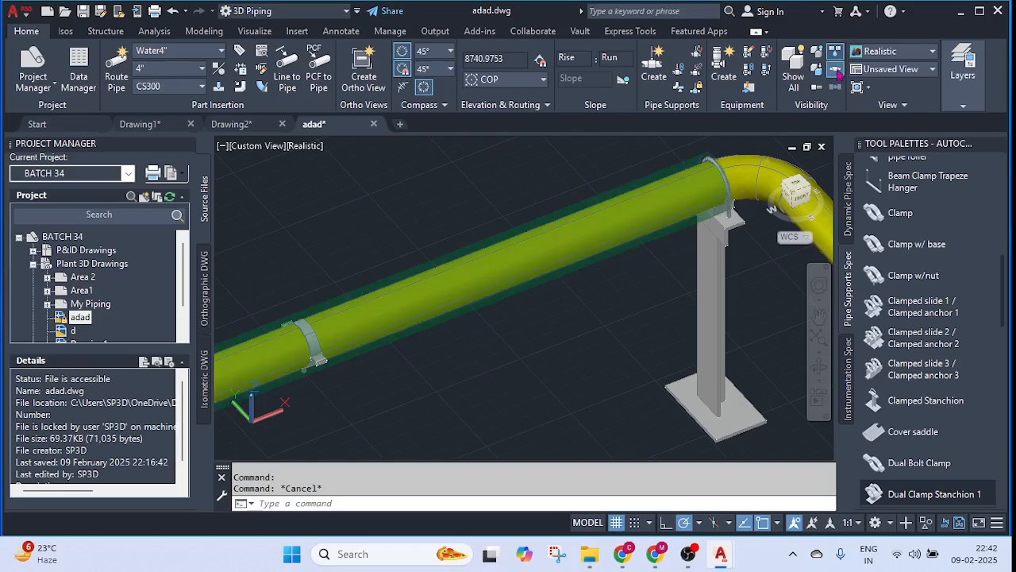
scroll(599, 220, "down", 4)
scroll(519, 239, "up", 3)
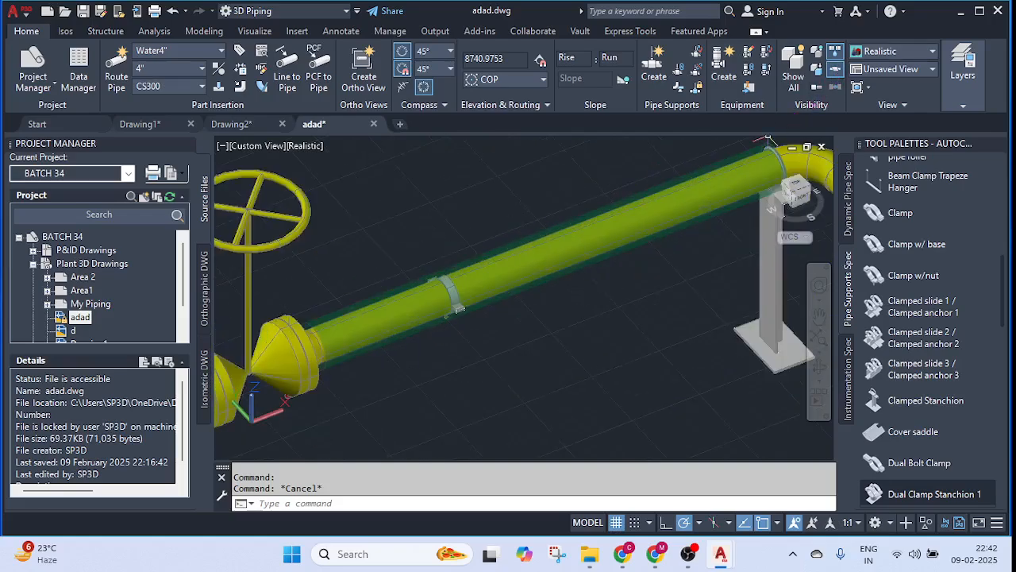
scroll(765, 146, "up", 5)
middle_click_drag(766, 146, 631, 210)
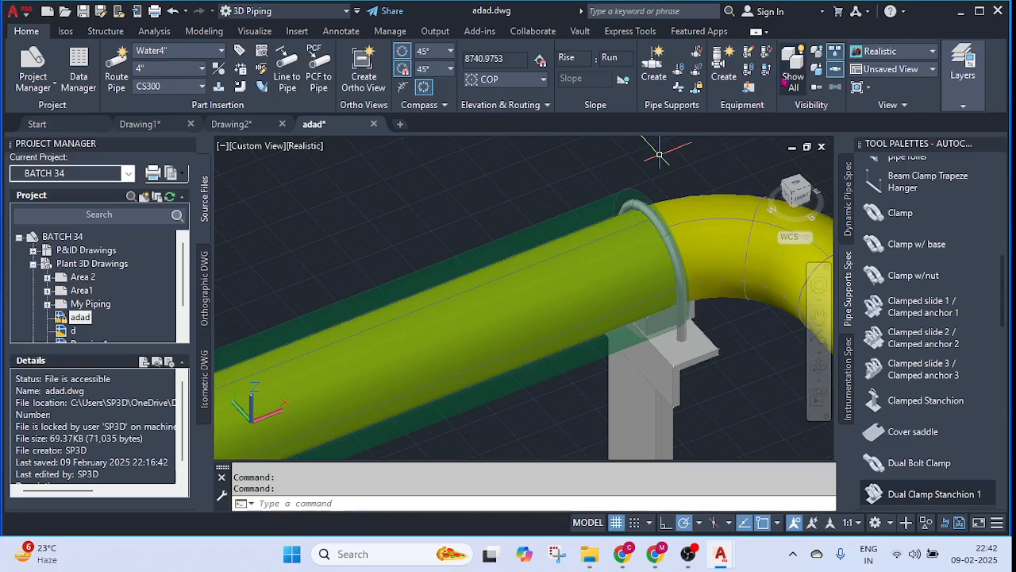
- Toggle the insulation display off and on repeatedly to compare the bare and insulated pipe, leaving it on
left_click(834, 70)
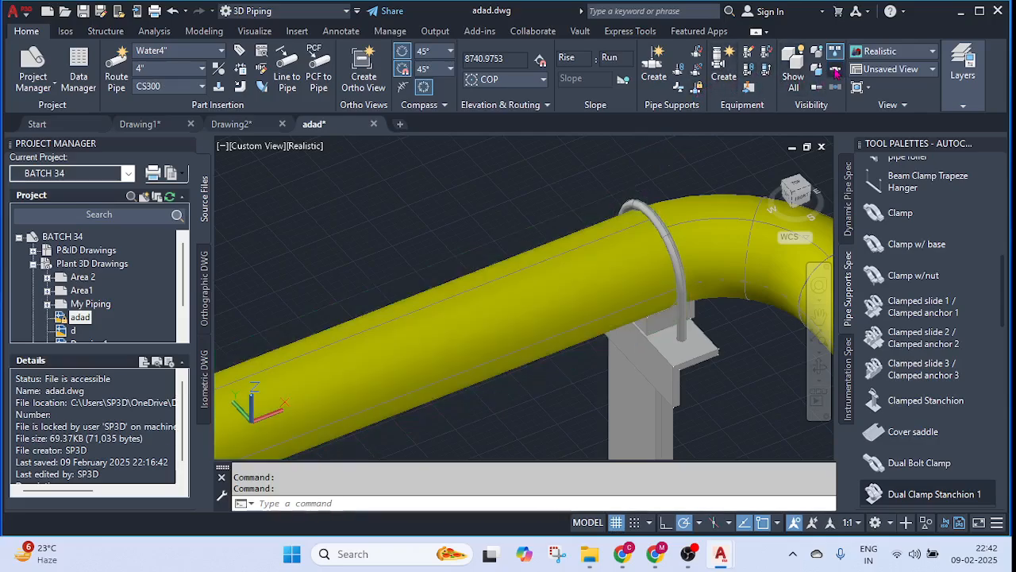
left_click(834, 70)
left_click(835, 70)
left_click(834, 70)
left_click(834, 70)
left_click(835, 70)
left_click(834, 70)
left_click(834, 71)
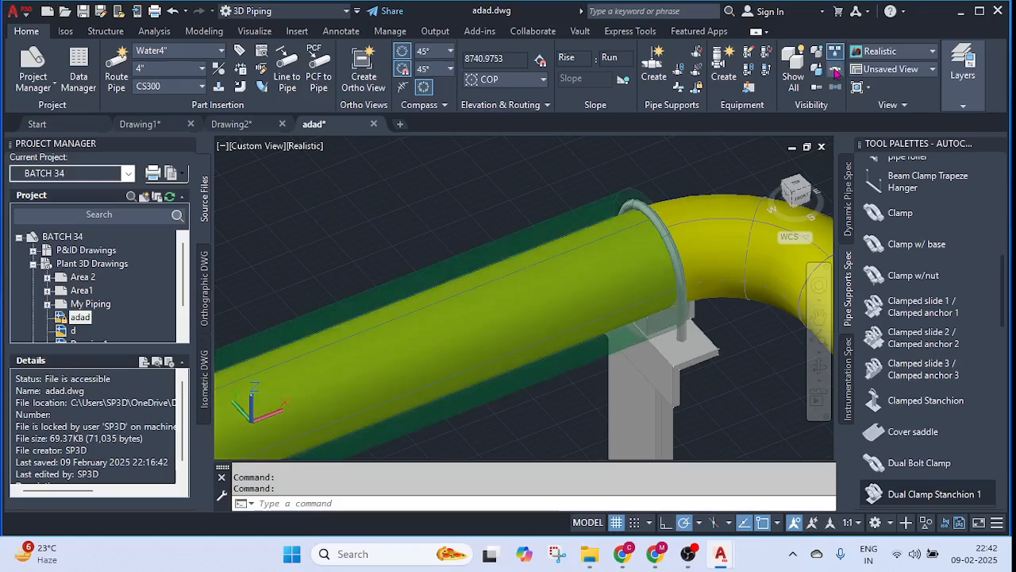
left_click(835, 71)
left_click(835, 71)
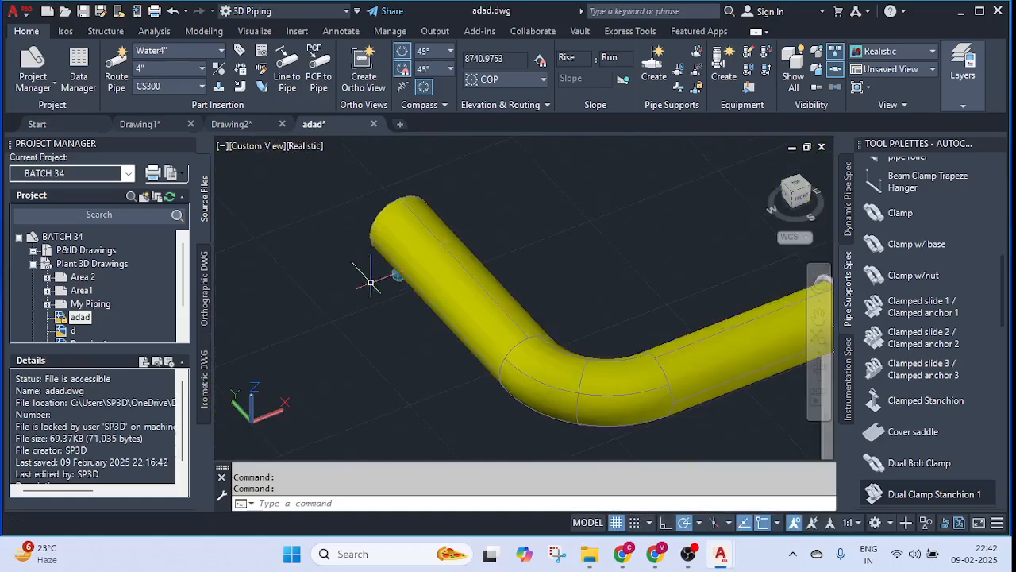
- Move the short end pipe away from its elbow along the pipe axis, leaving a gap between them
middle_click_drag(399, 273, 308, 398, "shift")
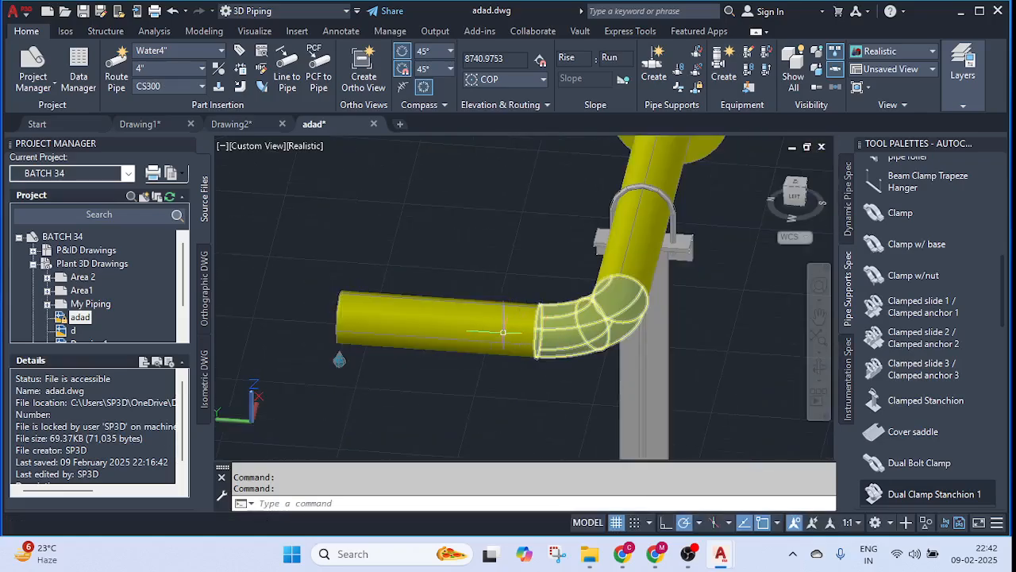
left_click(474, 330)
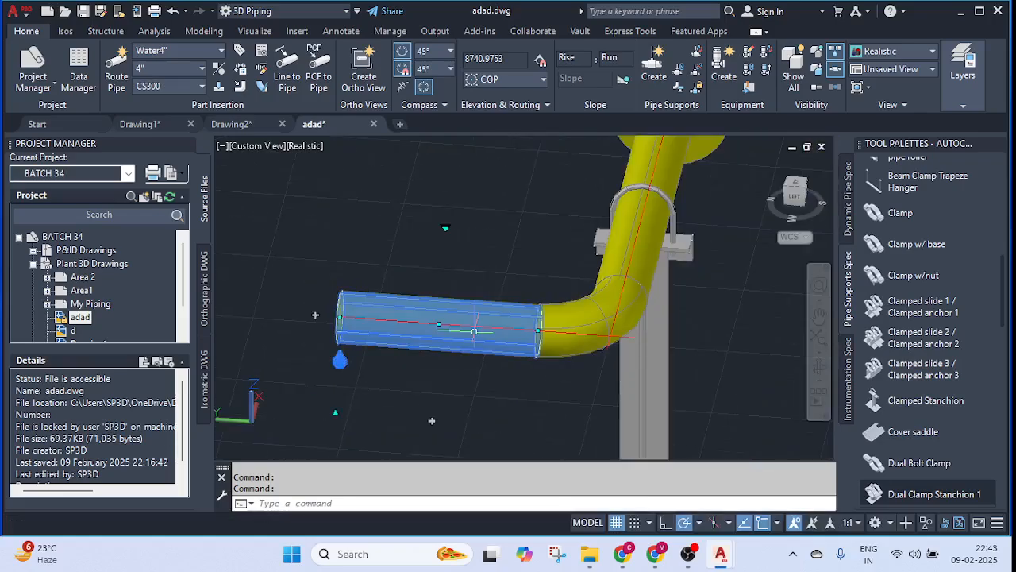
left_click(438, 323)
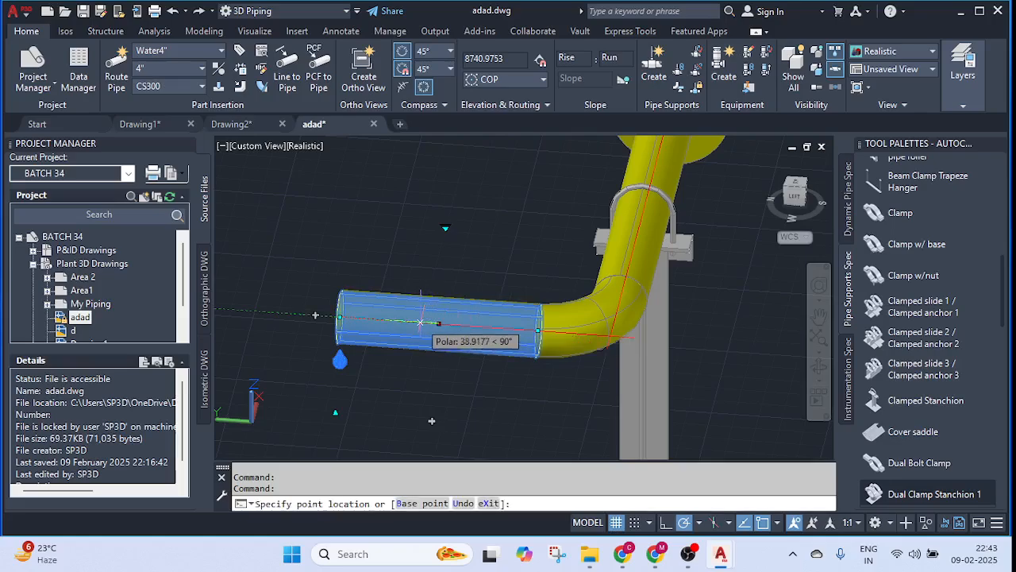
type("m")
key("Return")
left_click(432, 323)
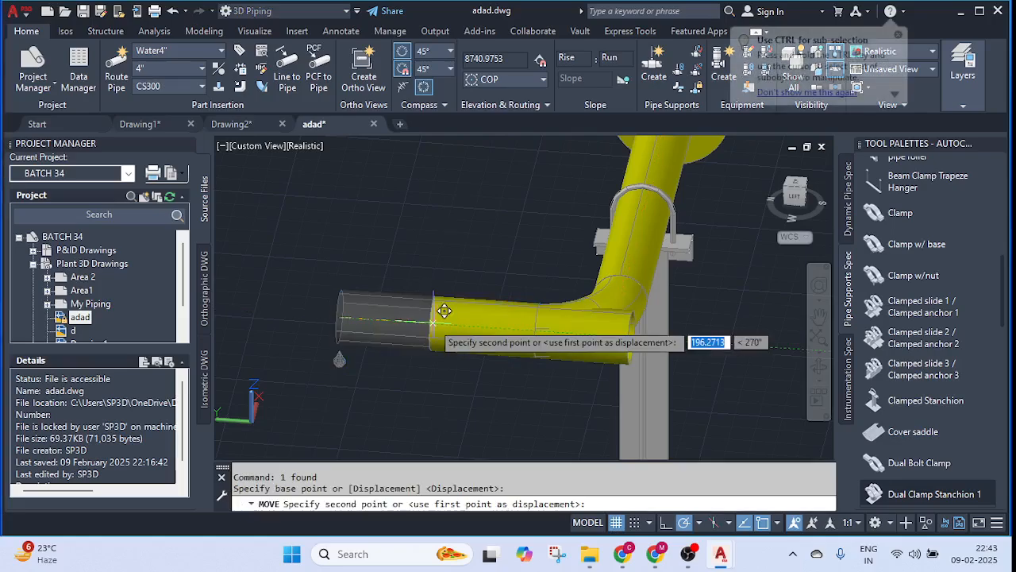
left_click(301, 302)
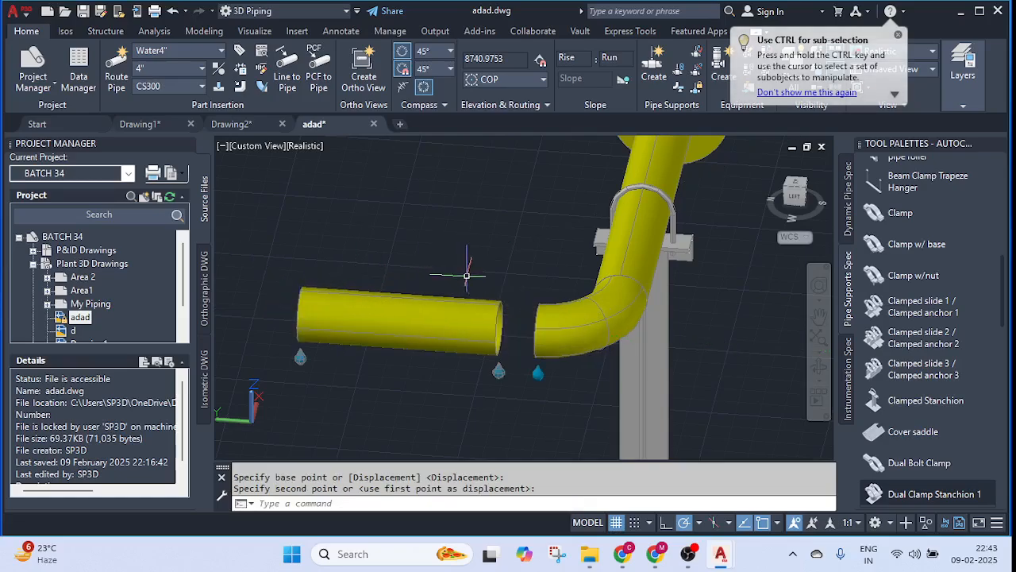
scroll(524, 350, "up", 3)
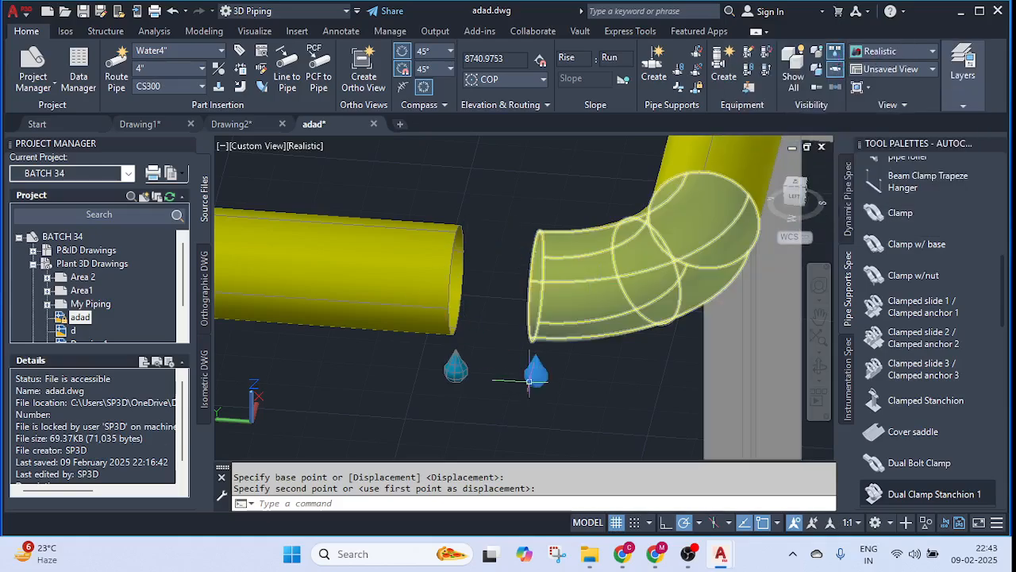
- Stretch the short end pipe along its axis to close the gap and reconnect it to the elbow
left_click(440, 308)
left_click(455, 279)
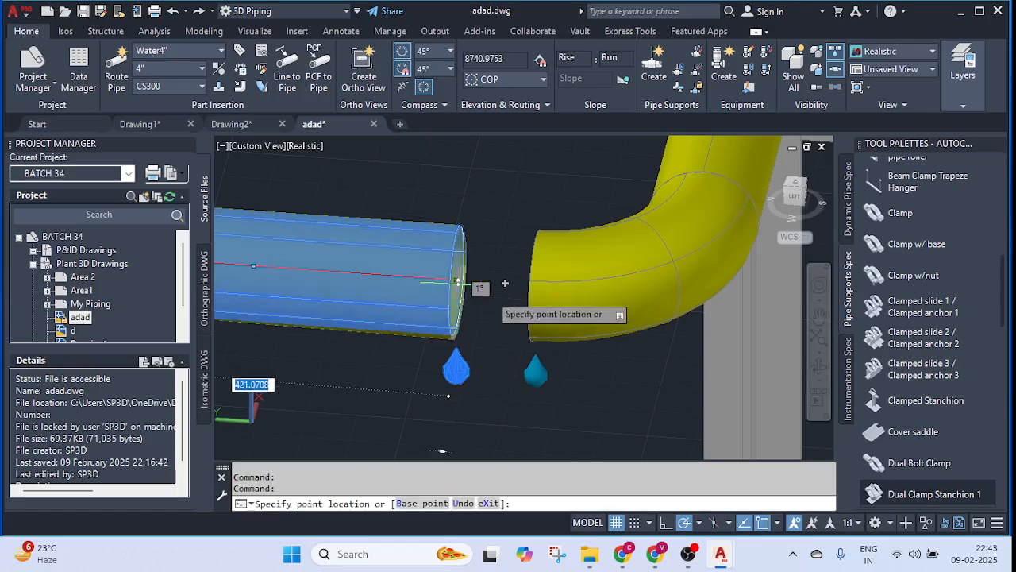
key("Escape")
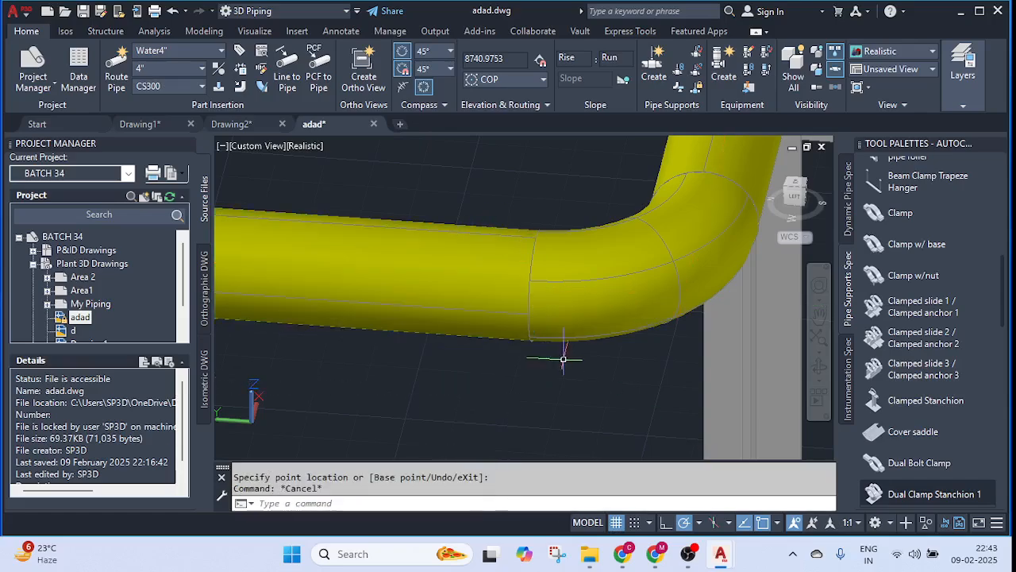
- Move the flanged handwheel valve along the pipe until it sits beside the elbow
scroll(563, 357, "down", 5)
scroll(428, 355, "up", 5)
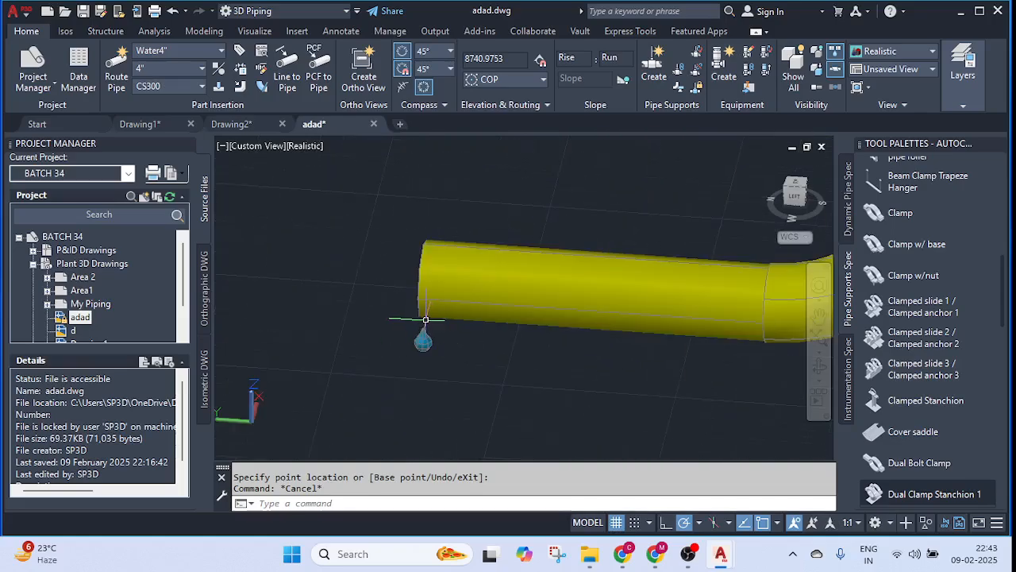
middle_click_drag(427, 318, 429, 388, "shift")
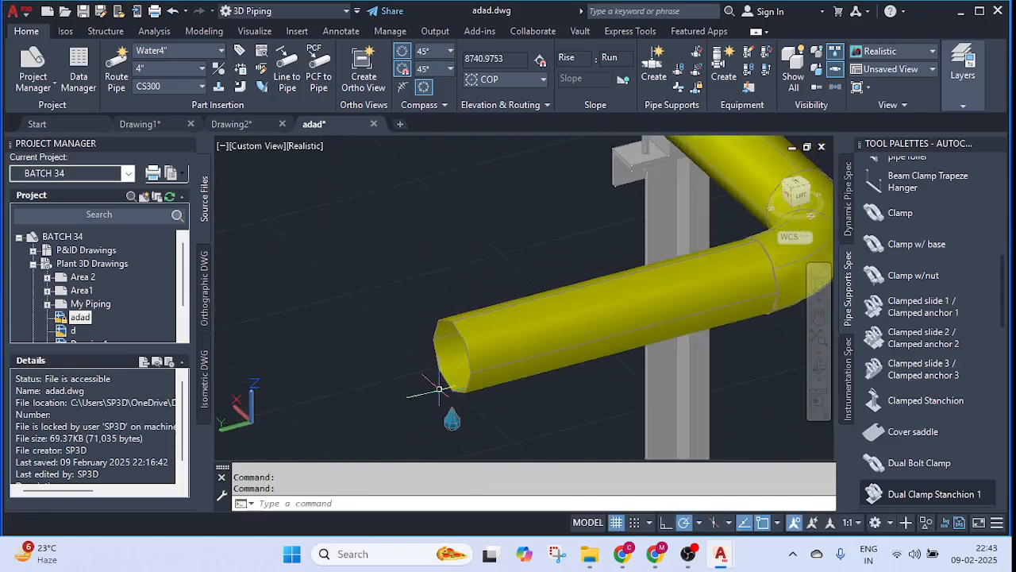
scroll(434, 361, "down", 3)
middle_click_drag(469, 294, 381, 286, "shift")
left_click(448, 281)
scroll(341, 277, "up", 4)
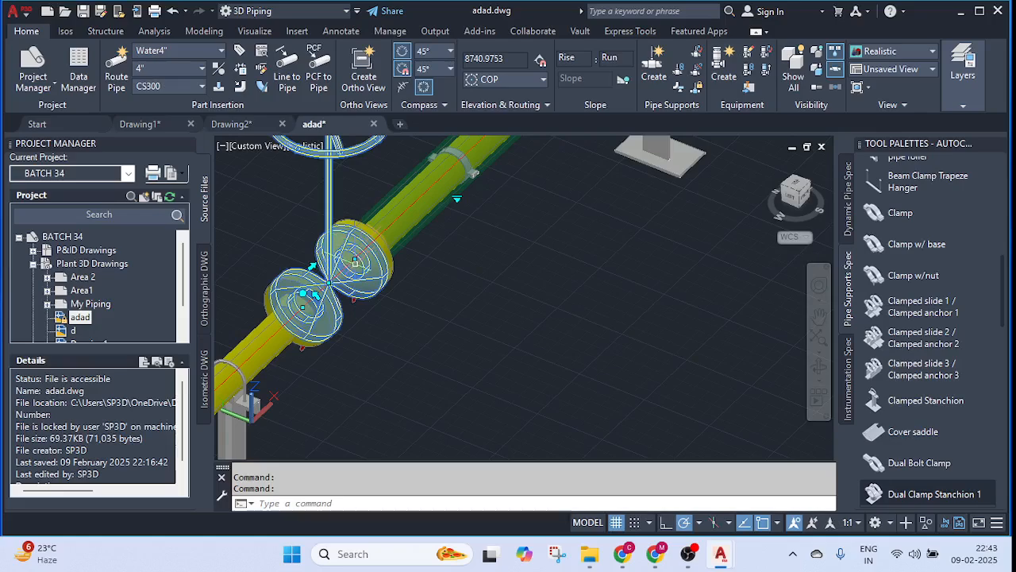
left_click(302, 293)
scroll(340, 323, "down", 5)
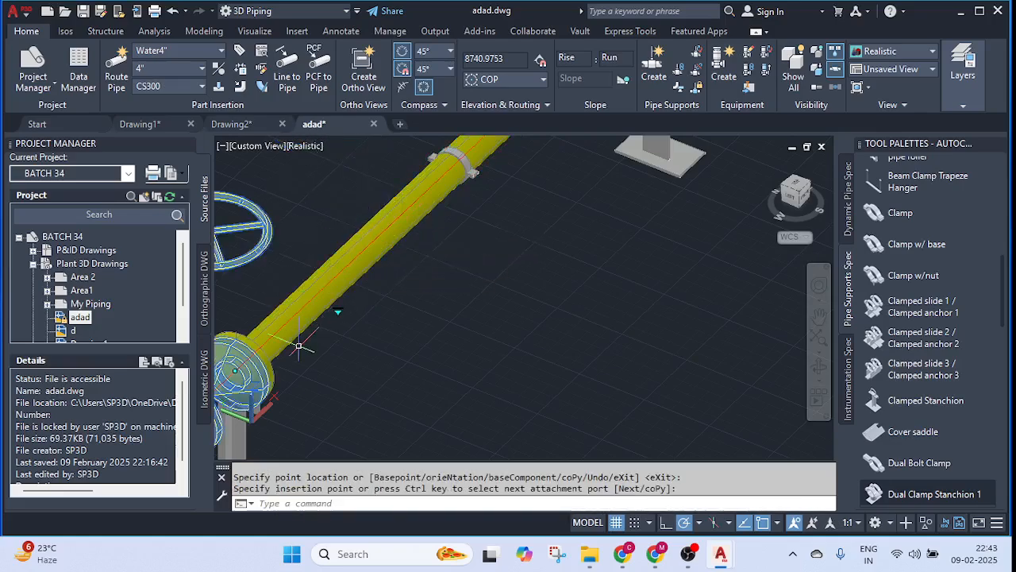
scroll(340, 323, "up", 4)
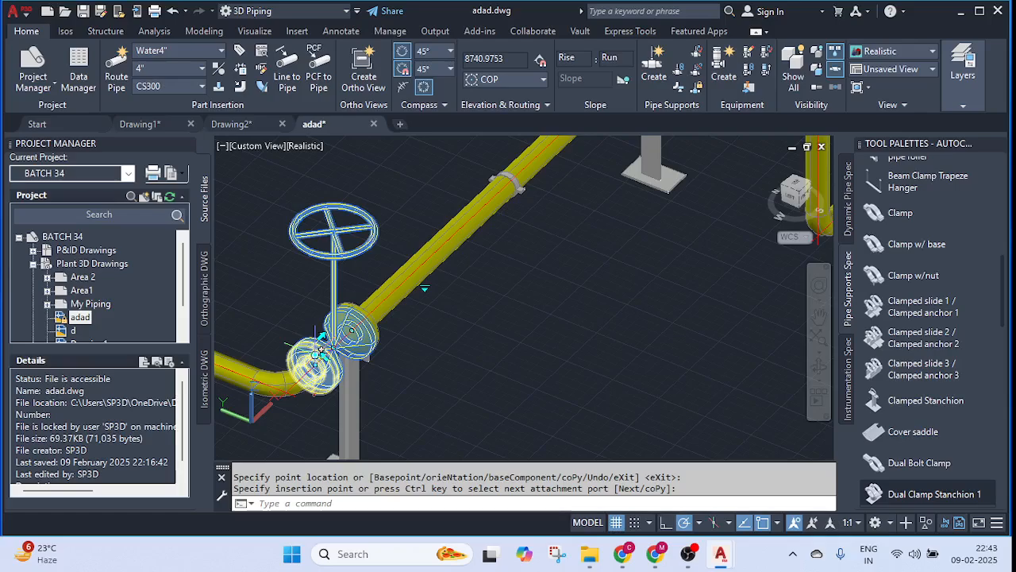
left_click(322, 347)
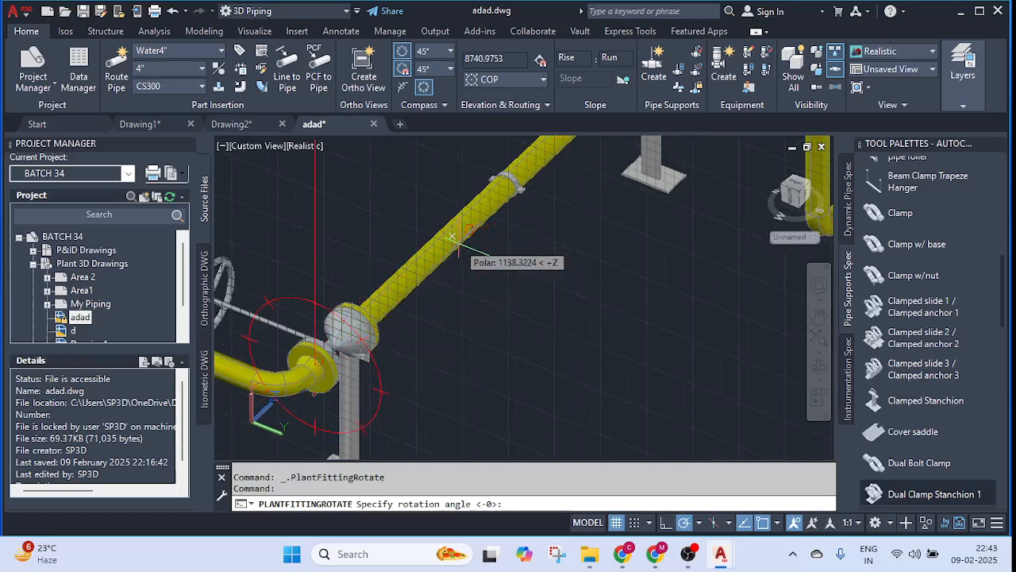
key("Escape")
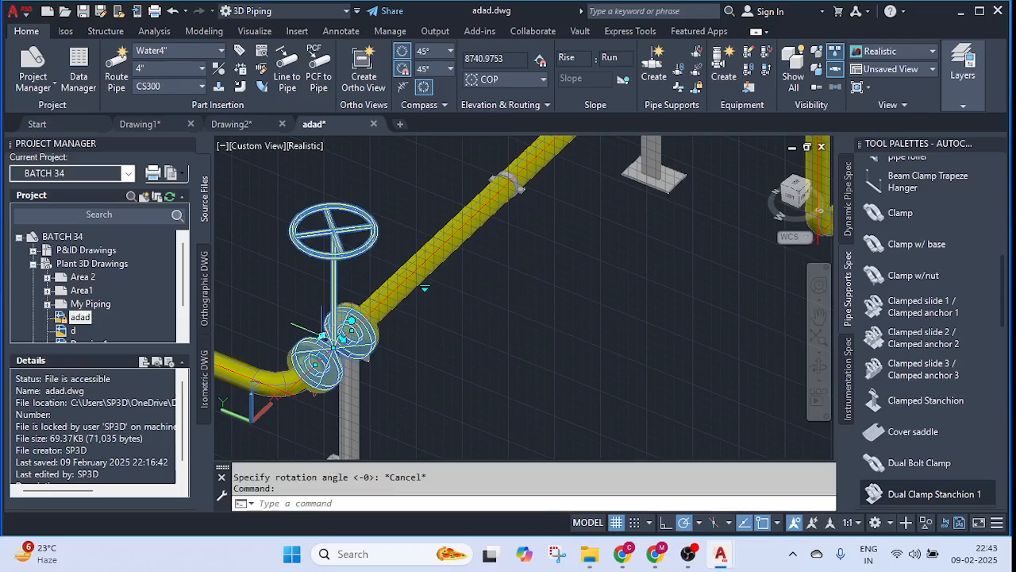
left_click(424, 288)
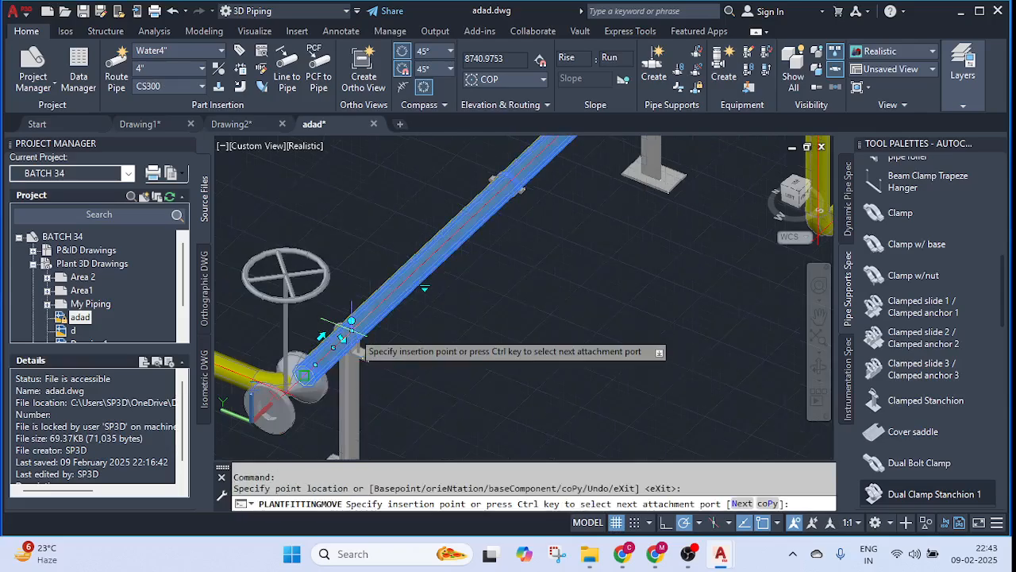
key("Escape")
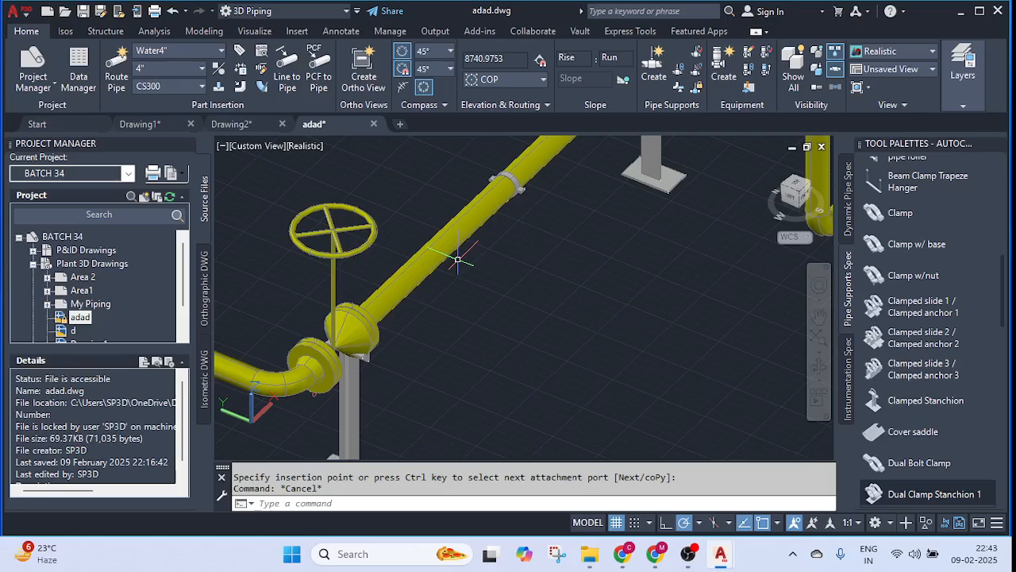
scroll(458, 259, "down", 10)
scroll(556, 206, "up", 12)
left_click(556, 194)
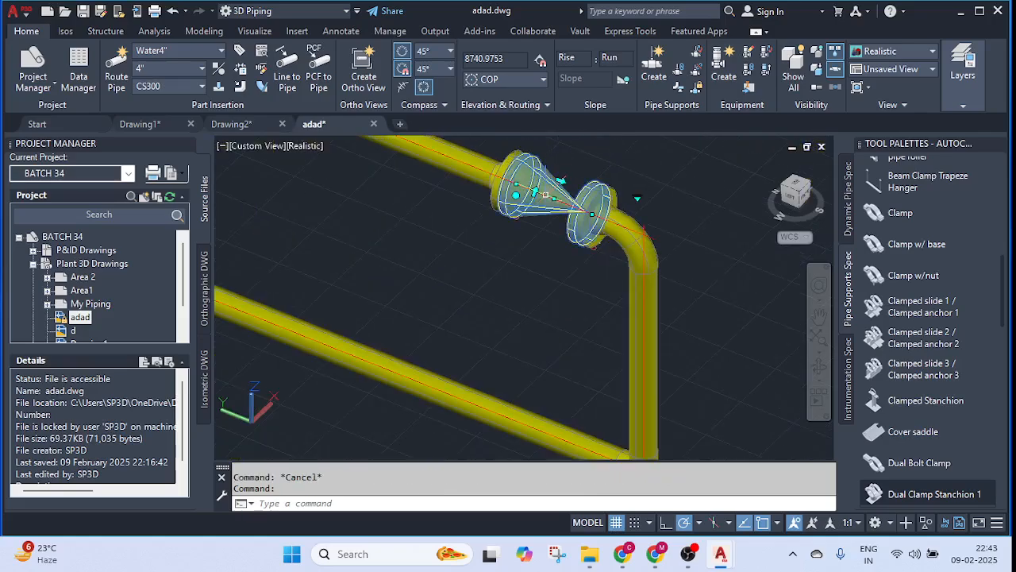
left_click(560, 181)
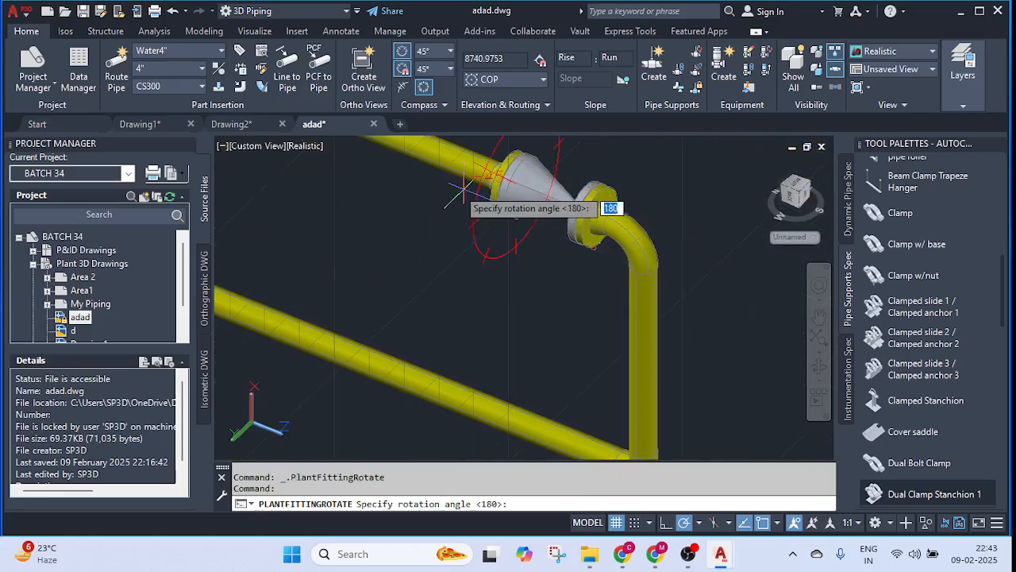
key("Escape")
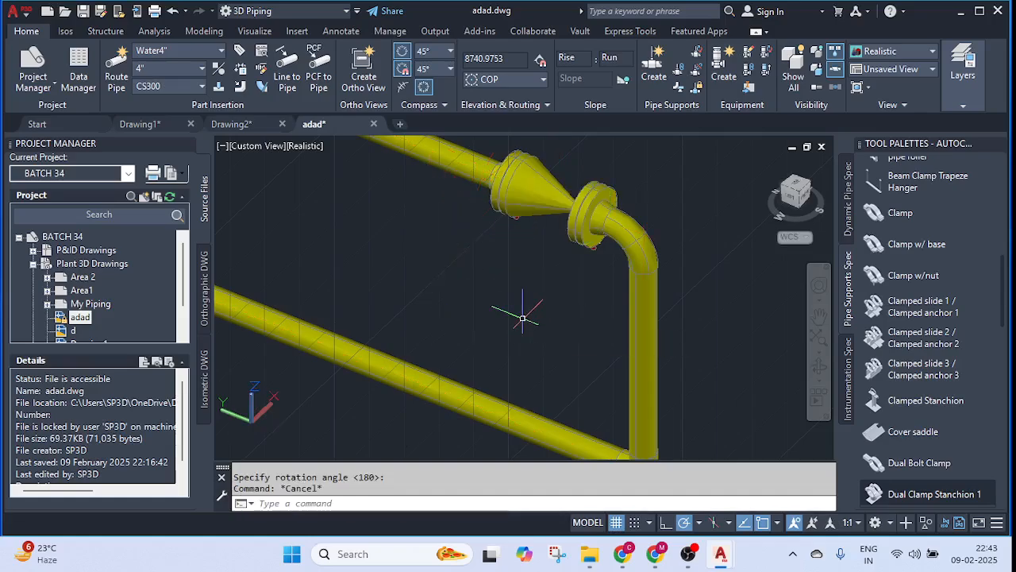
- Inspect the red markers beneath the flanges of the cone-shaped valve near the bend, and clear the selection
scroll(522, 318, "down", 3)
scroll(619, 334, "up", 8)
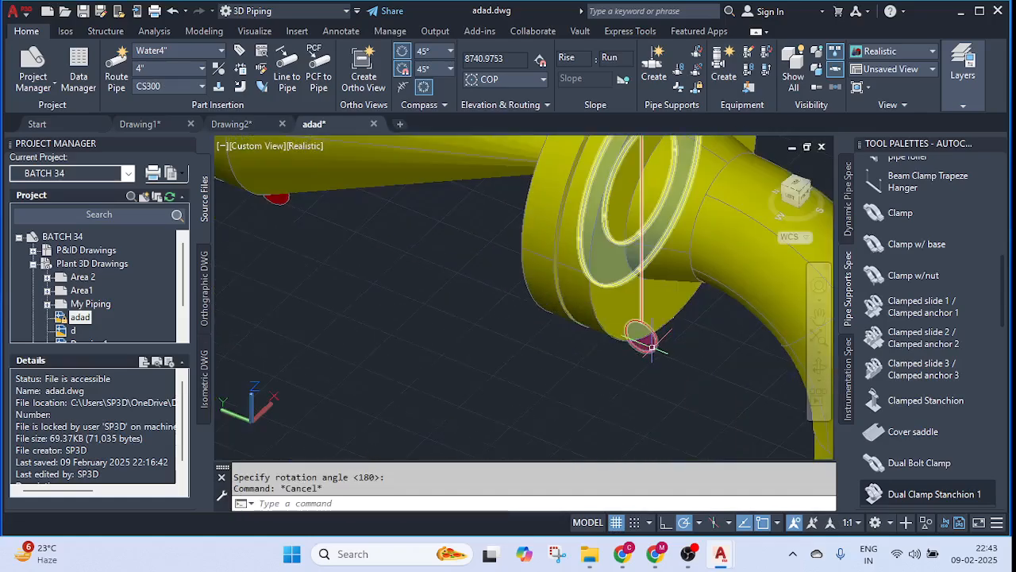
middle_click_drag(420, 295, 594, 437, "shift")
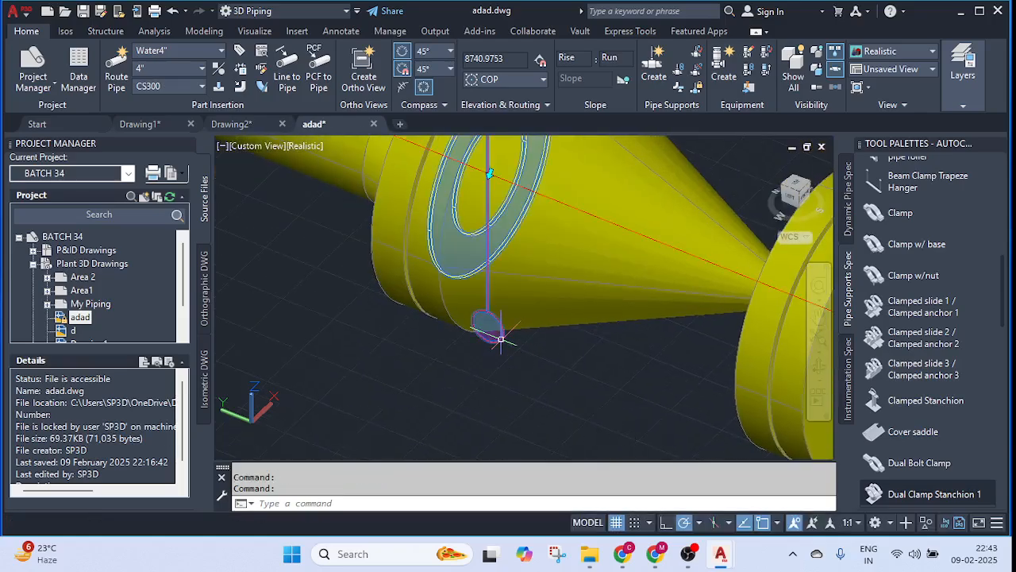
scroll(482, 336, "down", 6)
middle_click_drag(465, 374, 589, 273)
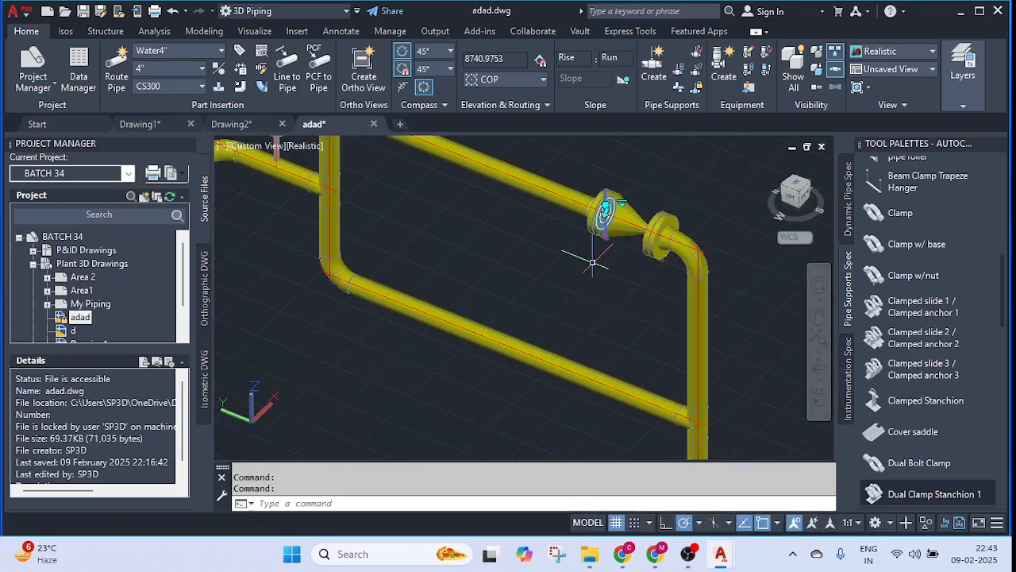
scroll(592, 263, "down", 5)
scroll(608, 282, "up", 3)
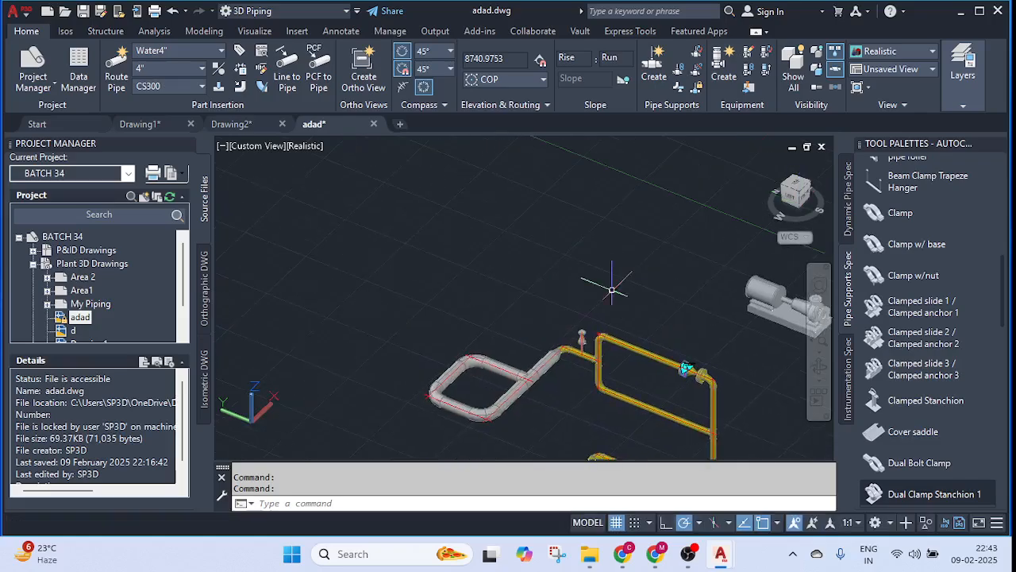
key("Escape")
- Route a straight 4" CS300 pipe with COP alignment along the Y axis, starting at X 100, Y 0, Z 0
left_click(520, 80)
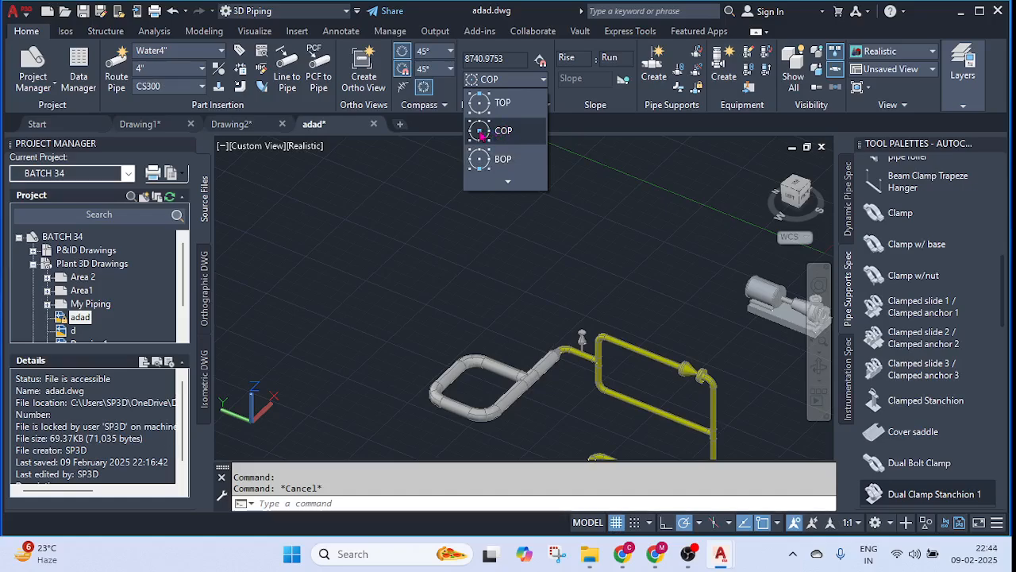
left_click(480, 135)
middle_click_drag(639, 222, 504, 357)
left_click(116, 70)
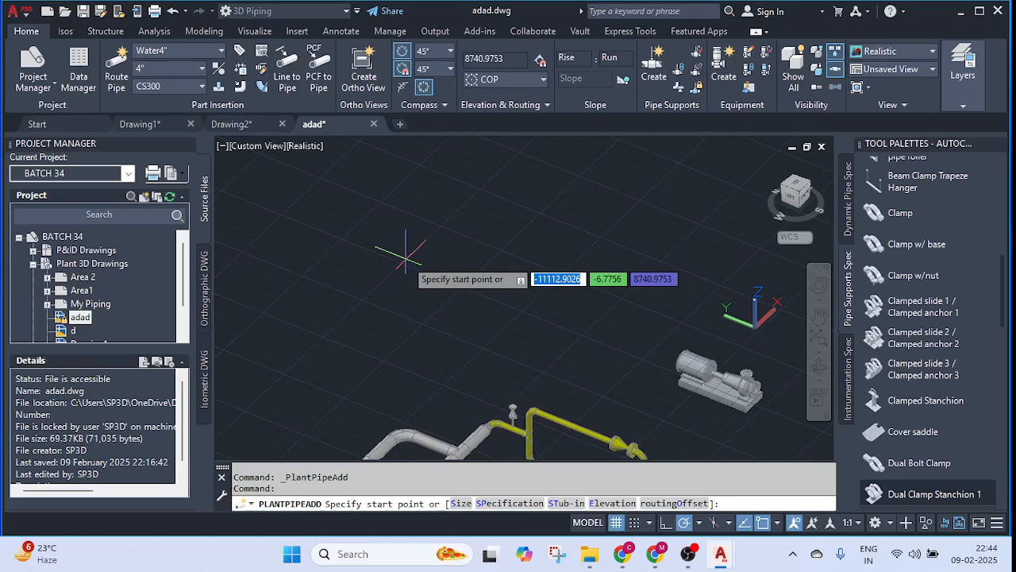
type("100")
key("Tab")
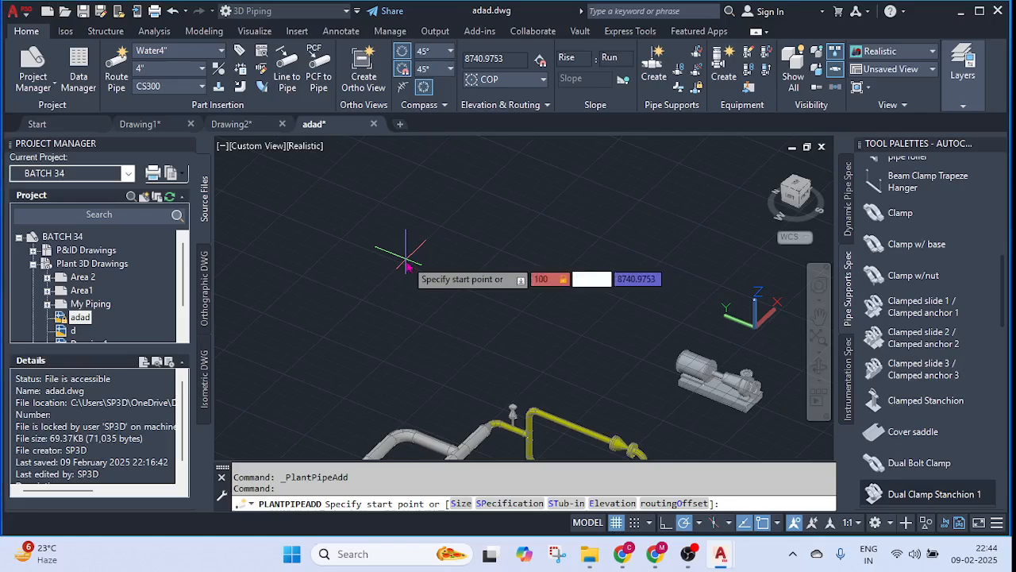
type("0")
key("Return")
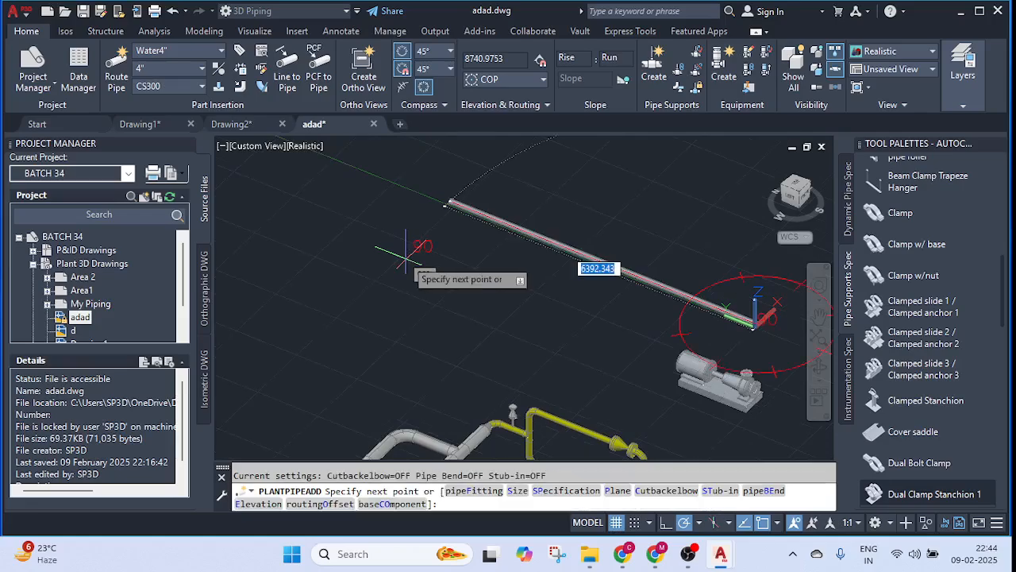
left_click(483, 190)
key("Escape")
- Use the ID command with the Geometric Center snap to check the coordinates at the new pipe's start end
scroll(744, 321, "up", 5)
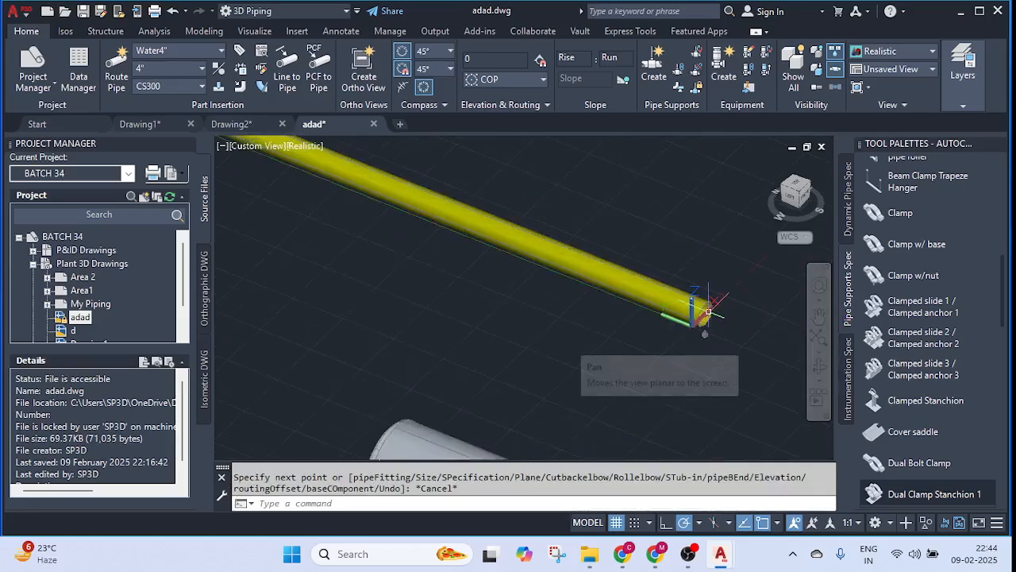
middle_click_drag(673, 214, 517, 182)
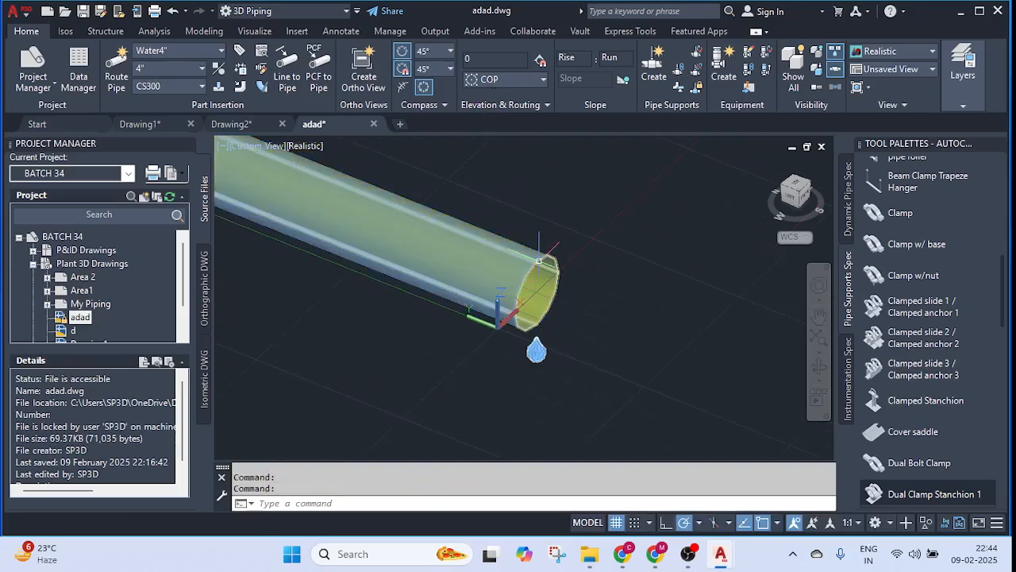
type("ID")
key("Return")
right_click(544, 260, "shift")
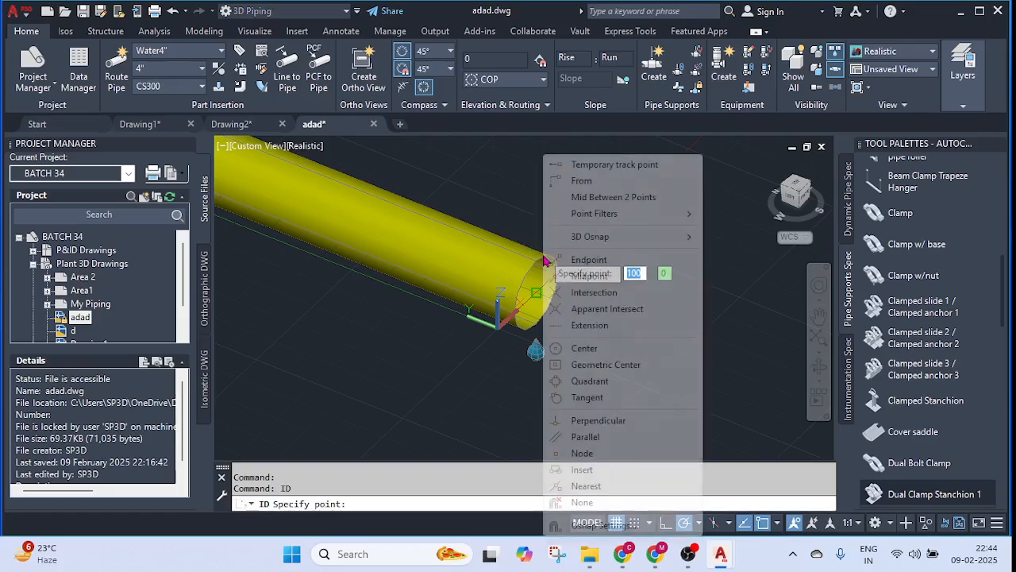
left_click(587, 348)
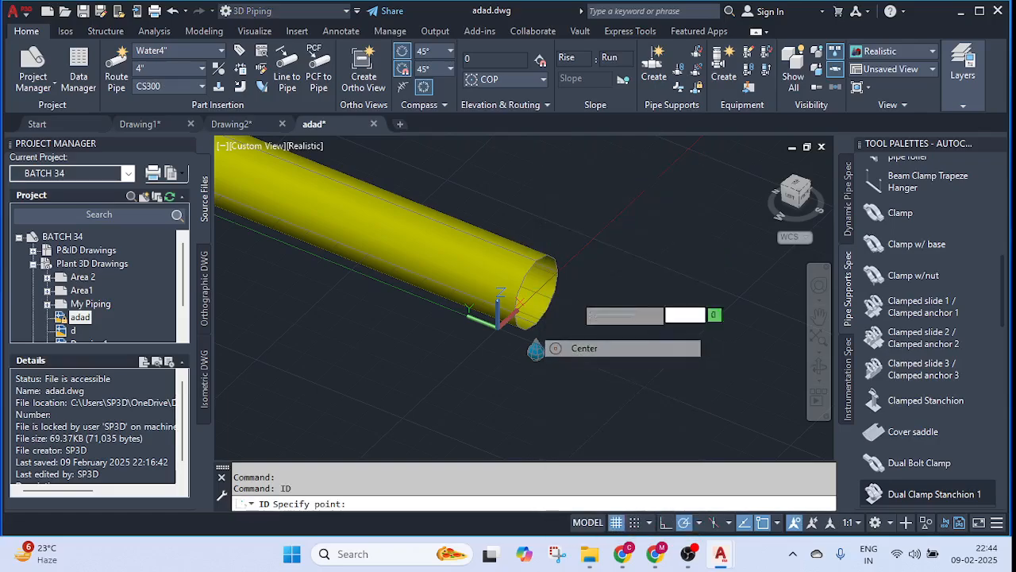
middle_click_drag(537, 289, 525, 258, "shift")
right_click(542, 257, "shift")
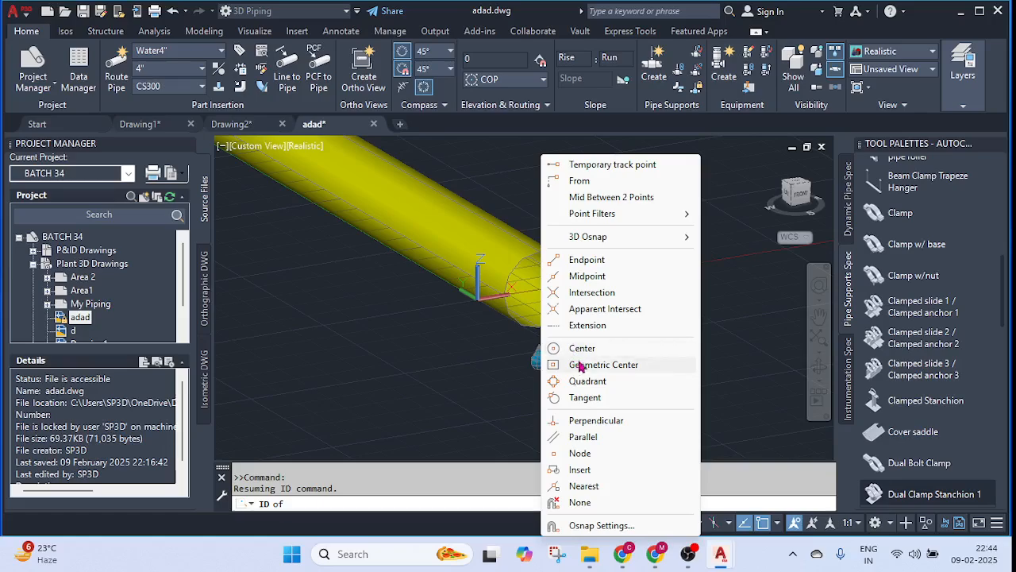
left_click(604, 364)
left_click(555, 257)
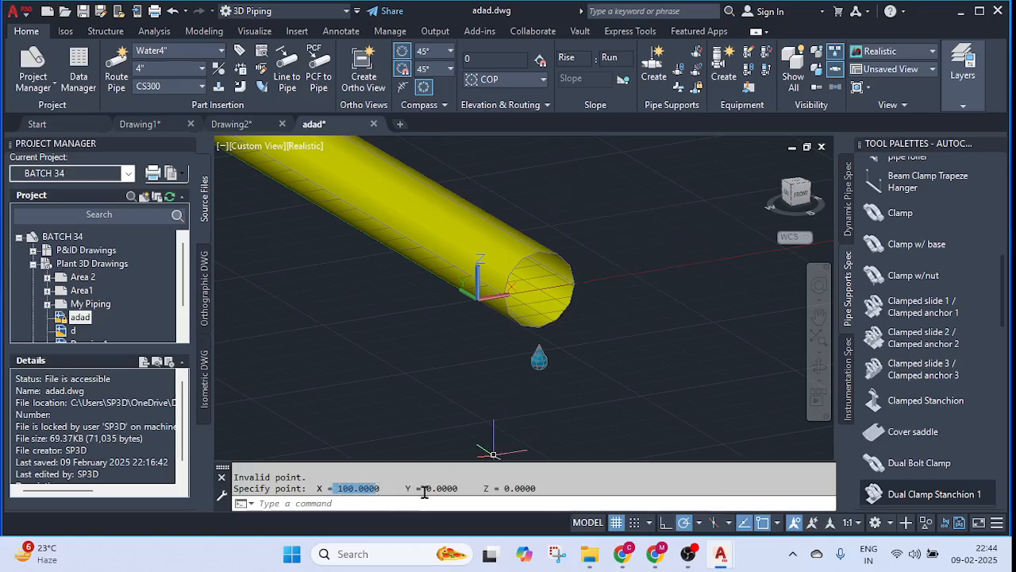
left_click_drag(424, 492, 571, 488)
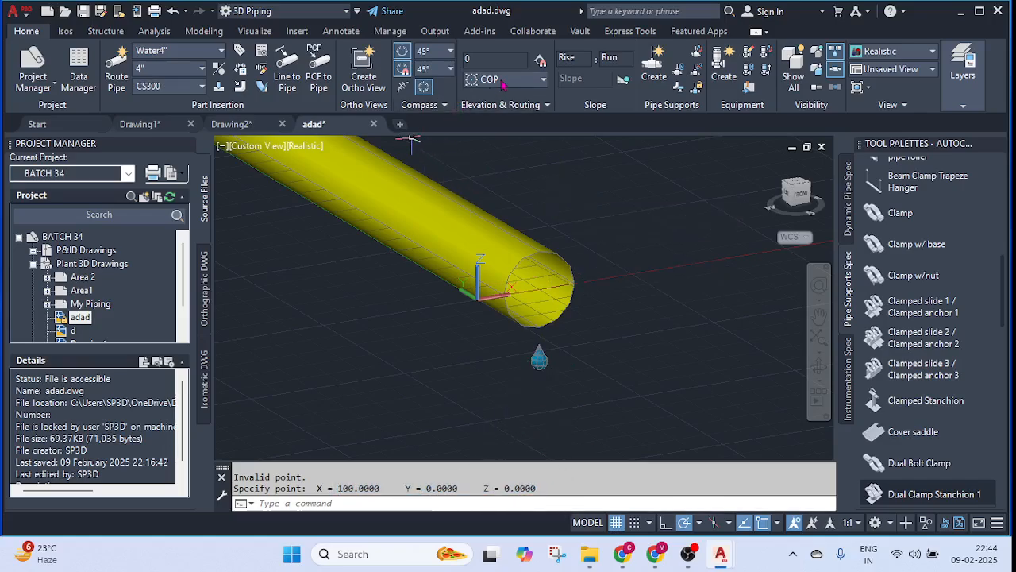
- Review the TOP, COP and BOP pipe alignment options, and toggle Ortho mode on and off
left_click(540, 80)
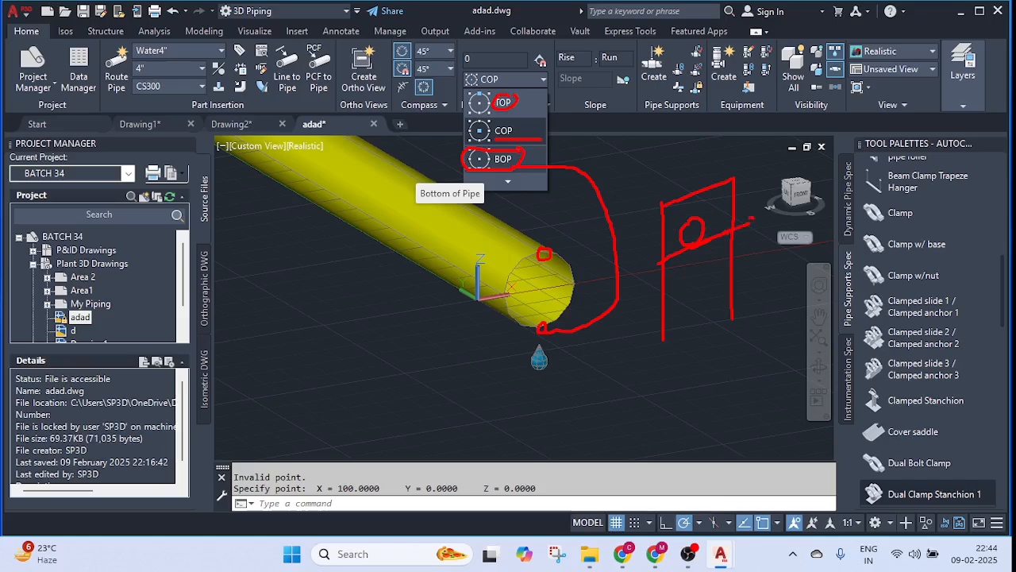
key("Escape")
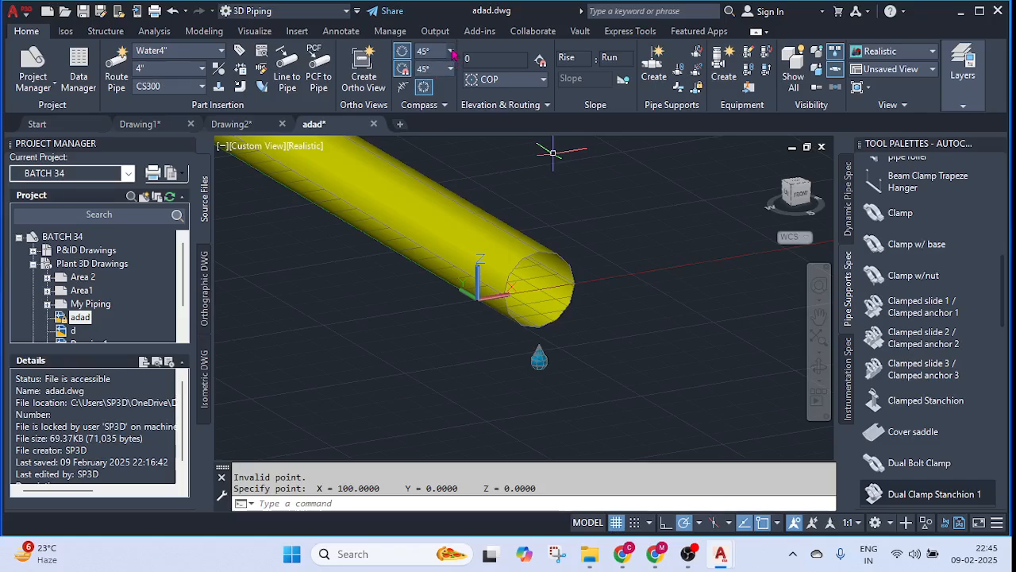
left_click(666, 522)
left_click(666, 522)
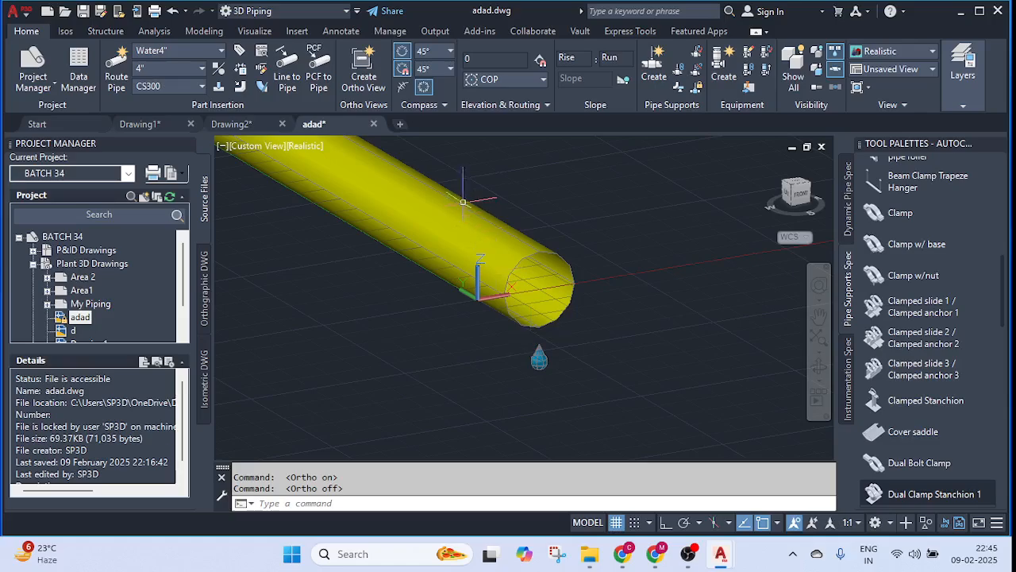
middle_click_drag(480, 184, 537, 215)
scroll(520, 220, "down", 5)
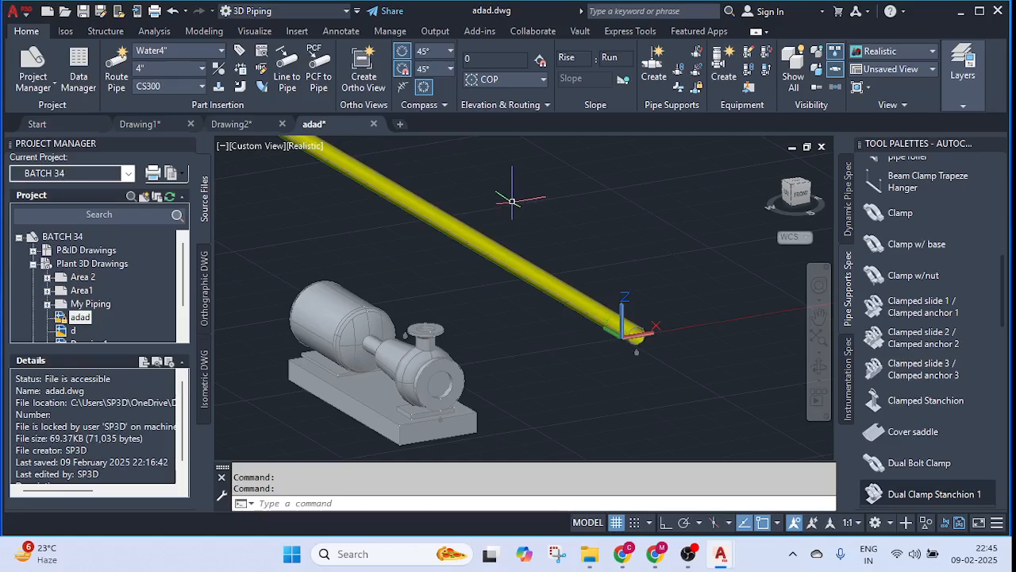
scroll(517, 204, "down", 6)
middle_click_drag(449, 192, 561, 265)
scroll(520, 227, "up", 5)
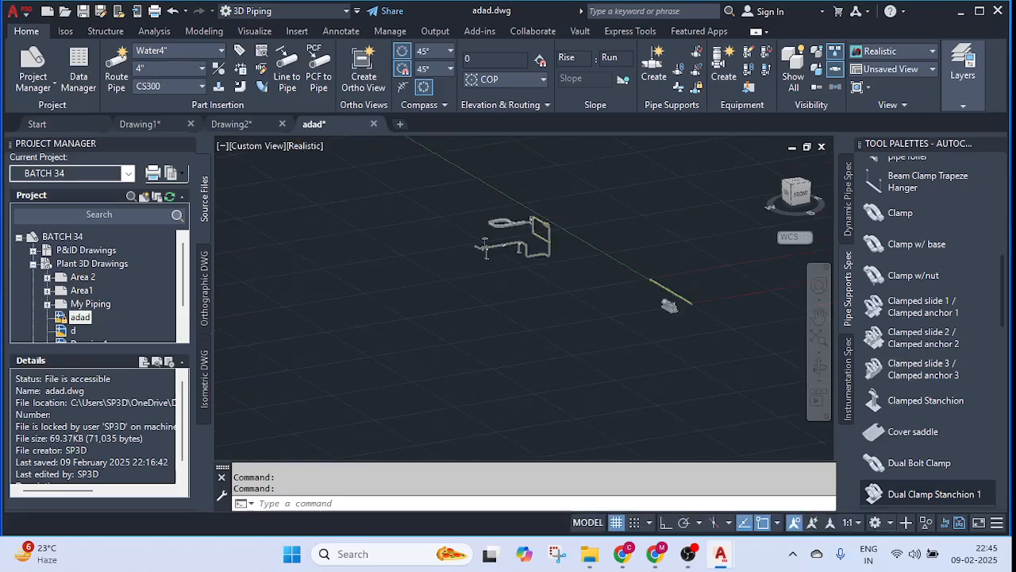
left_click(363, 166)
left_click(680, 372)
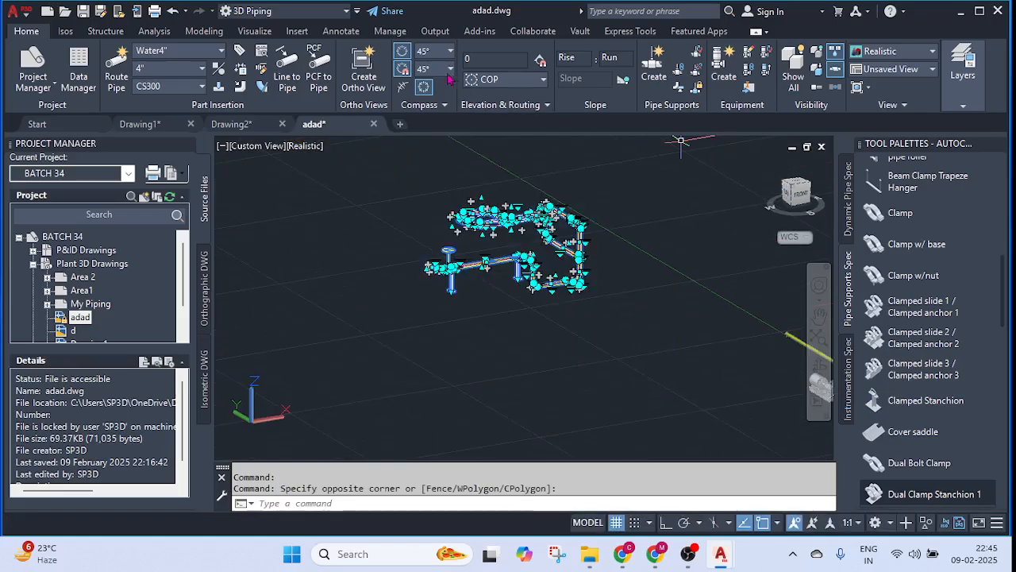
left_click(363, 73)
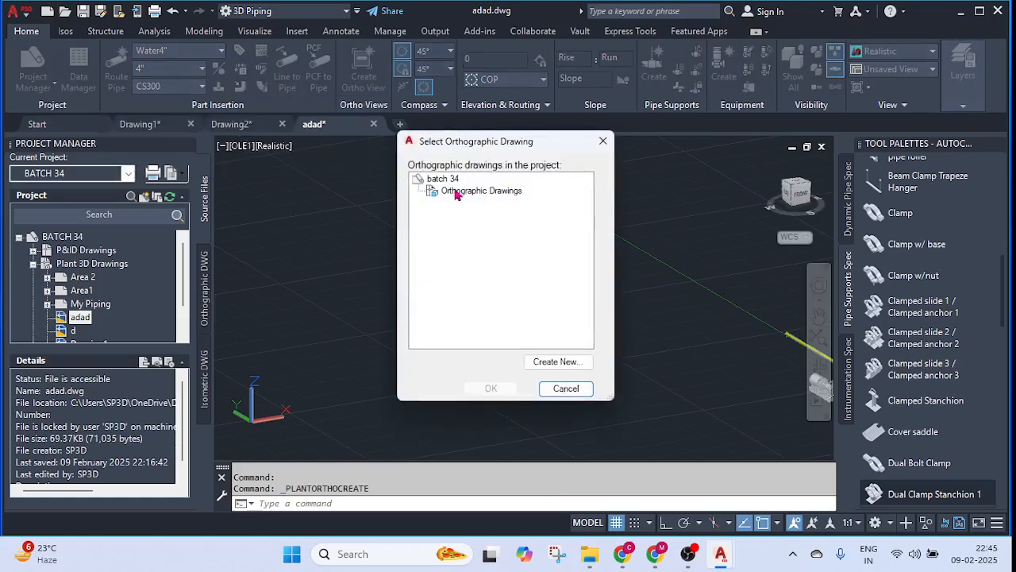
left_click(449, 186)
left_click(558, 362)
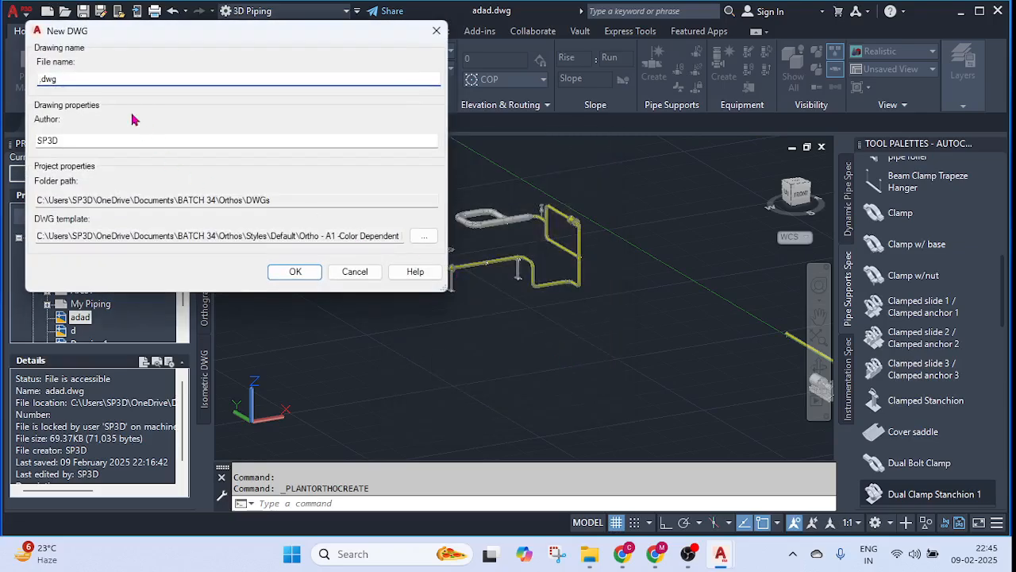
left_click(361, 272)
left_click(580, 388)
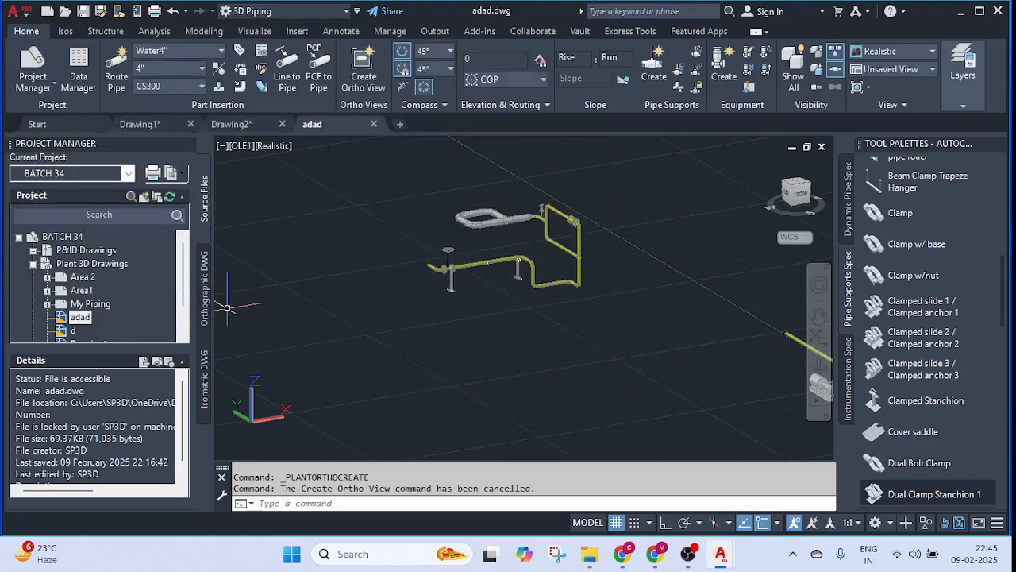
- Create a new orthographic drawing named qaeq in the project's Orthographic Drawings folder
left_click(204, 290)
right_click(35, 251)
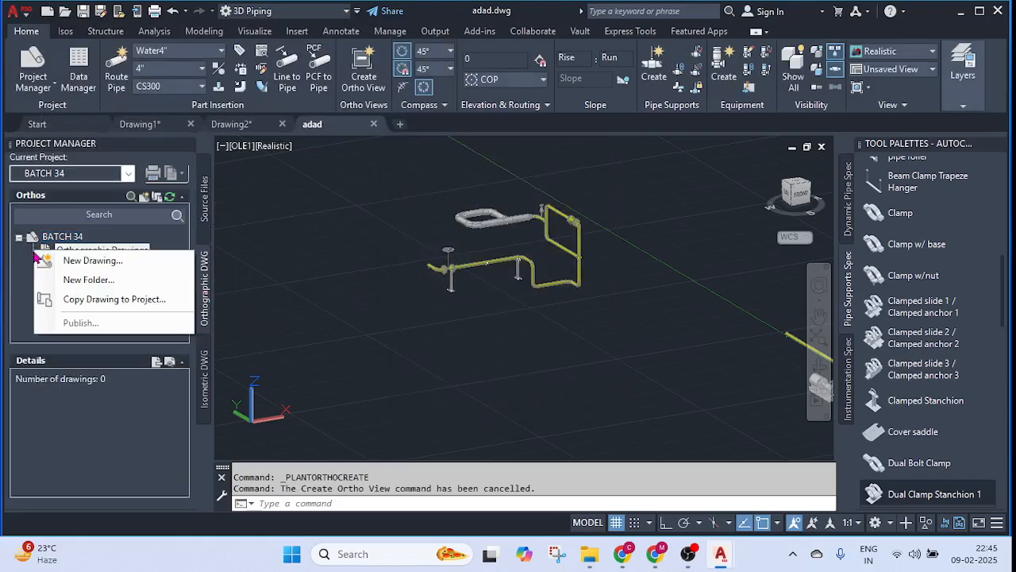
left_click(94, 263)
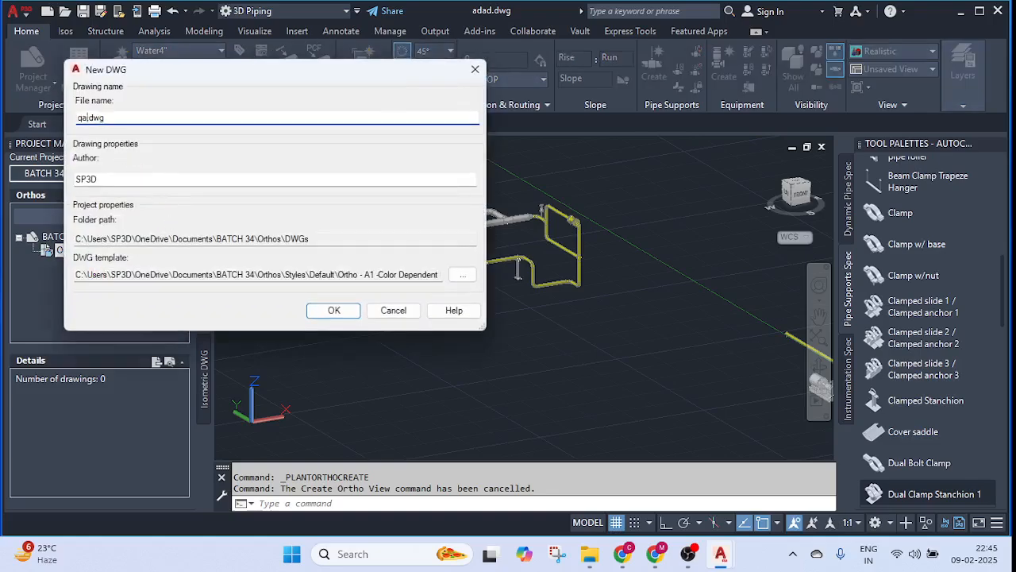
type("qaeq")
left_click(334, 309)
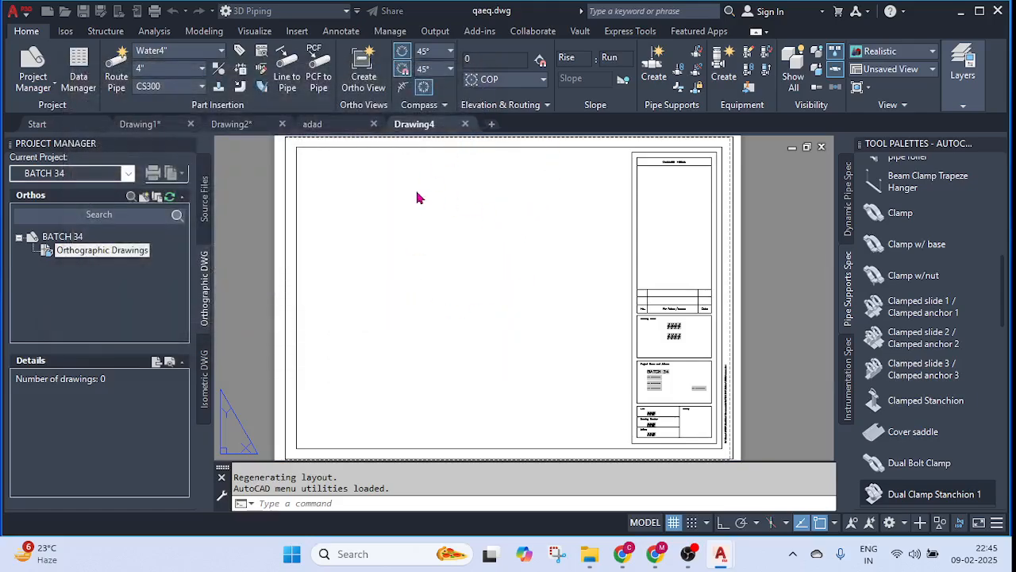
left_click(413, 190)
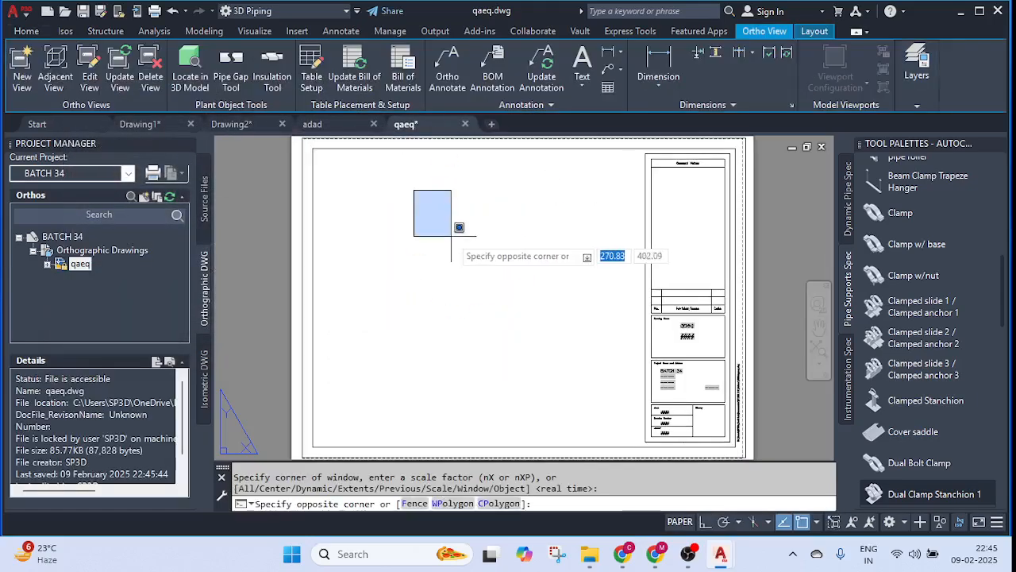
key("Escape")
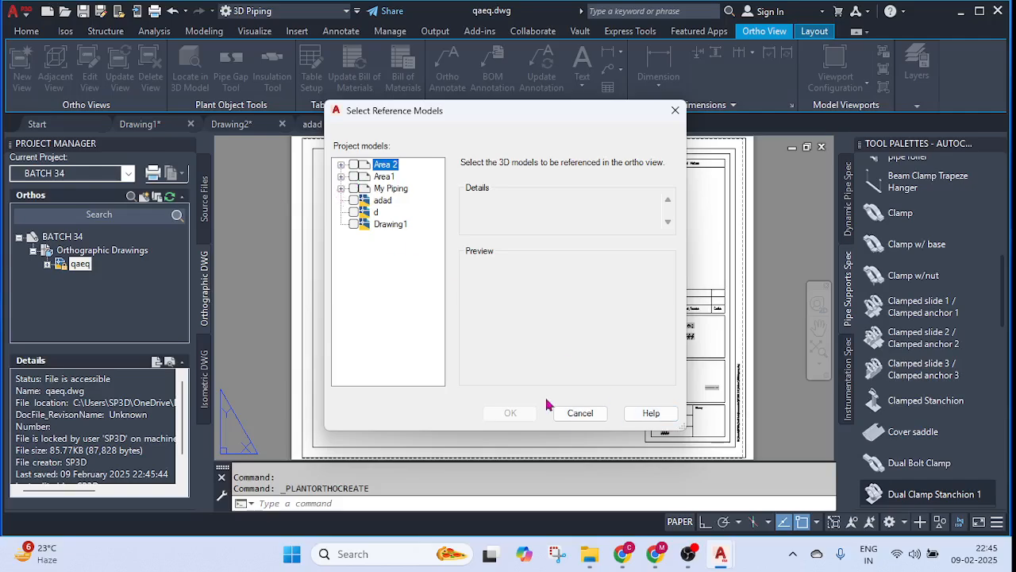
- Start a new ortho view that references only the adad 3D model
left_click(382, 201)
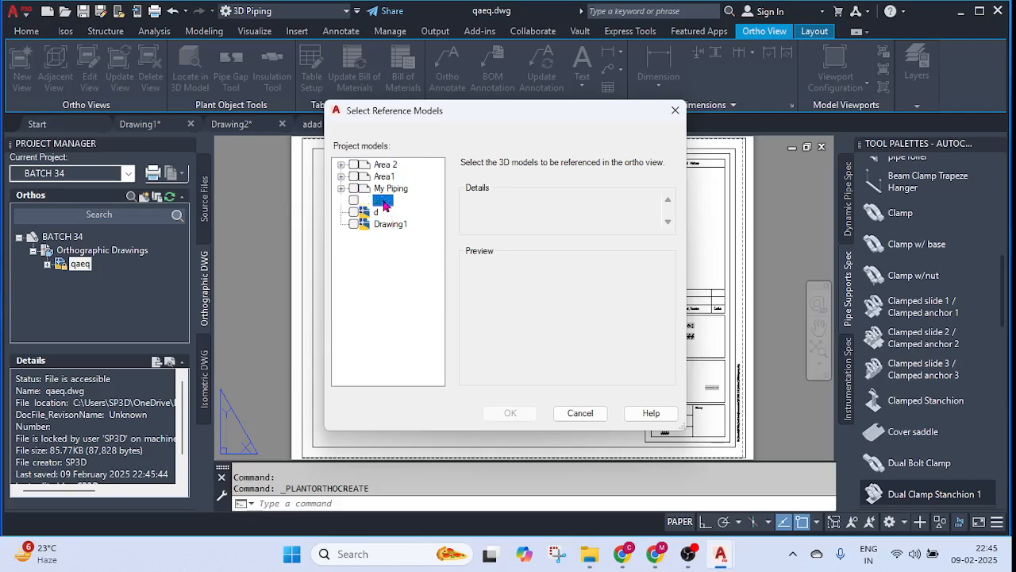
left_click(388, 191)
left_click(383, 200)
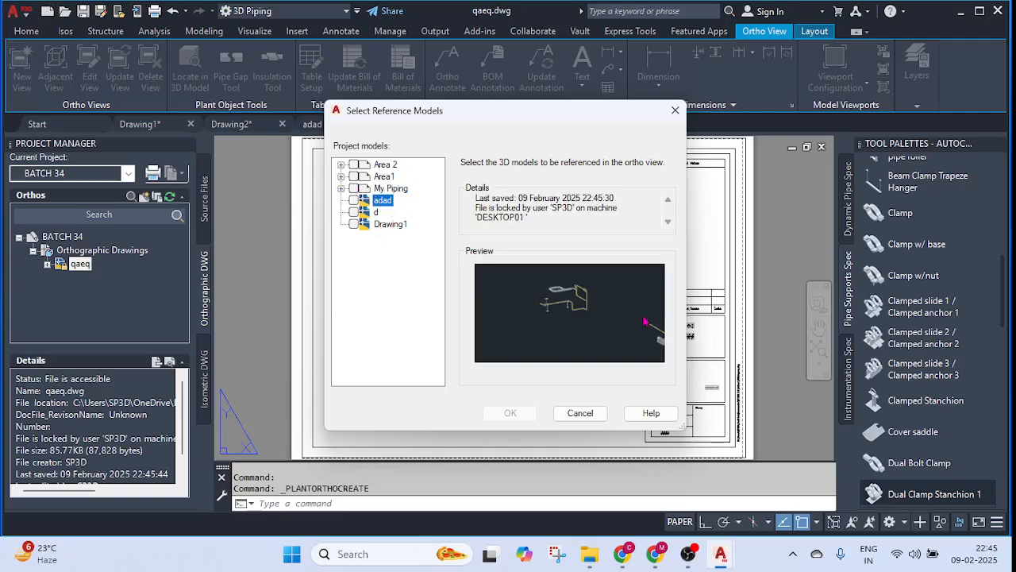
left_click(354, 201)
left_click(512, 413)
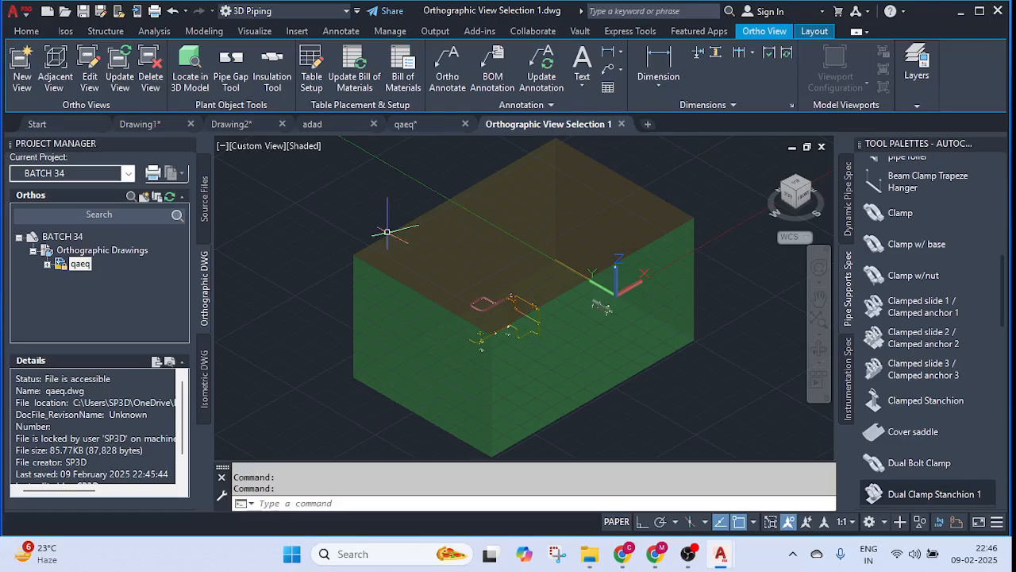
- Shrink the ortho cube by pulling its +X face in close to the pipe route, making the viewport about 155.8 wide
left_click(800, 193)
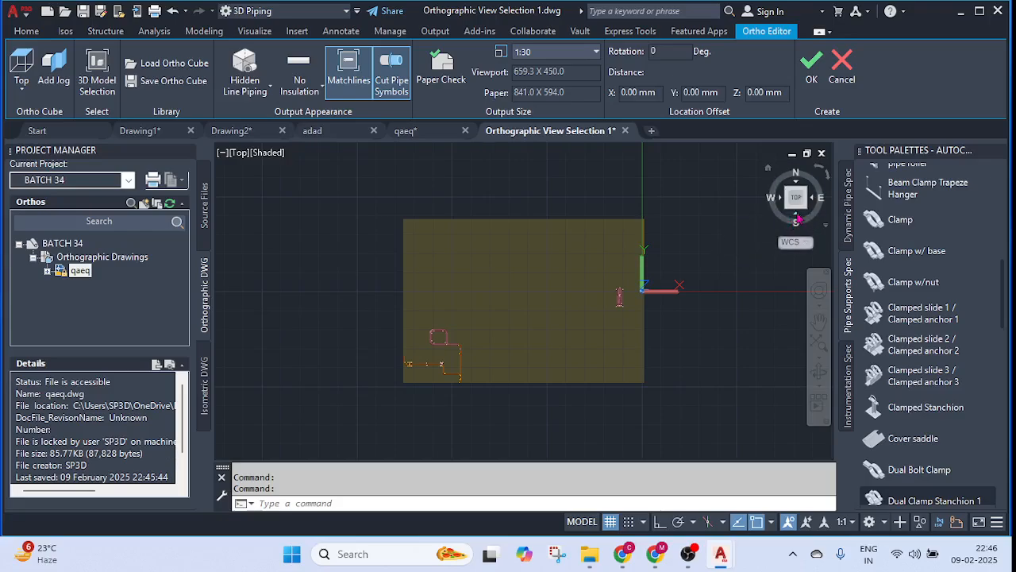
left_click(797, 222)
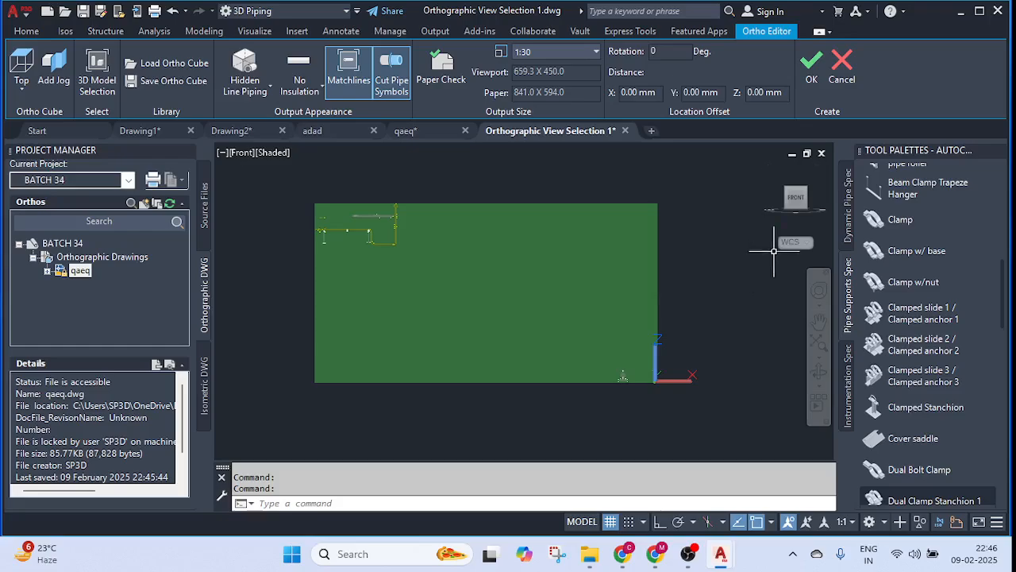
left_click(790, 194)
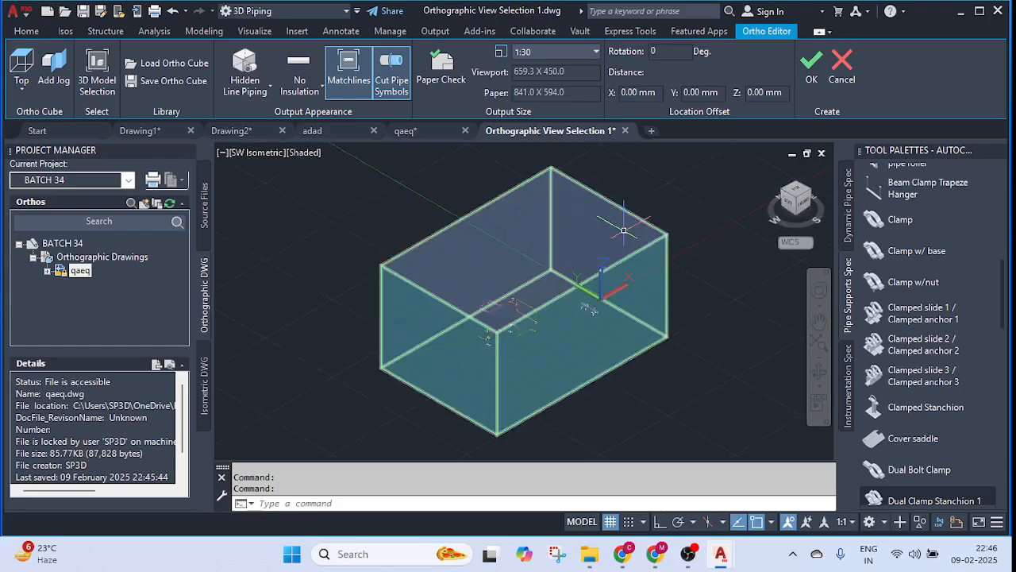
left_click(611, 227)
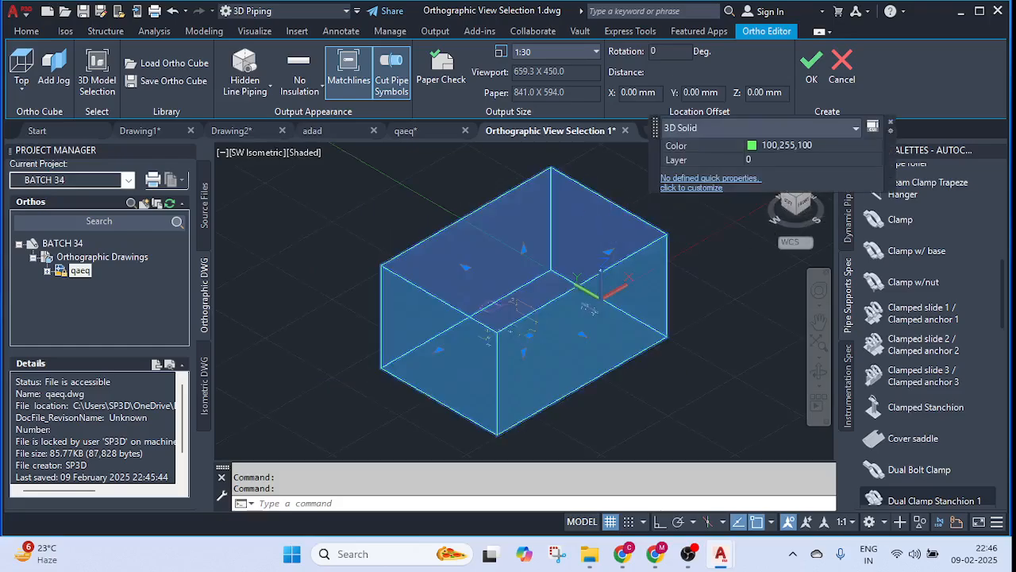
left_click(608, 251)
left_click(530, 297)
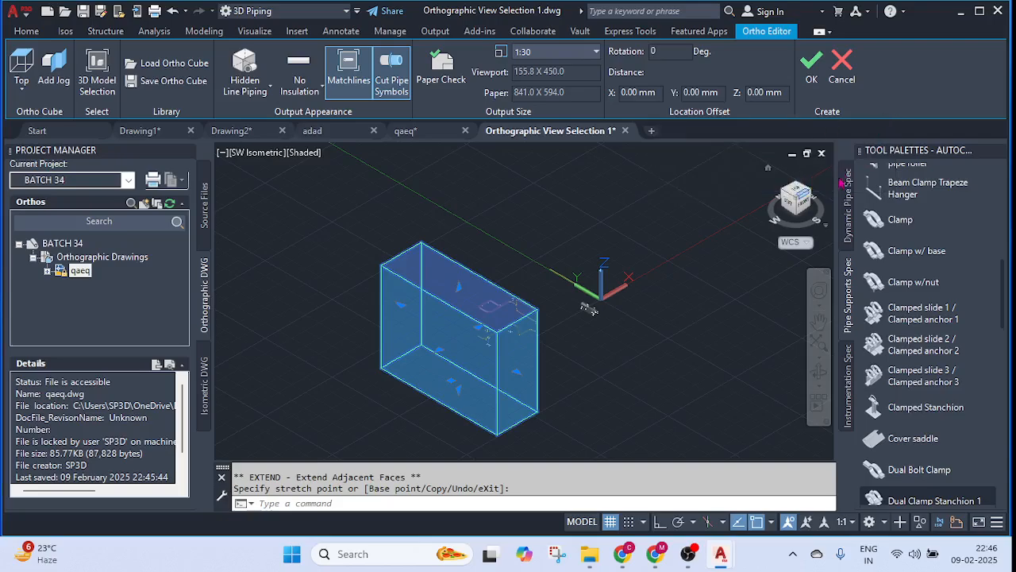
- In a top view, pull the cube's +Y face in towards the pipe loop, making the viewport about 155.8 x 225.0
left_click(805, 193)
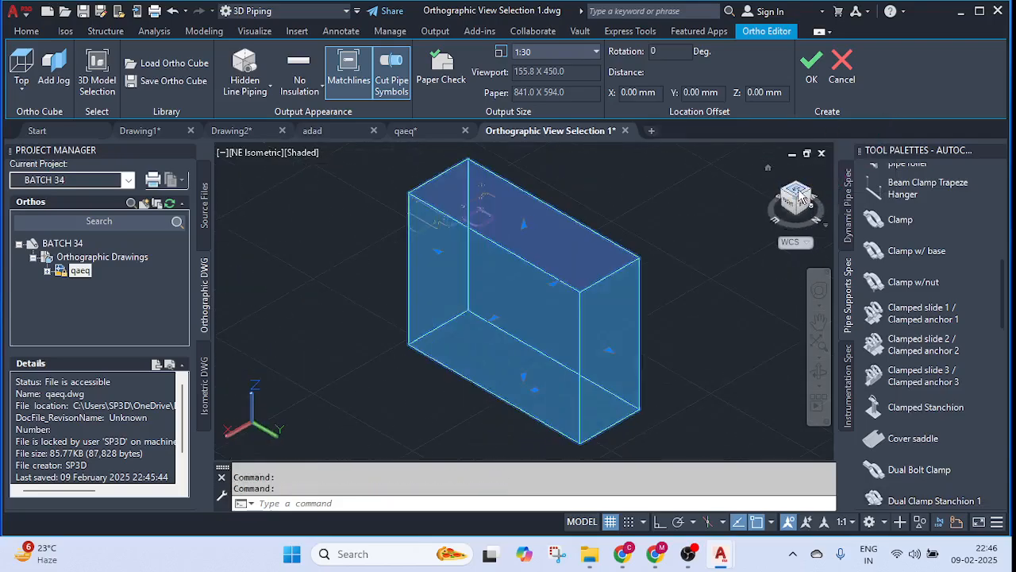
left_click(798, 195)
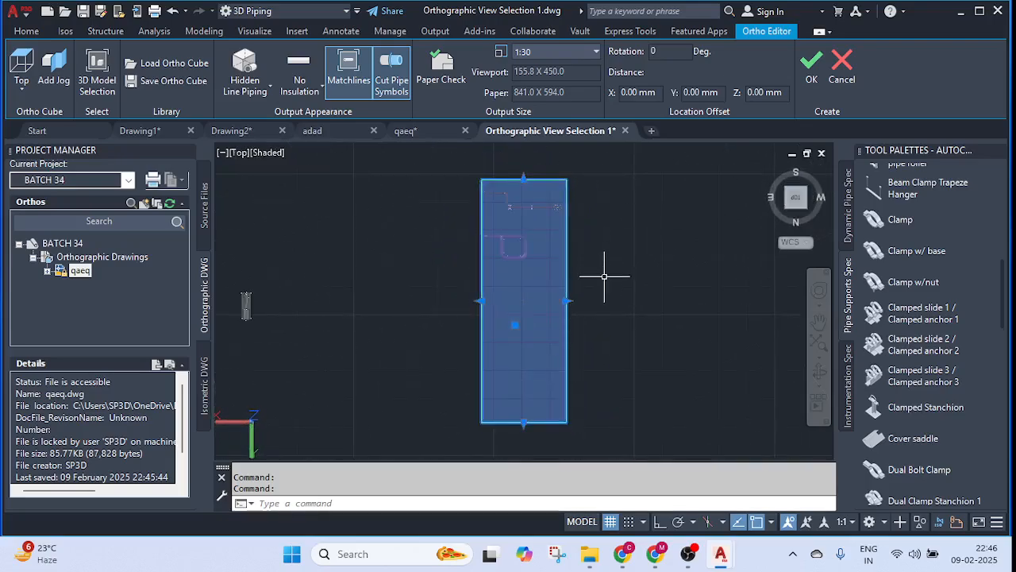
left_click(523, 423)
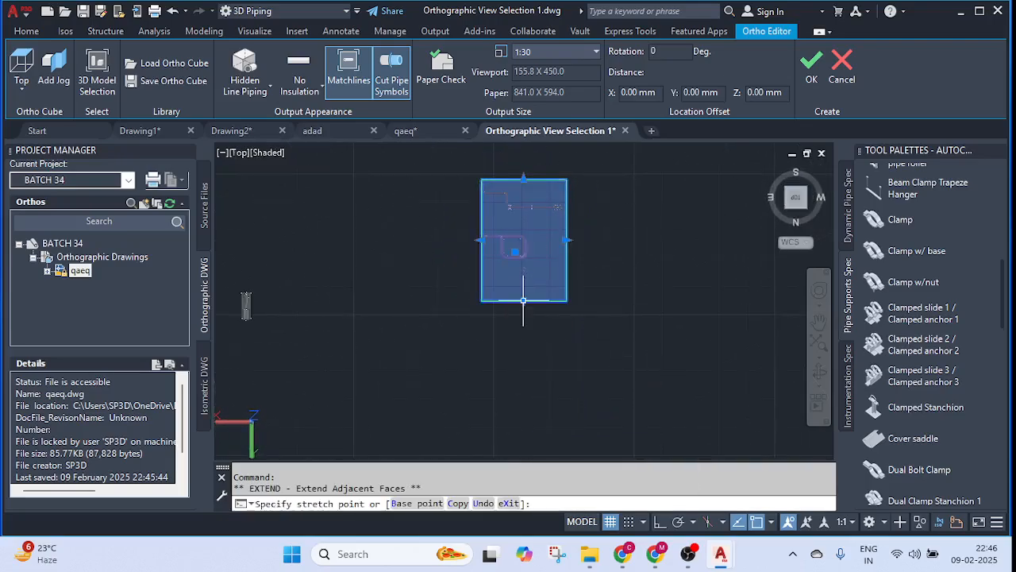
left_click(523, 301)
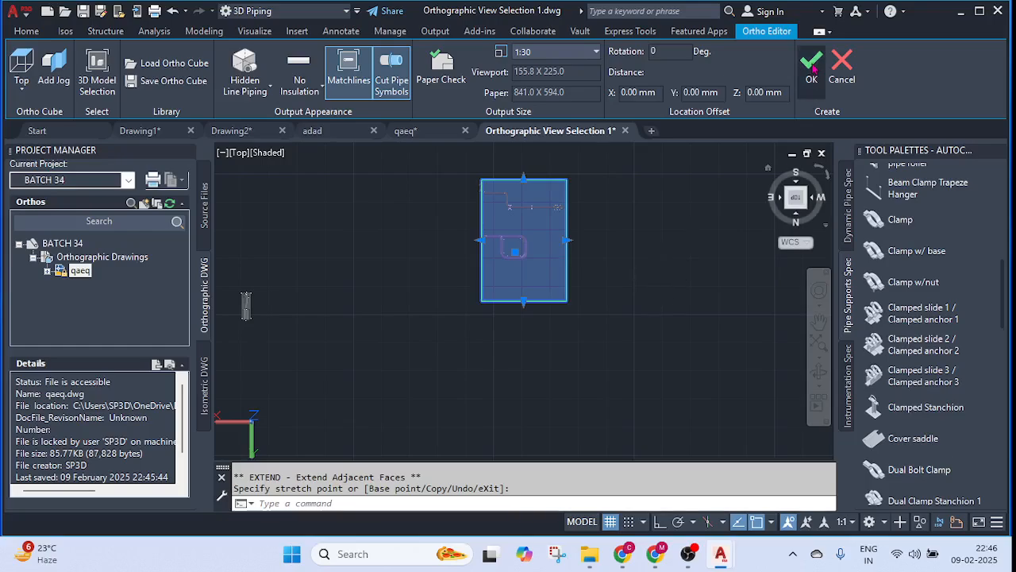
- Set the ortho view direction to NW Isometric, accept the cube and place the viewport within the sheet border beside the title block
left_click(25, 93)
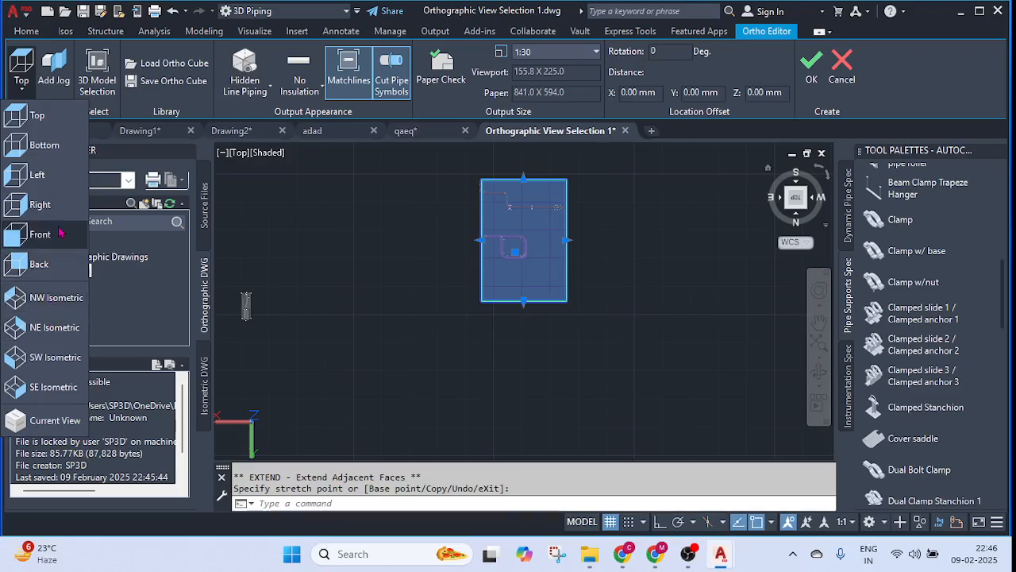
left_click(52, 298)
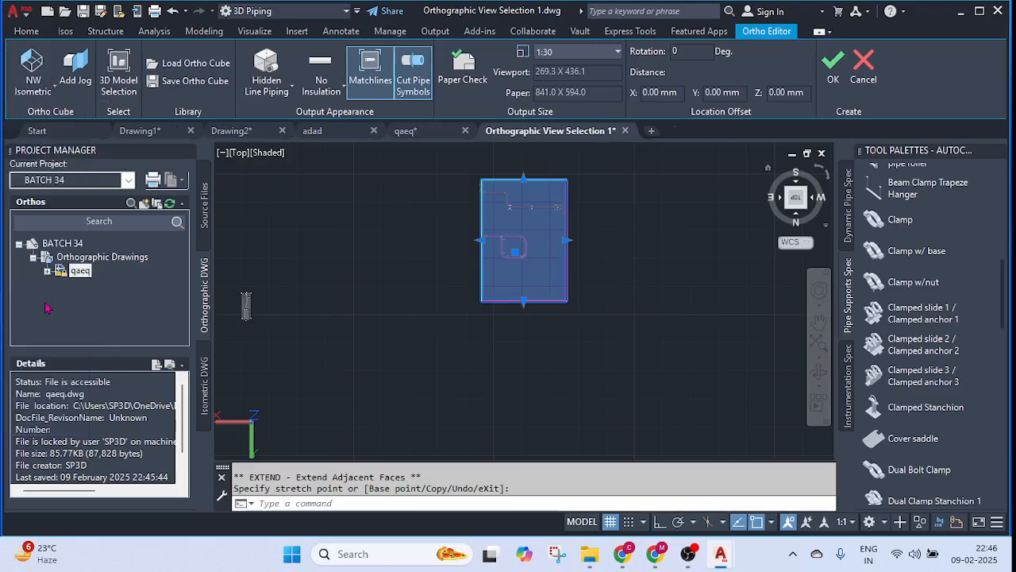
left_click(832, 68)
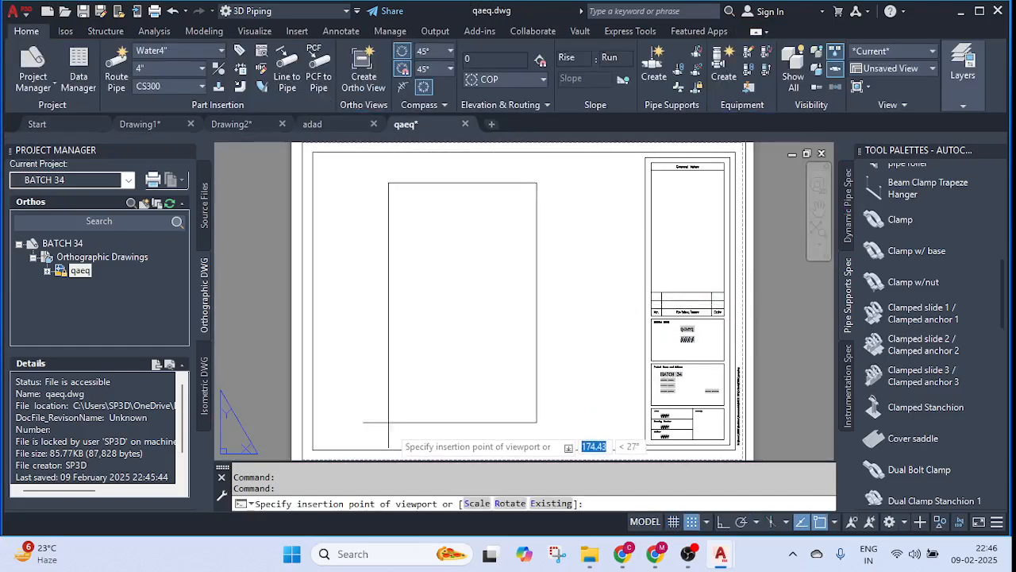
left_click(385, 419)
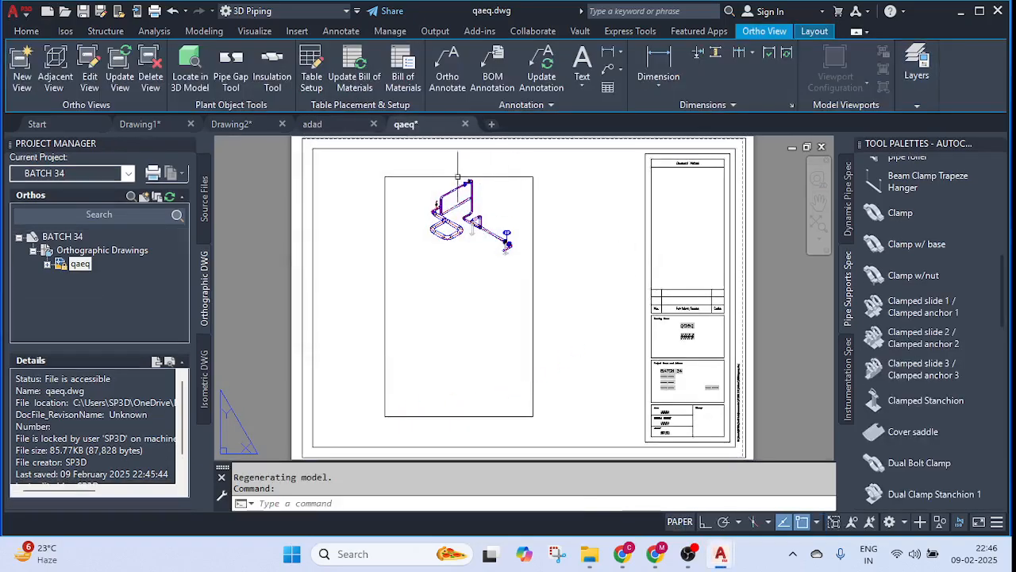
scroll(468, 223, "up", 6)
middle_click_drag(395, 251, 447, 227)
scroll(445, 216, "down", 6)
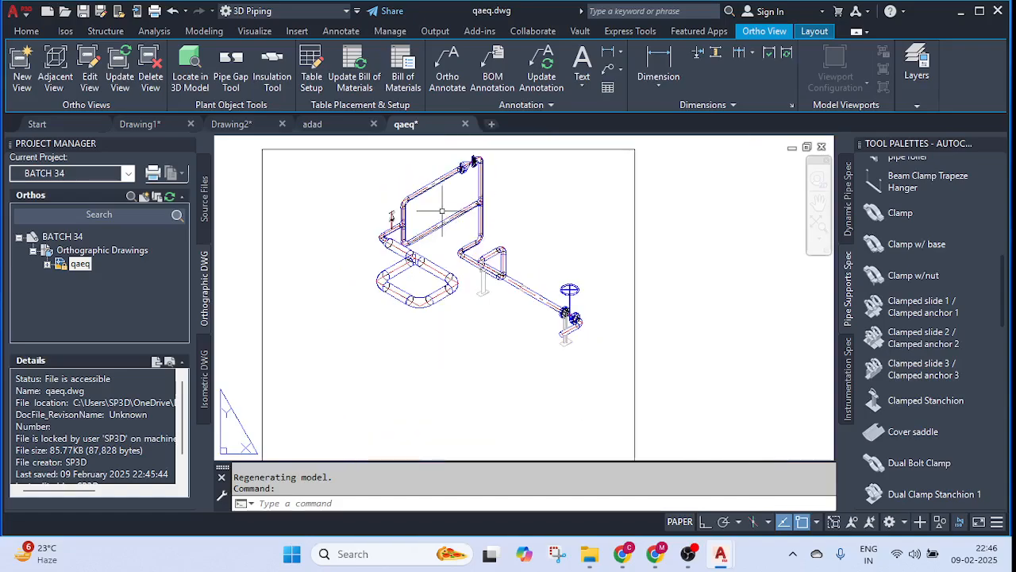
scroll(367, 223, "down", 2)
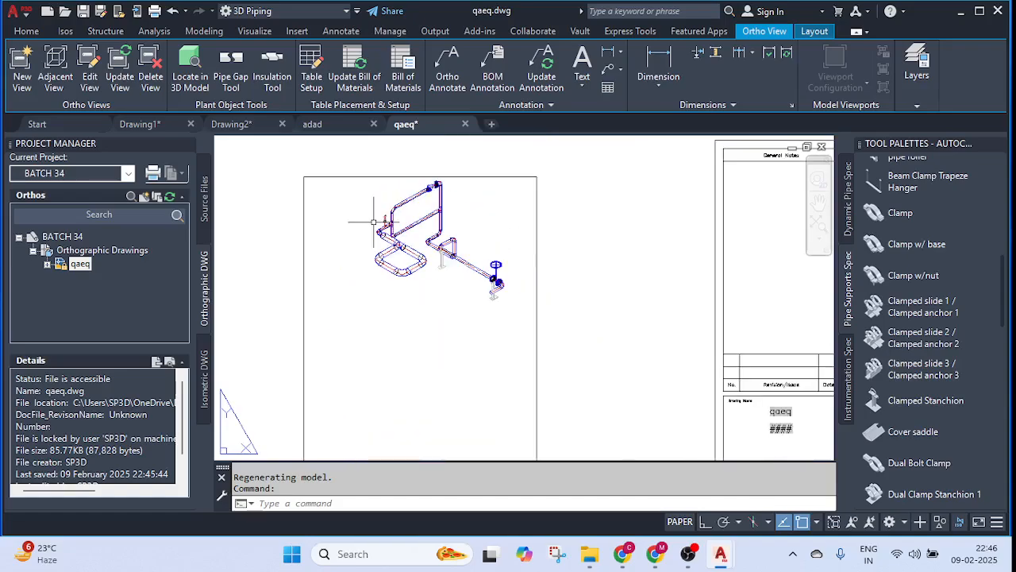
middle_click_drag(377, 223, 387, 239)
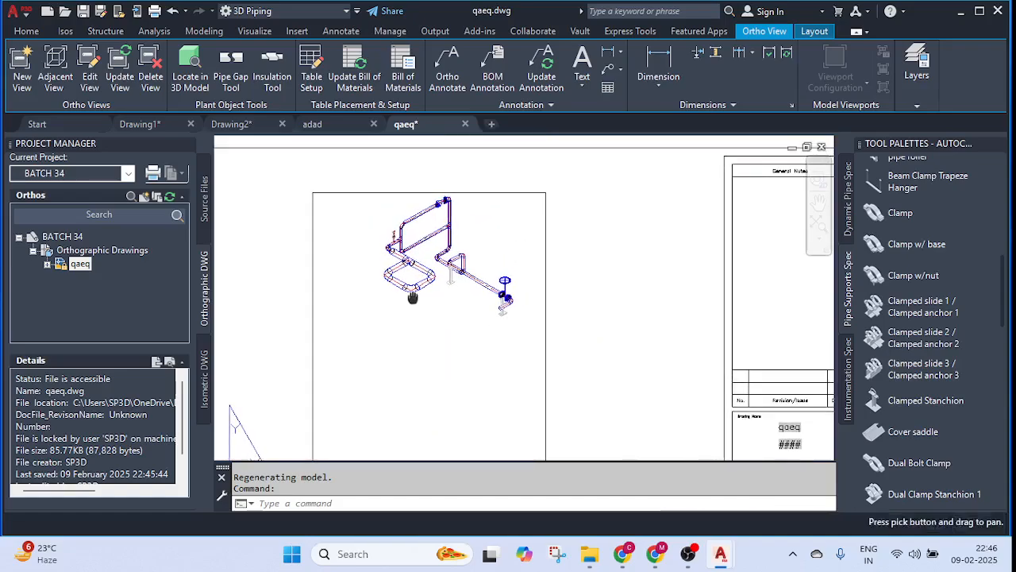
- Edit the placed ortho view to show the piping from the Top direction, and apply the change to the sheet
left_click(384, 191)
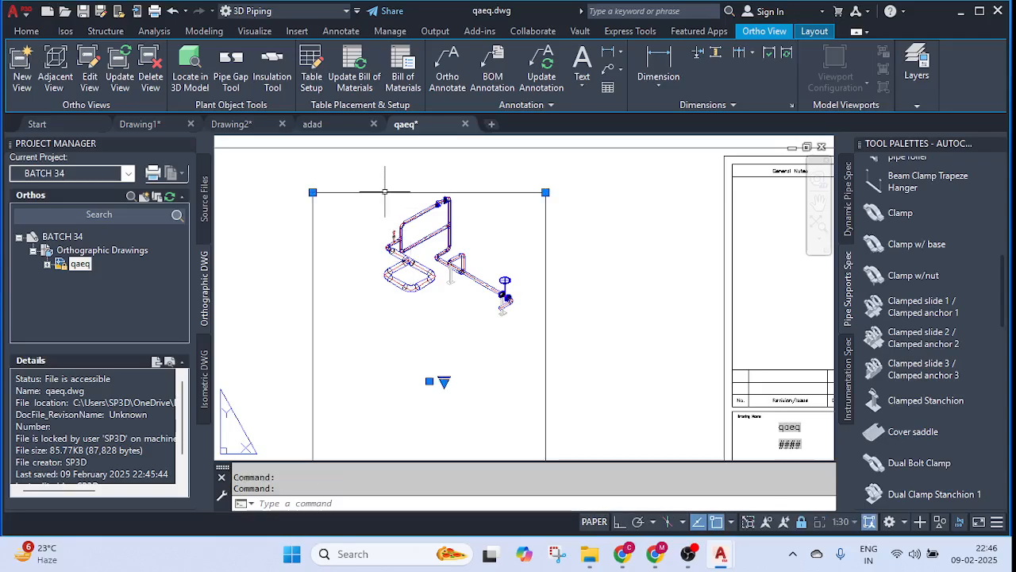
left_click(90, 75)
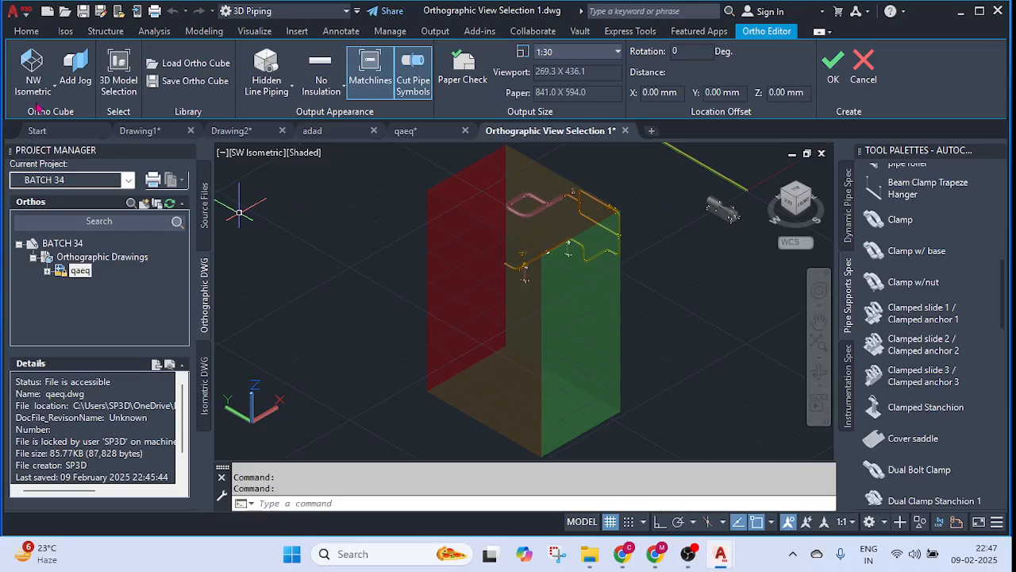
left_click(36, 90)
left_click(35, 115)
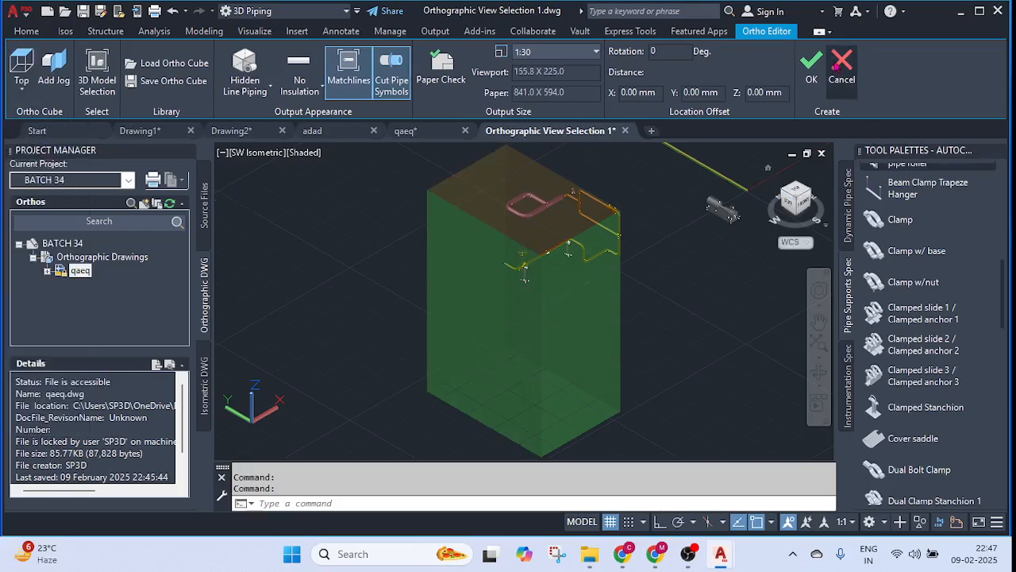
left_click(814, 72)
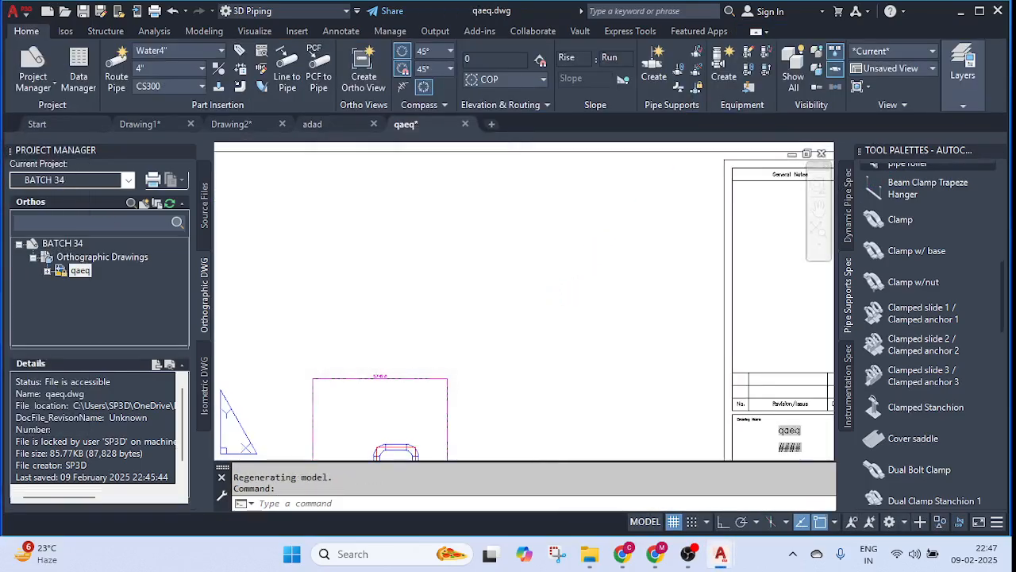
middle_click_drag(471, 339, 483, 198)
scroll(476, 238, "down", 3)
scroll(516, 222, "up", 5)
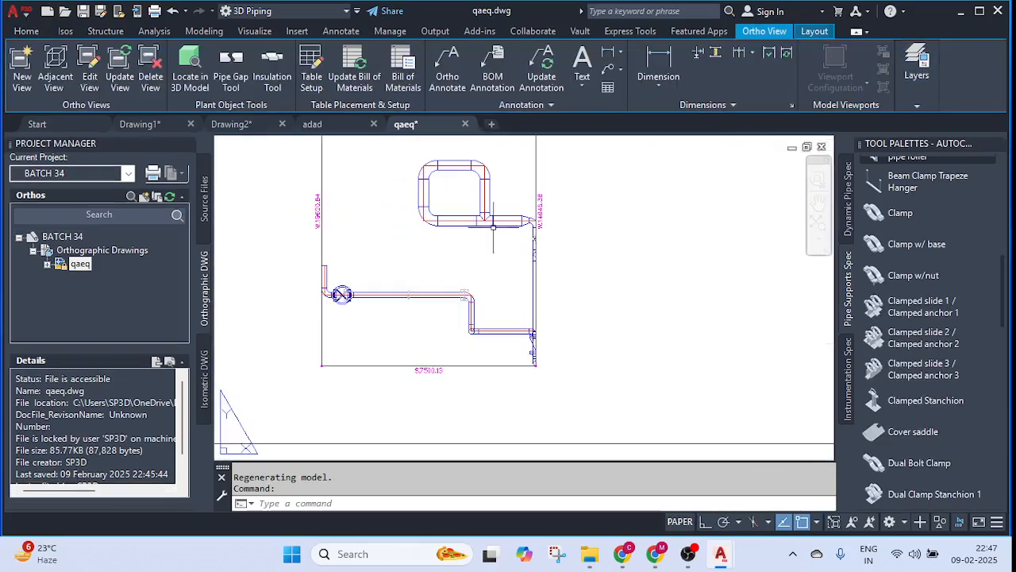
- Examine the coordinate labels along the edges of the Top view and the piping inside it
scroll(524, 254, "up", 8)
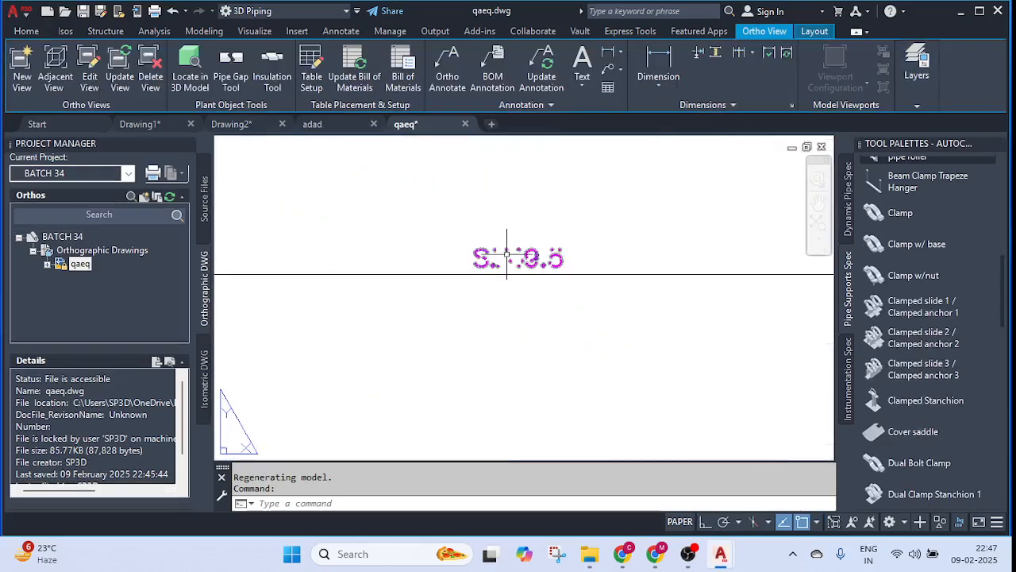
scroll(545, 259, "down", 8)
scroll(469, 231, "up", 3)
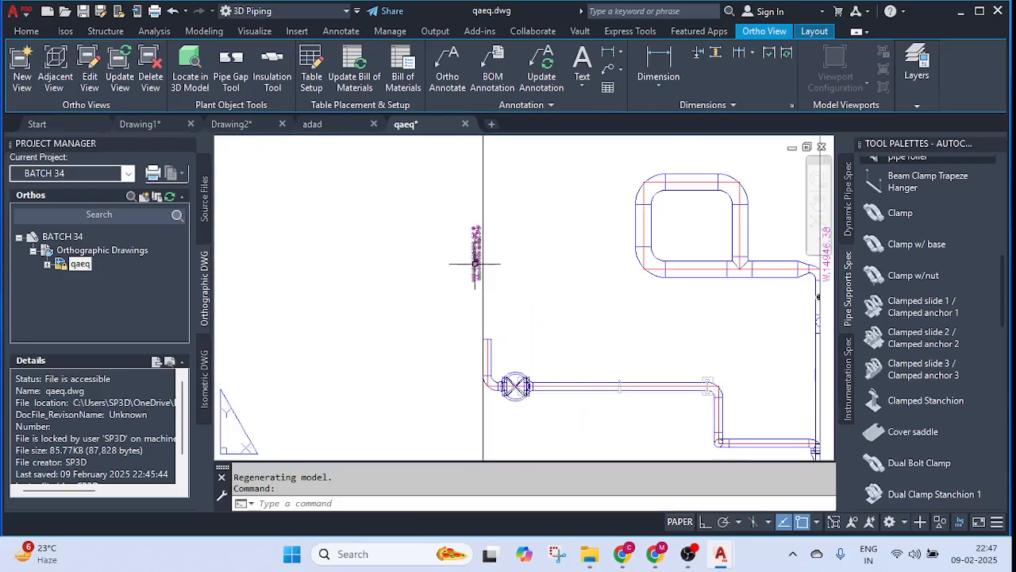
middle_click_drag(468, 238, 442, 137)
middle_click_drag(748, 281, 645, 416)
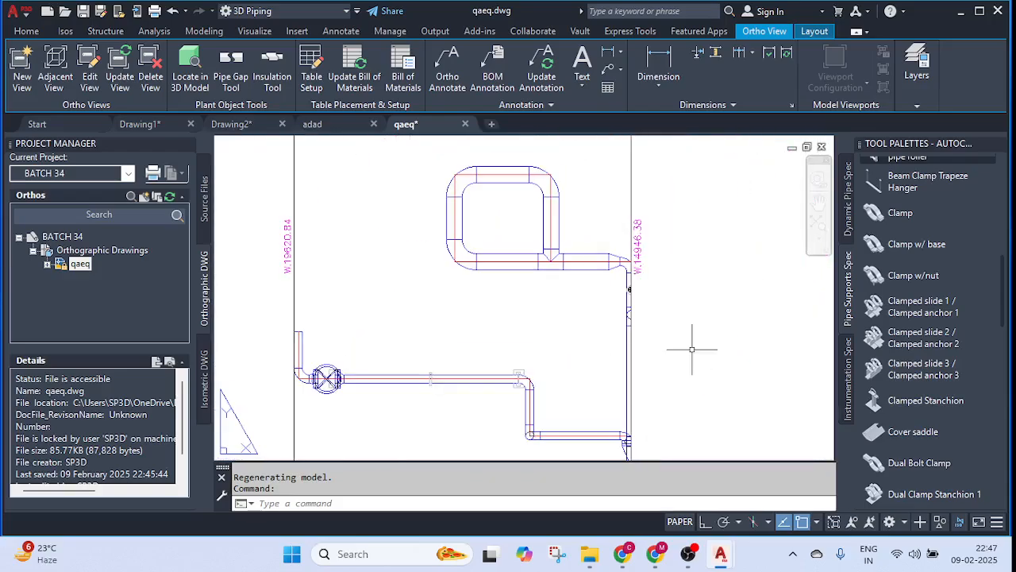
scroll(691, 287, "down", 2)
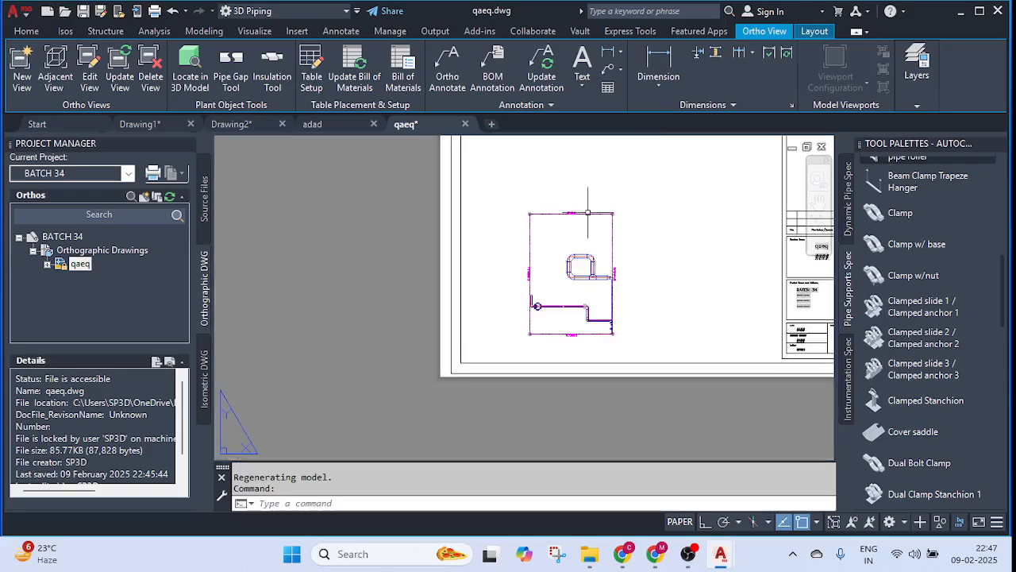
- Create a Left adjacent view from the Top ortho view and place it between that view and the title block
left_click(55, 60)
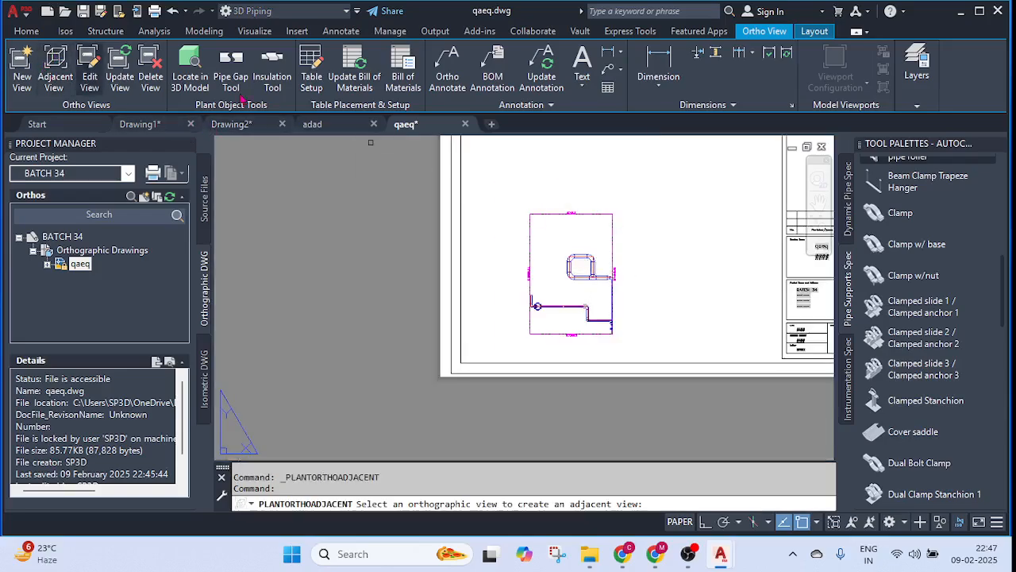
left_click(597, 212)
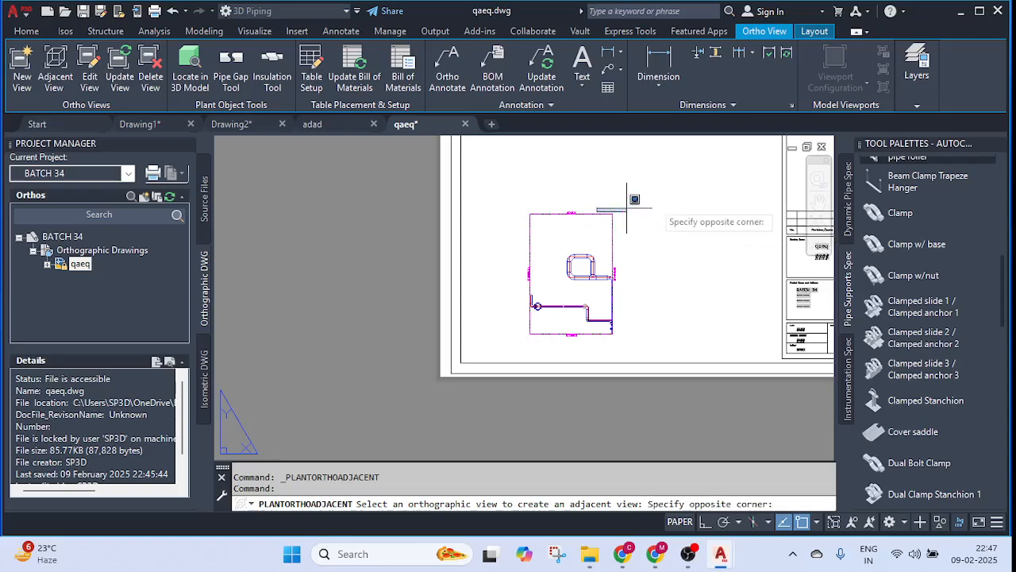
left_click(697, 171)
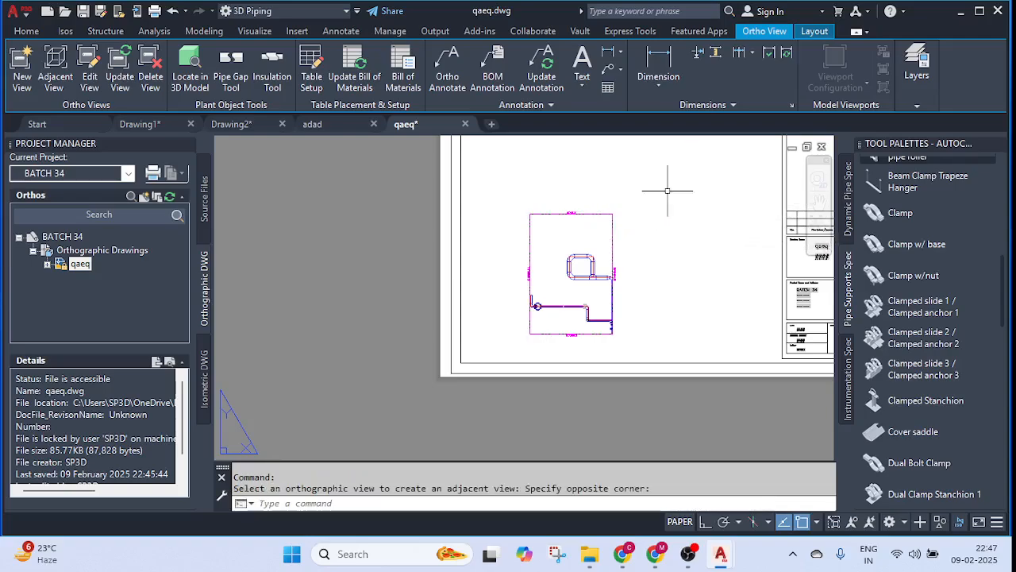
left_click(616, 216)
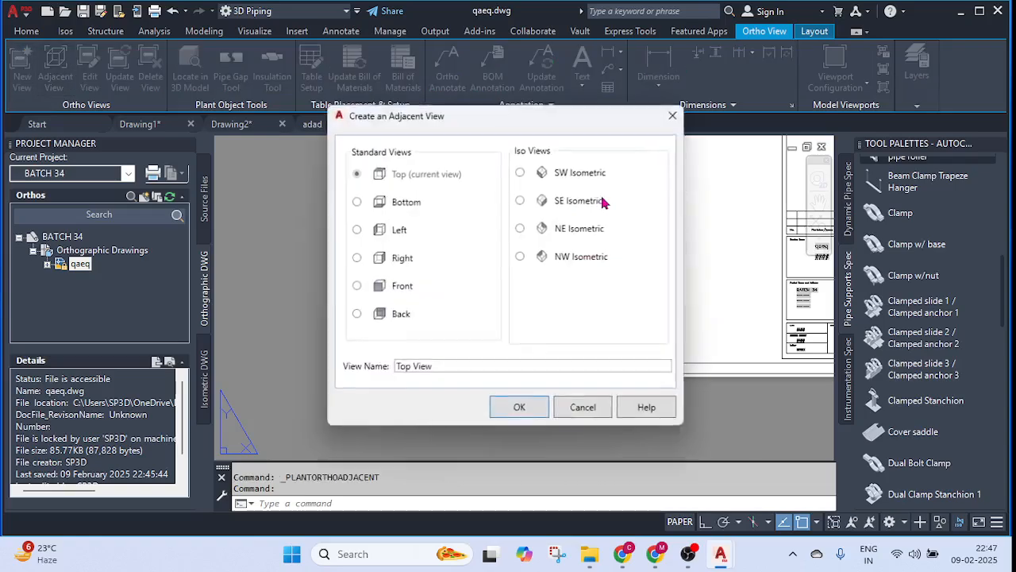
left_click(355, 231)
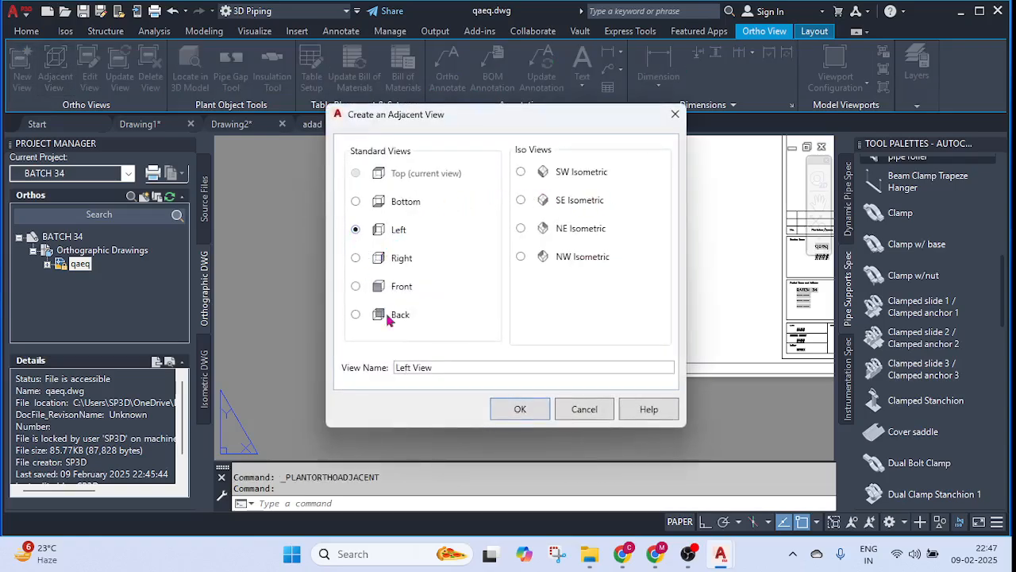
left_click(508, 412)
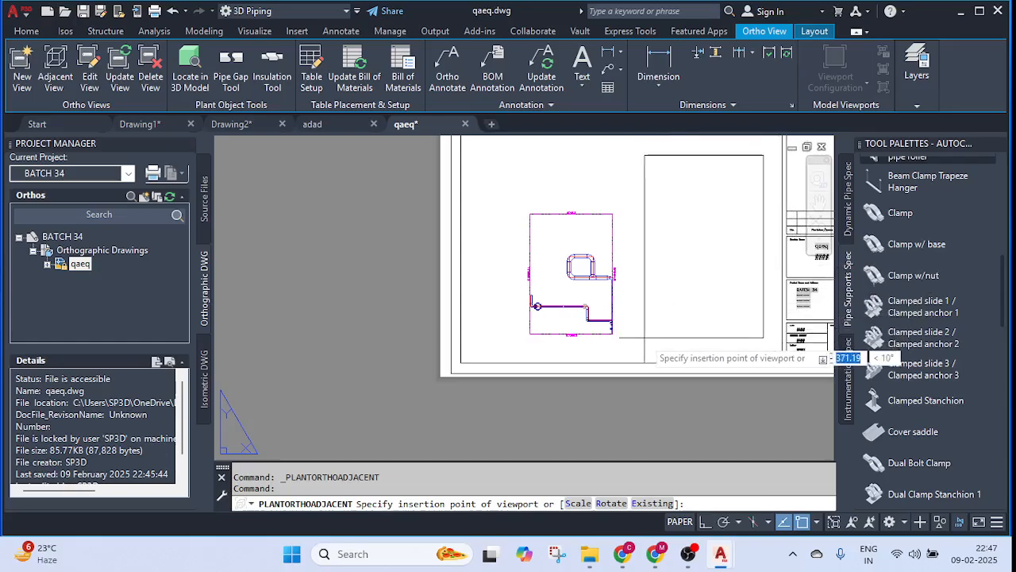
left_click(642, 340)
scroll(719, 179, "up", 5)
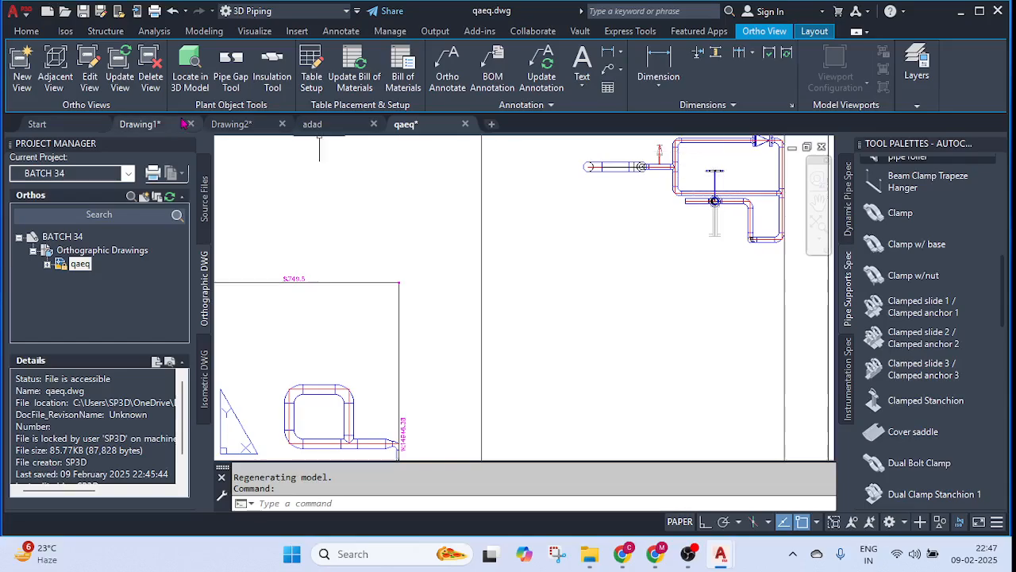
middle_click_drag(300, 186, 445, 188)
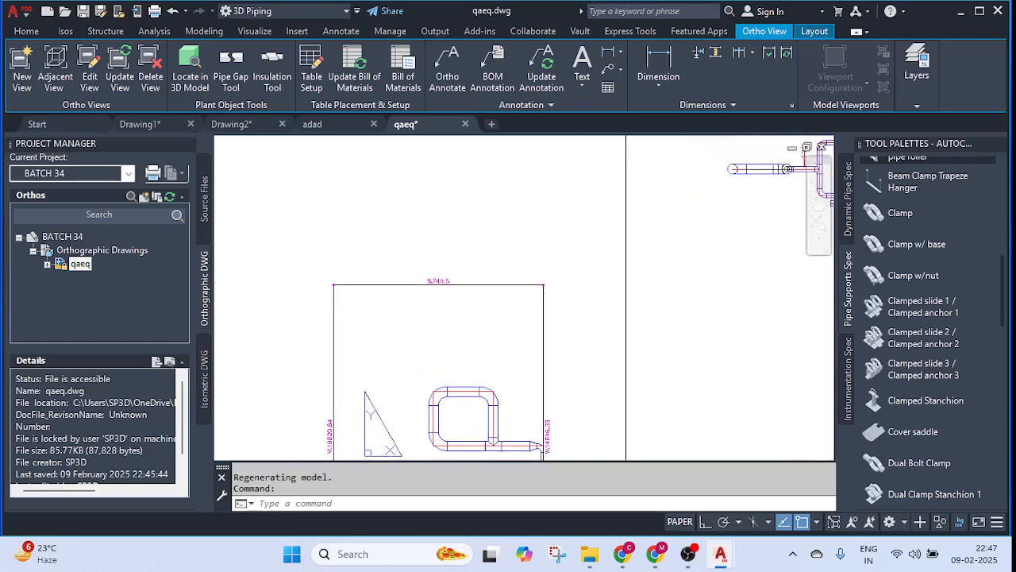
left_click(272, 67)
scroll(699, 314, "down", 2)
middle_click_drag(699, 314, 514, 222)
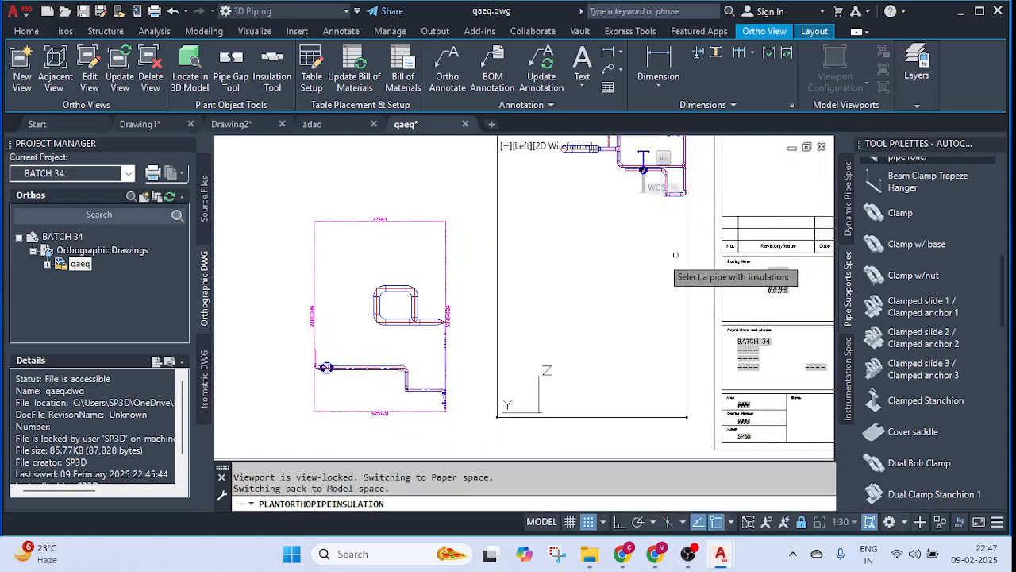
key("Escape")
key("Escape")
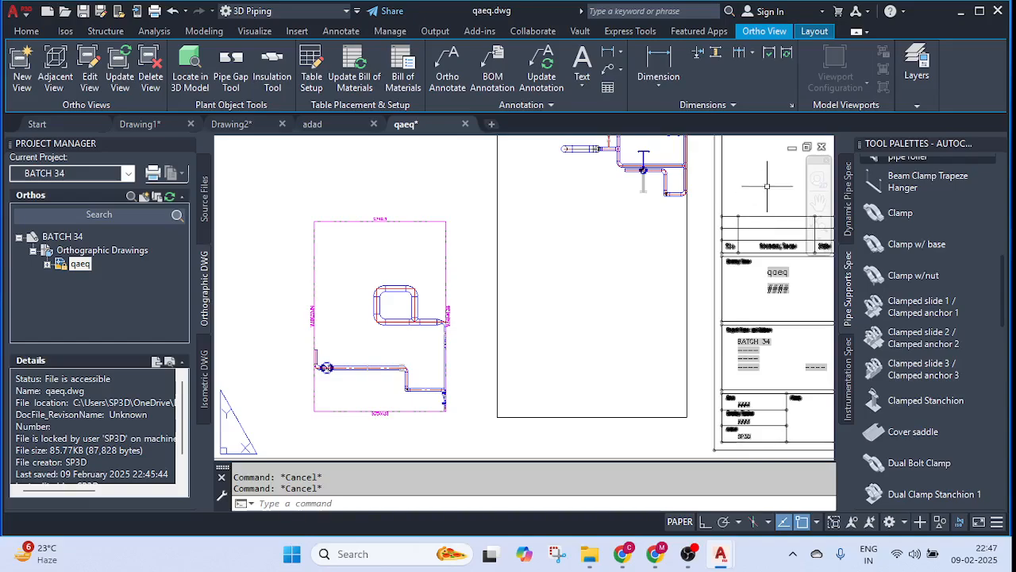
- Examine the piping in the Left view and its placement beside the title block
scroll(747, 377, "up", 2)
scroll(703, 322, "down", 2)
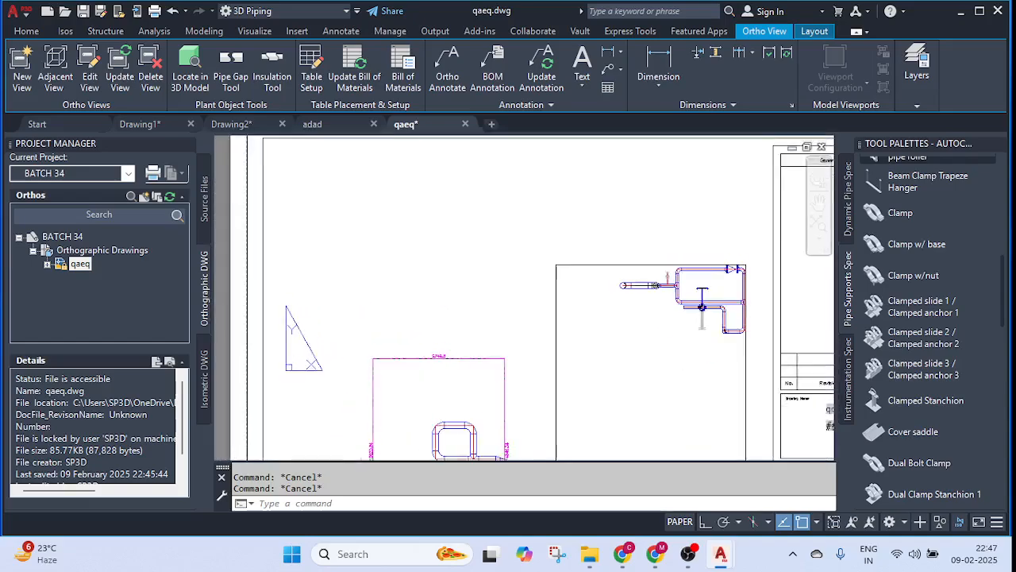
scroll(755, 238, "down", 4)
scroll(748, 278, "up", 4)
middle_click_drag(749, 277, 641, 392)
middle_click_drag(597, 281, 606, 326)
middle_click_drag(549, 256, 461, 268)
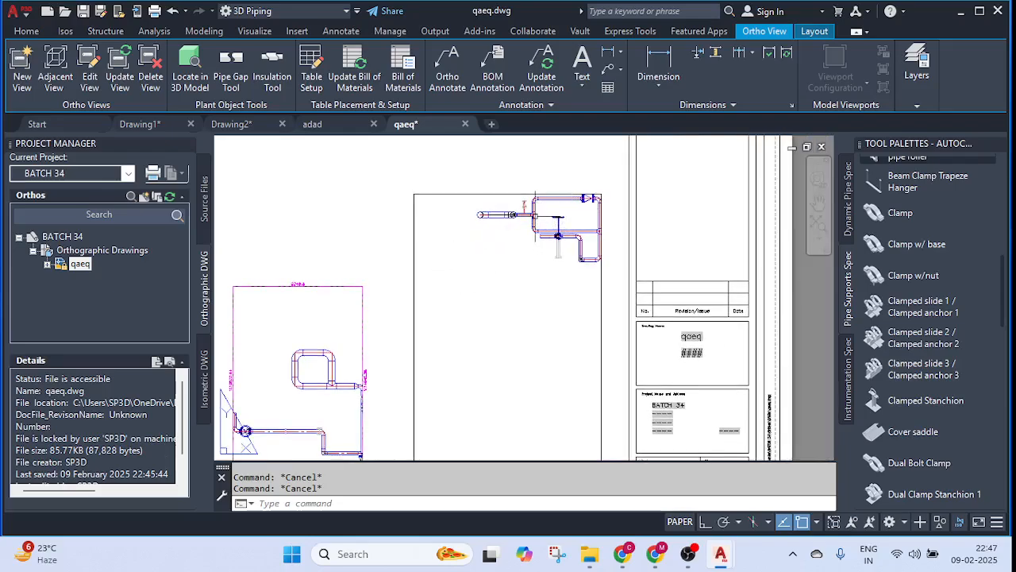
right_click(532, 226)
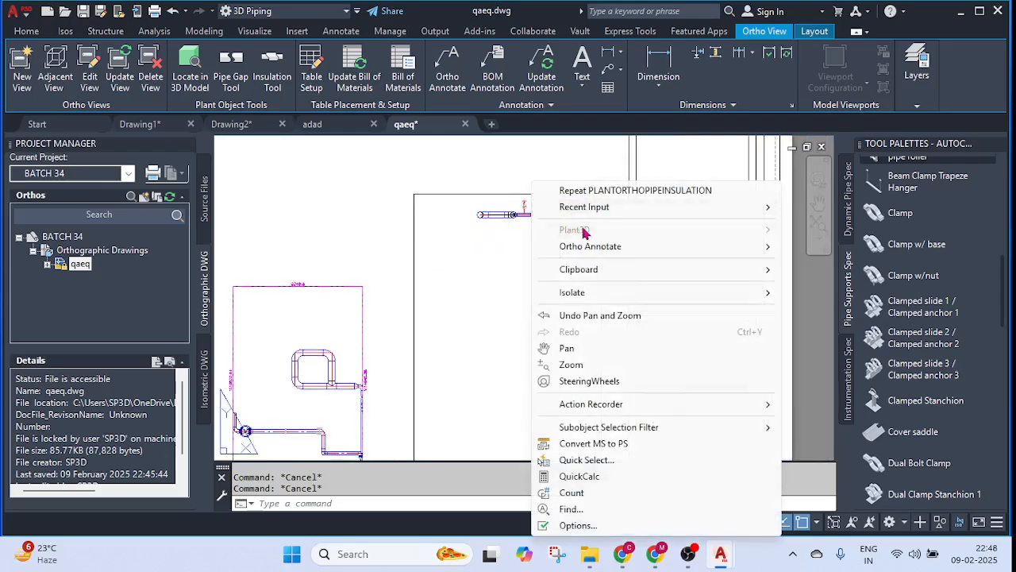
mouse_move(604, 248)
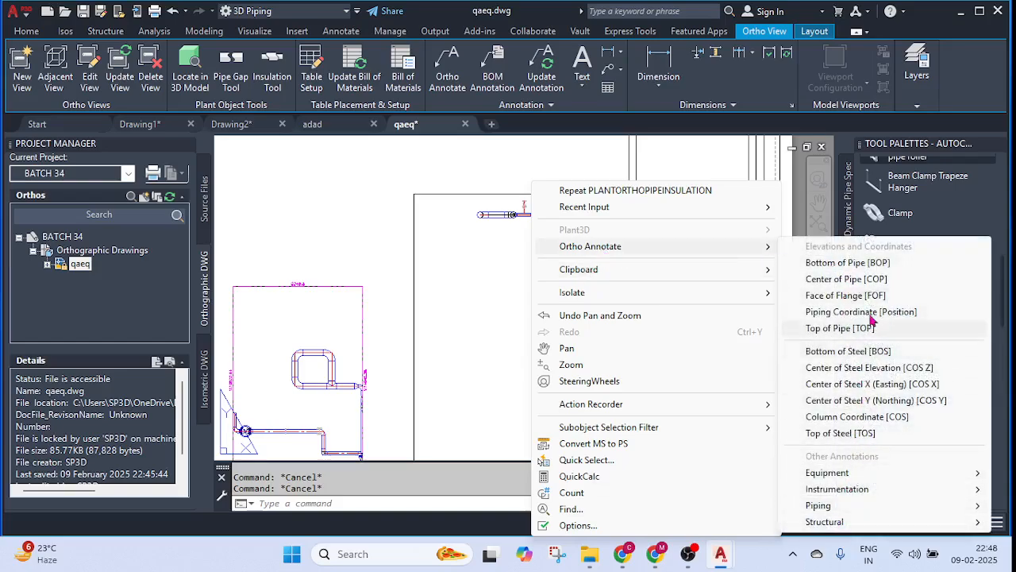
mouse_move(551, 275)
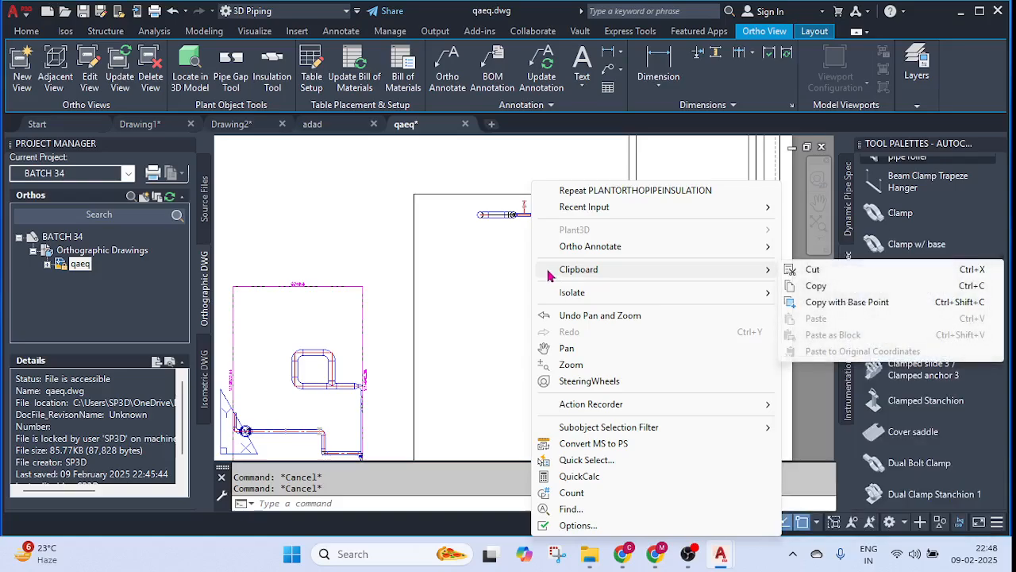
left_click(338, 203)
middle_click_drag(357, 199, 432, 210)
scroll(432, 209, "down", 2)
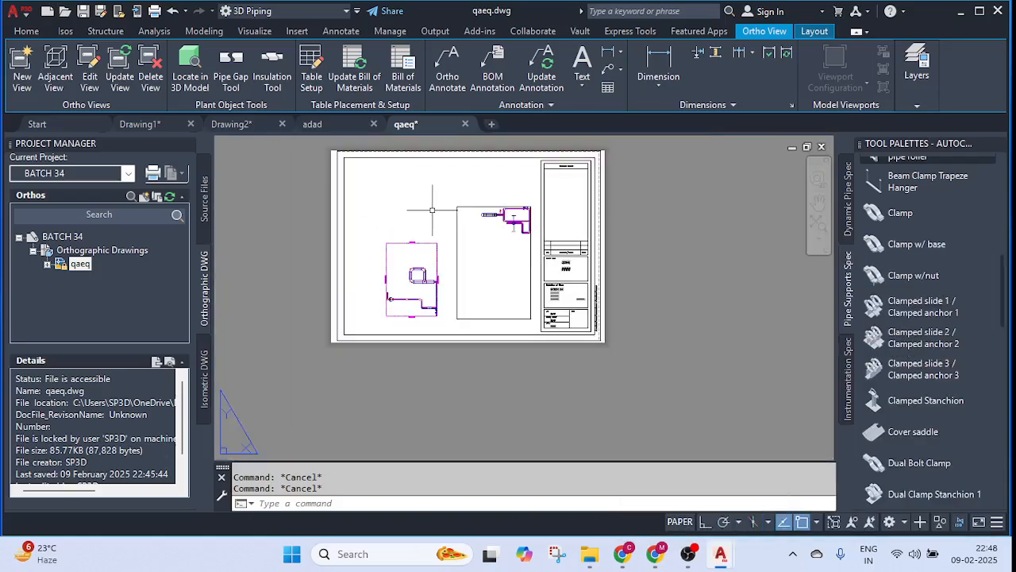
scroll(490, 206, "up", 1)
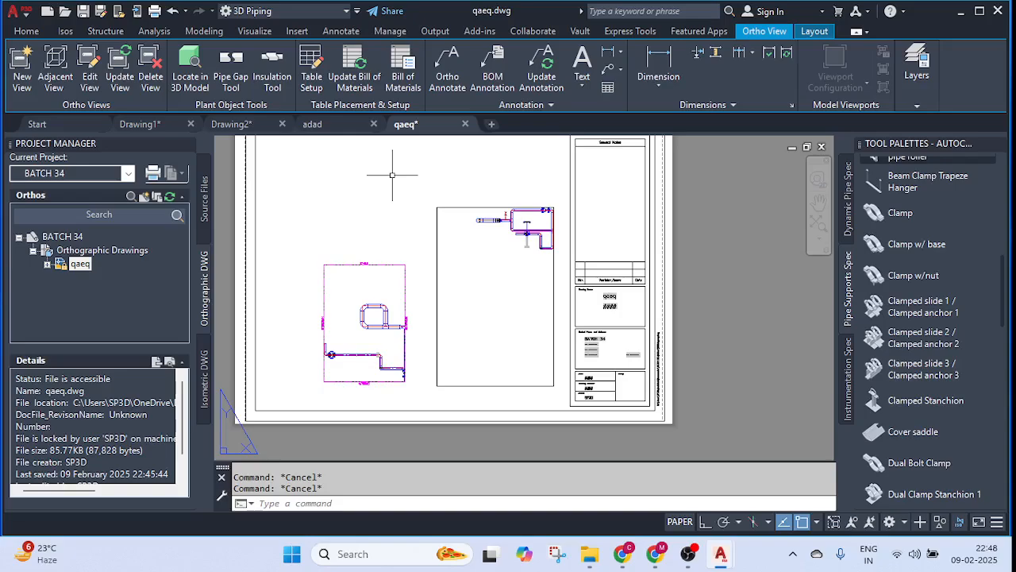
middle_click_drag(649, 170, 672, 207)
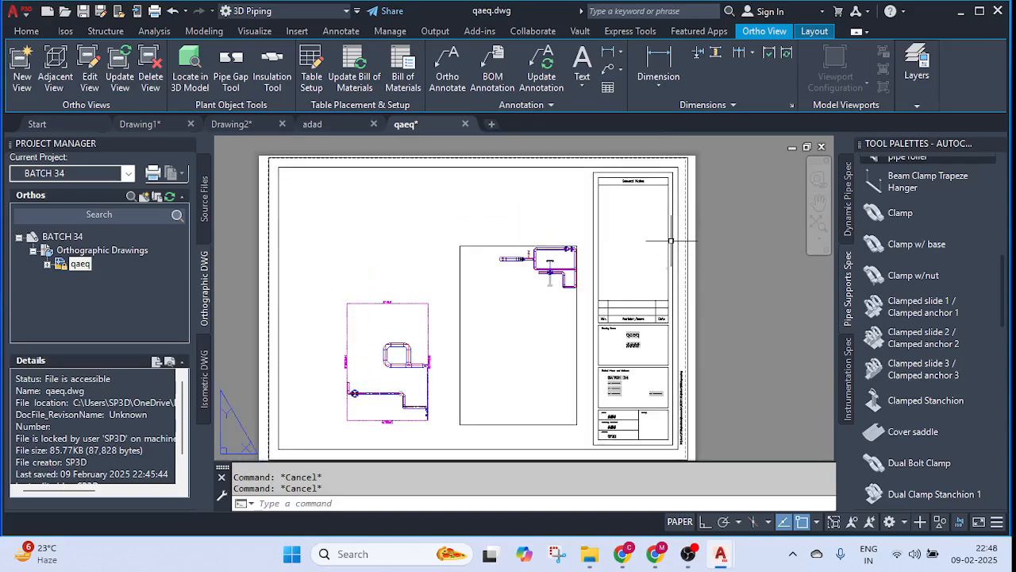